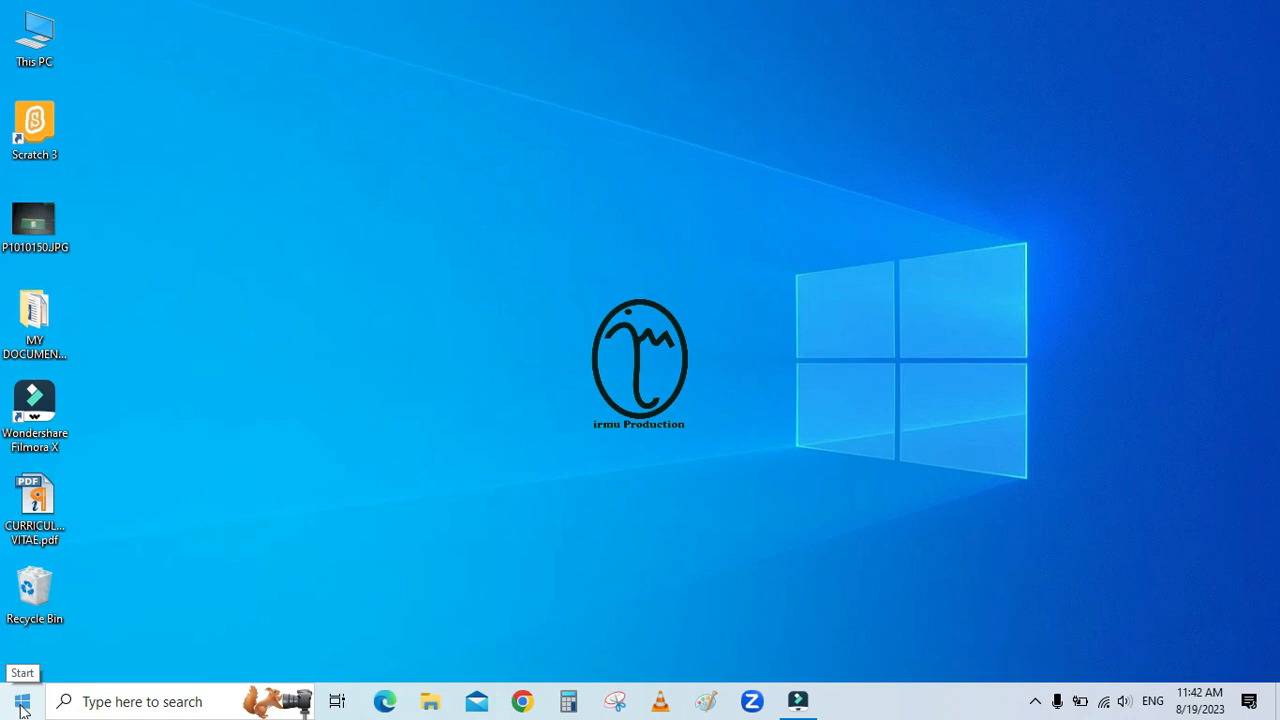
Step: Open Excel 2016 and create a blank workbook
left_click(22, 703)
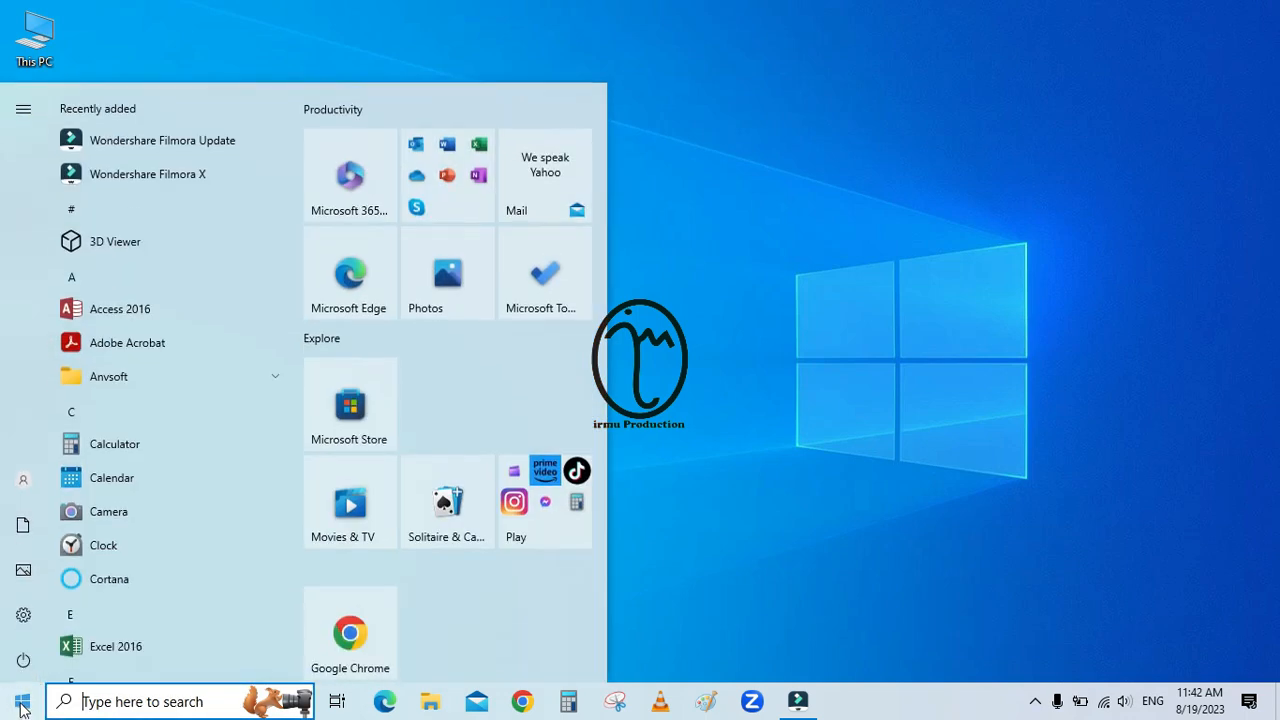
scroll(80, 390, "down", 2)
scroll(80, 384, "down", 3)
scroll(92, 376, "up", 2)
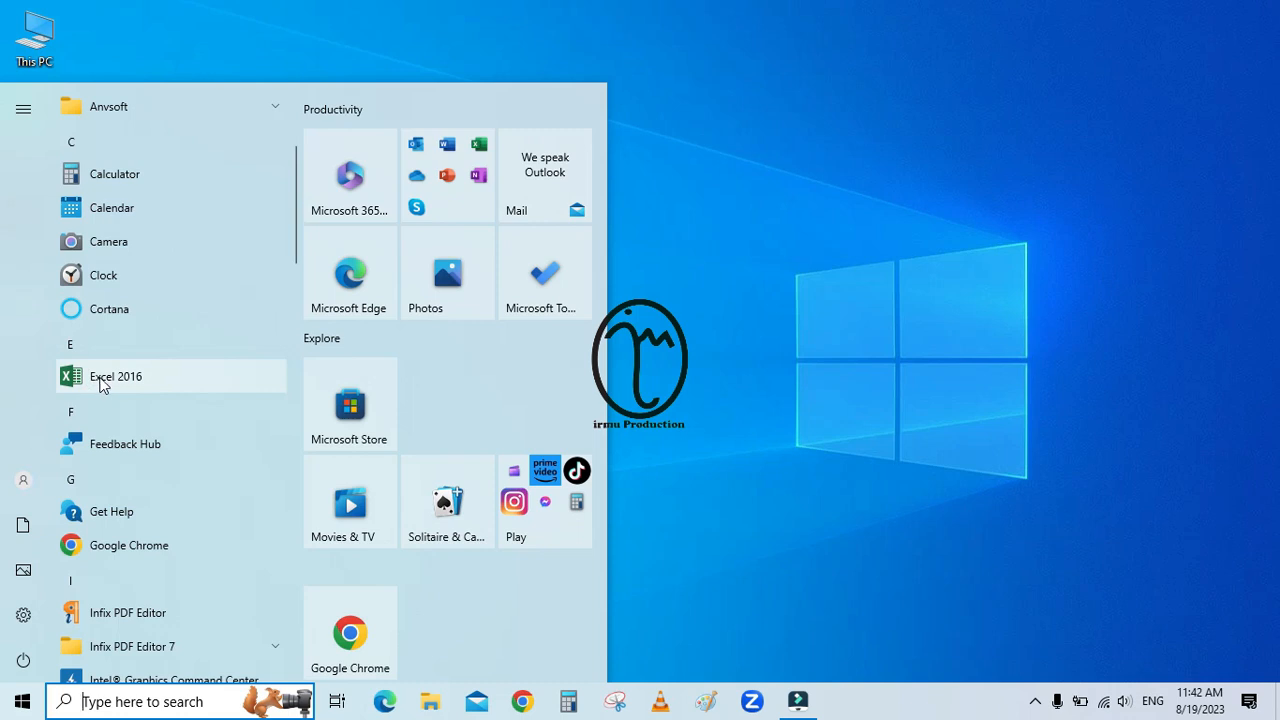
left_click(100, 380)
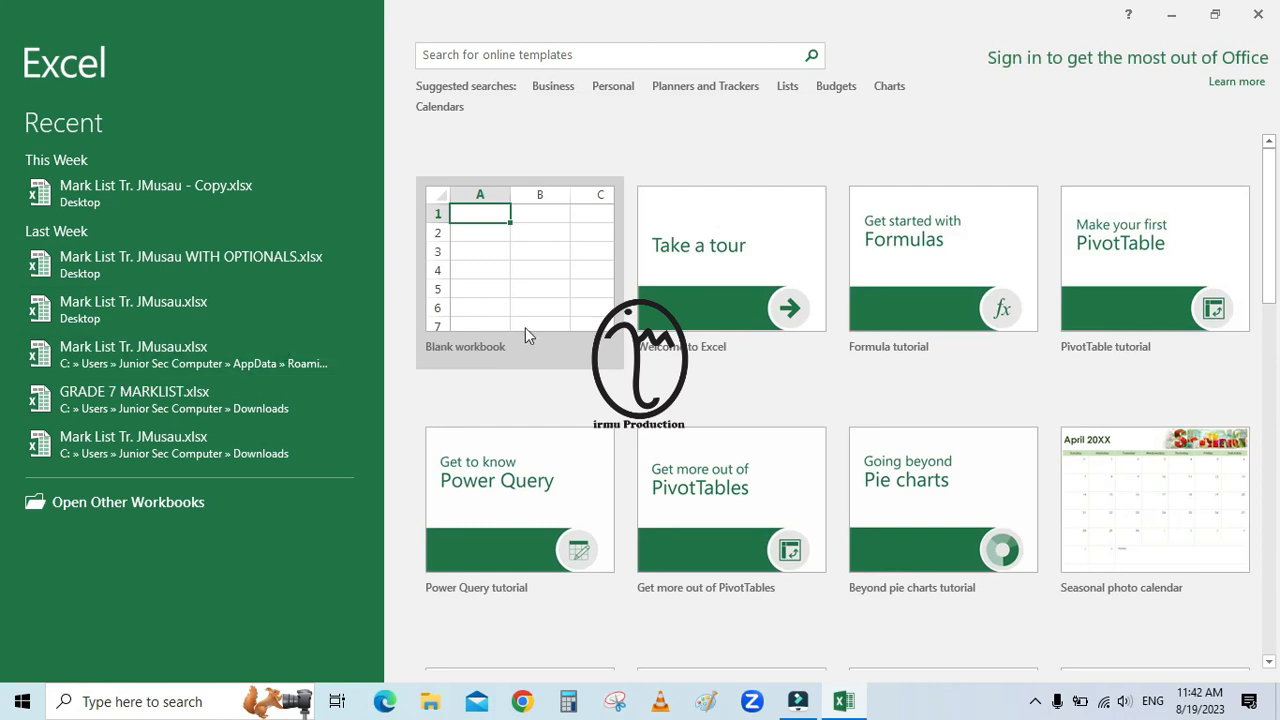
left_click(511, 278)
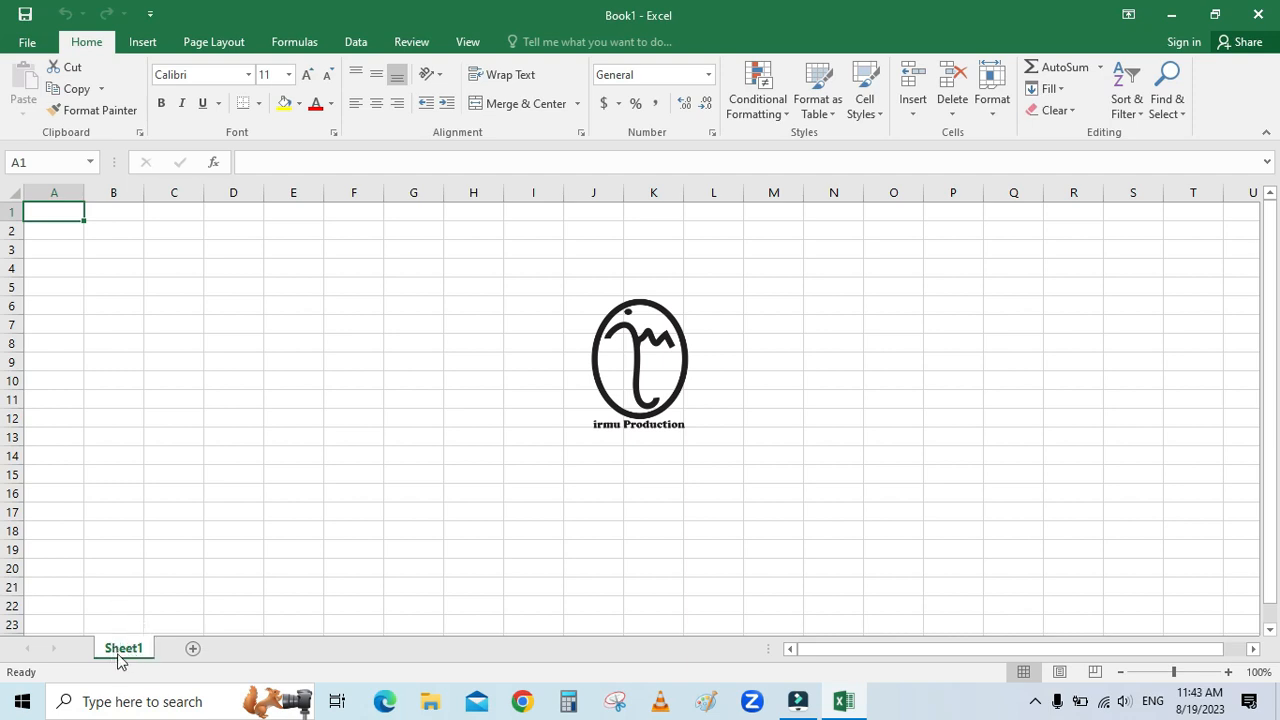
Step: Add a second worksheet and rename Sheet1 as "My first spreadsheet"
left_click(193, 650)
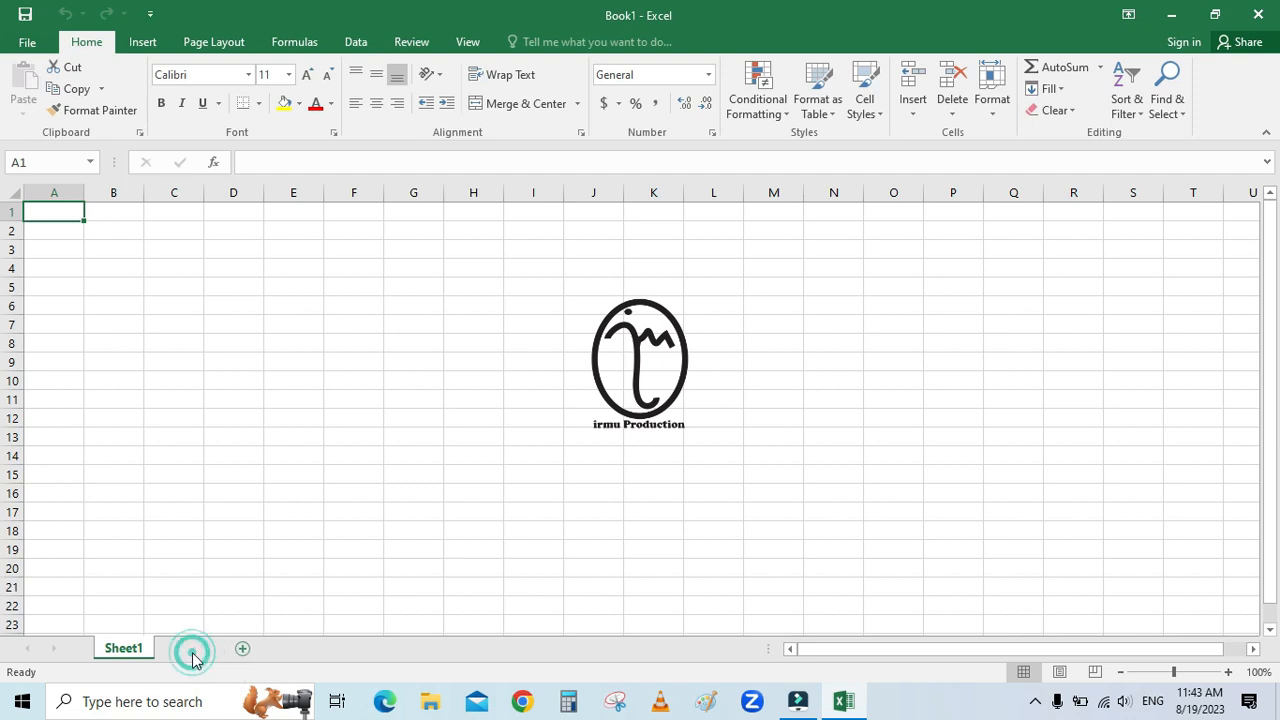
left_click(124, 652)
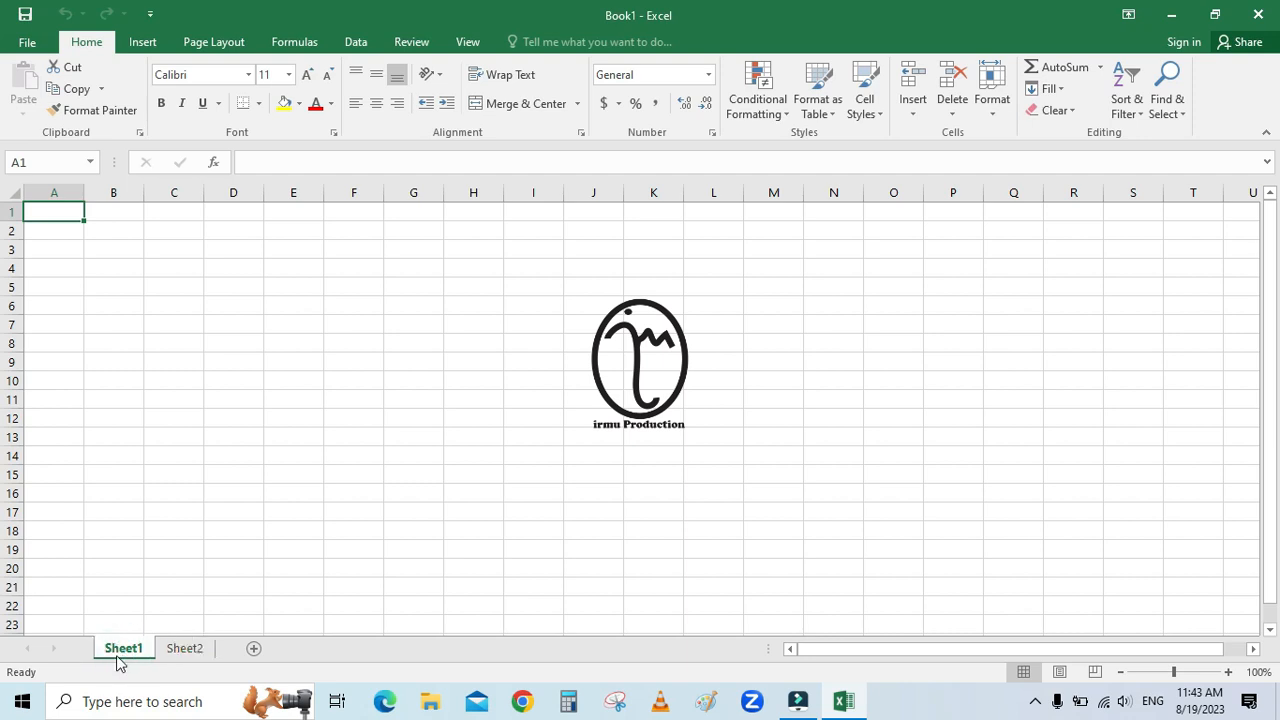
right_click(124, 652)
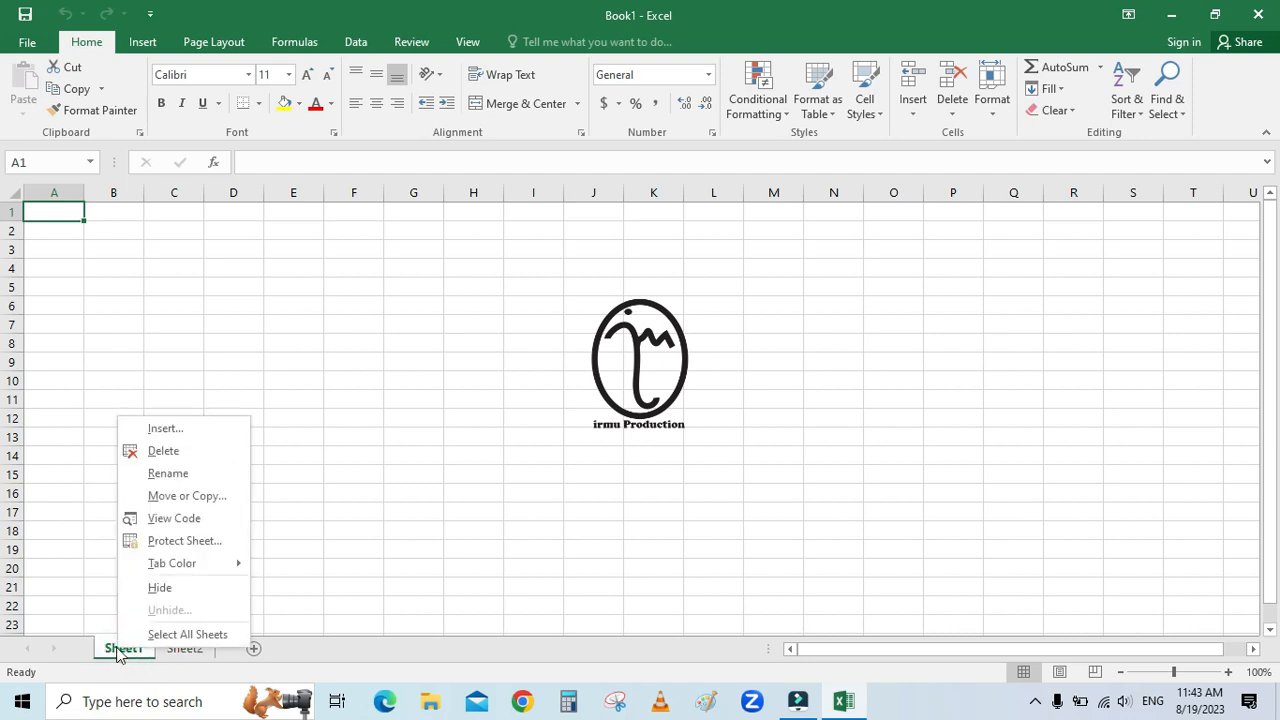
left_click(172, 475)
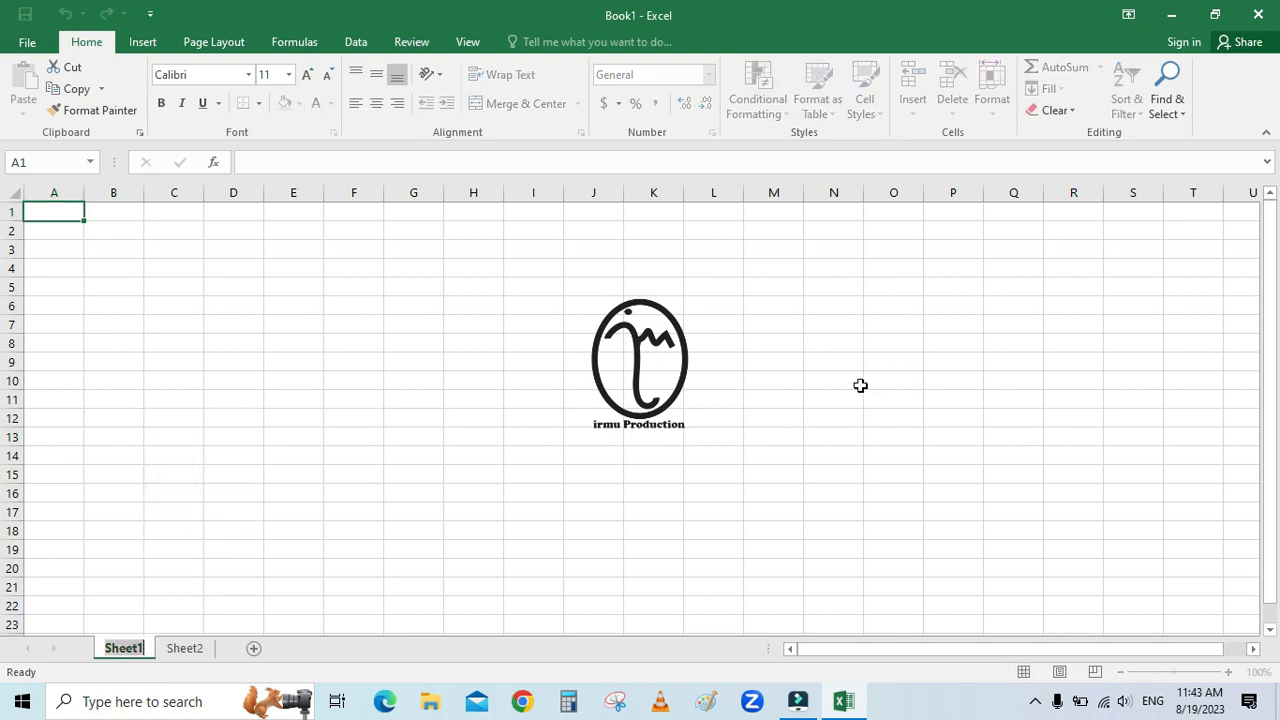
type("M")
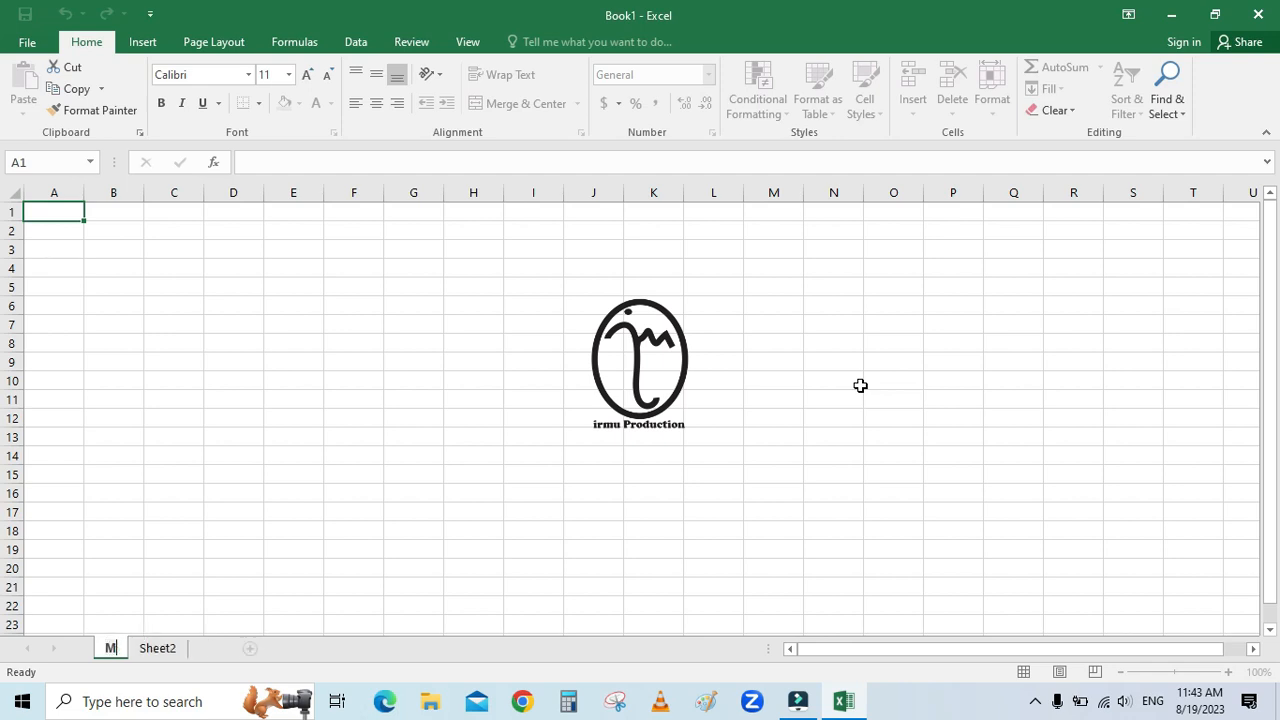
type("y first sp")
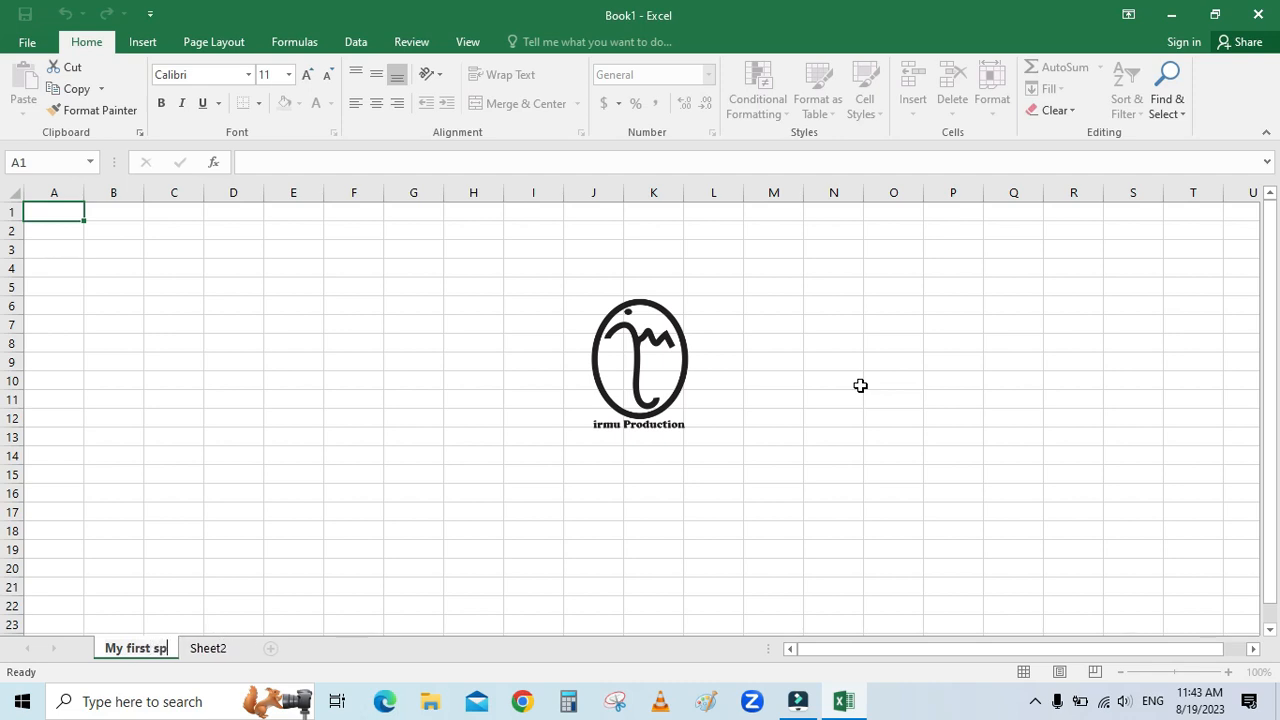
type("readshee")
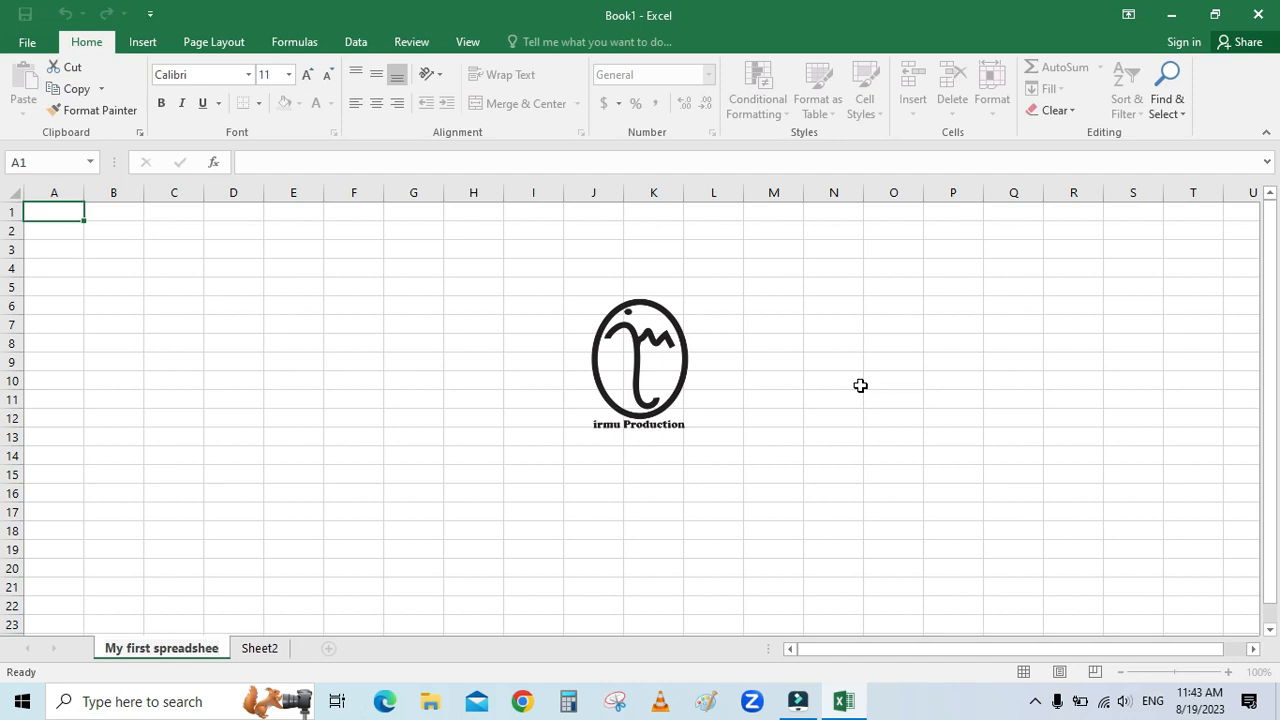
type("t")
key("Return")
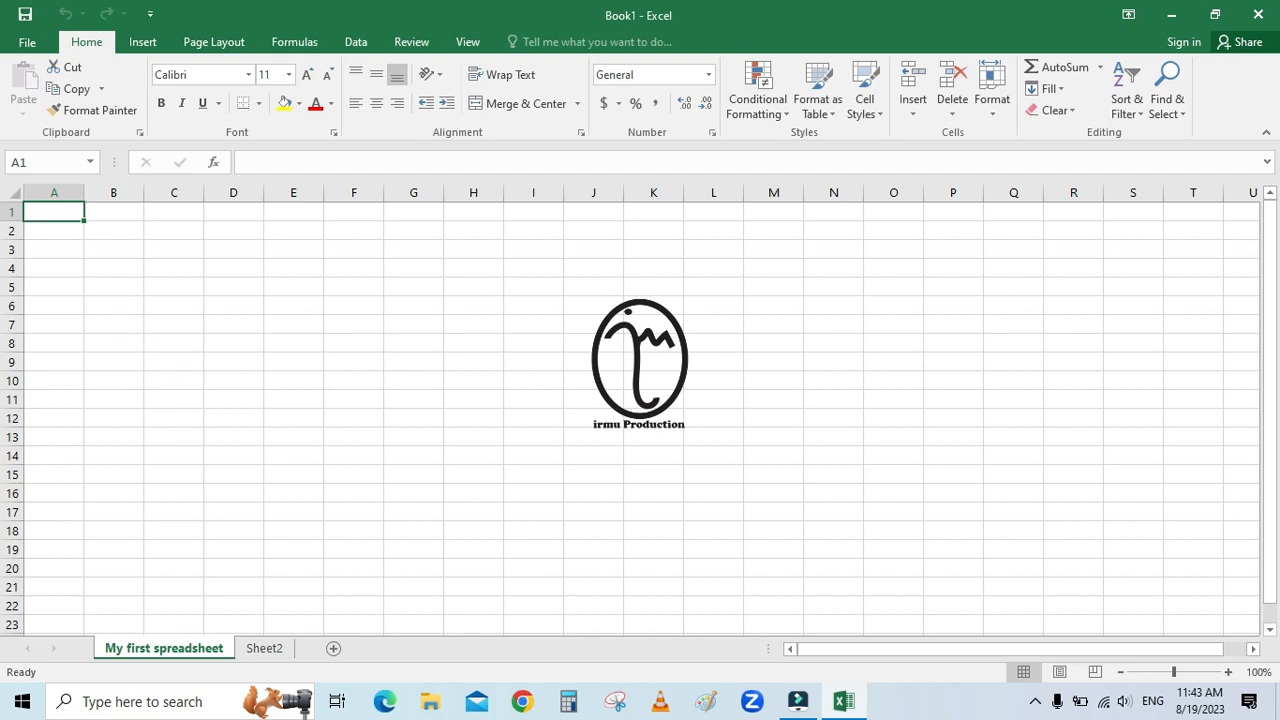
Step: Examine the column lettering by selecting columns A, B and C, viewing the columns past Z, and returning to cell A1
left_click(62, 189)
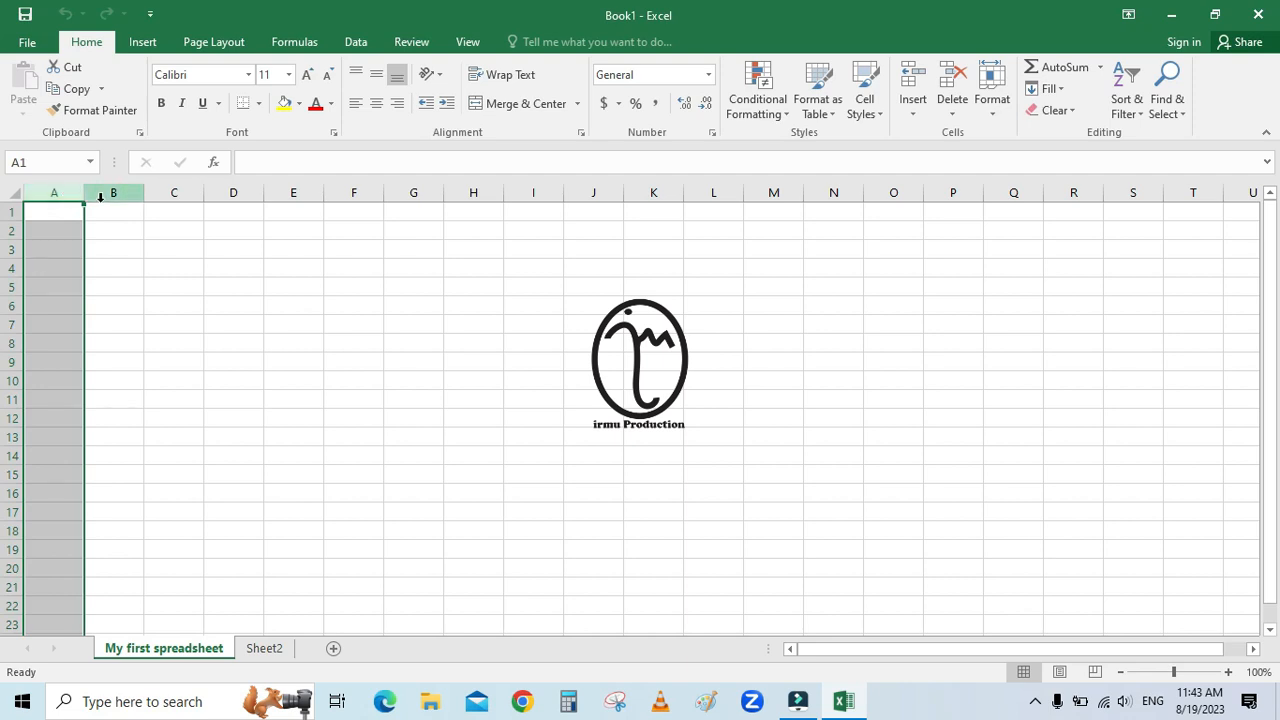
left_click(109, 191)
left_click(163, 191)
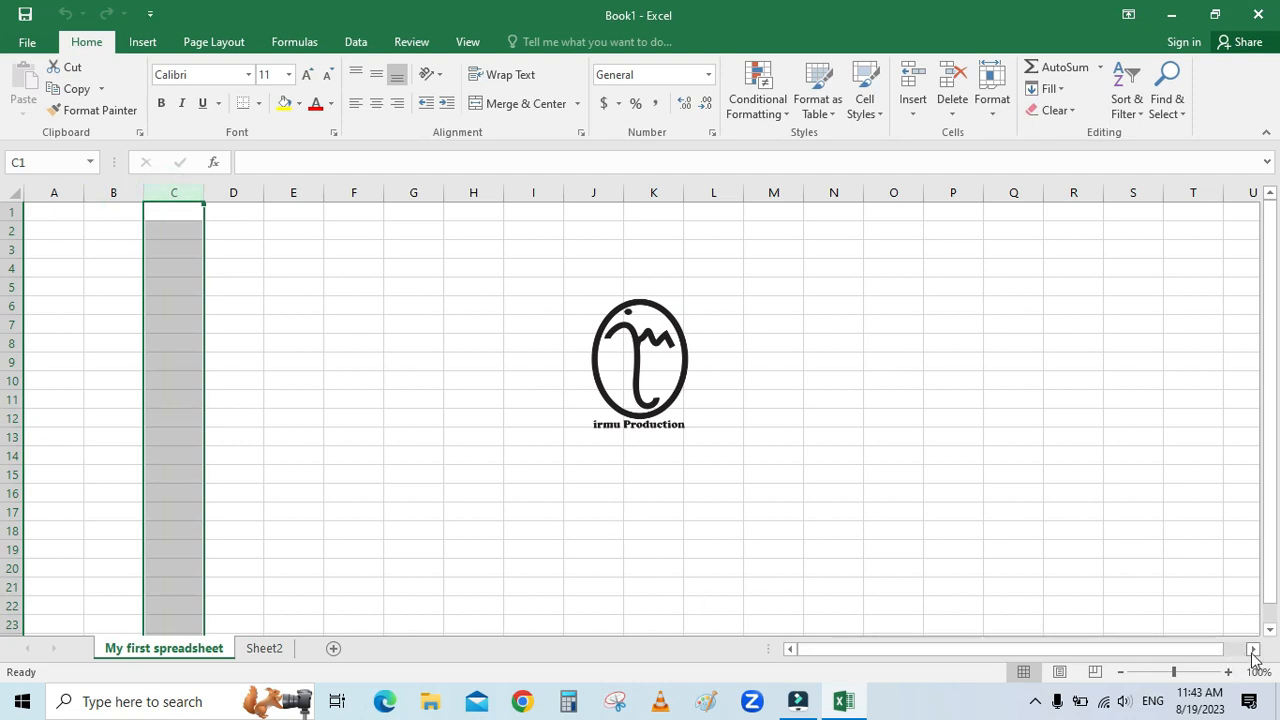
left_click_drag(891, 650, 924, 655)
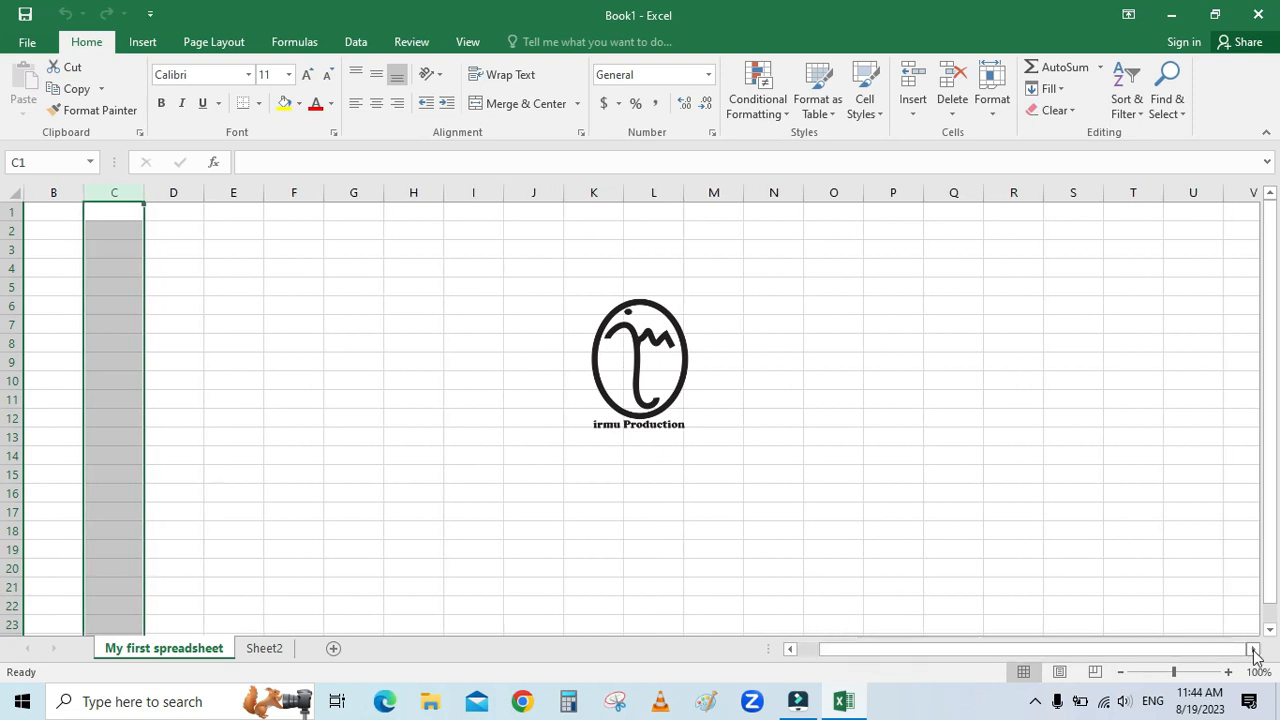
left_click_drag(1255, 652, 1255, 652)
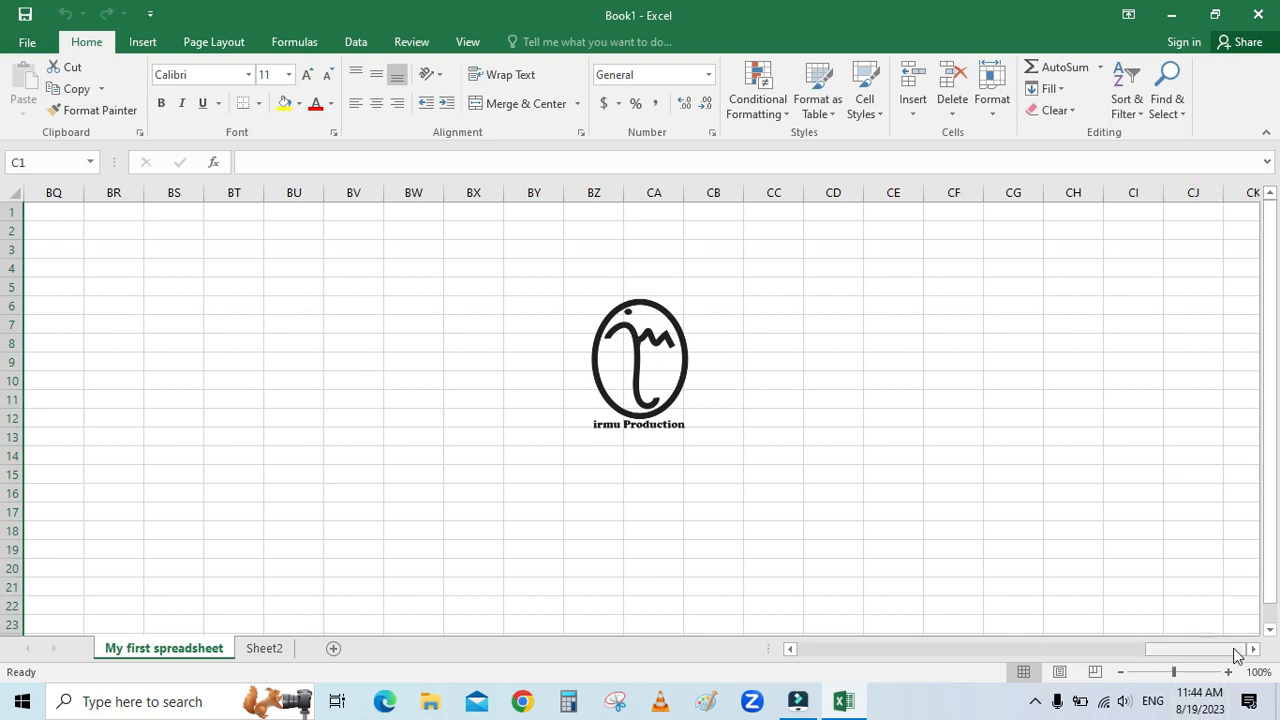
left_click_drag(1258, 650, 1258, 650)
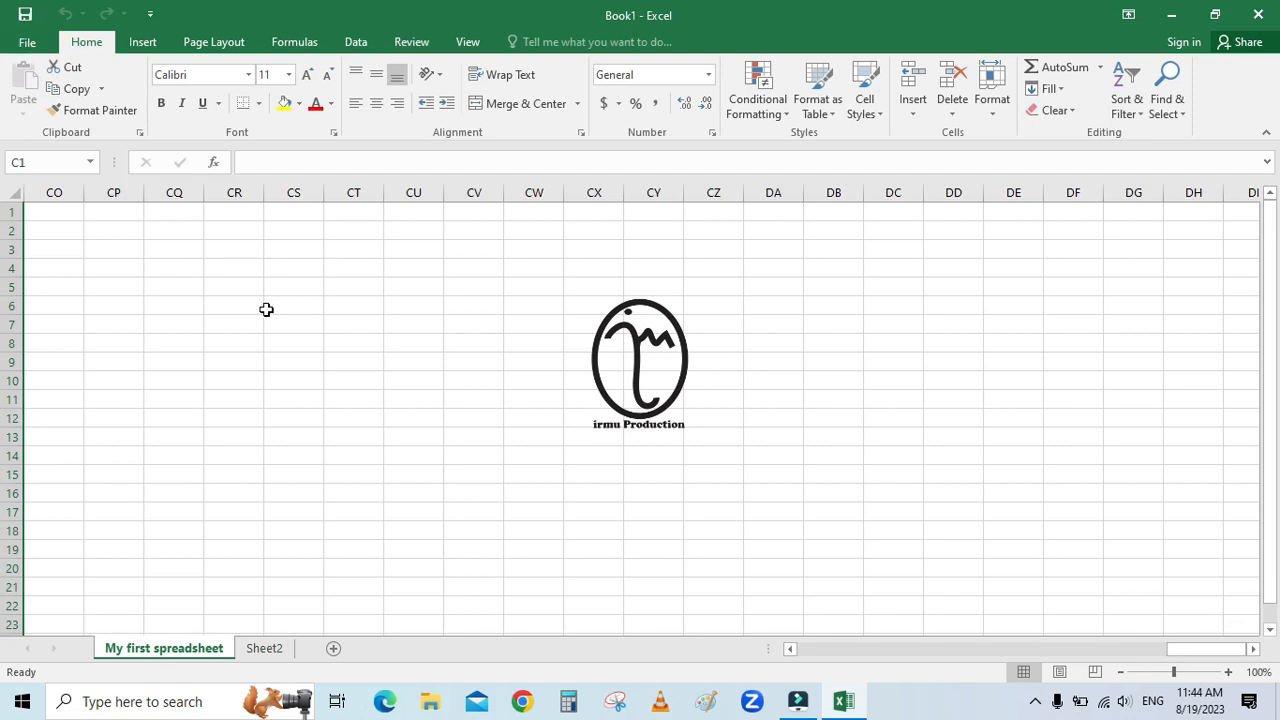
key("ctrl+Home")
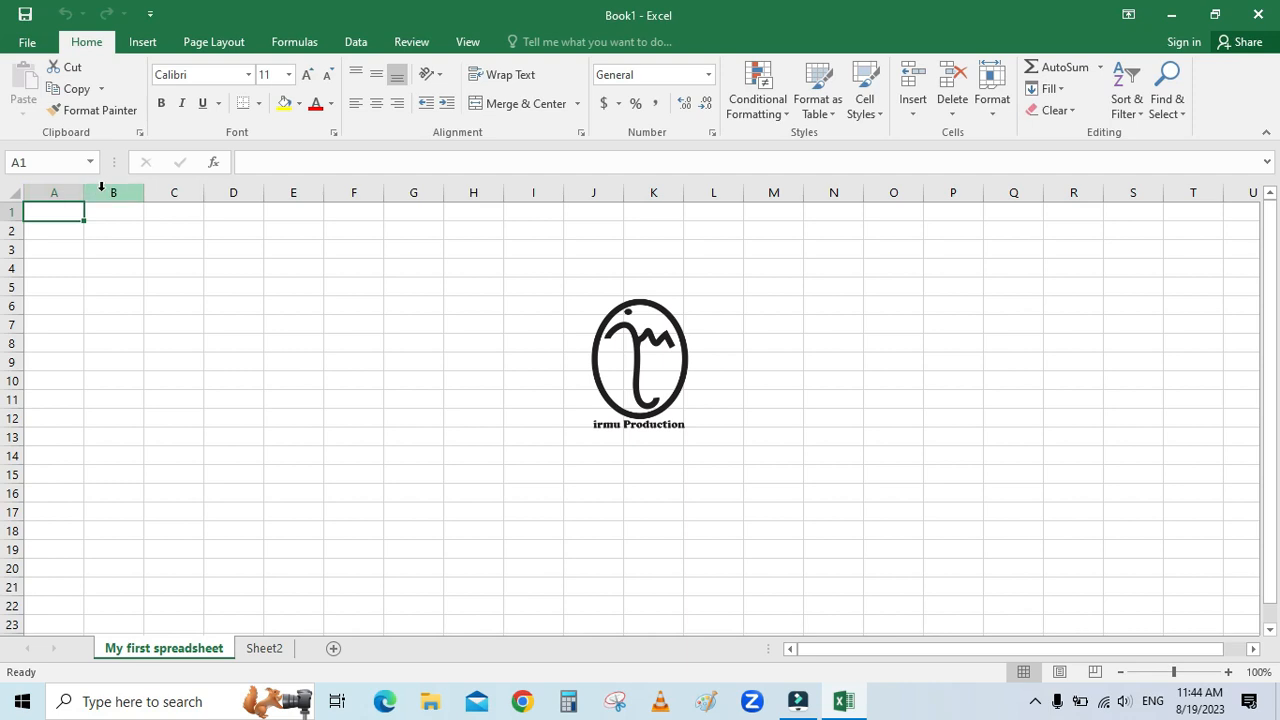
Step: Highlight the whole of column E and the whole of row 3 in turn, ending on cell E9
left_click(292, 190)
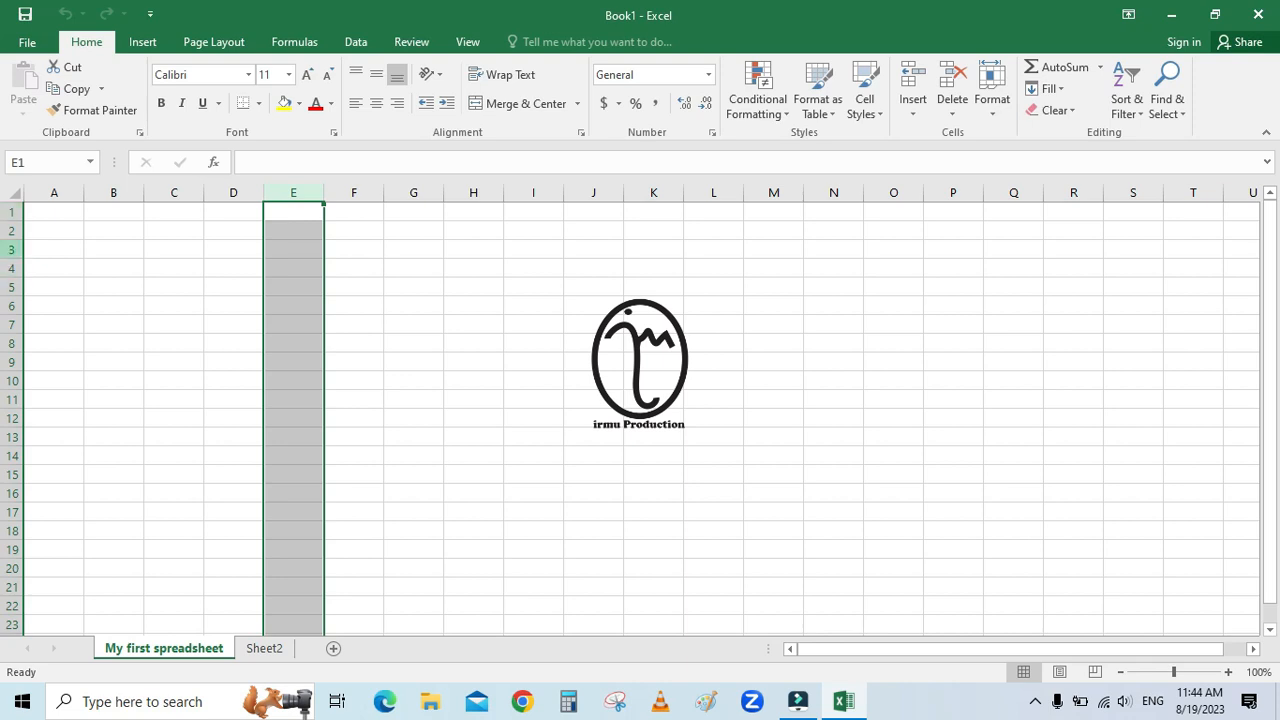
left_click(12, 249)
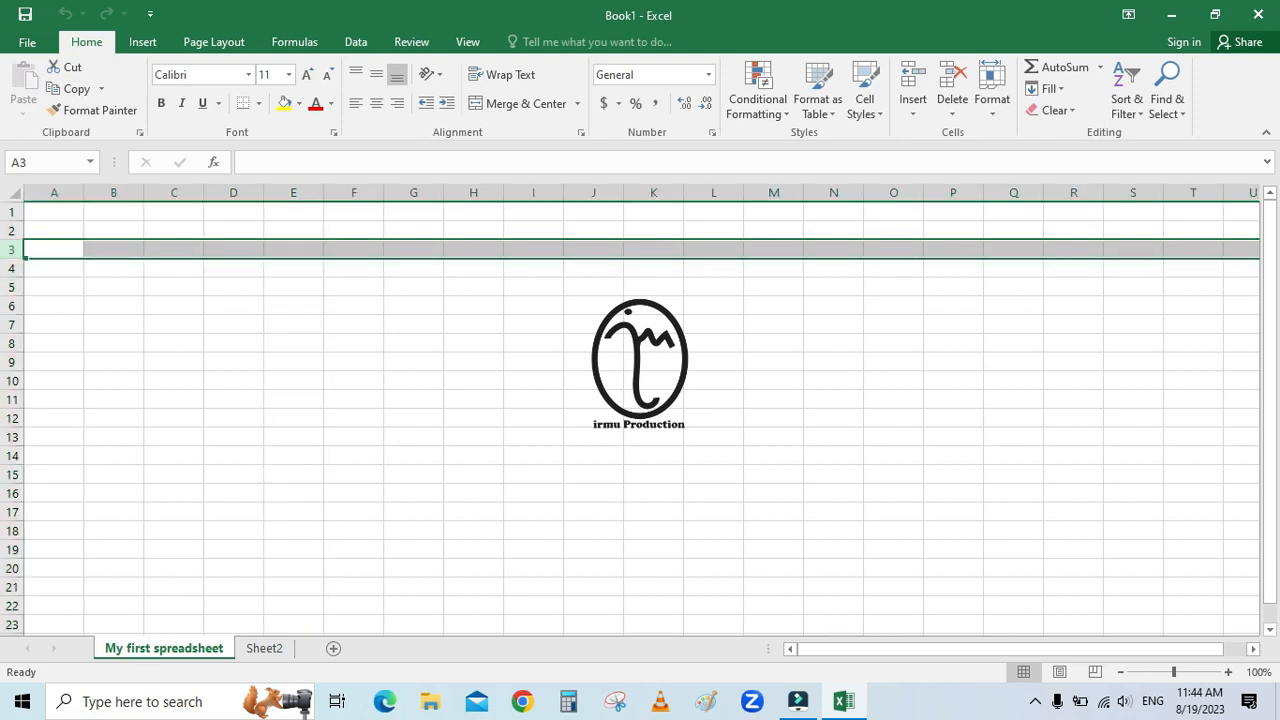
left_click(272, 358)
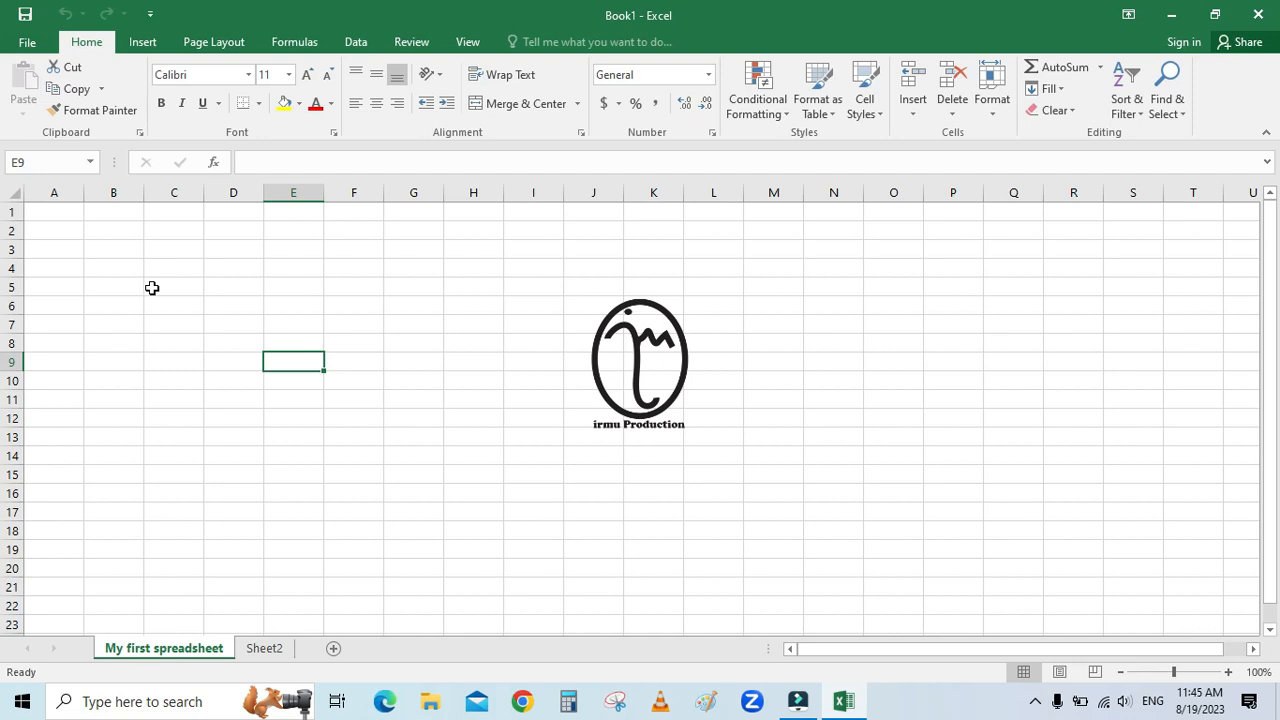
Step: Select individual cells in column E, and highlight column E and row 4 in turn to locate their intersection at cell E4
left_click(283, 288)
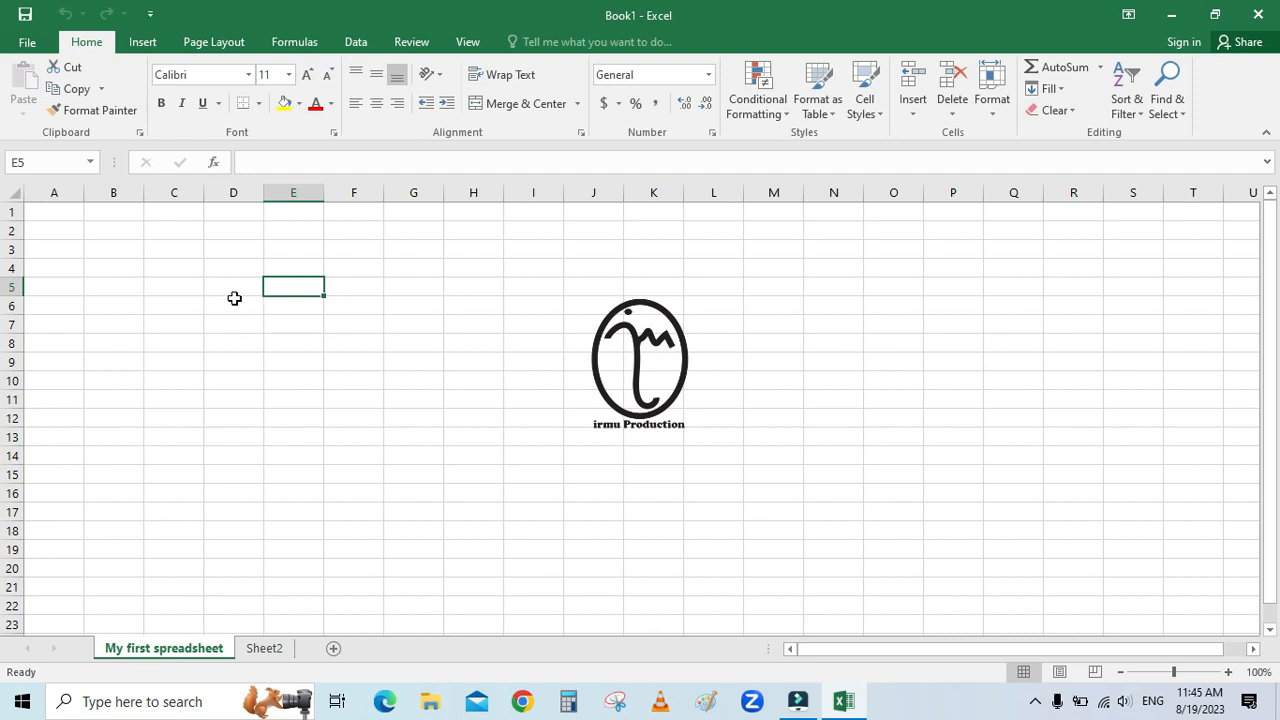
left_click(294, 326)
left_click(286, 270)
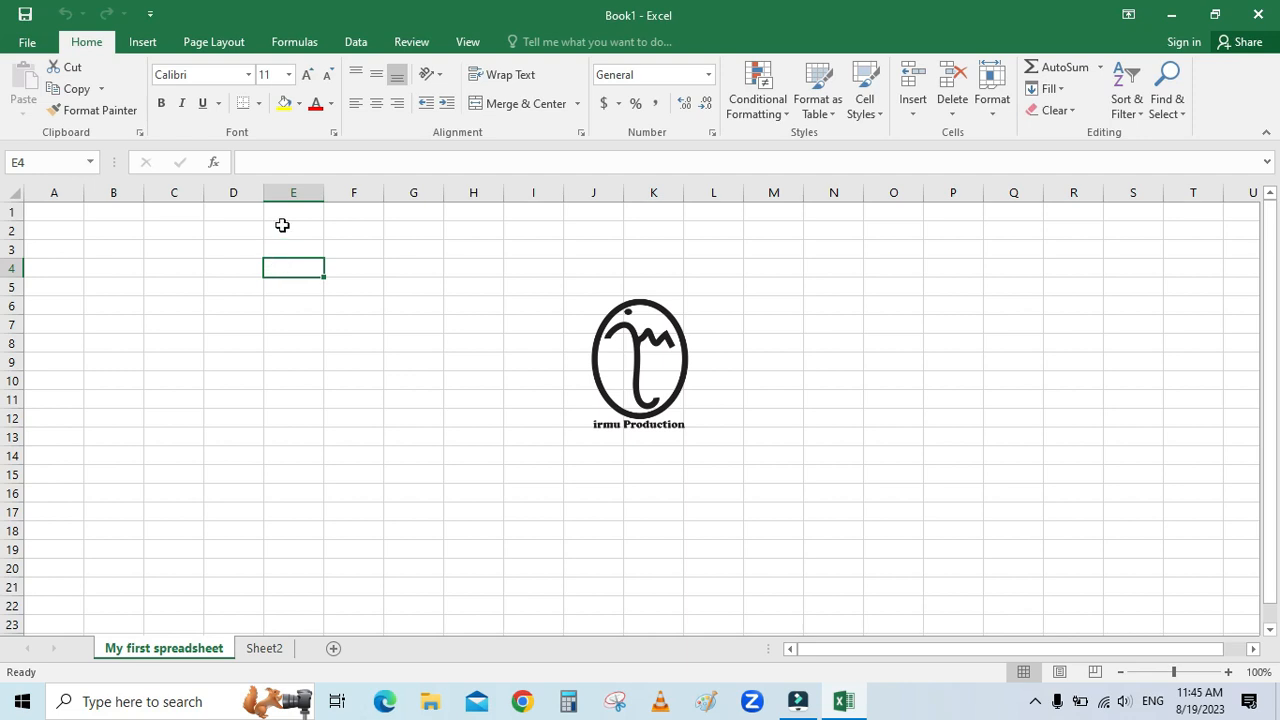
left_click(292, 192)
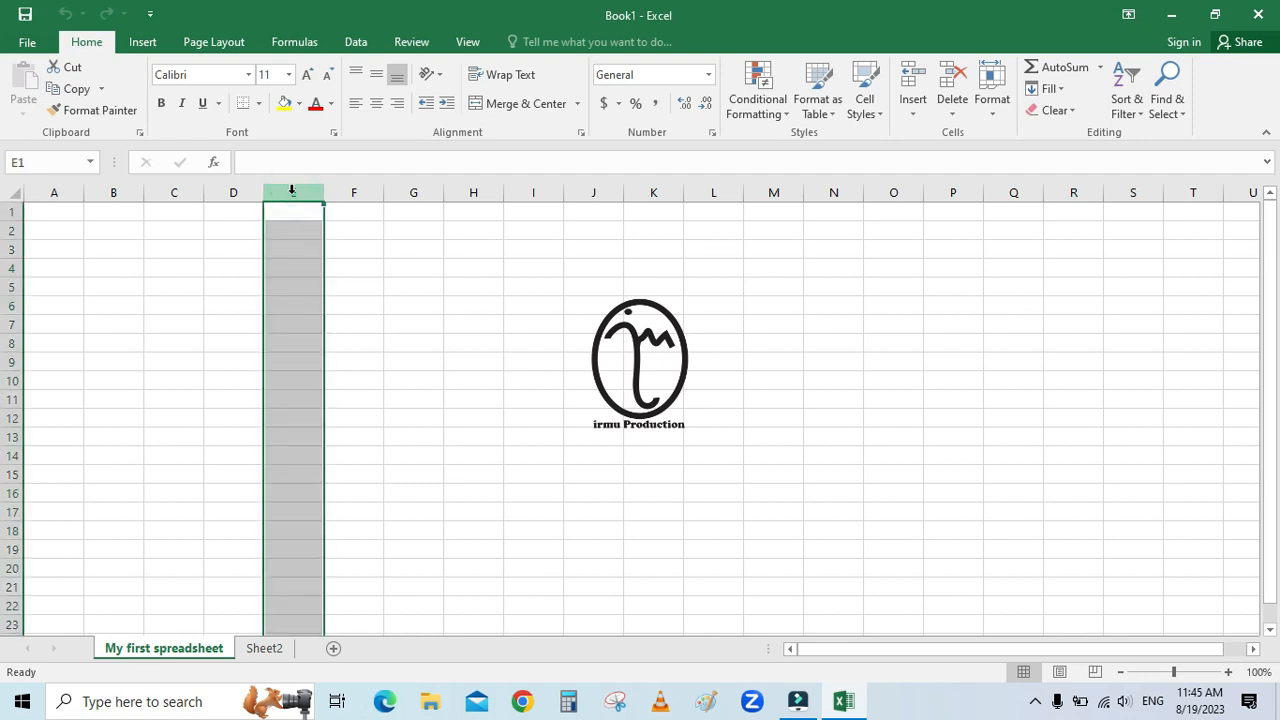
left_click(12, 268)
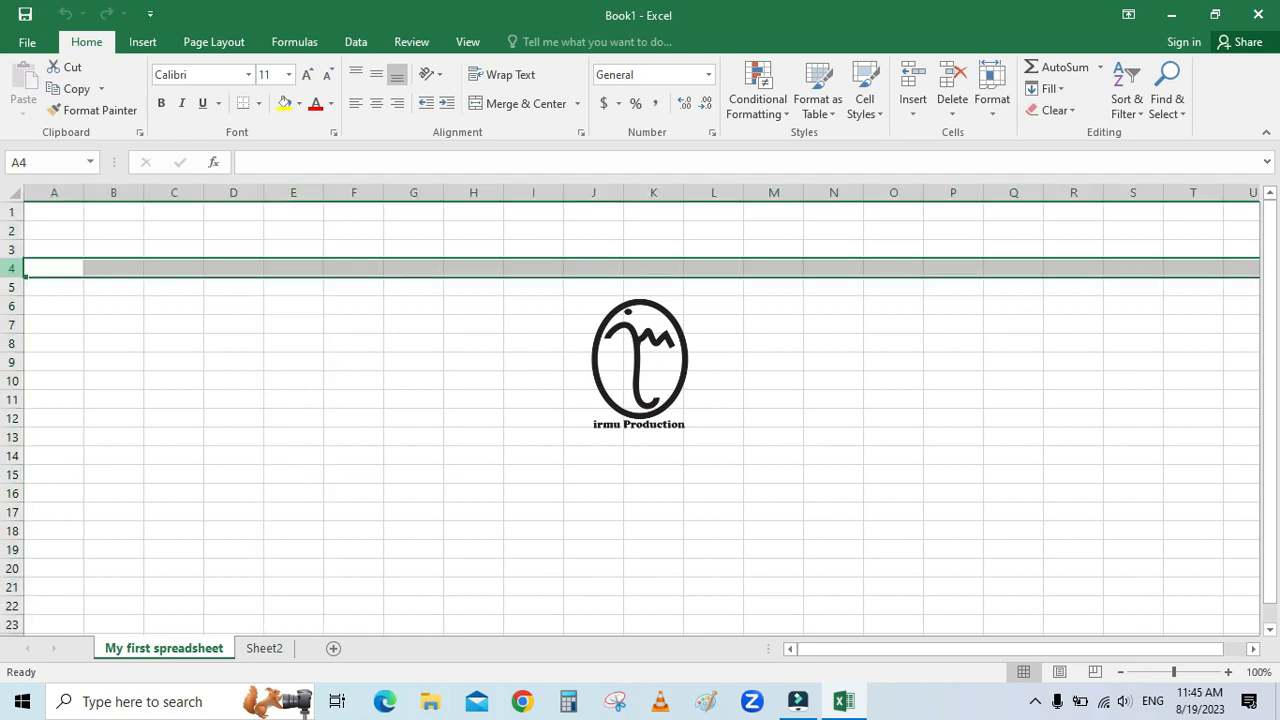
left_click(285, 268)
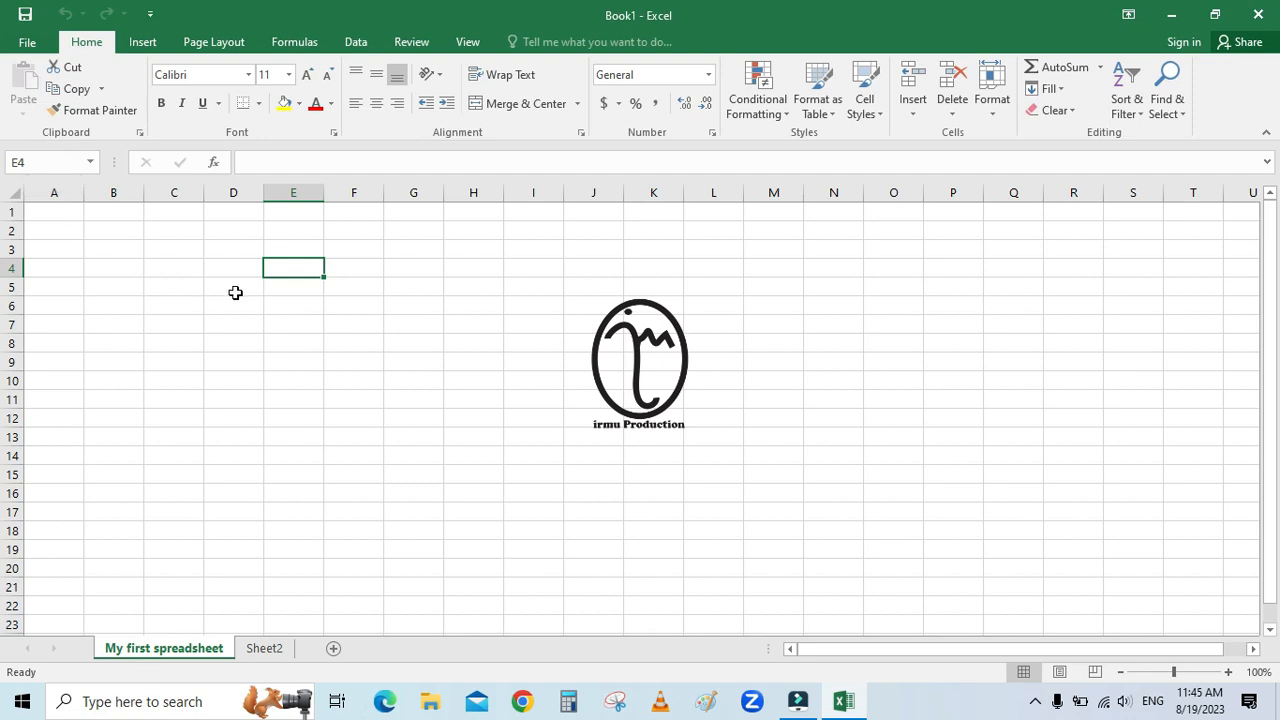
Step: Select single cells G6 and C7, and finish with the cell range C4:G9 selected
left_click(426, 307)
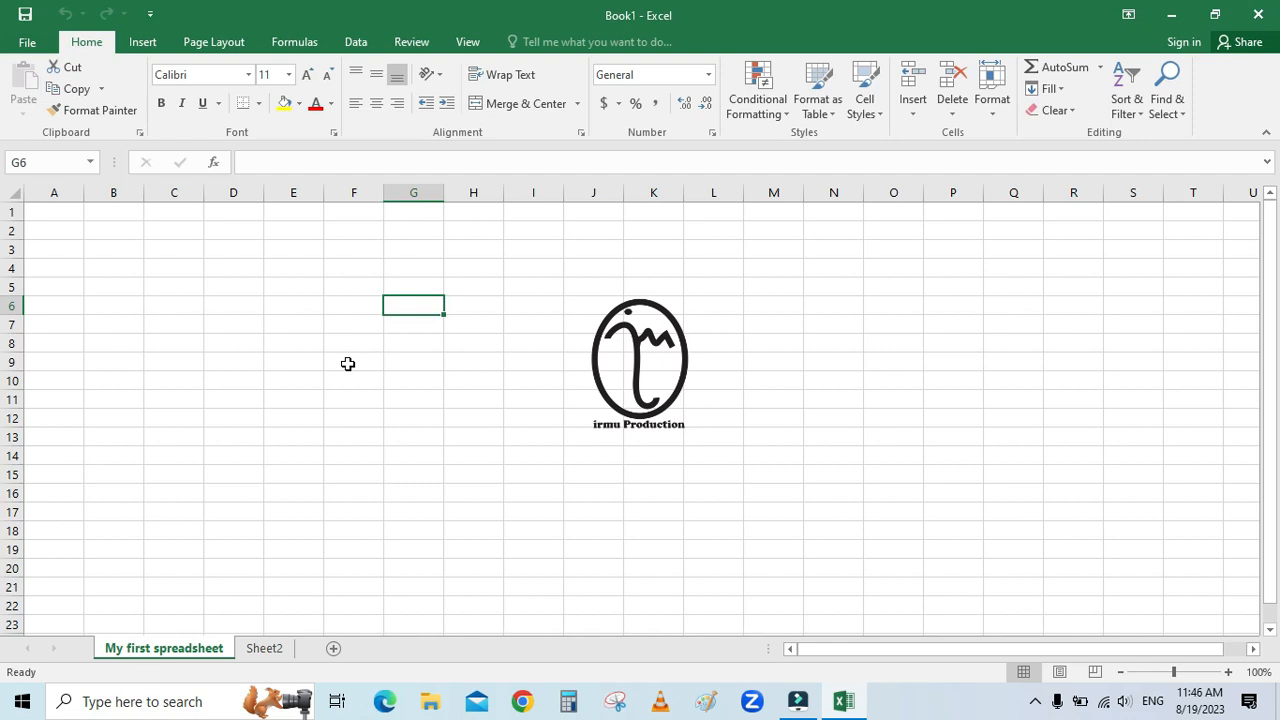
left_click(160, 331)
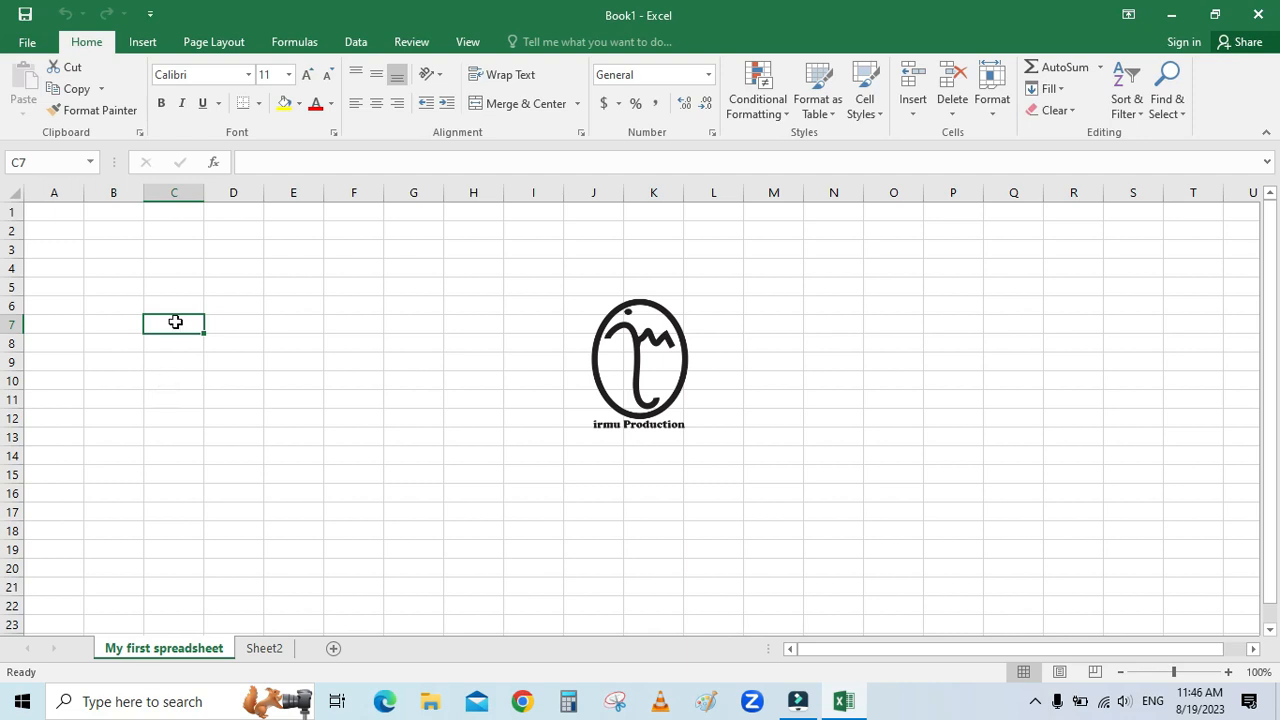
left_click(172, 269)
left_click_drag(172, 269, 401, 355)
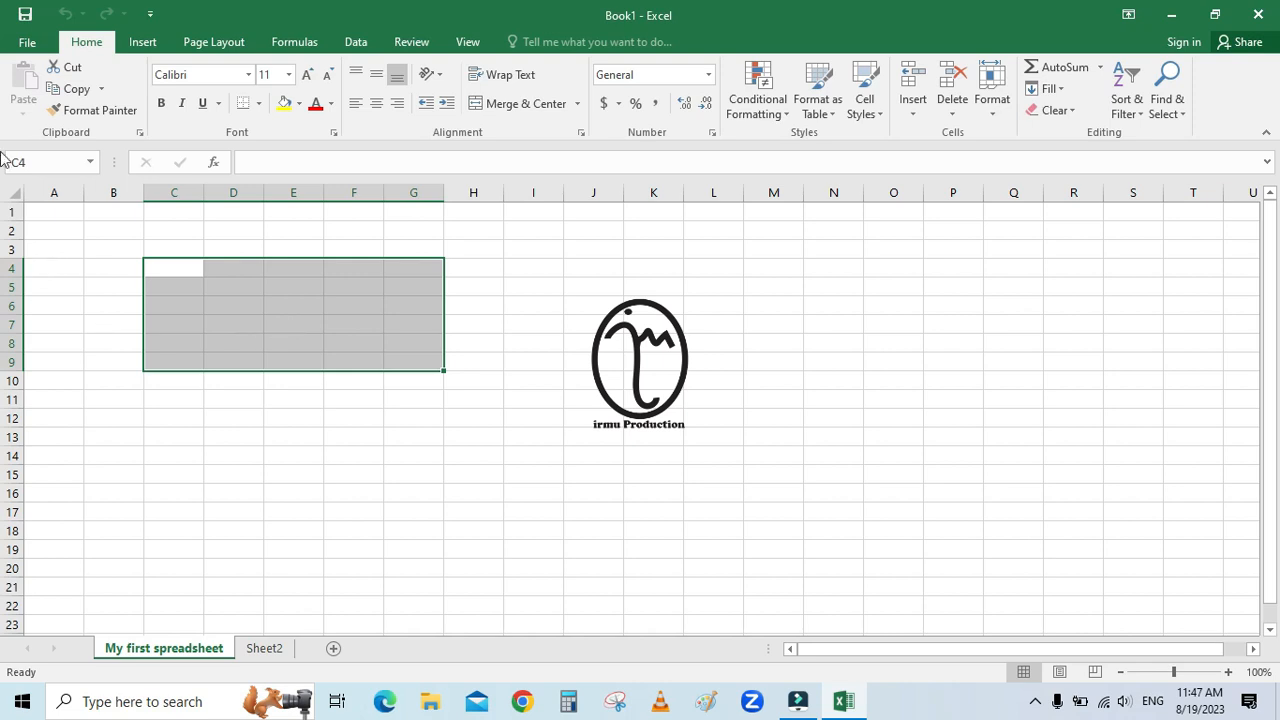
Step: Examine the ribbon's command groups for inserting objects, page layout and formulas, and return to the Home commands
left_click(27, 43)
left_click(25, 42)
left_click(135, 44)
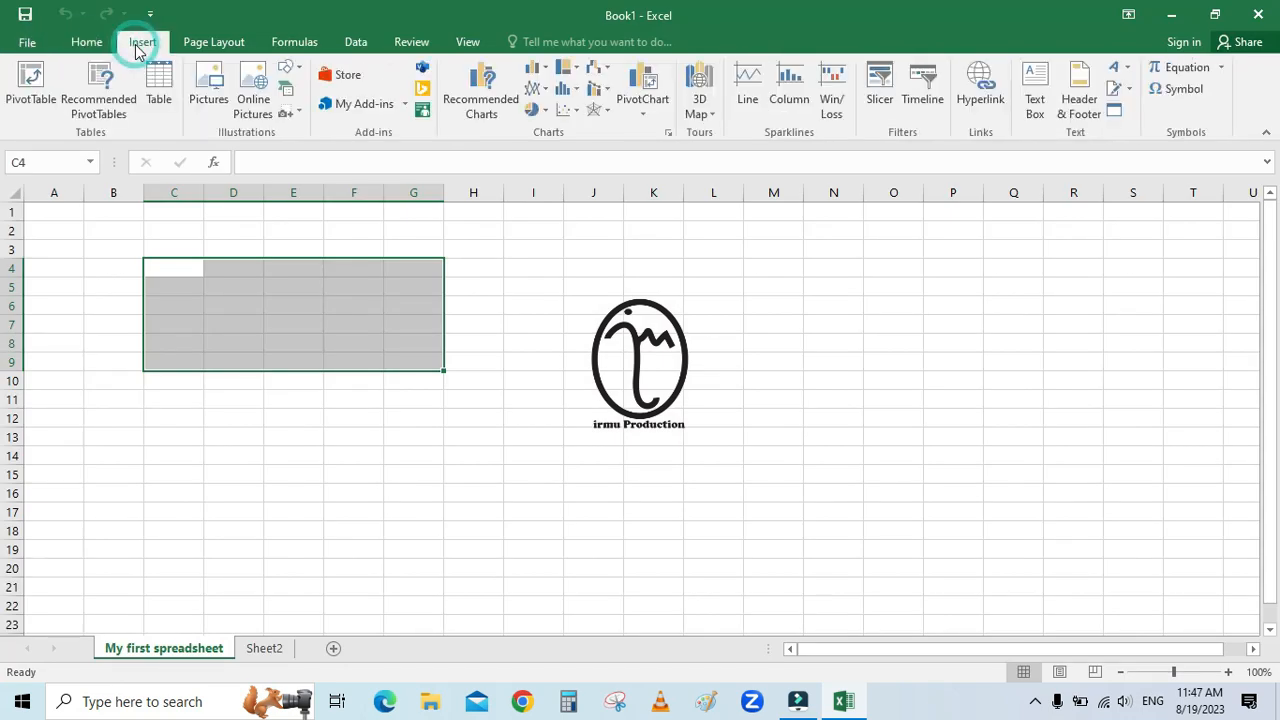
left_click(198, 48)
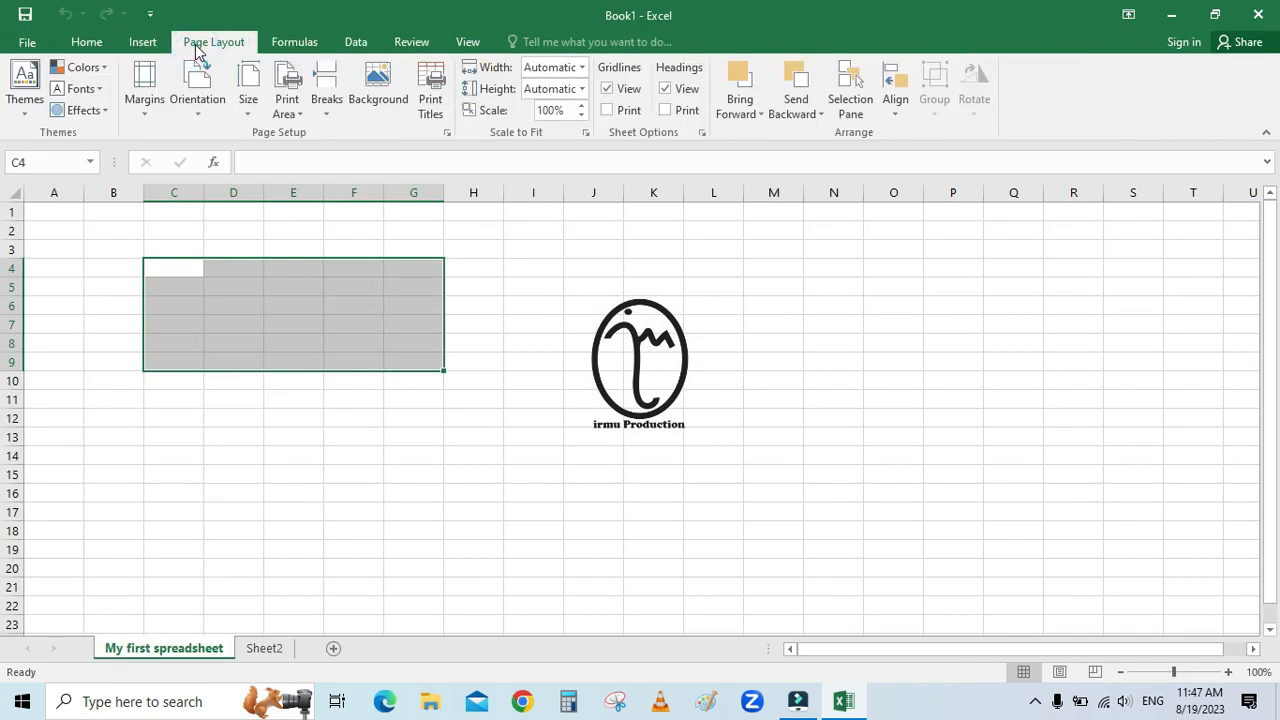
left_click(282, 44)
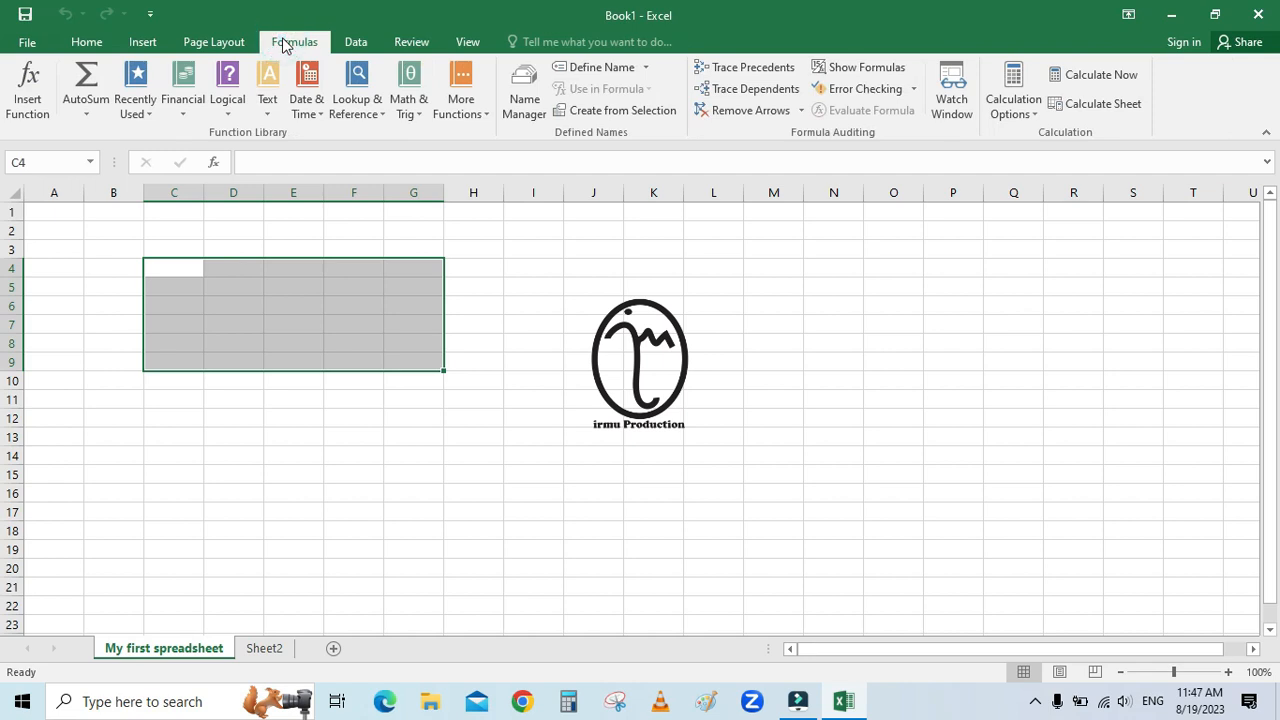
left_click(78, 46)
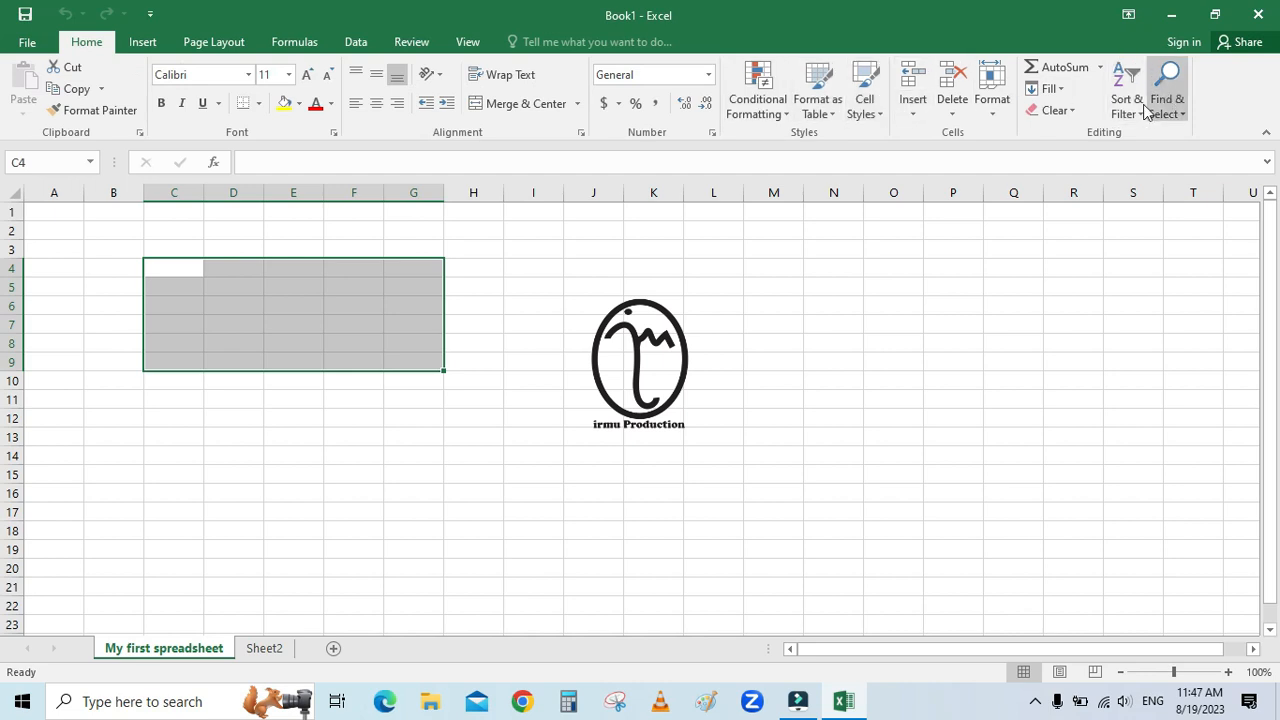
left_click(140, 44)
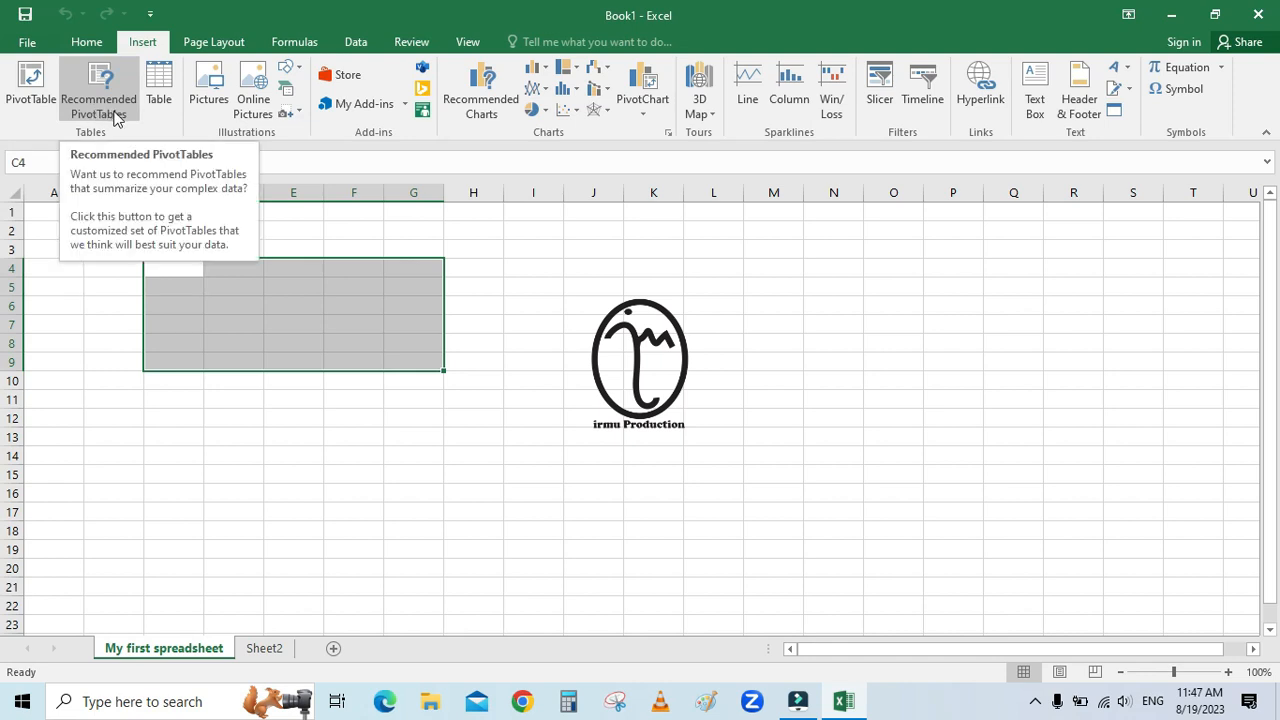
left_click(88, 44)
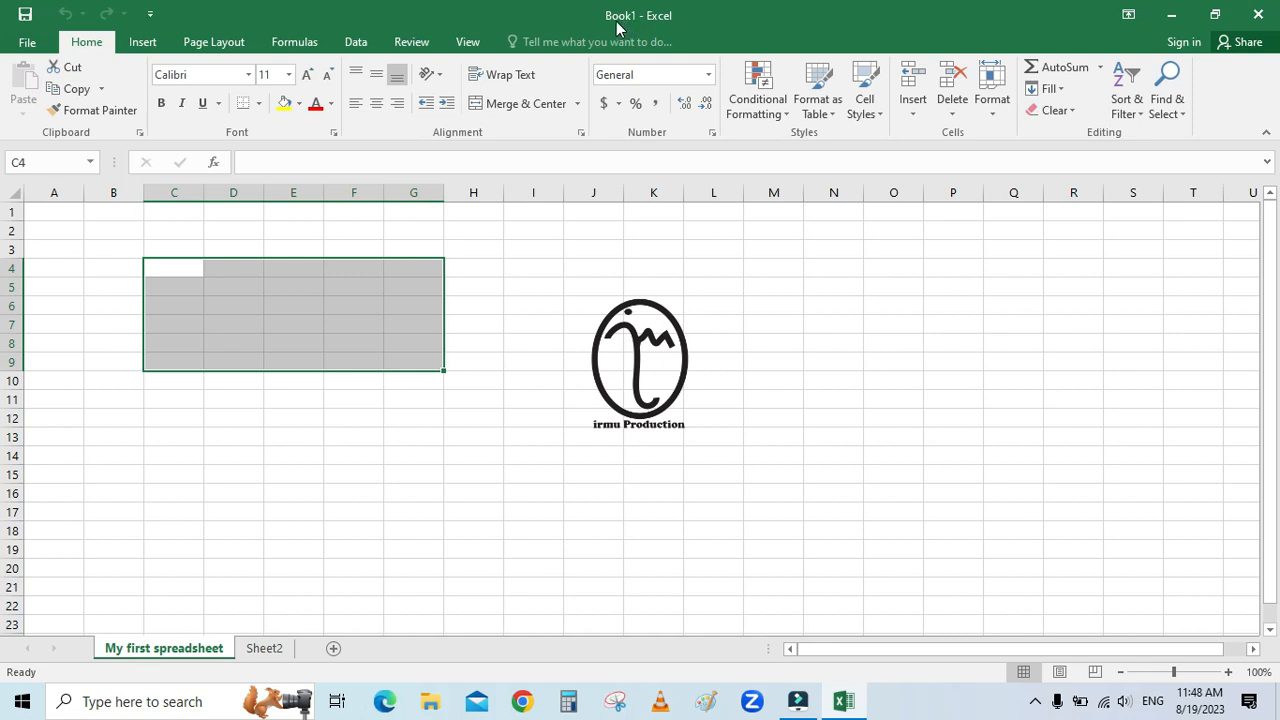
left_click(287, 163)
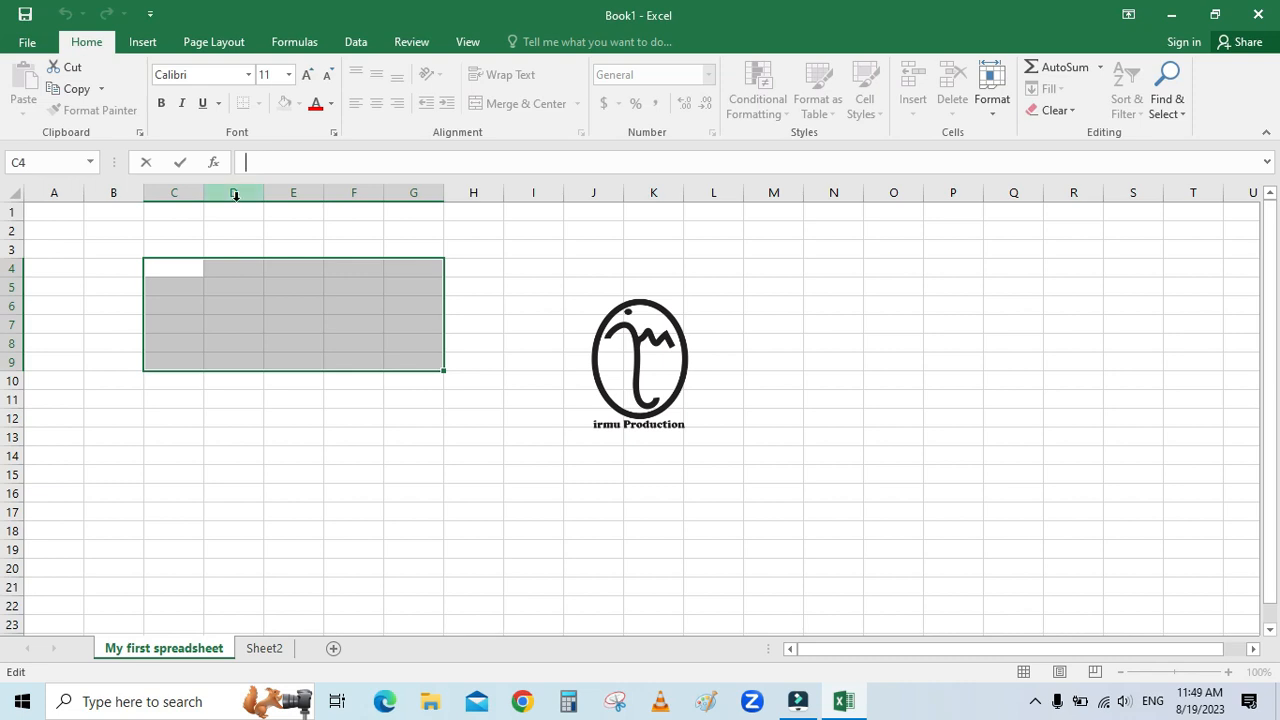
key("Escape")
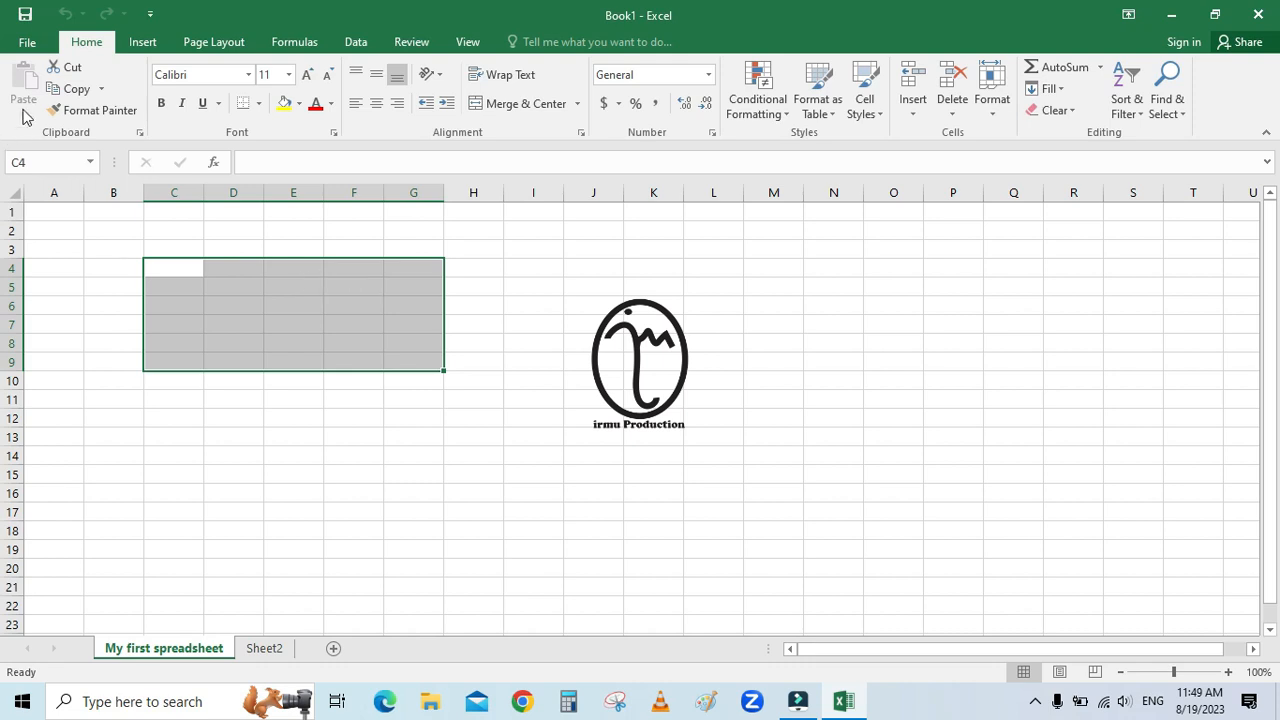
left_click(27, 45)
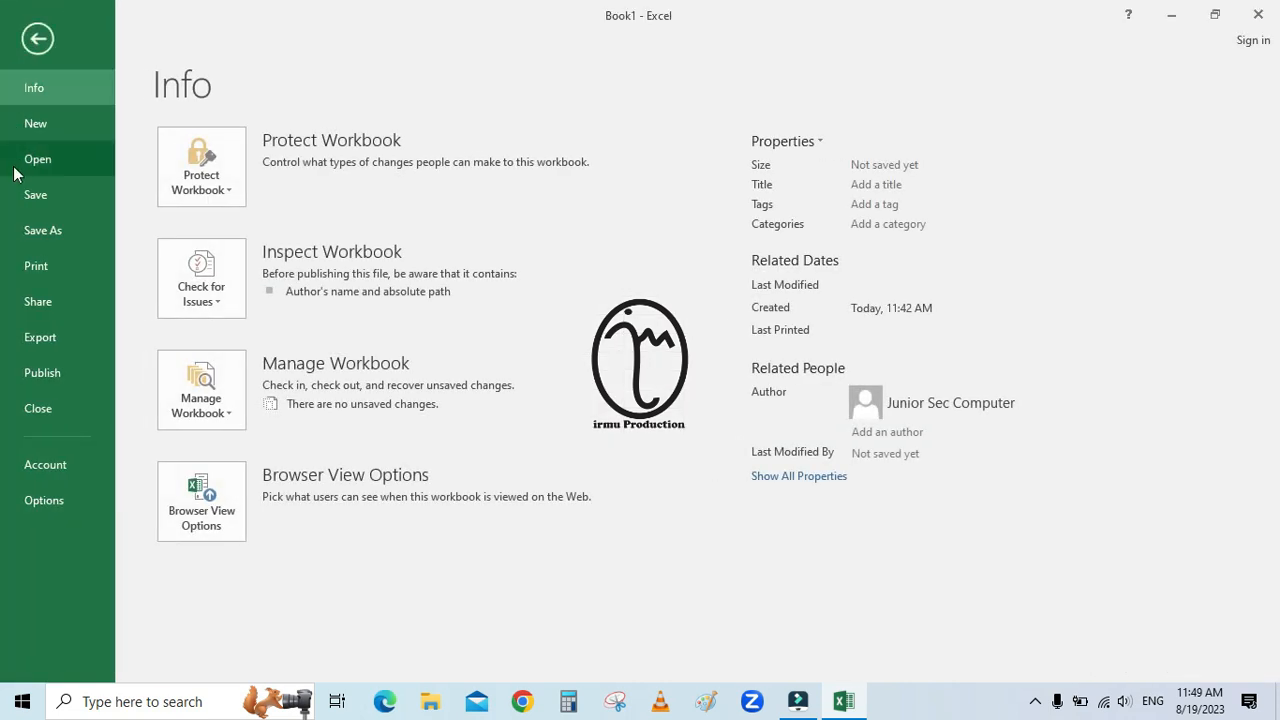
left_click(37, 234)
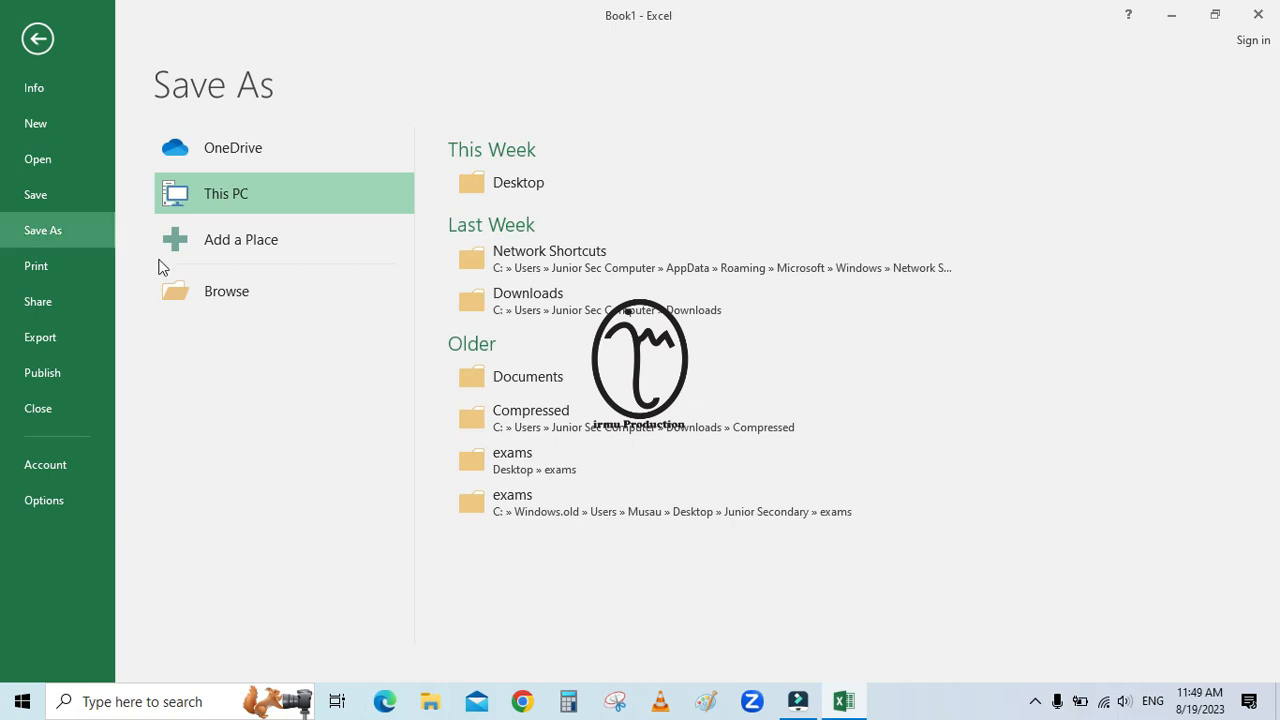
left_click(226, 292)
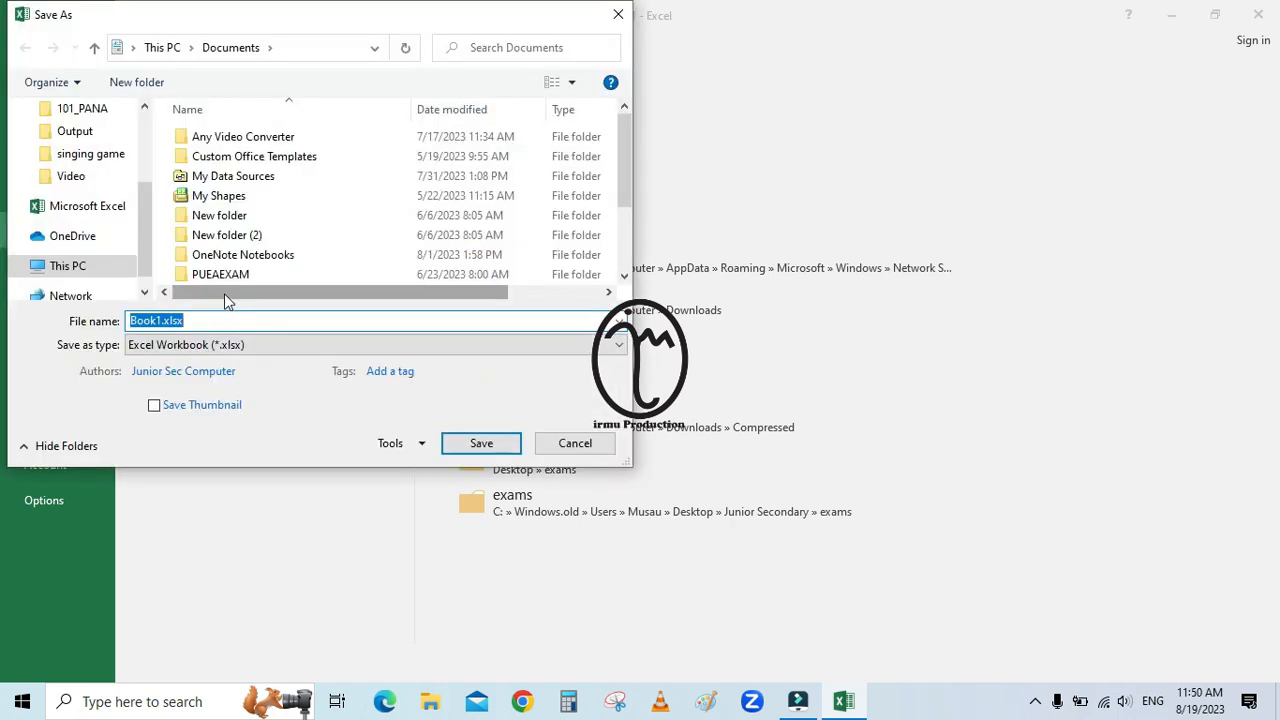
left_click_drag(147, 203, 151, 96)
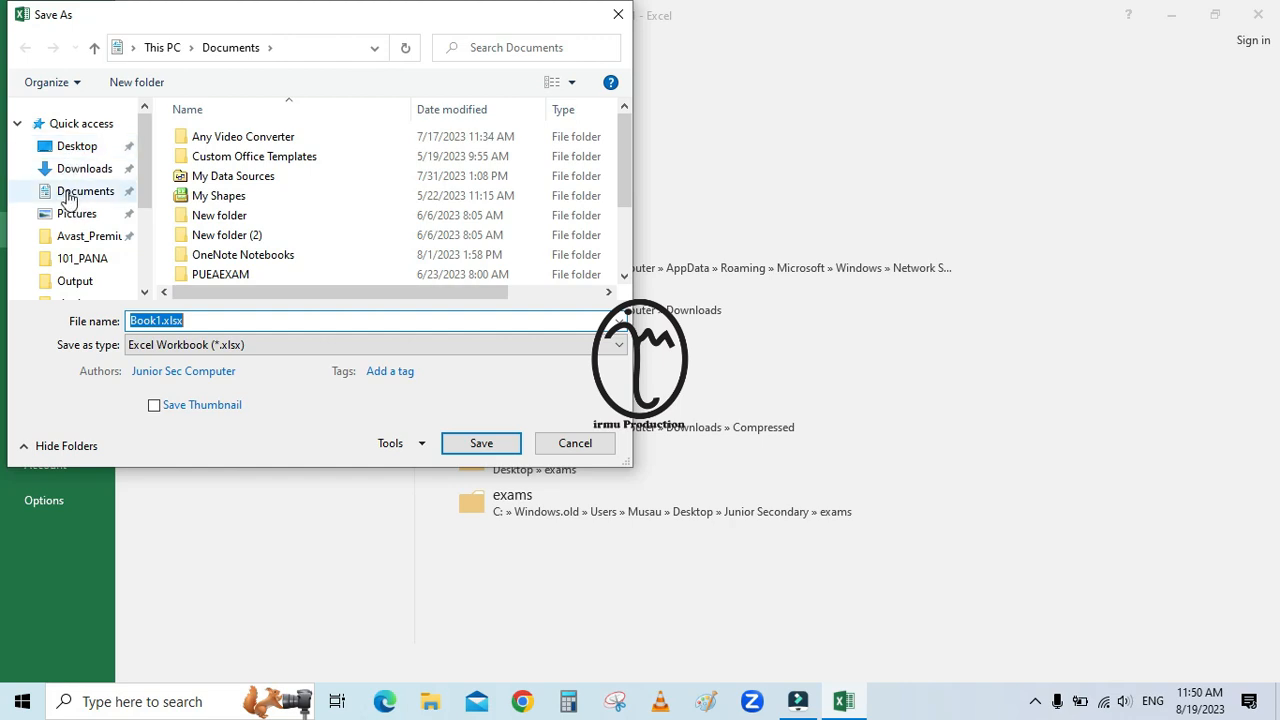
left_click(71, 197)
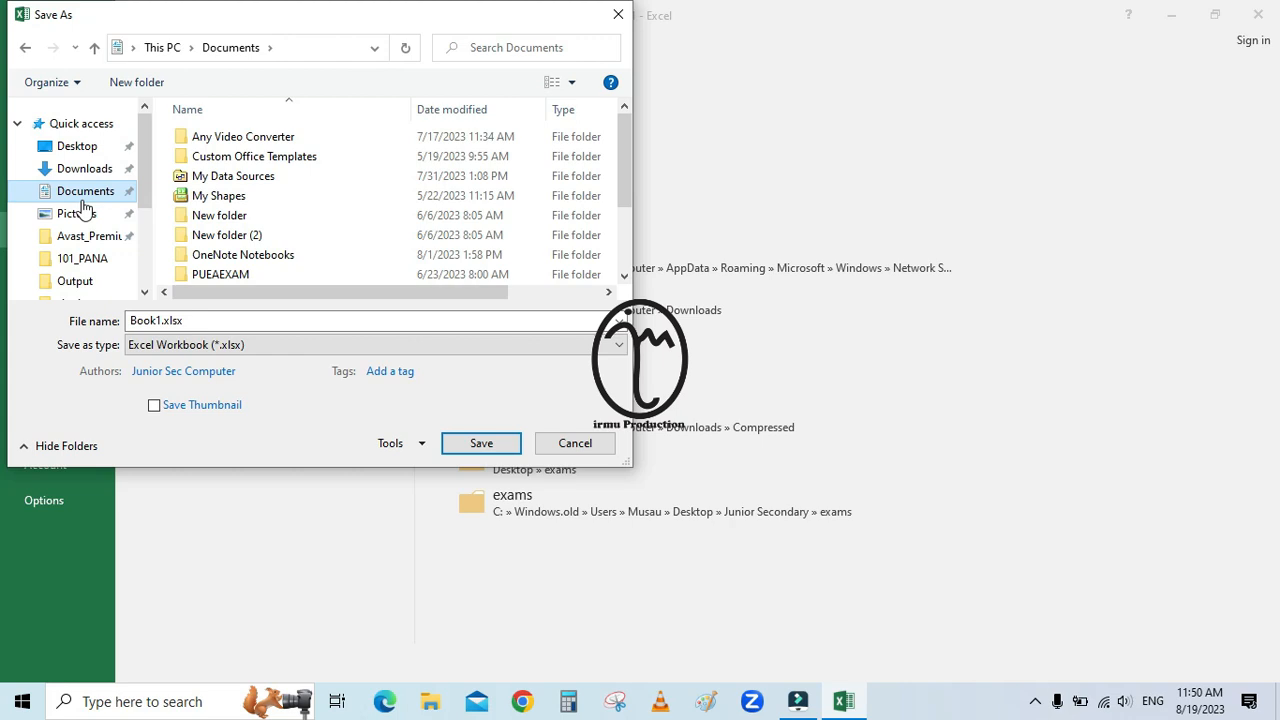
double_click(146, 324)
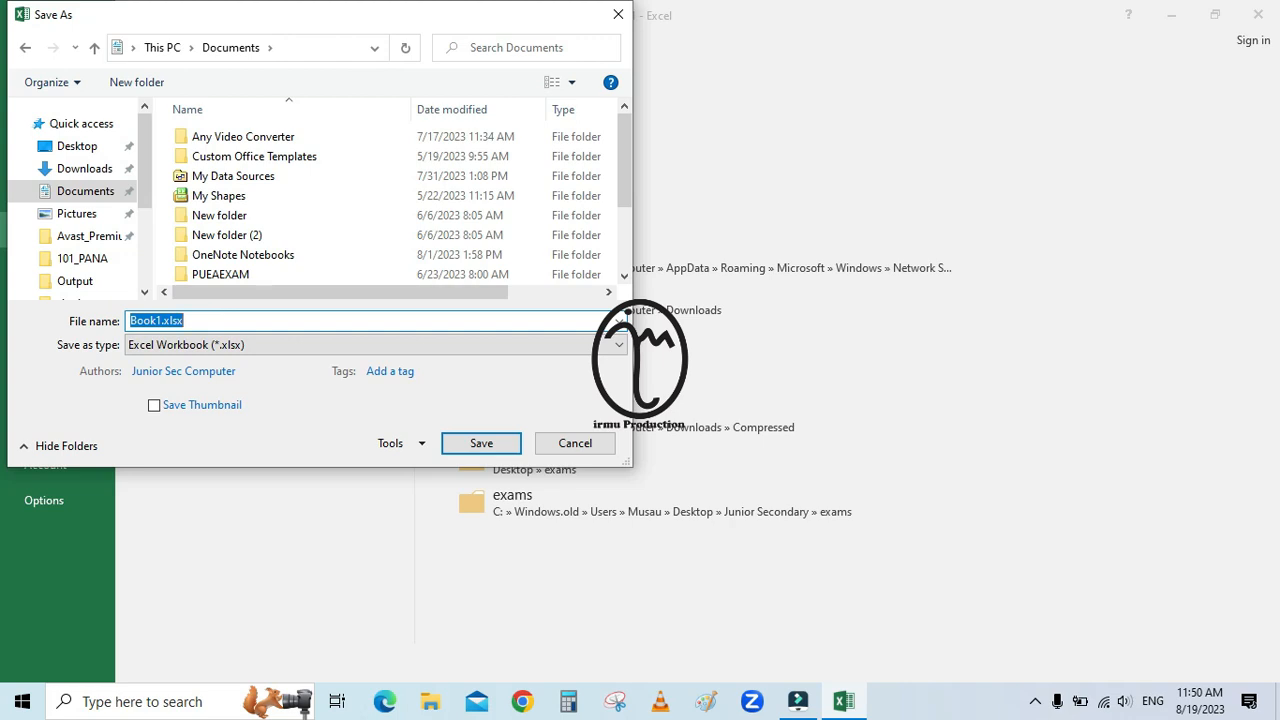
type("M")
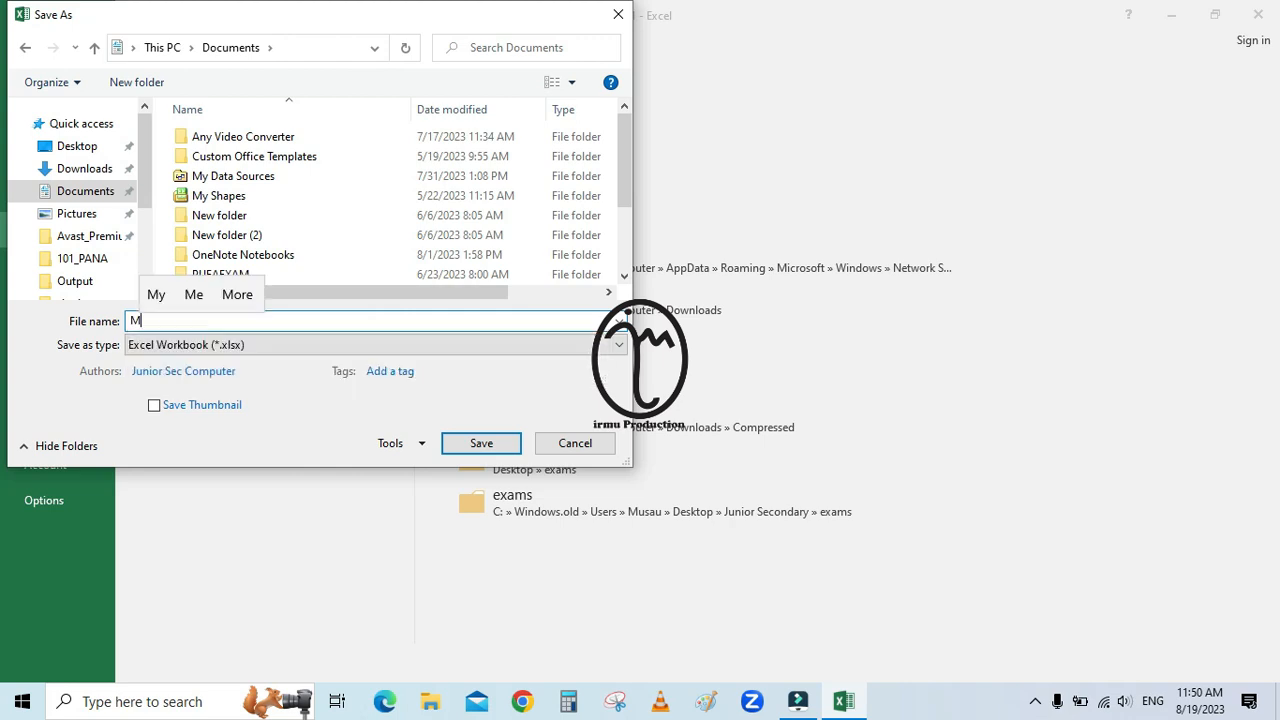
type("y")
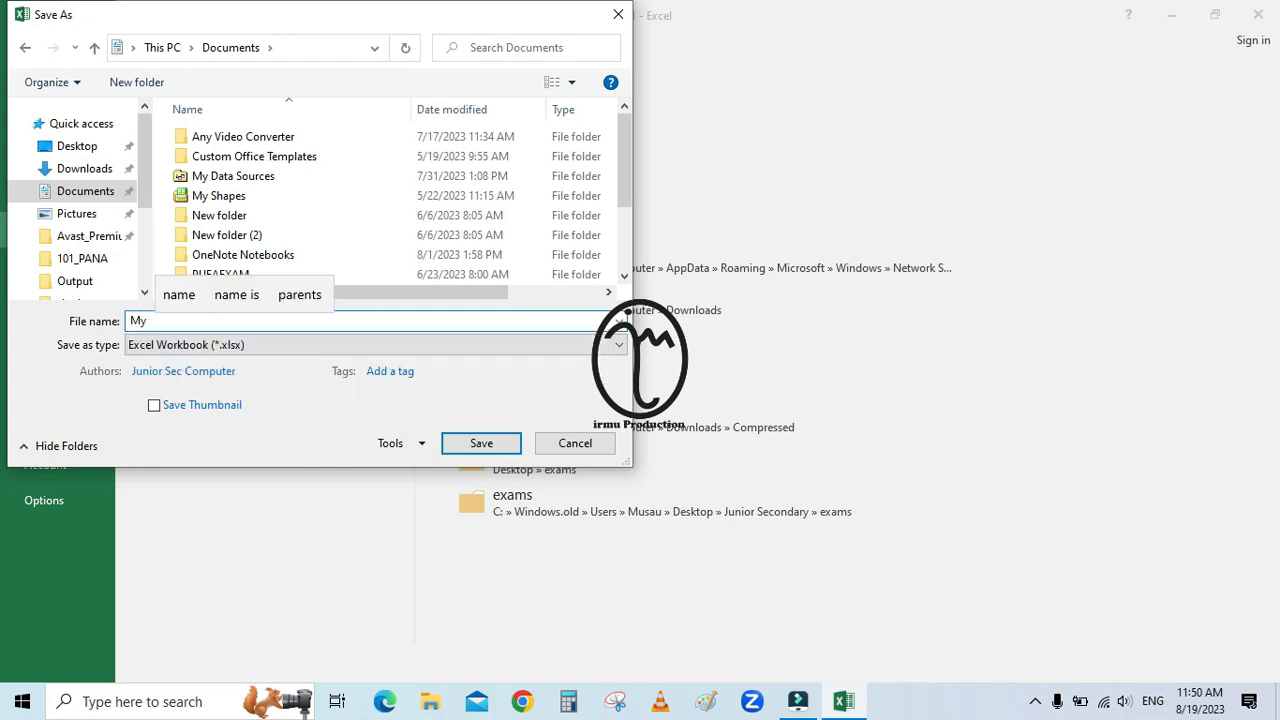
type(" firs")
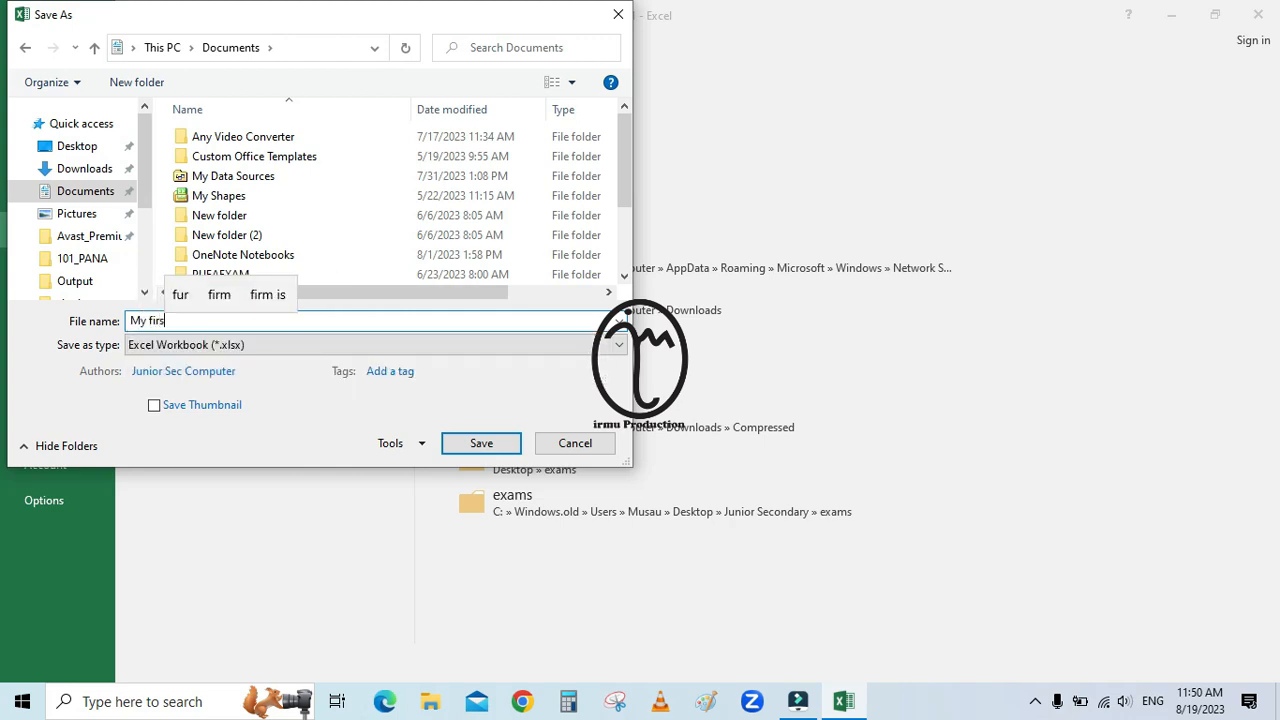
type("t spre")
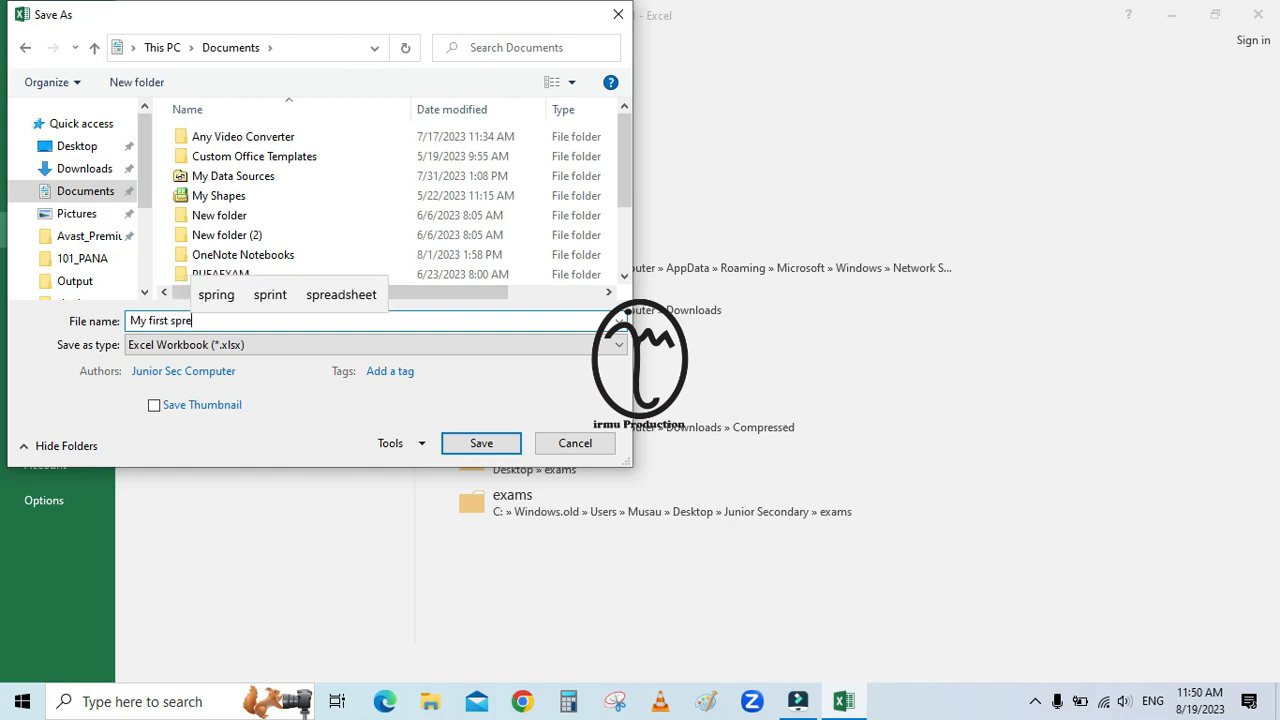
type("adsheet")
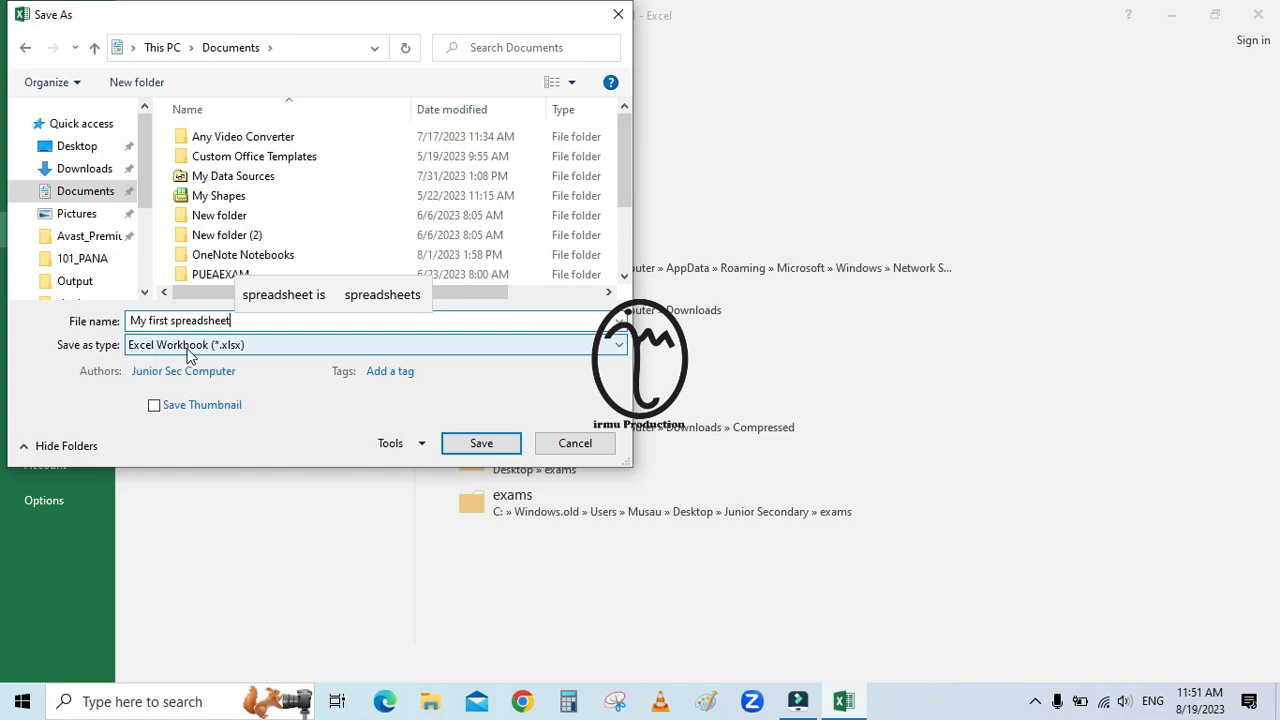
left_click(620, 350)
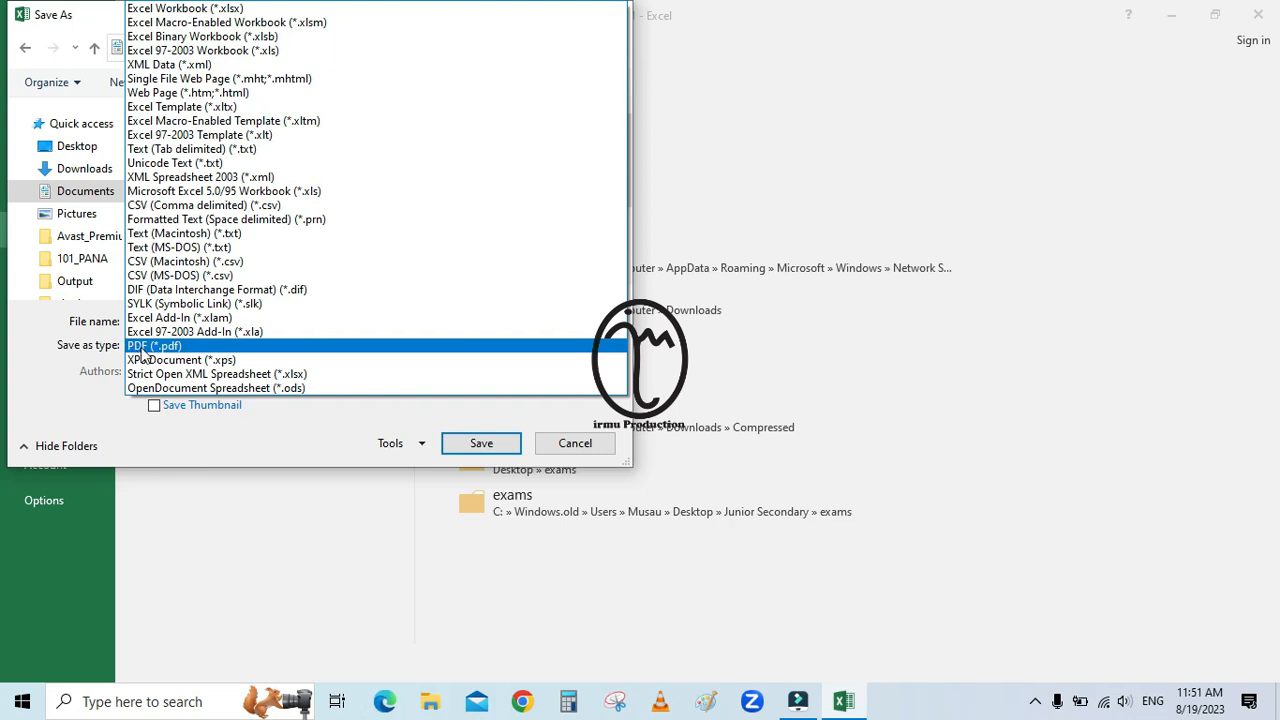
left_click(253, 453)
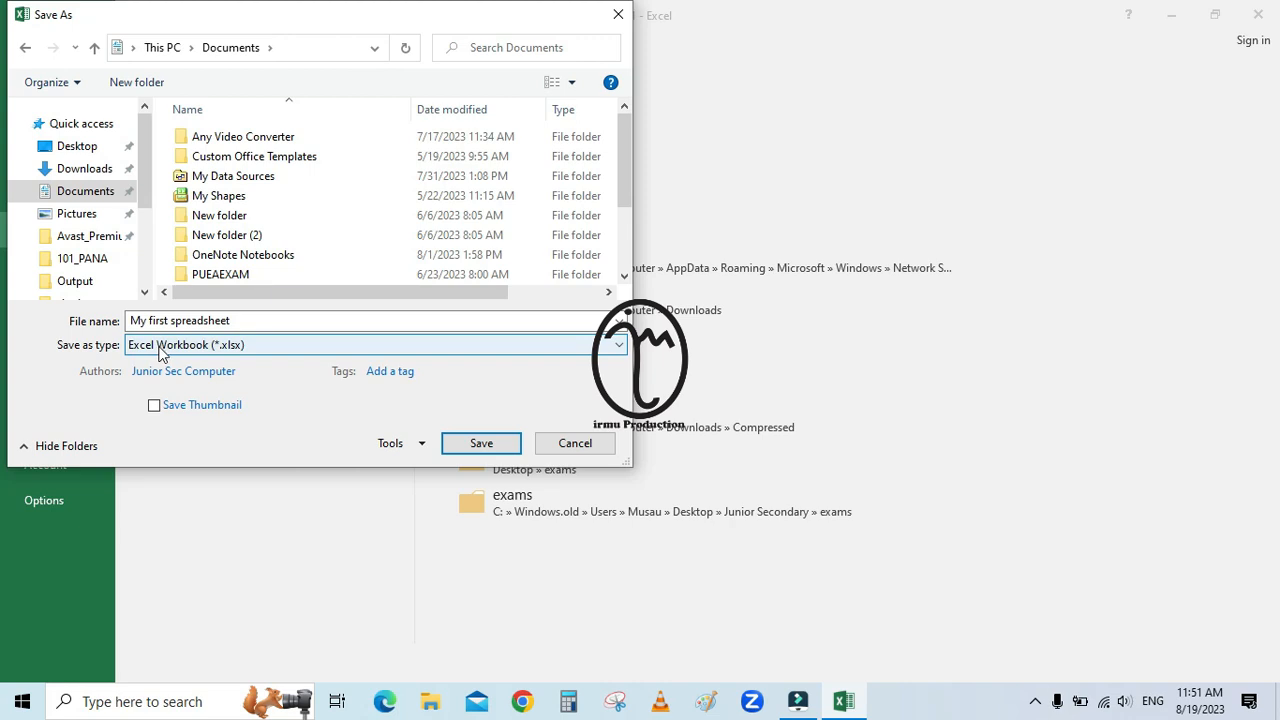
left_click(573, 444)
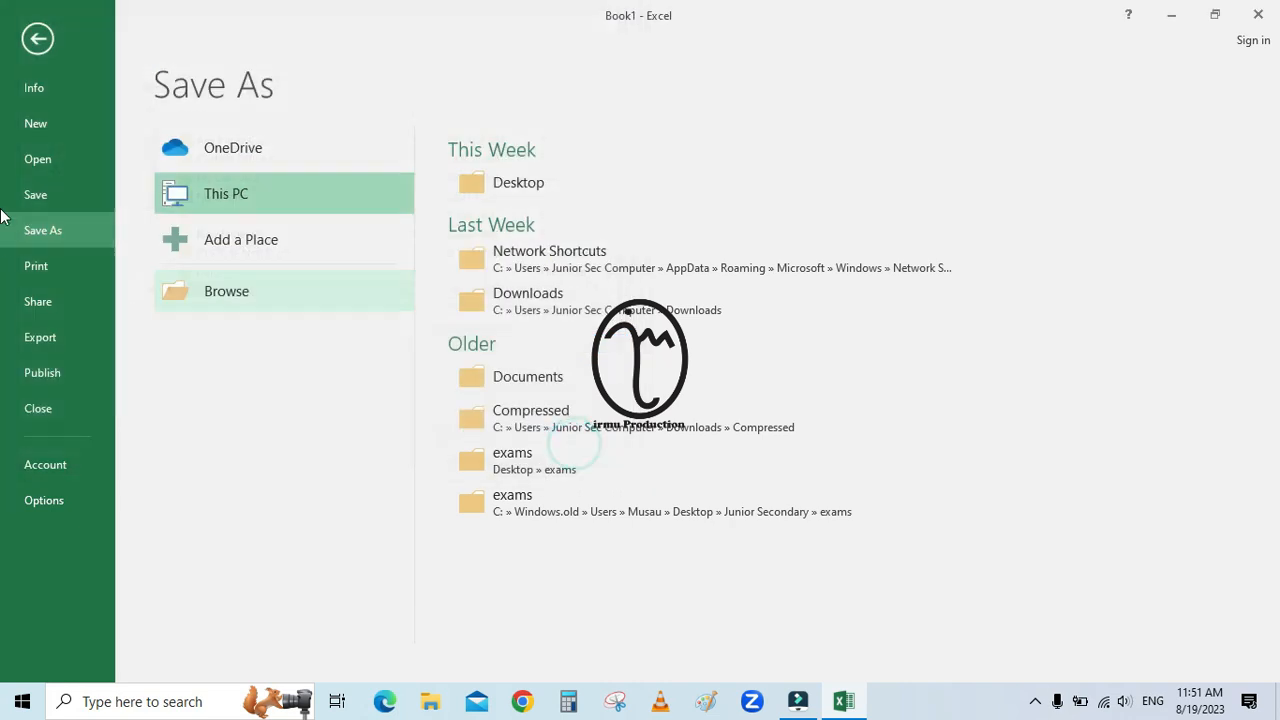
left_click(38, 38)
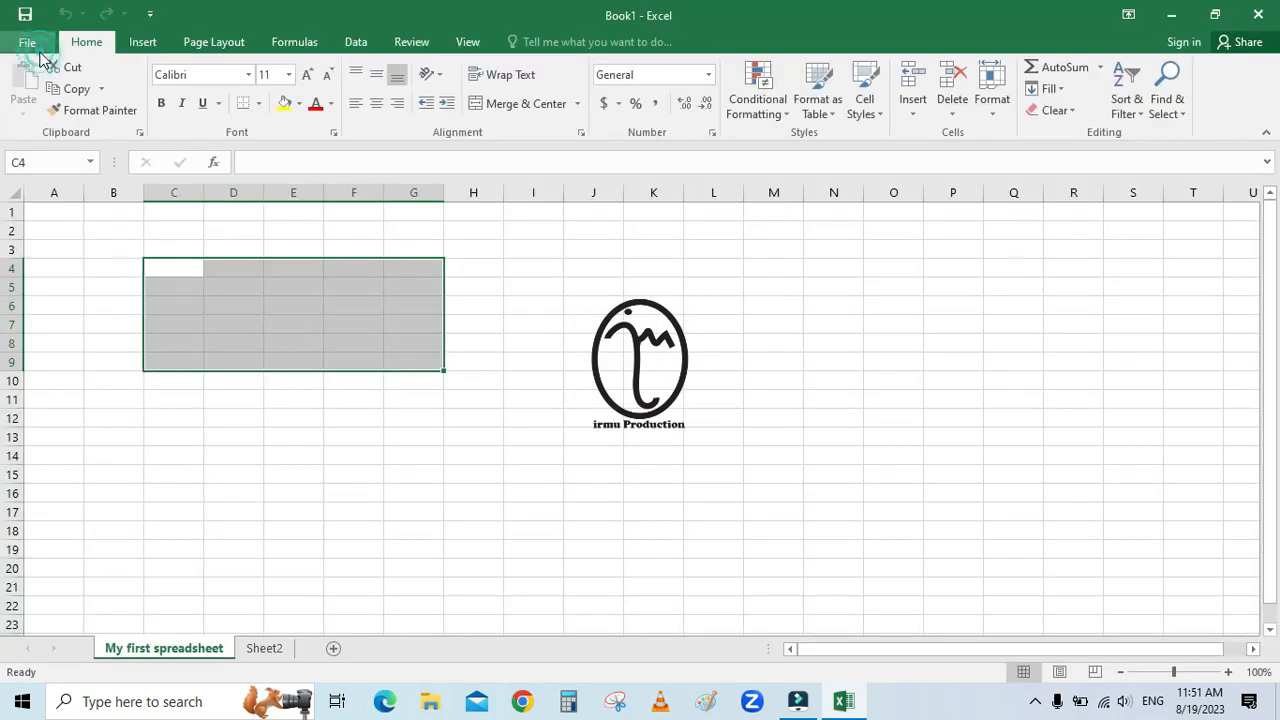
Step: Deselect the range by selecting cell E11, and save the workbook in the Documents folder under the name "My first spreadsheet"
left_click(312, 400)
left_click(25, 44)
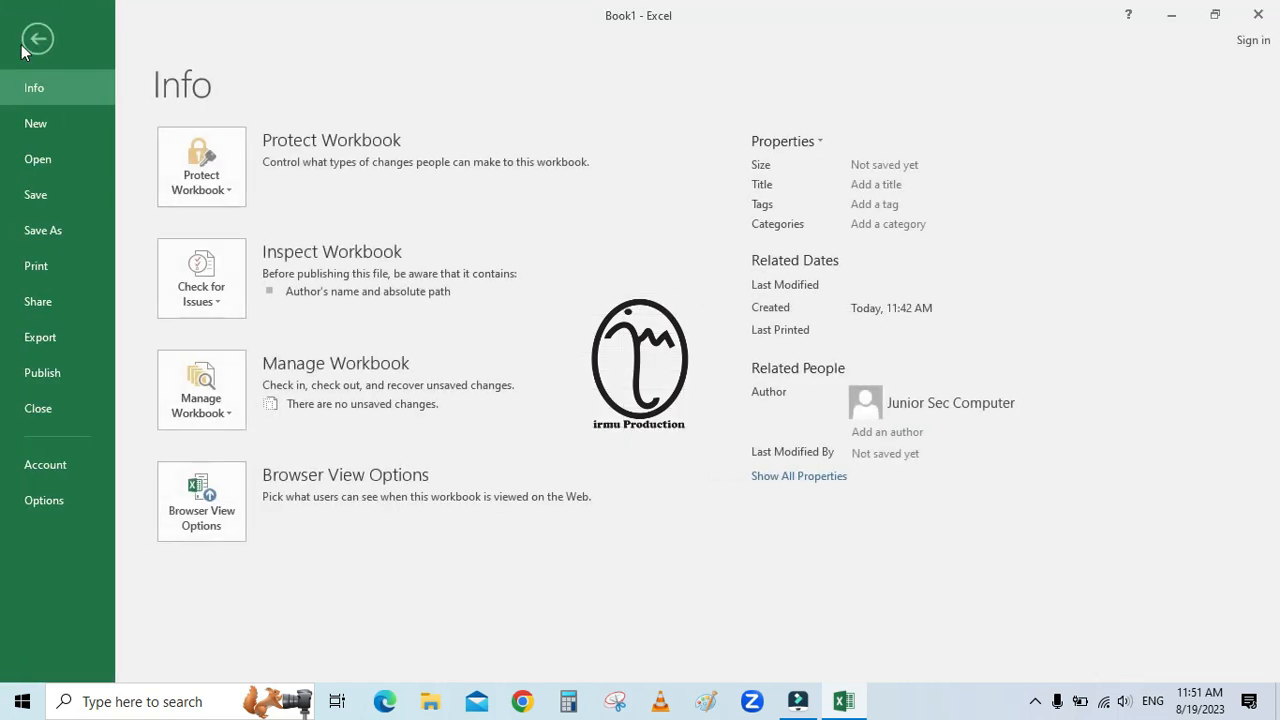
left_click(44, 236)
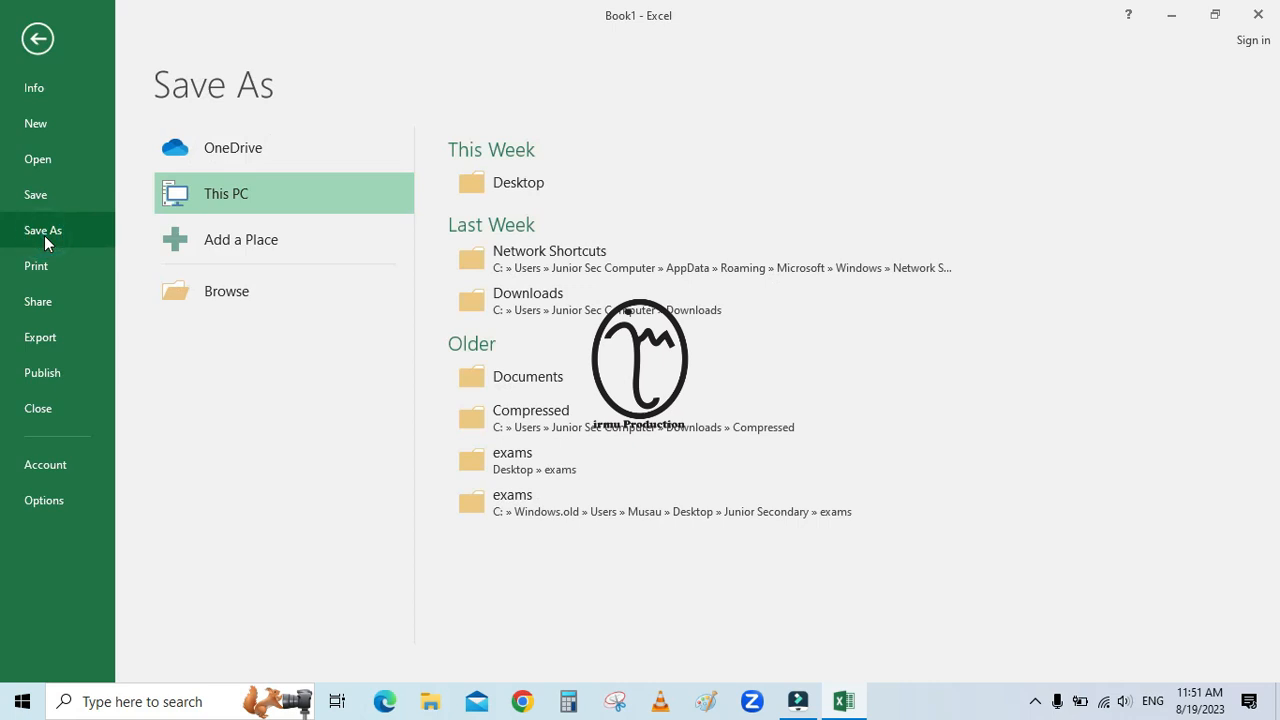
left_click(225, 291)
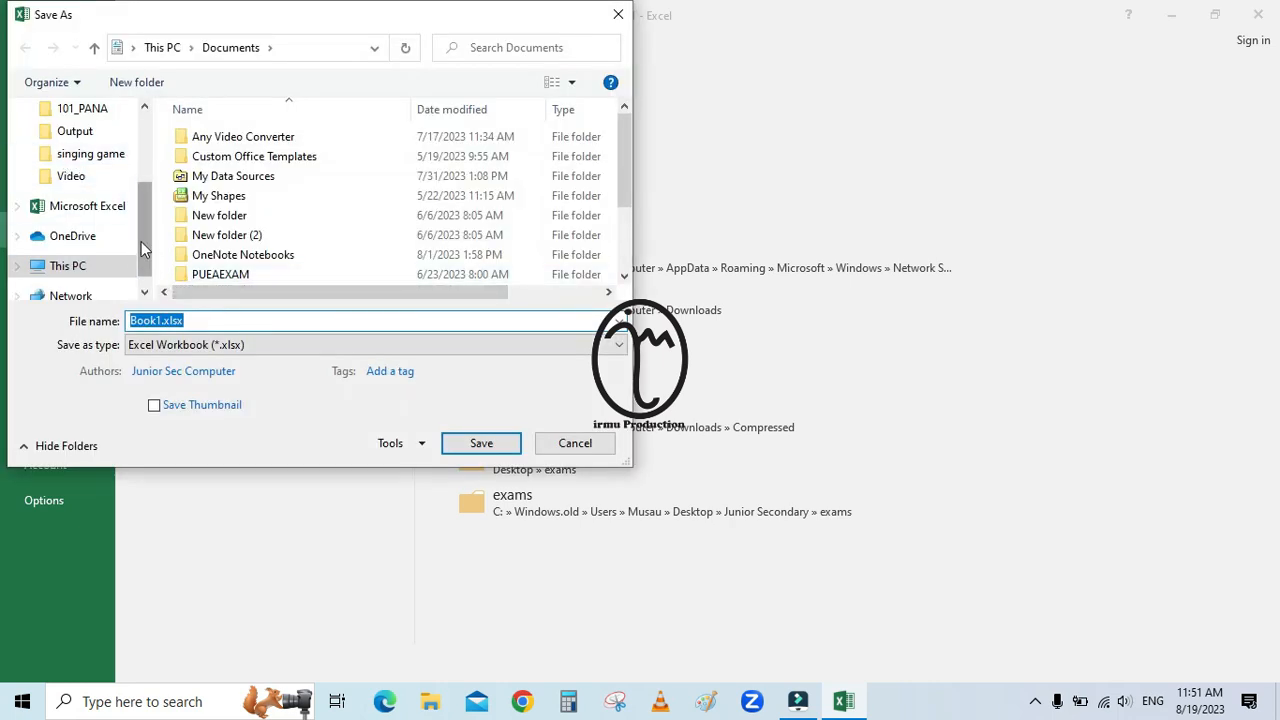
scroll(141, 241, "up", 3)
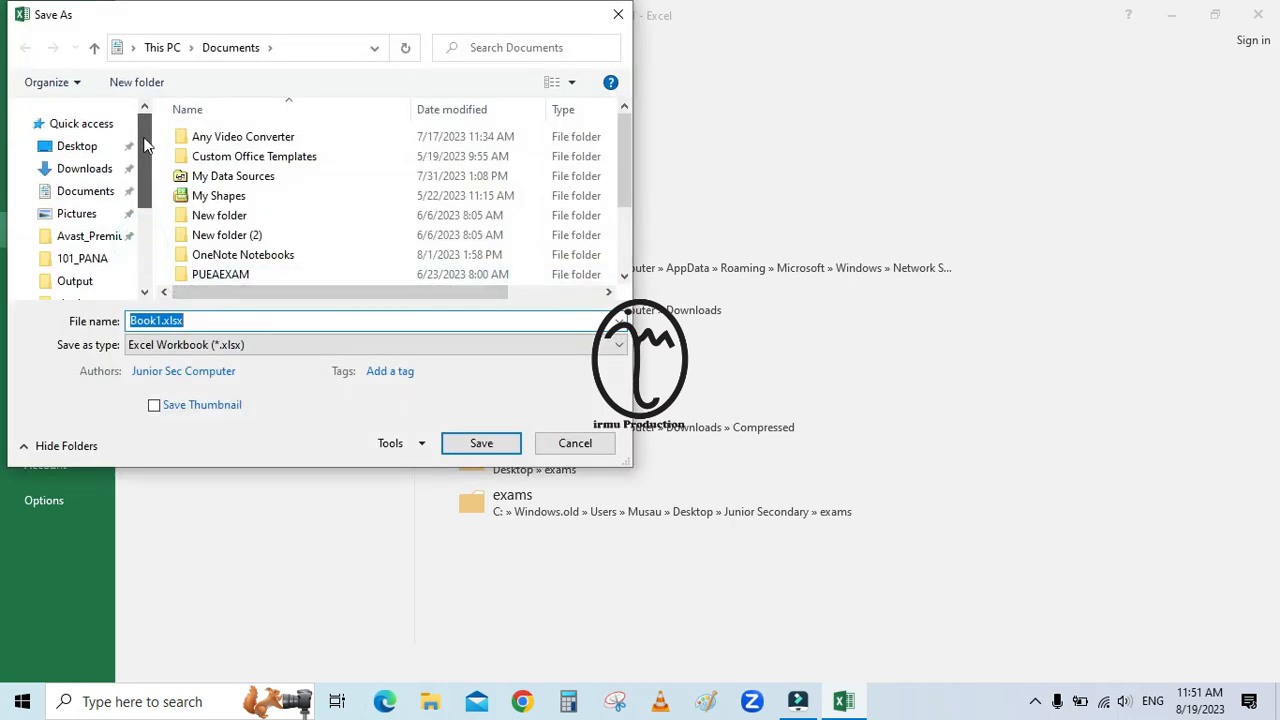
left_click(80, 196)
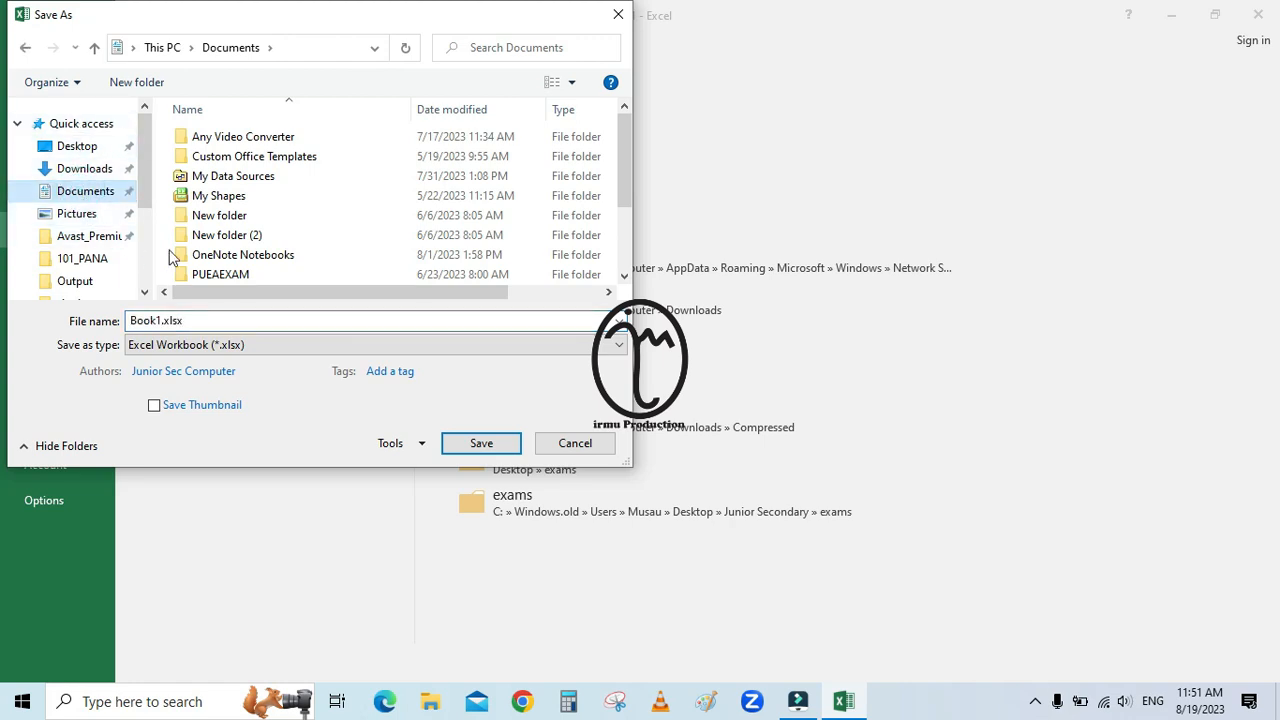
left_click(151, 322)
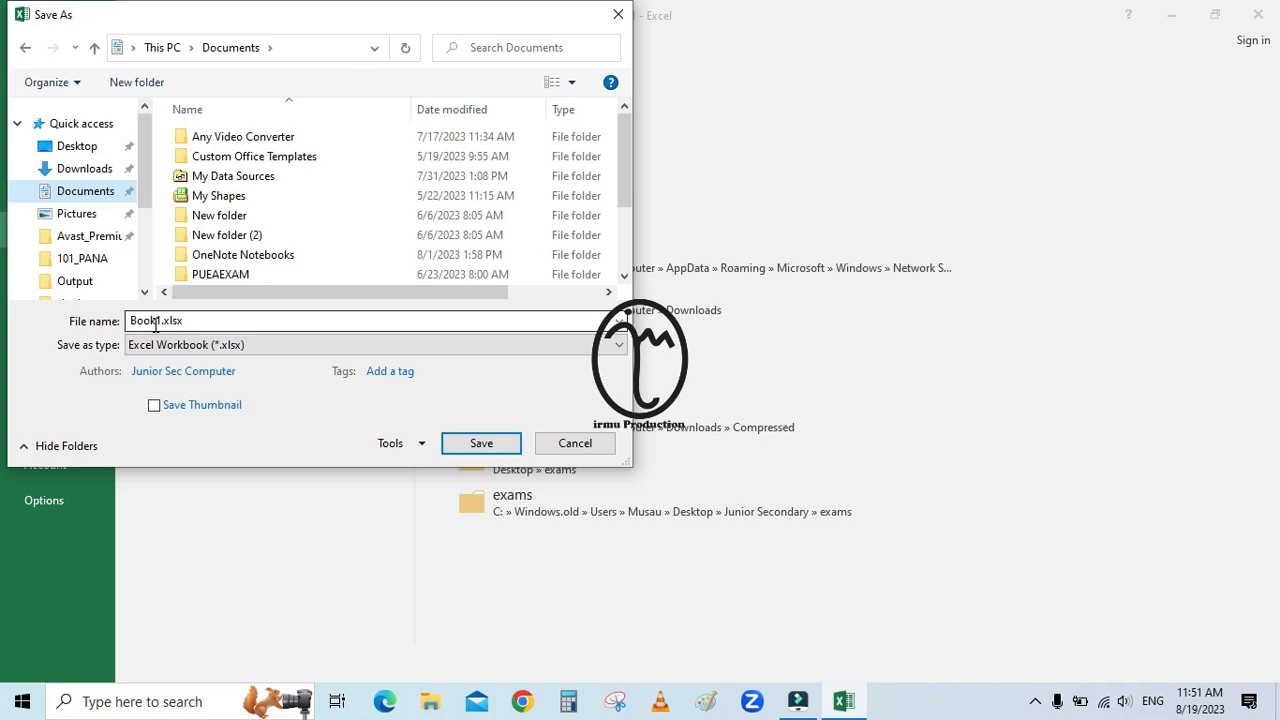
double_click(151, 322)
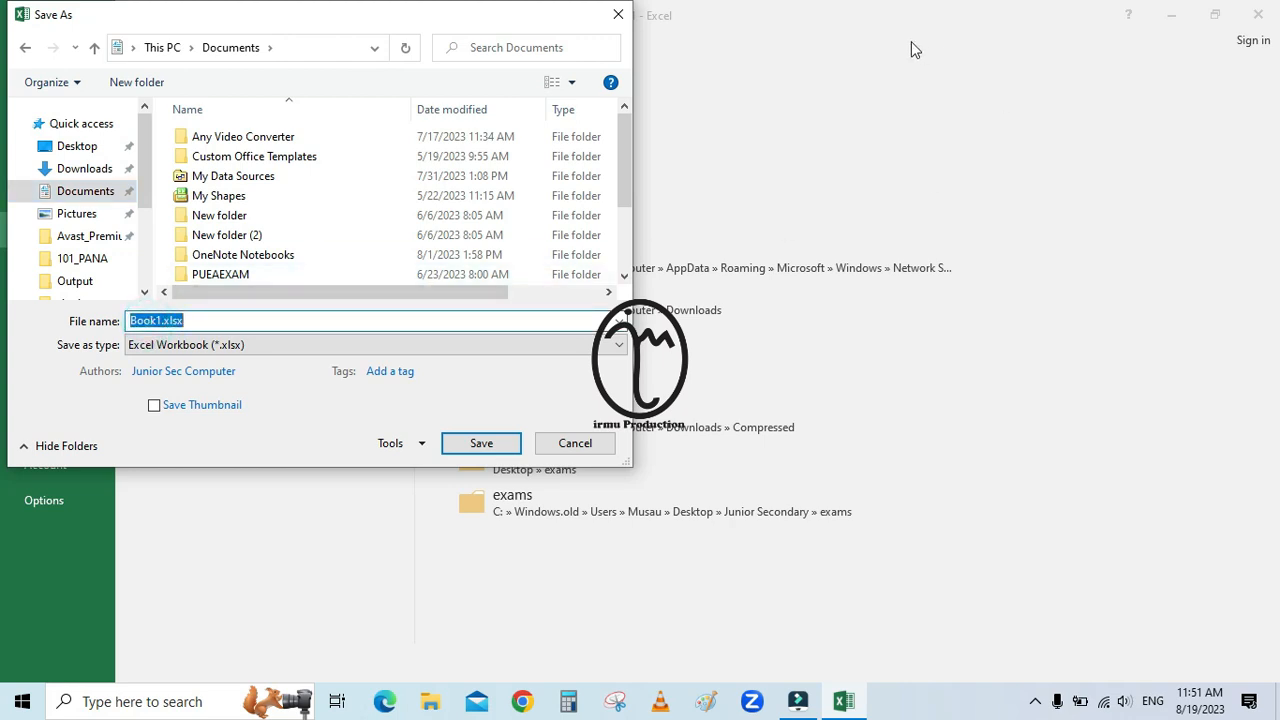
type("My first sp")
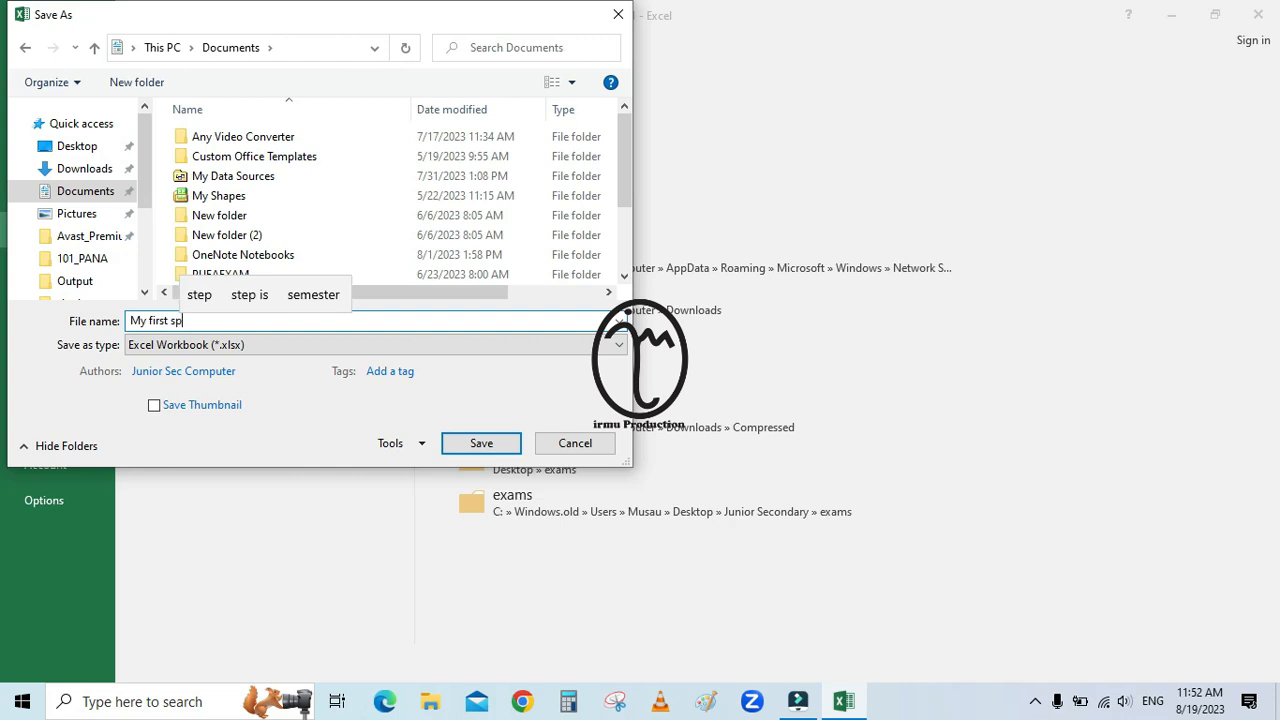
type("readsheet")
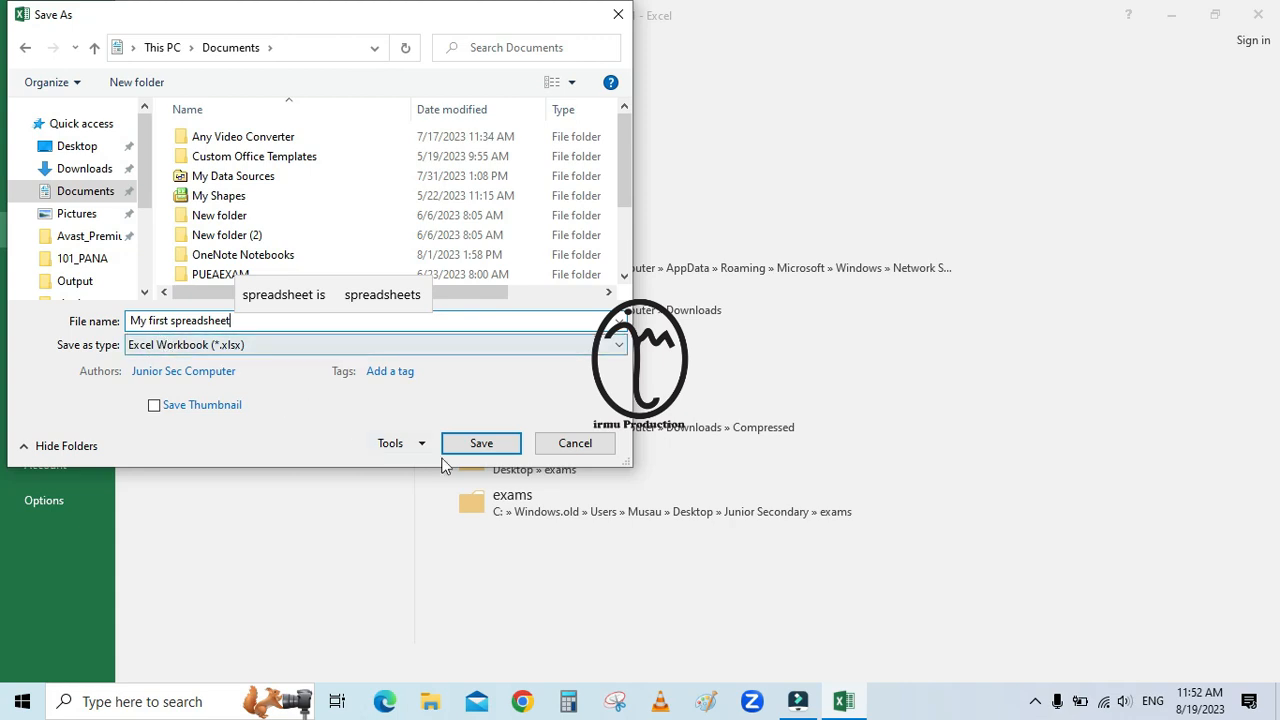
left_click(478, 448)
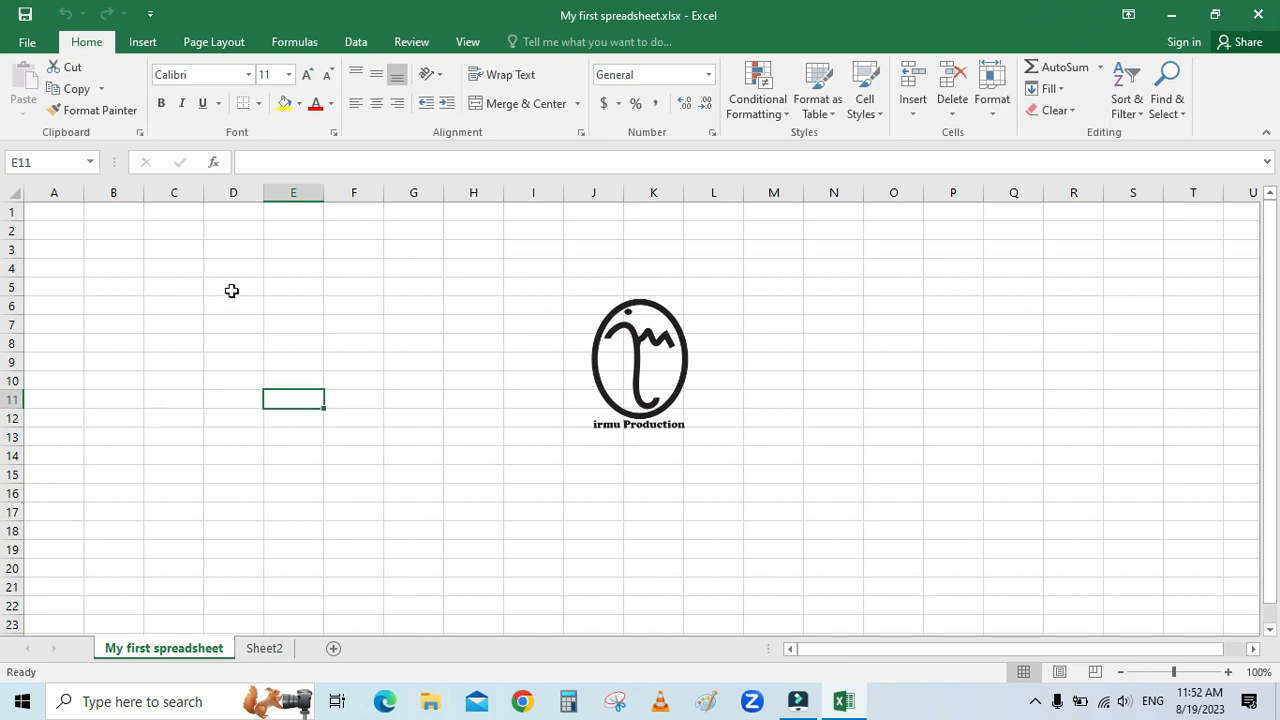
Step: Enter the numbers 1 and 2 in cells A1 and A2
left_click(46, 214)
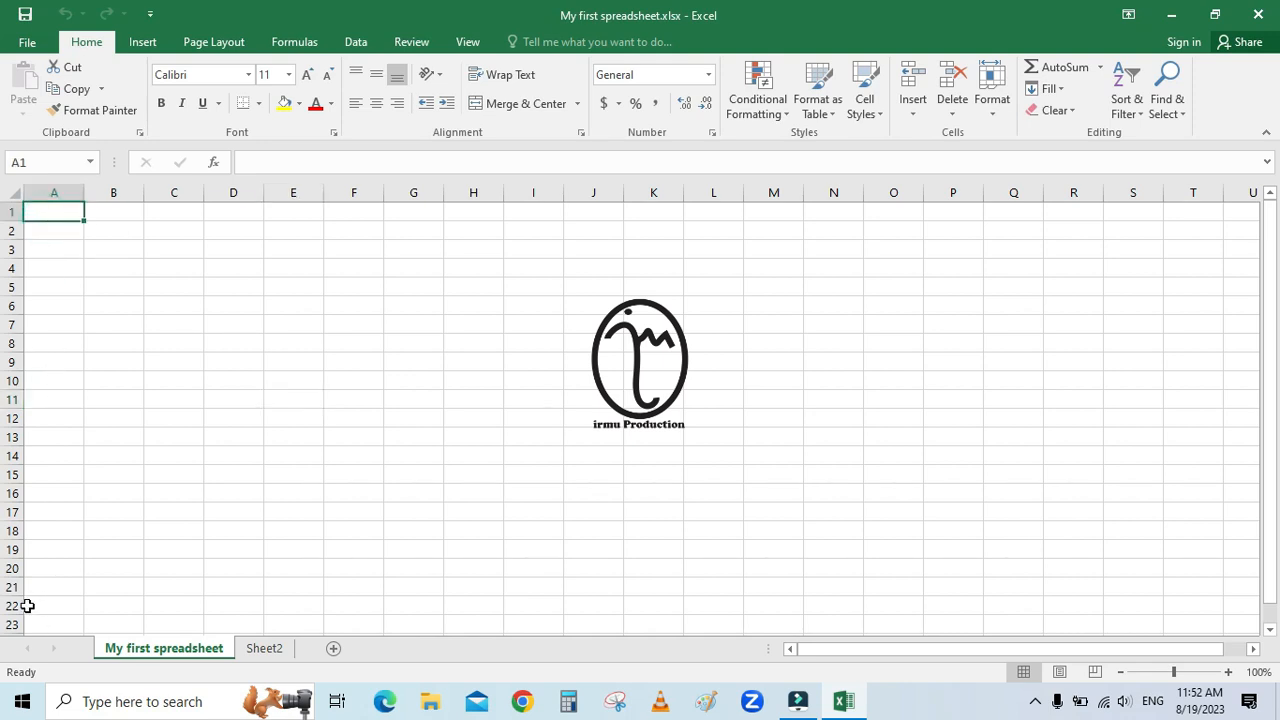
type("1")
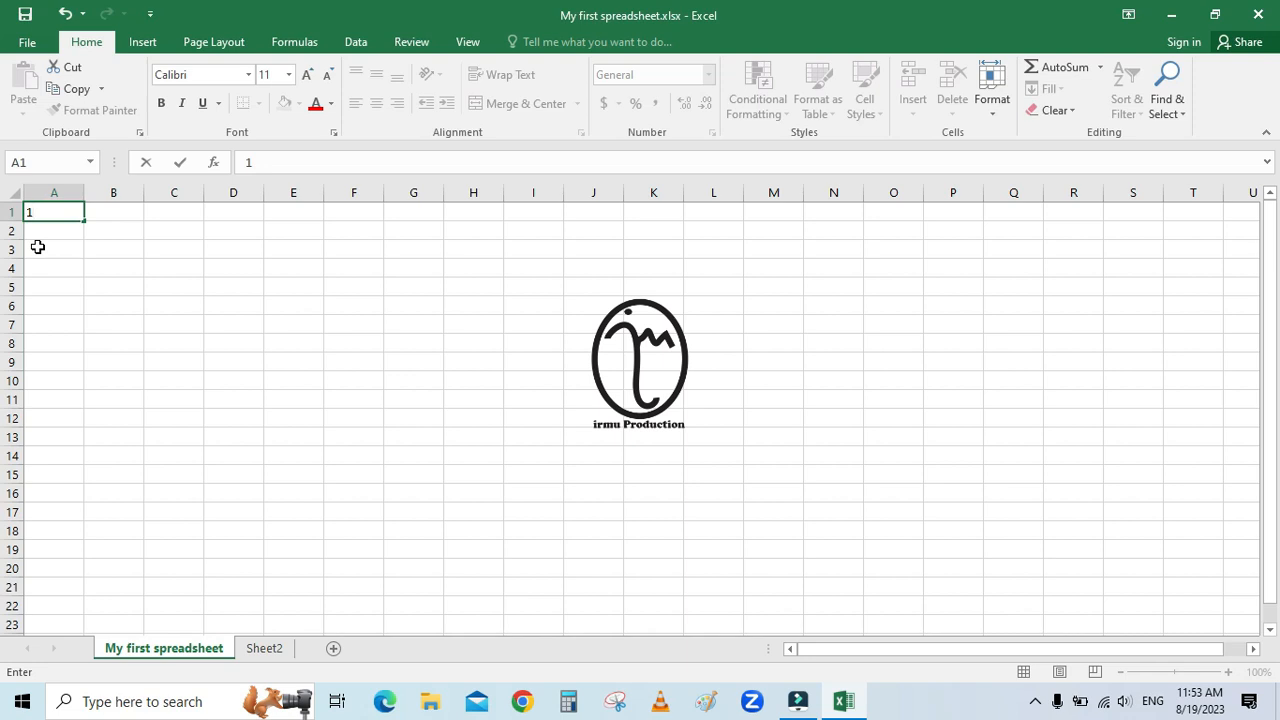
key("Return")
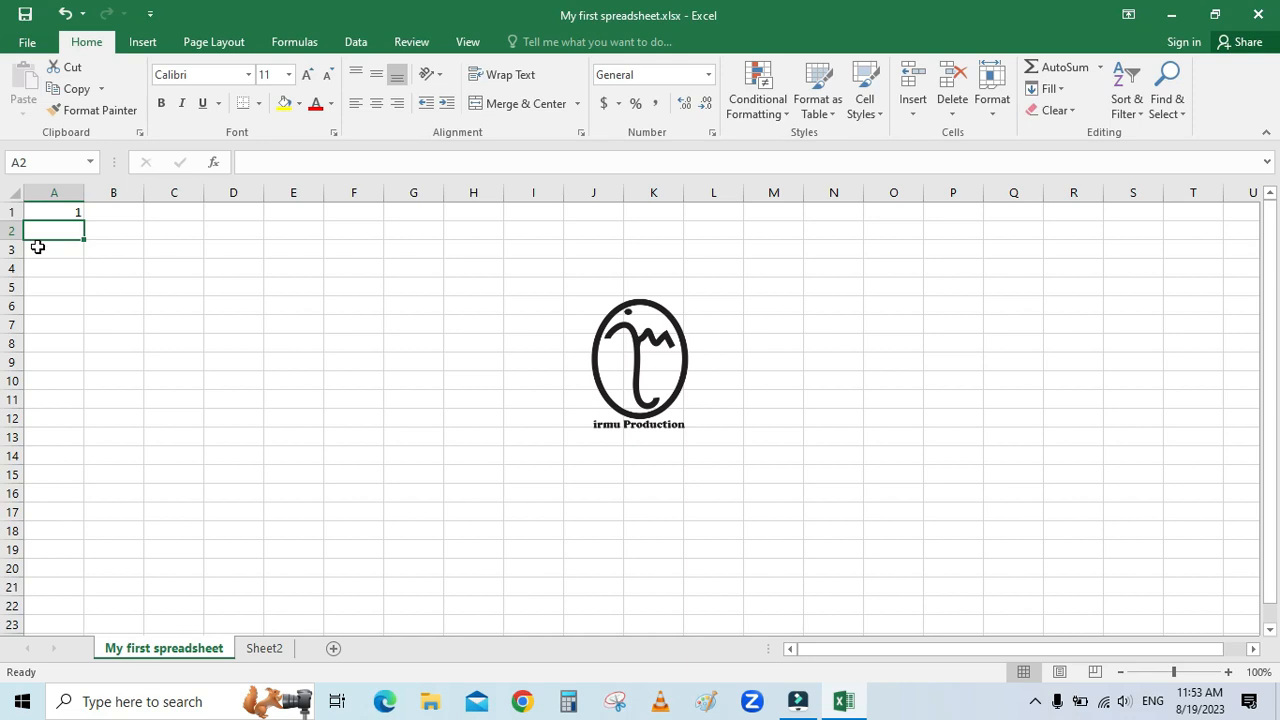
type("2")
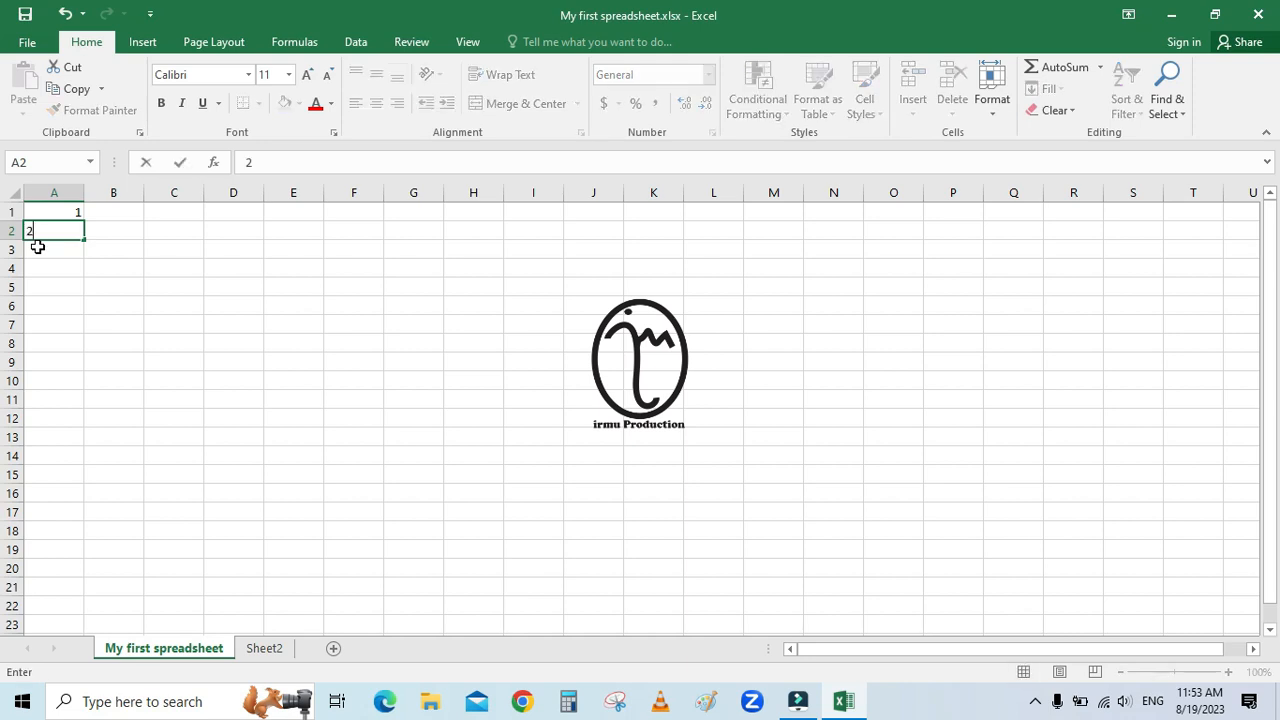
key("Return")
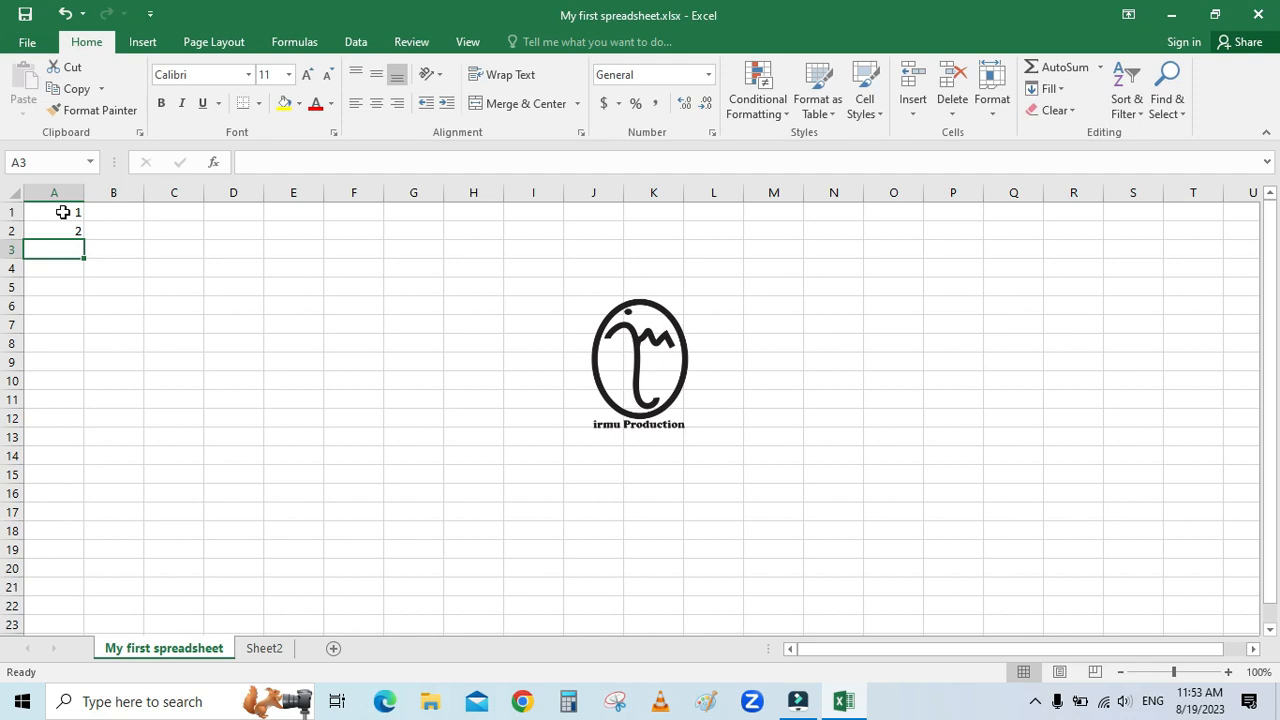
Step: Extend the number series from cells A1:A2 down column A to 20 in cell A20
left_click_drag(66, 209, 64, 229)
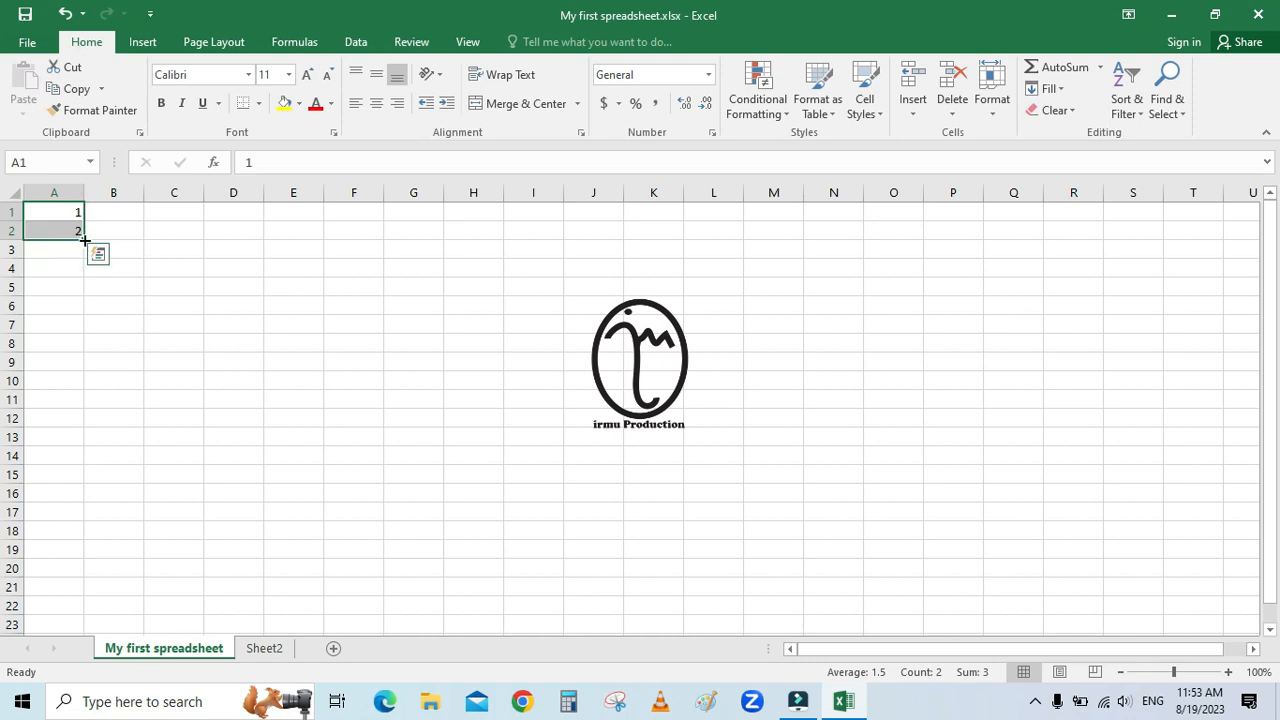
left_click_drag(85, 240, 86, 581)
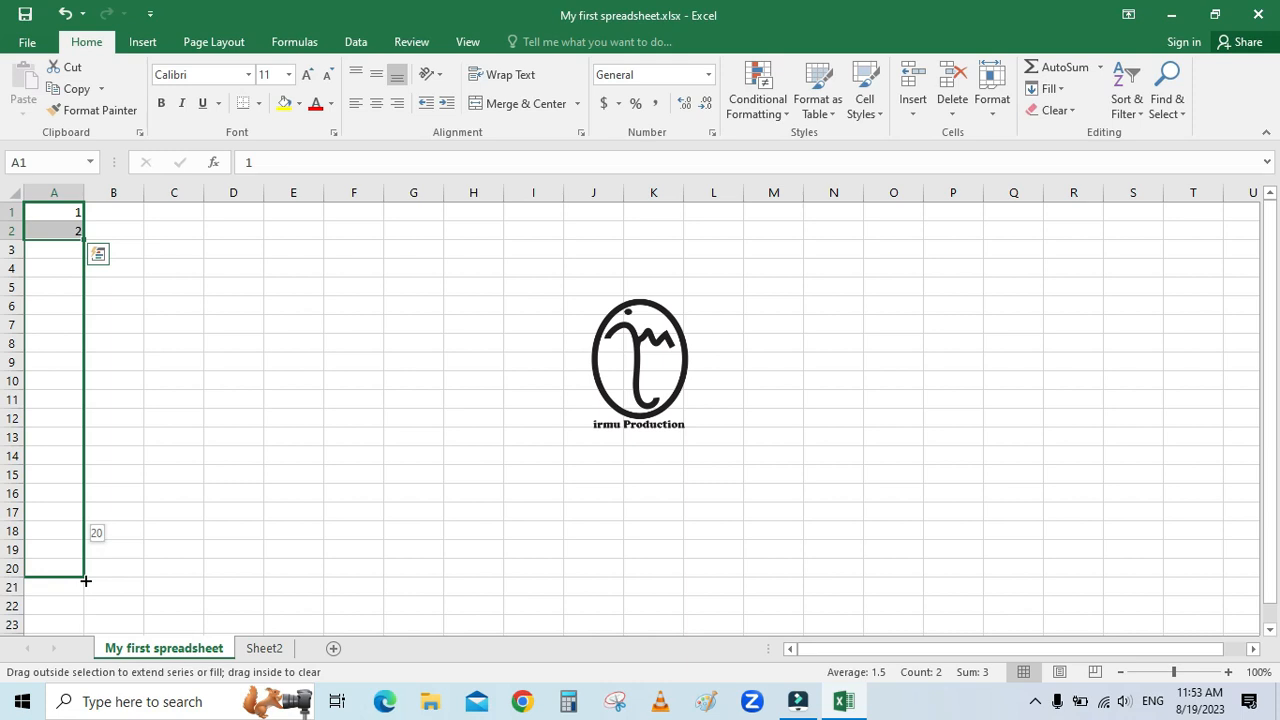
left_click_drag(85, 580, 85, 580)
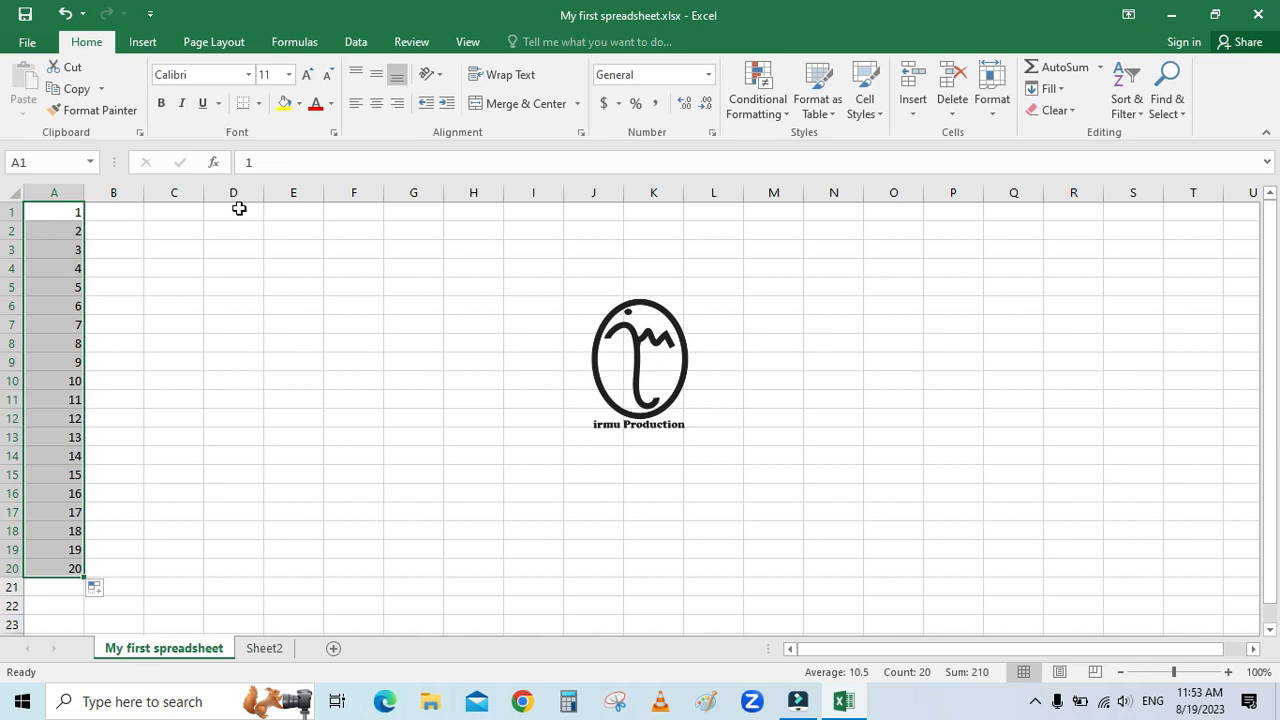
Step: Enter "january" in cell B1 and autofill the months down column B to december in cell B12
left_click(100, 215)
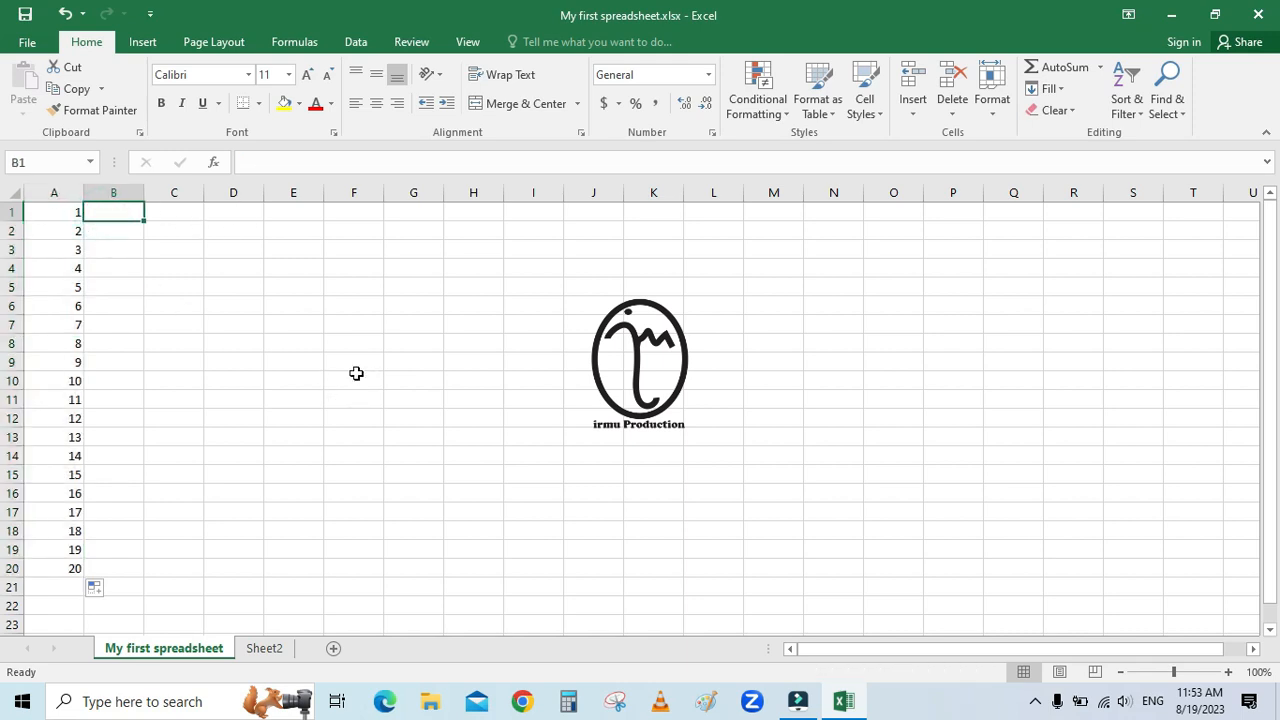
type("january")
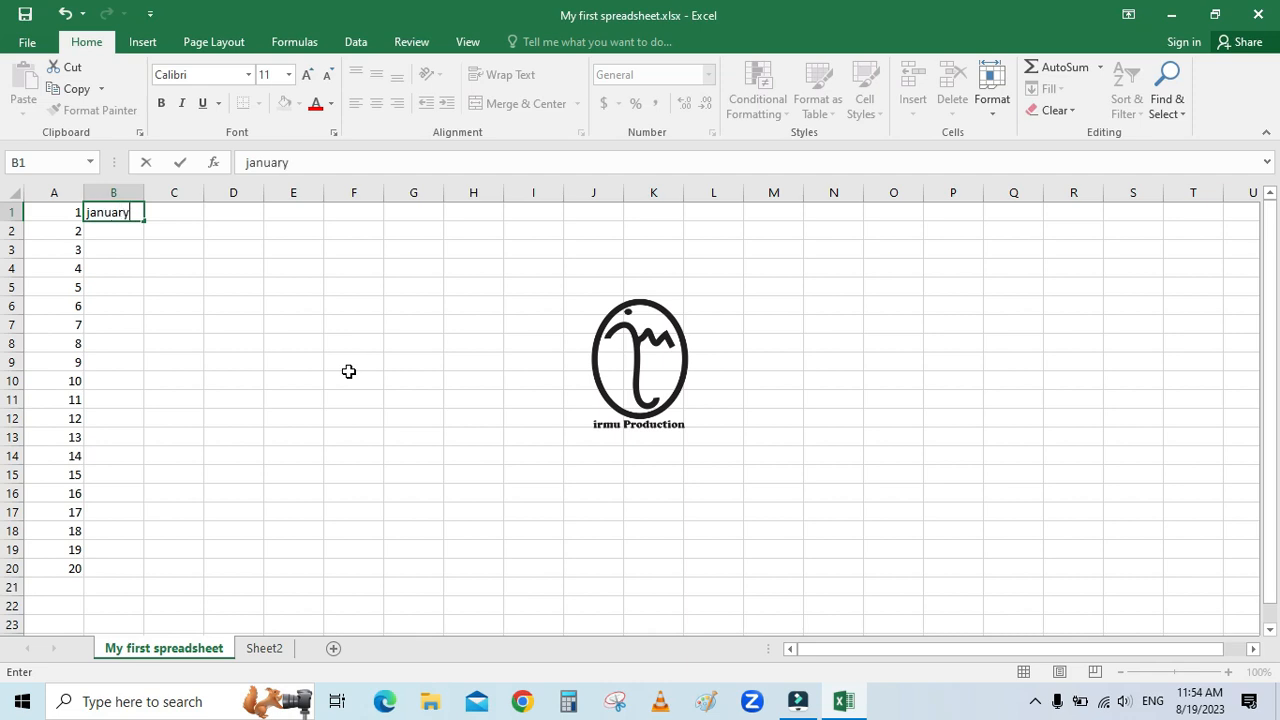
key("Return")
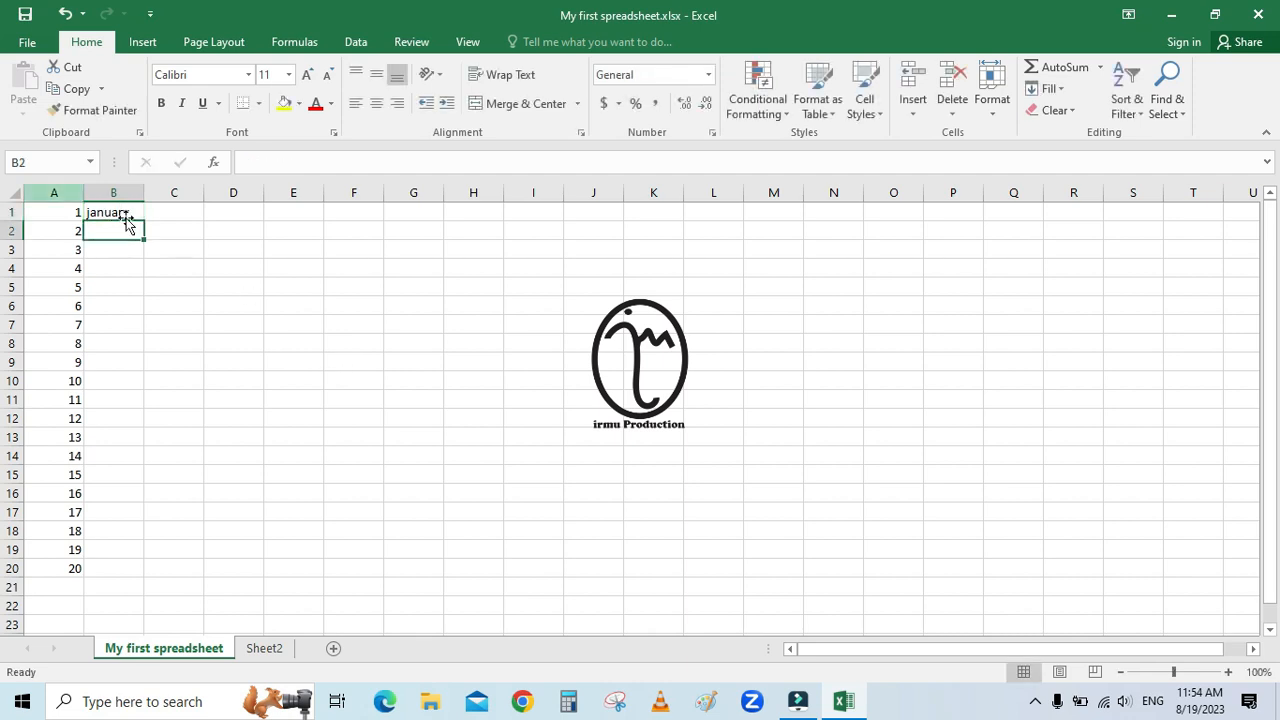
left_click(127, 212)
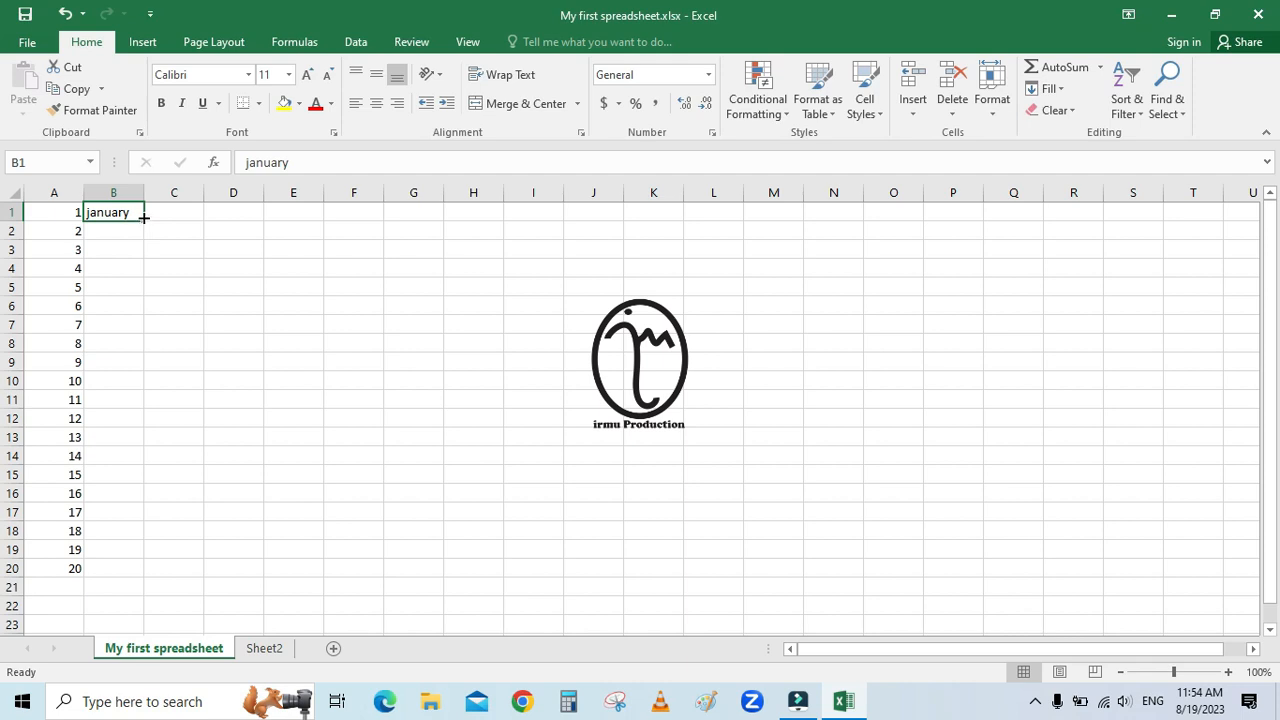
left_click_drag(144, 224, 147, 423)
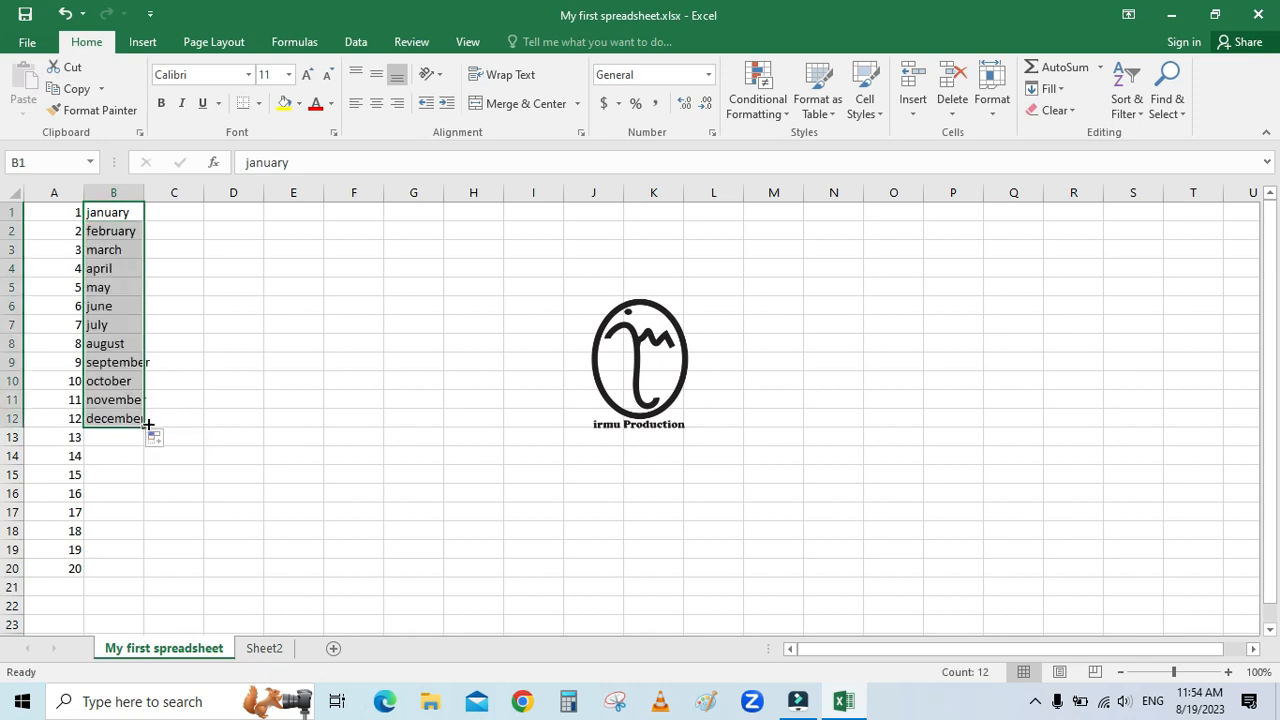
left_click(210, 378)
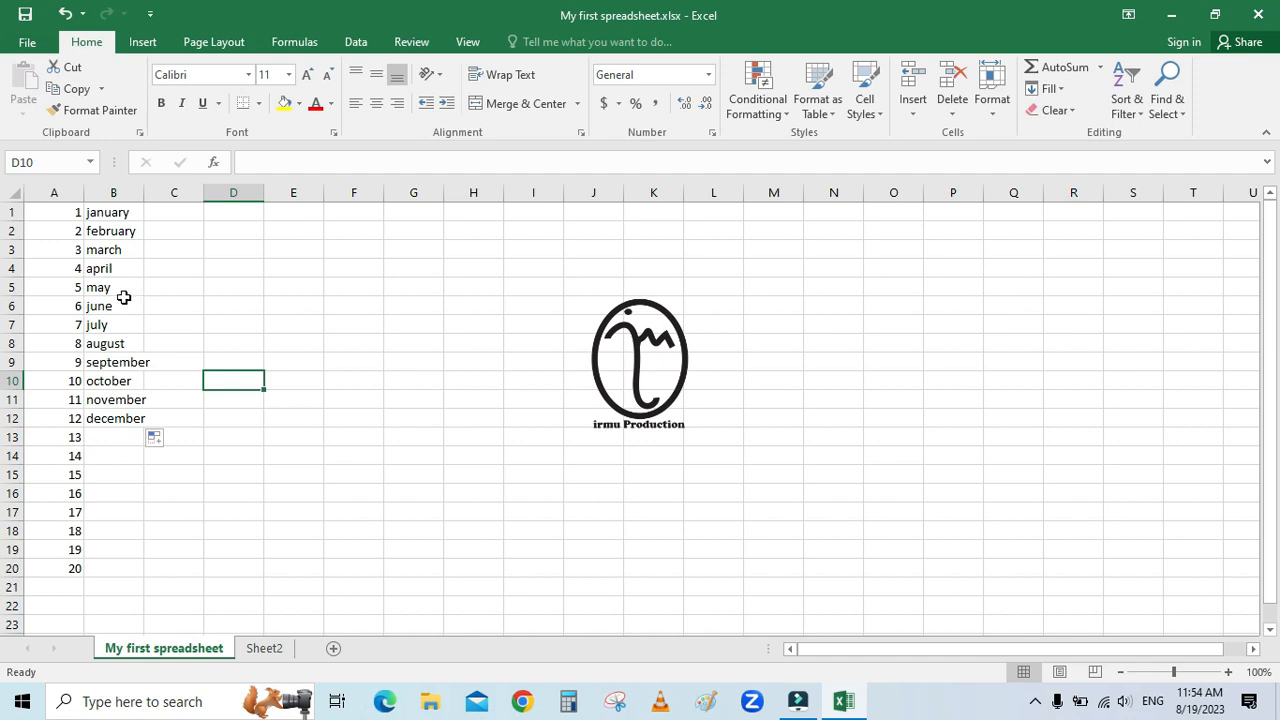
Step: Try to auto-fit column B to its longest entry, and undo the width change
left_click(114, 364)
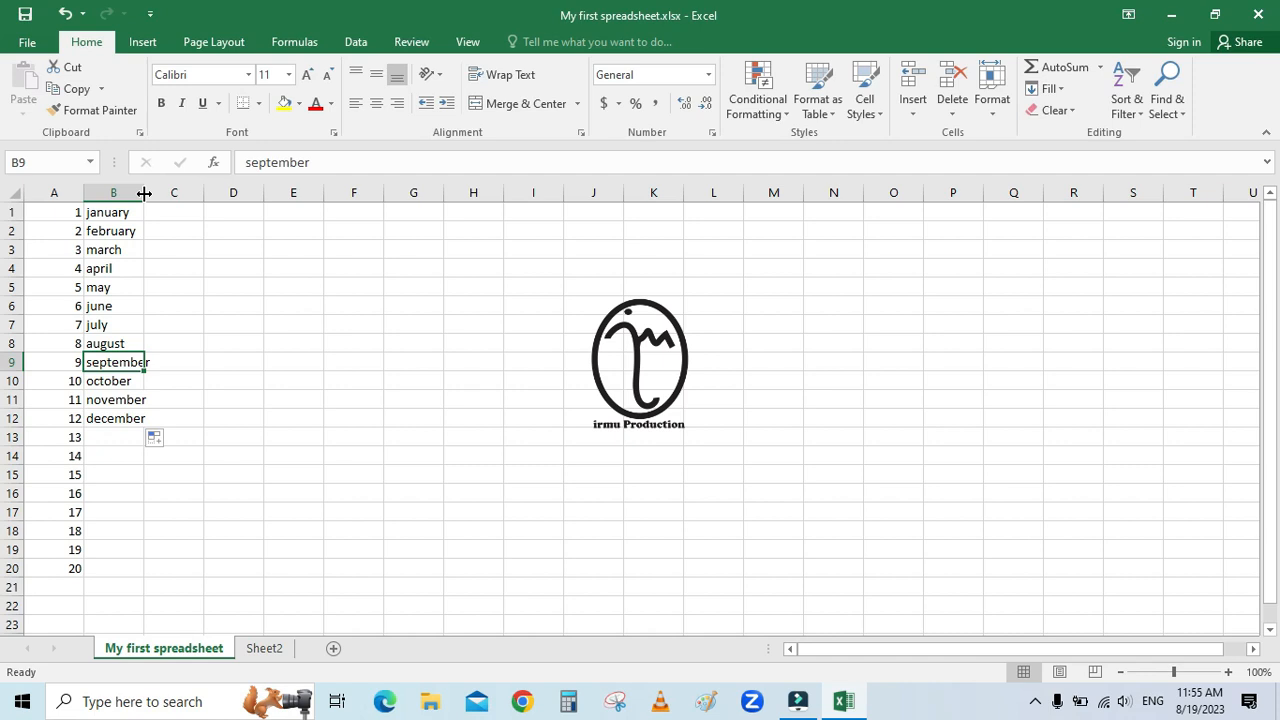
double_click(144, 193)
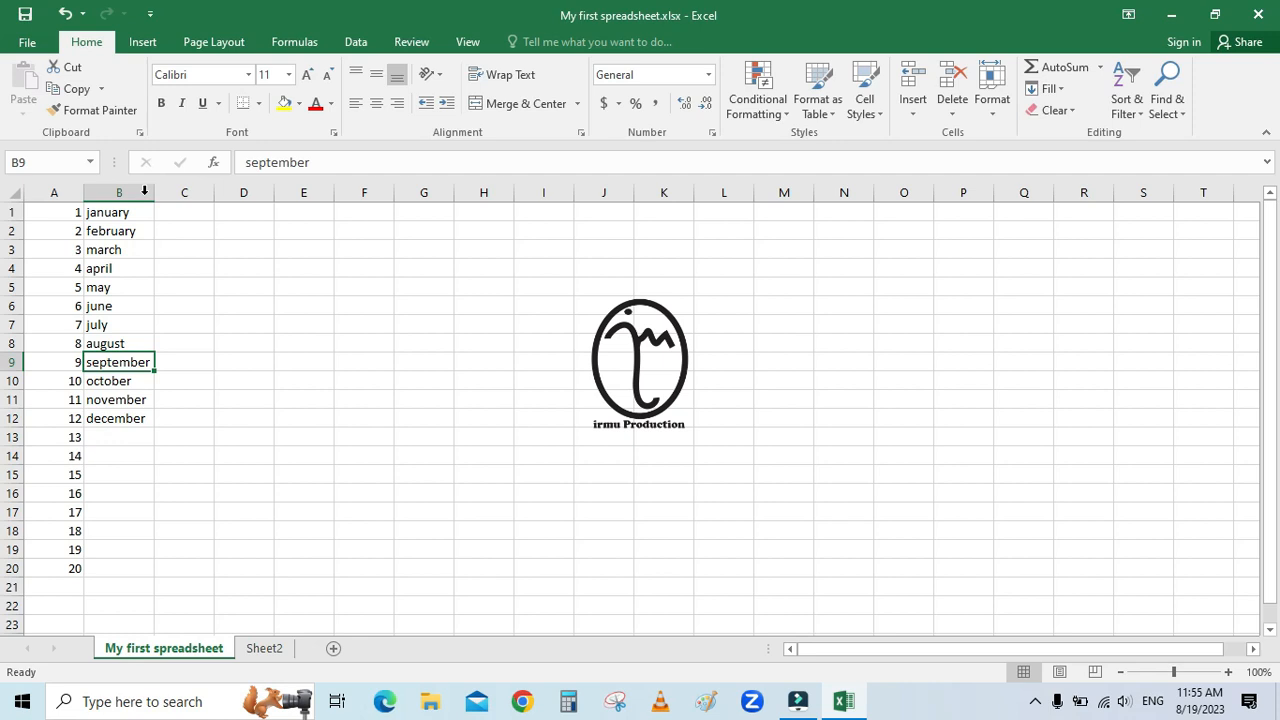
left_click(64, 14)
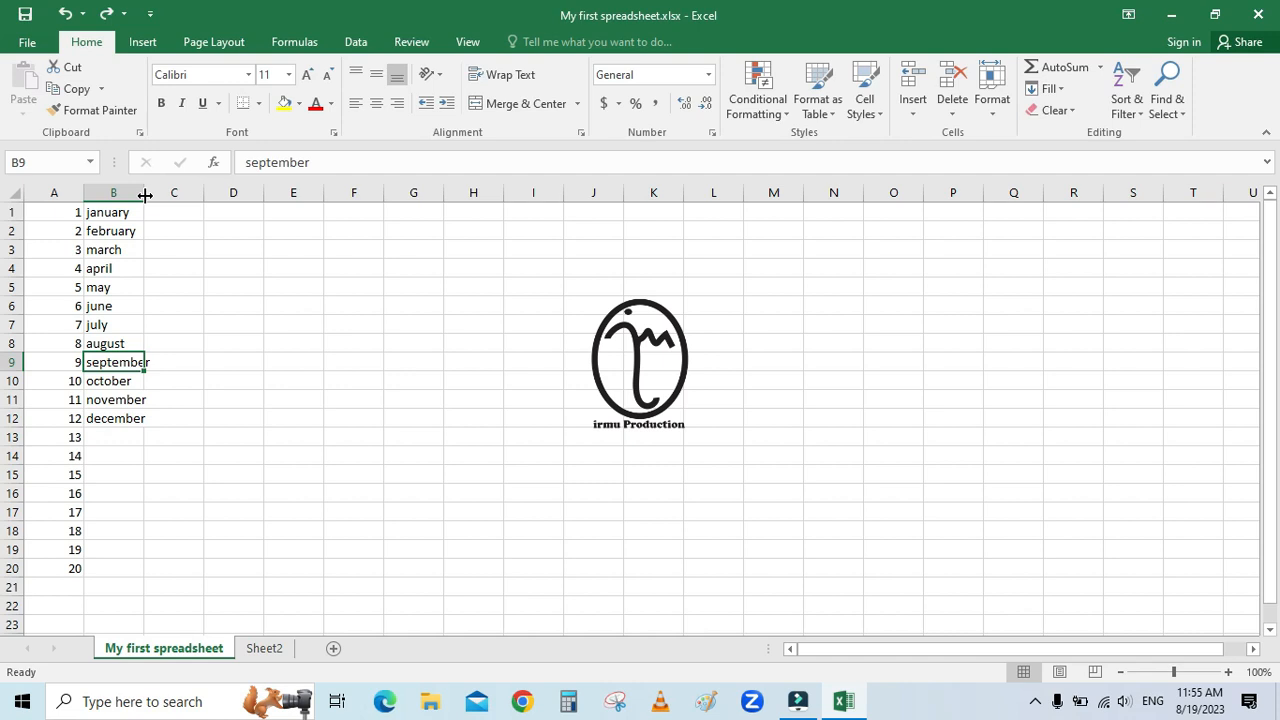
Step: Widen column B manually to a width of about 9.86 (74 pixels) so the month names fit
left_click_drag(145, 196, 152, 191)
left_click_drag(151, 191, 154, 191)
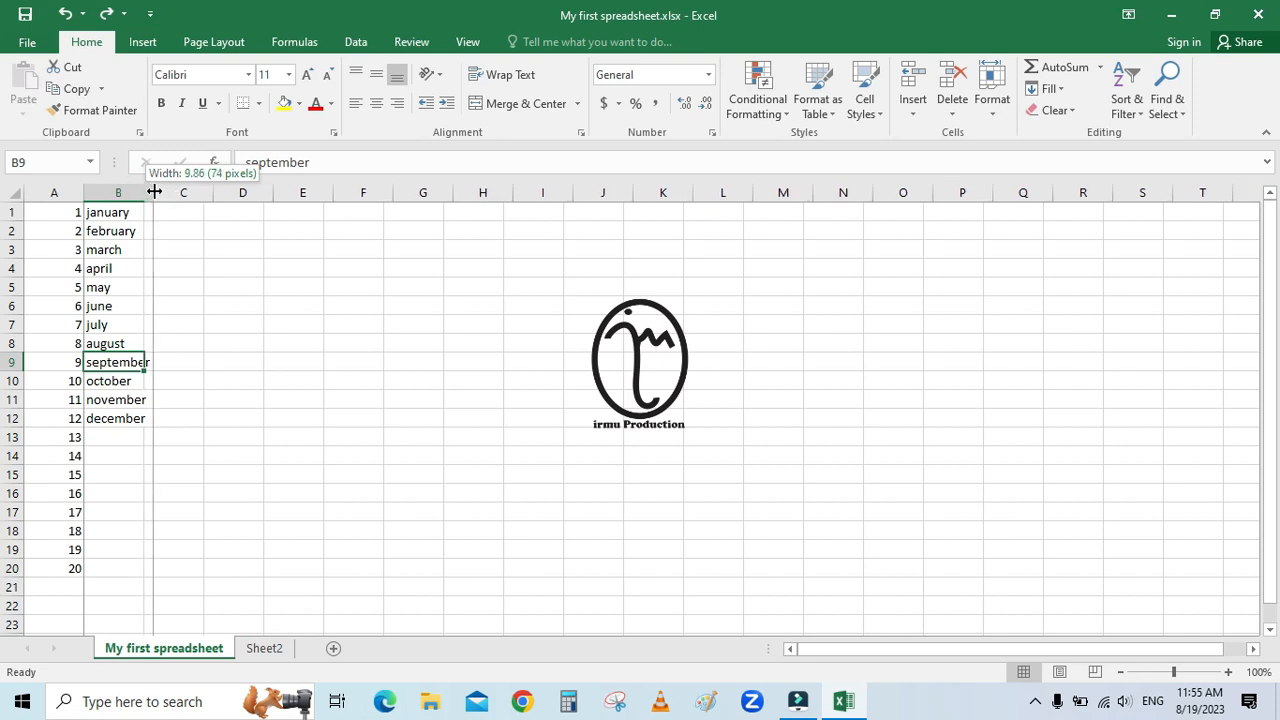
left_click_drag(154, 191, 154, 191)
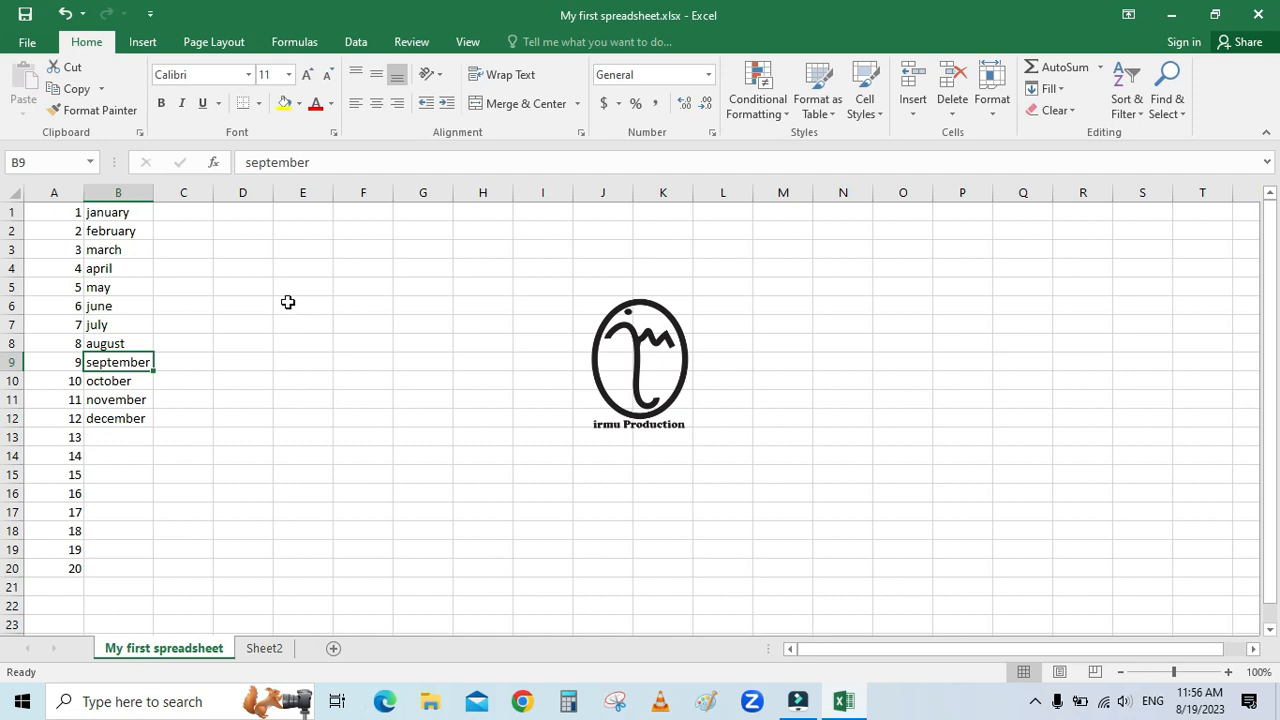
Step: Enter a first name in cell E4, leaving out its letter e
left_click(288, 270)
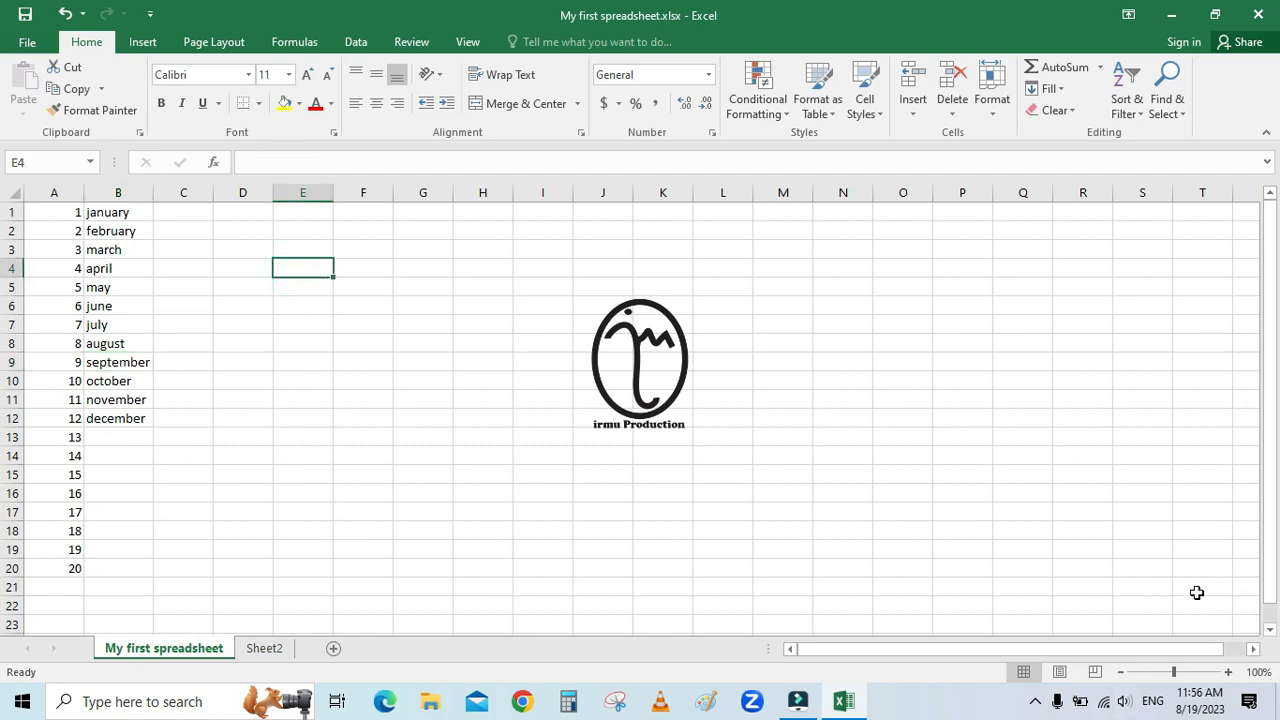
type("Jams")
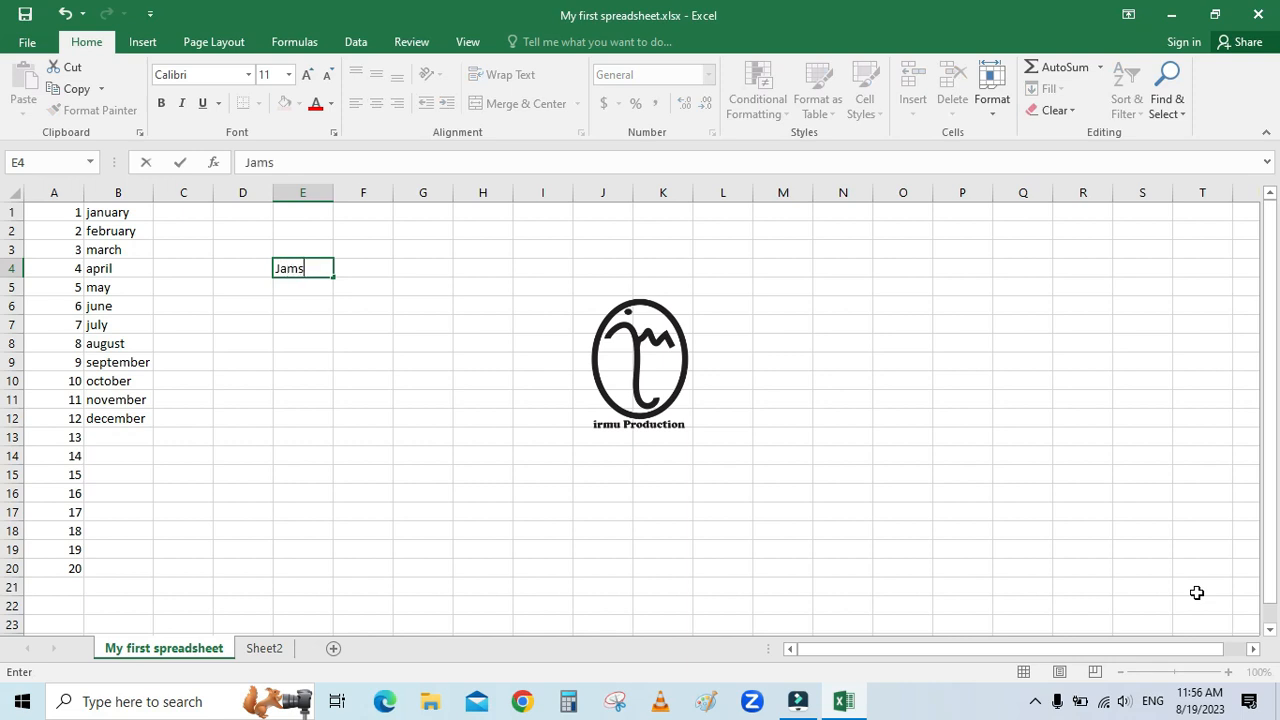
key("Return")
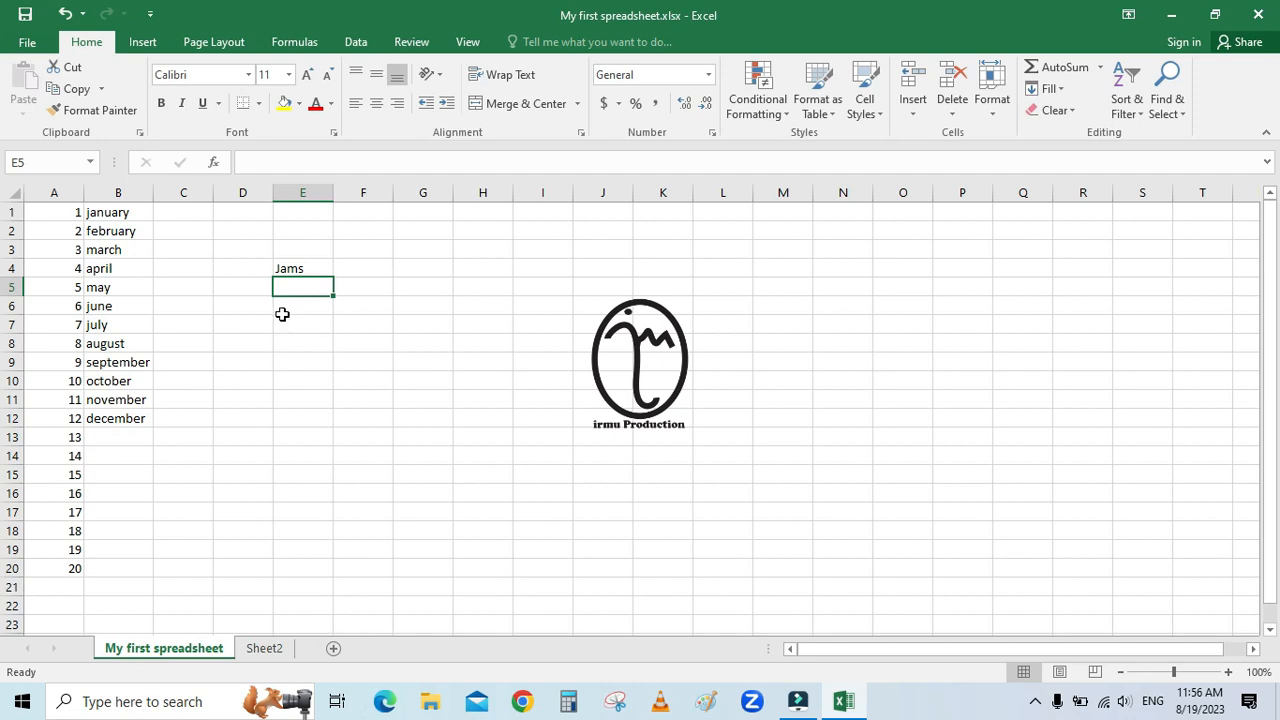
Step: Replace the whole entry in cell E4 with the lowercase, correctly spelled first name, and undo the replacement
left_click(297, 269)
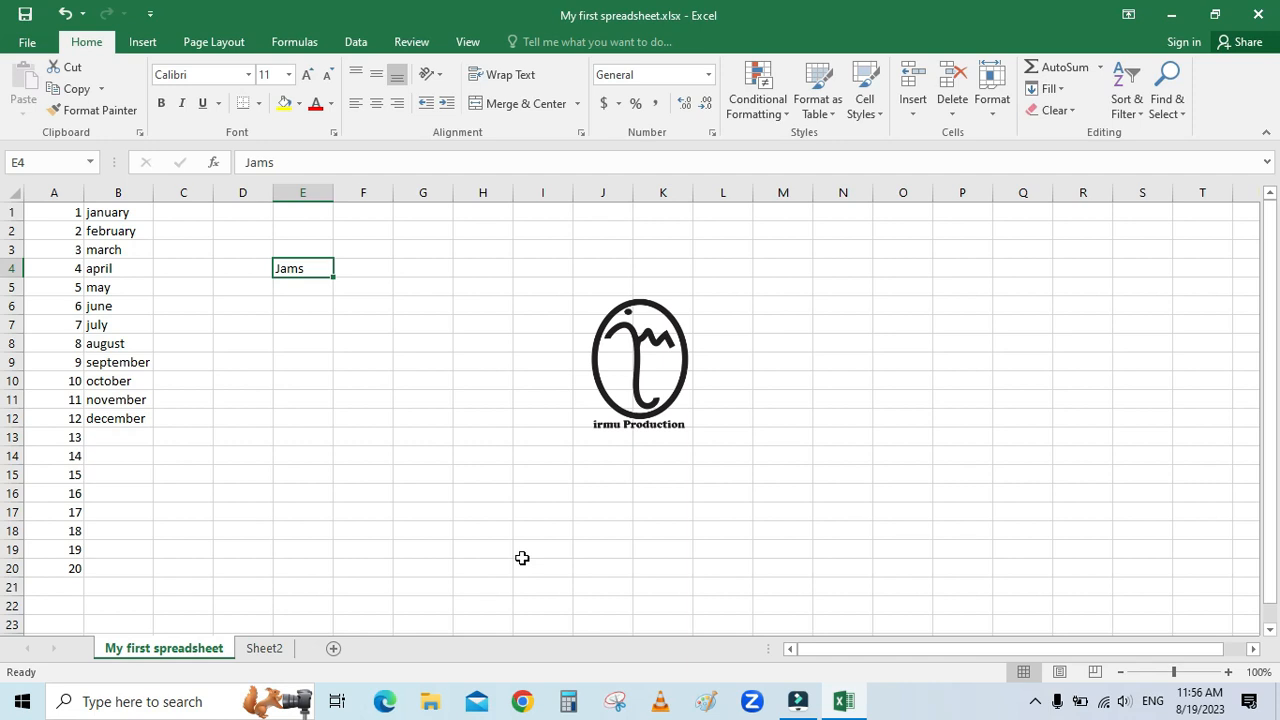
type("j")
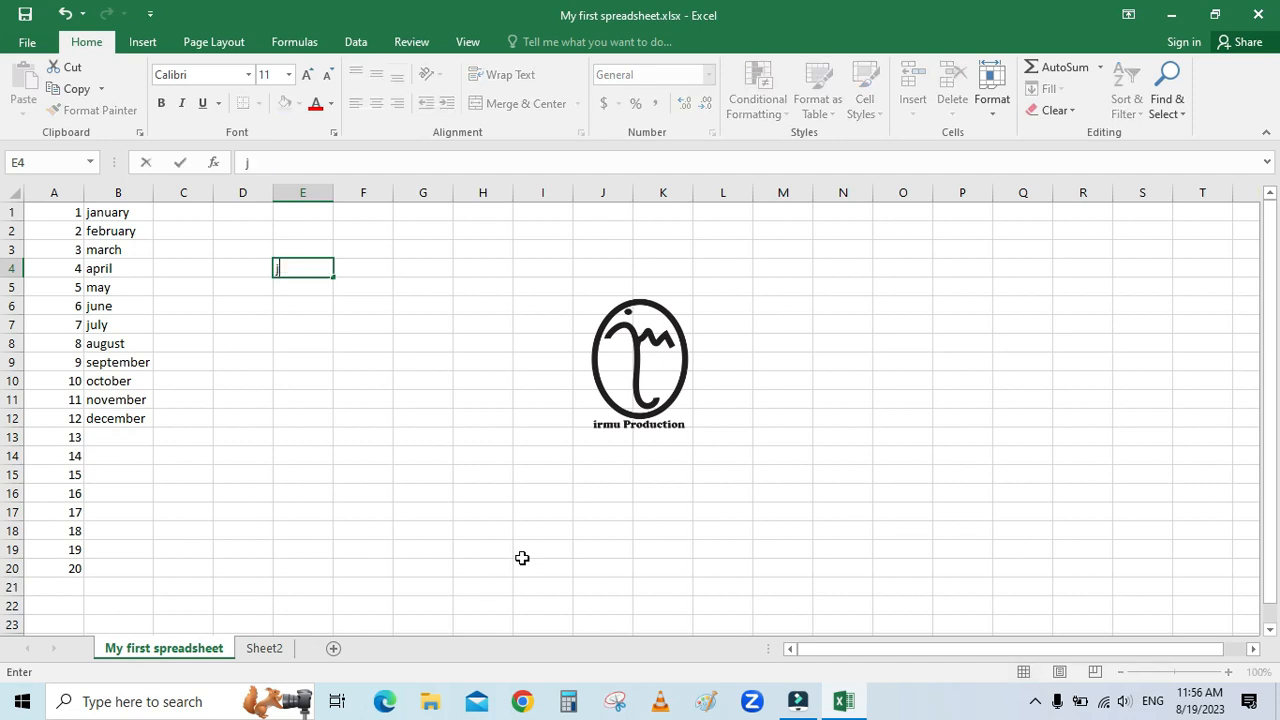
type("ames")
key("Return")
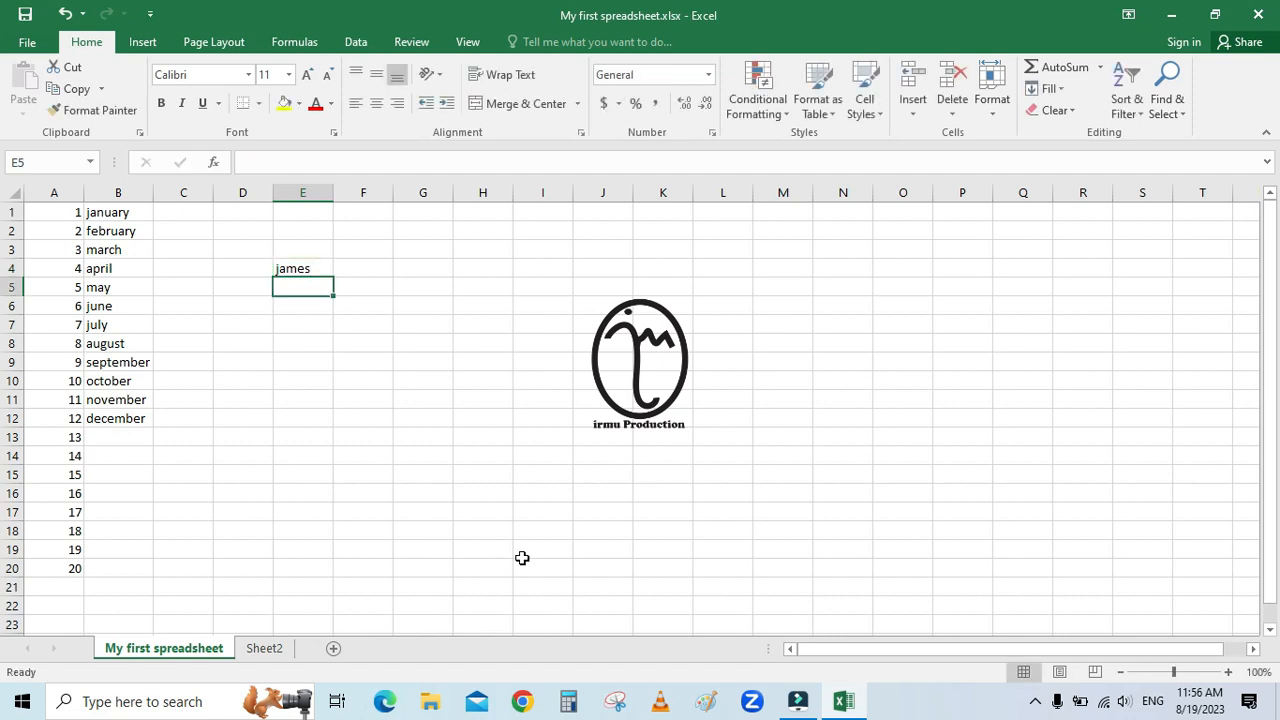
left_click(64, 14)
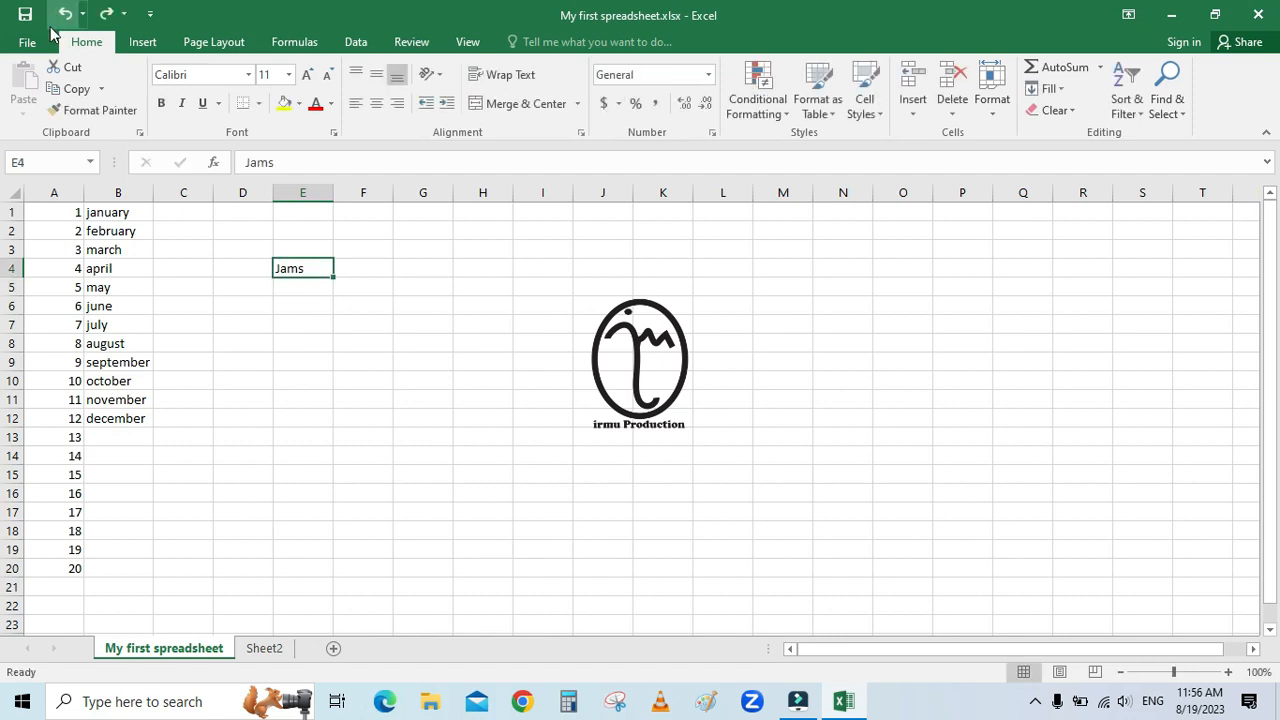
Step: Edit the first name inside cell E4 to insert the missing letter e before the s
left_click(337, 380)
left_click(295, 270)
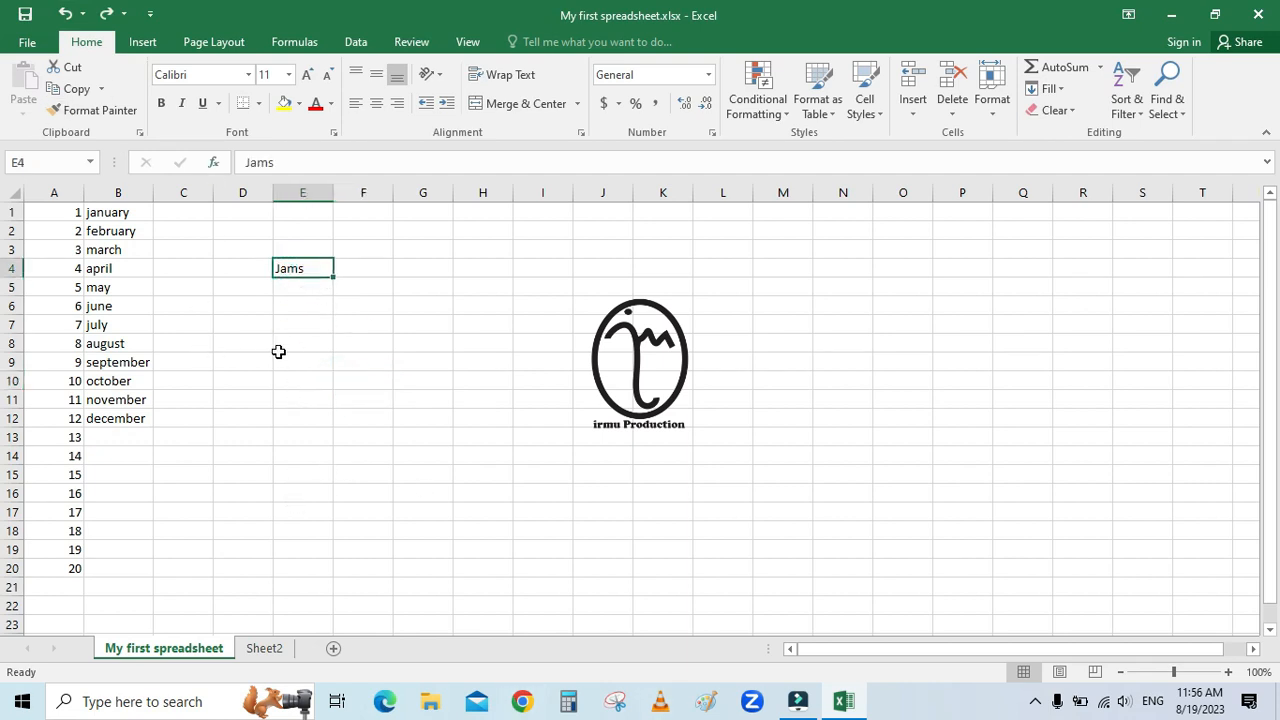
double_click(297, 268)
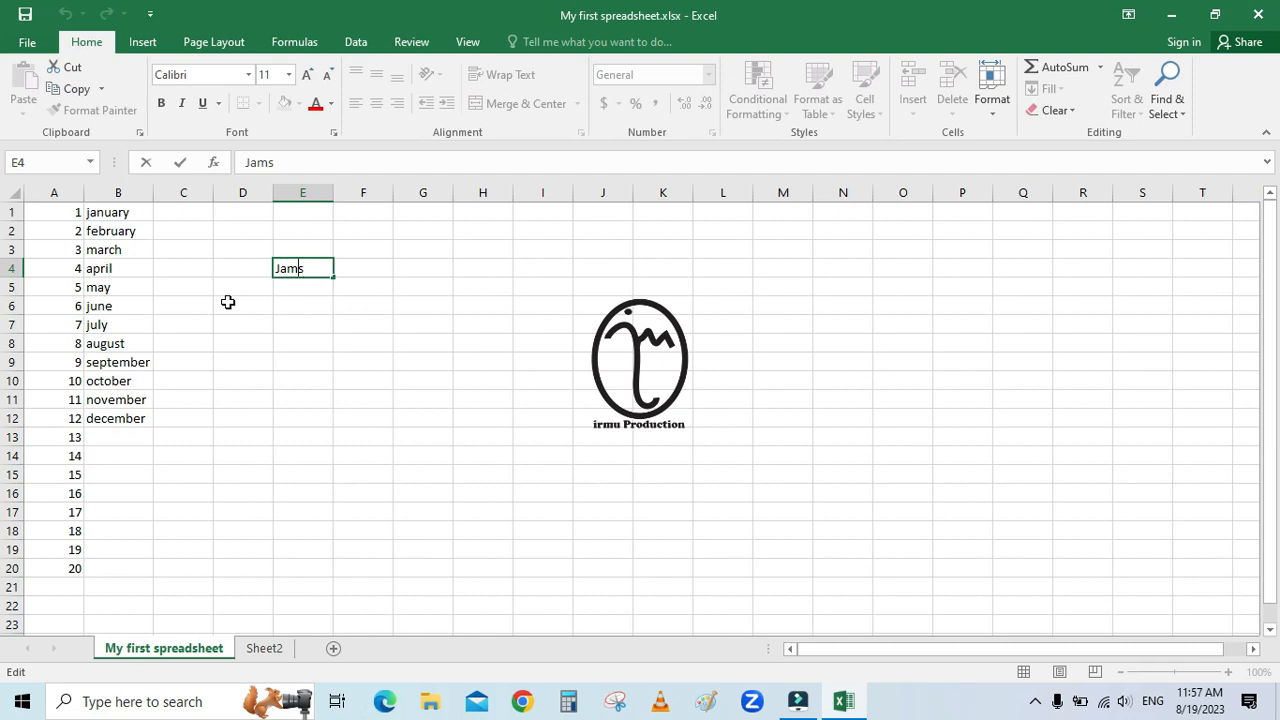
type("e")
key("Return")
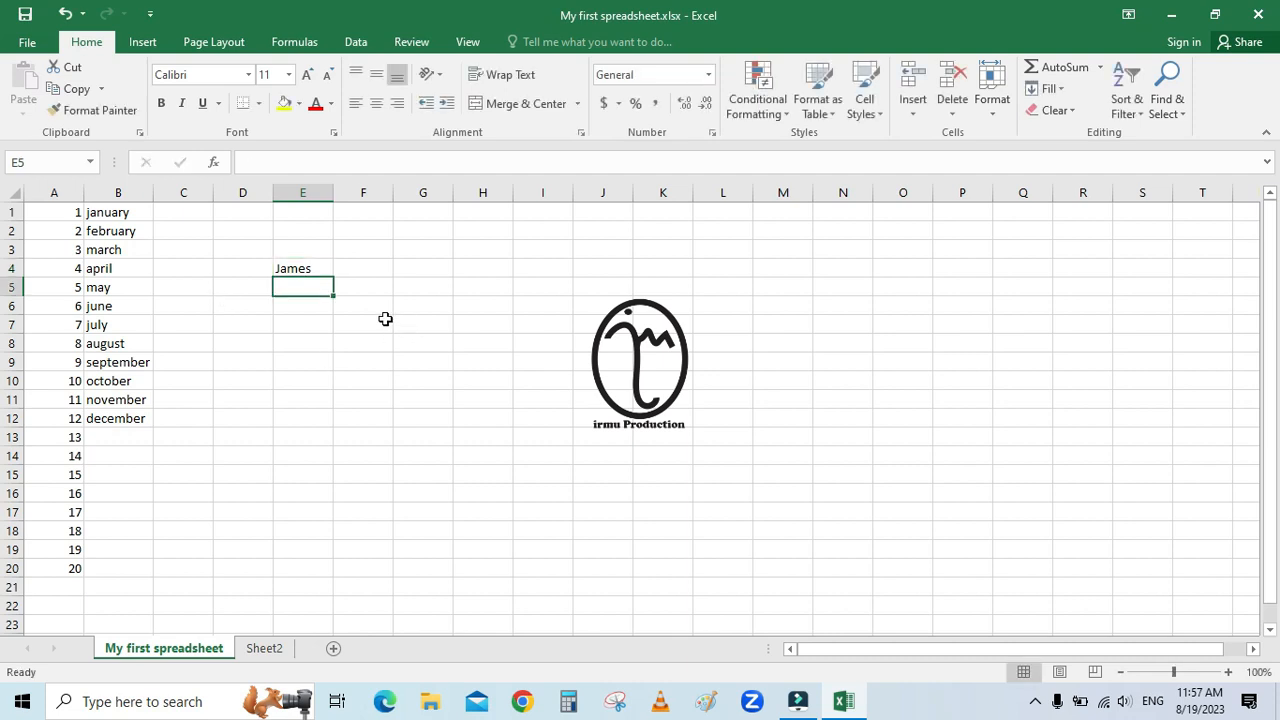
Step: Enter the same first name in lowercase in cell H7, leaving out its letter e
left_click(383, 320)
left_click(372, 270)
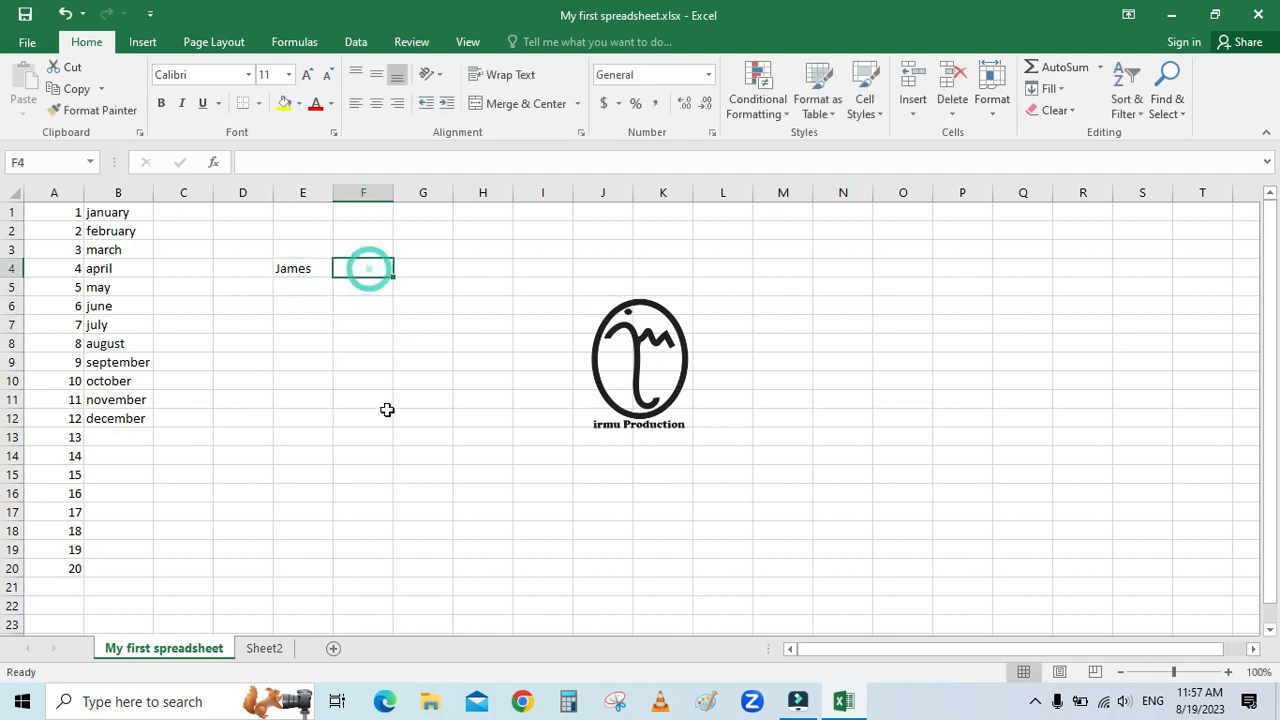
left_click(291, 294)
left_click(349, 268)
left_click(499, 323)
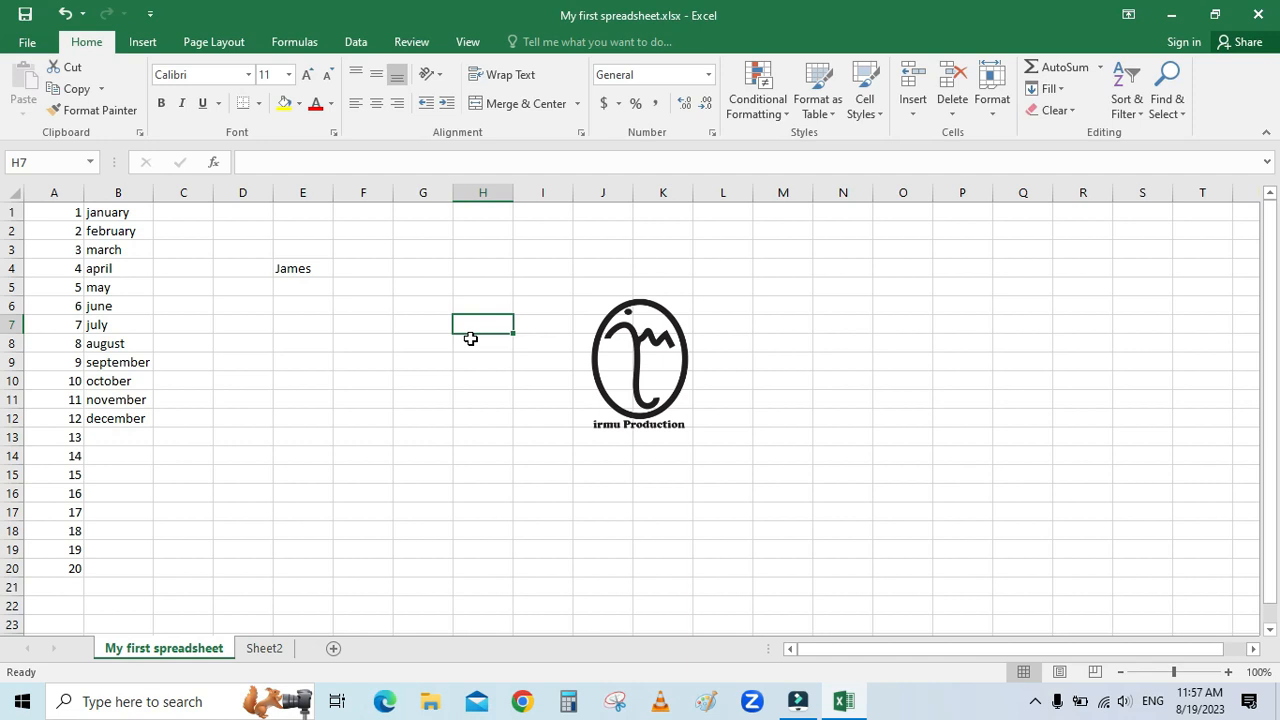
type("jams")
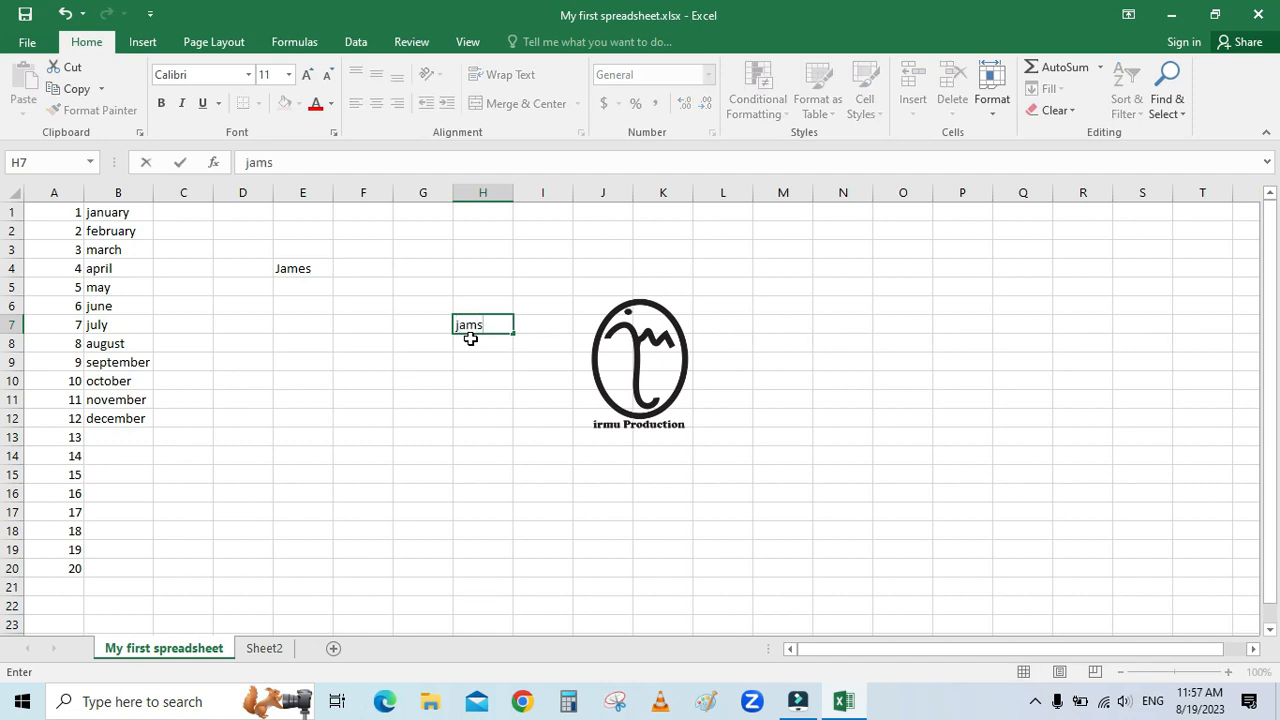
key("Return")
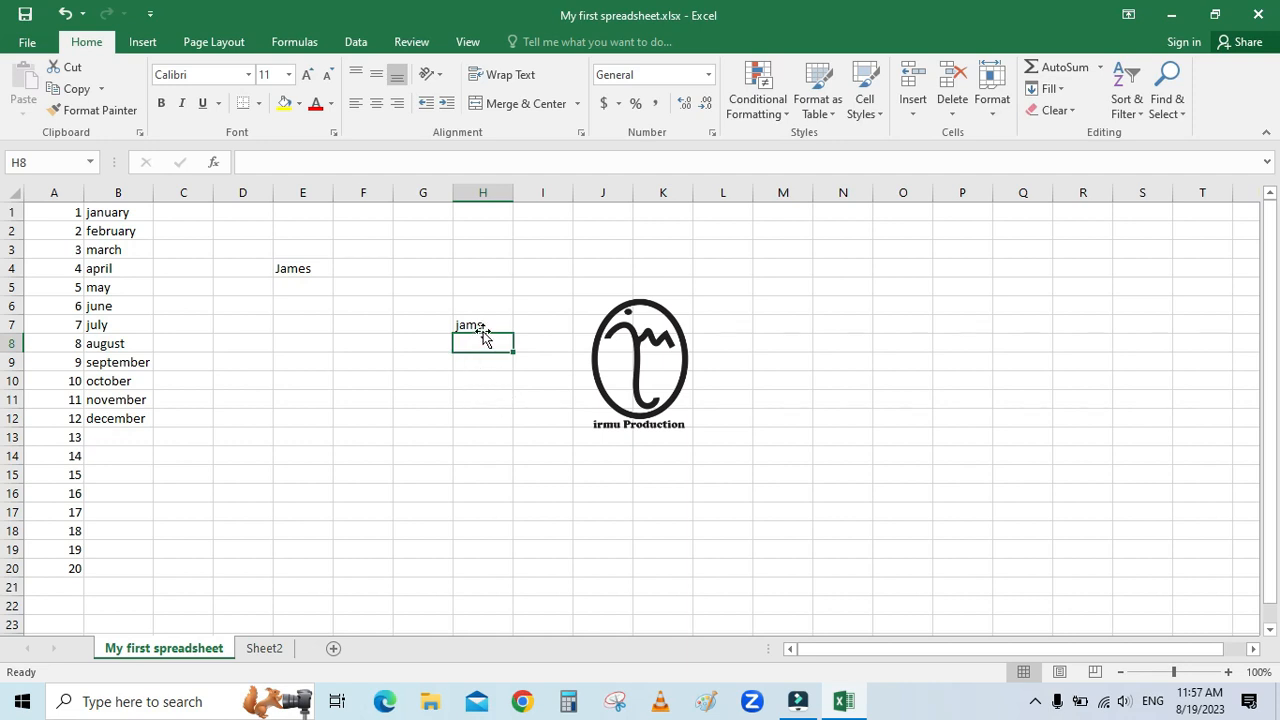
Step: Insert the missing letter e before the s in the name in cell H7
left_click(472, 324)
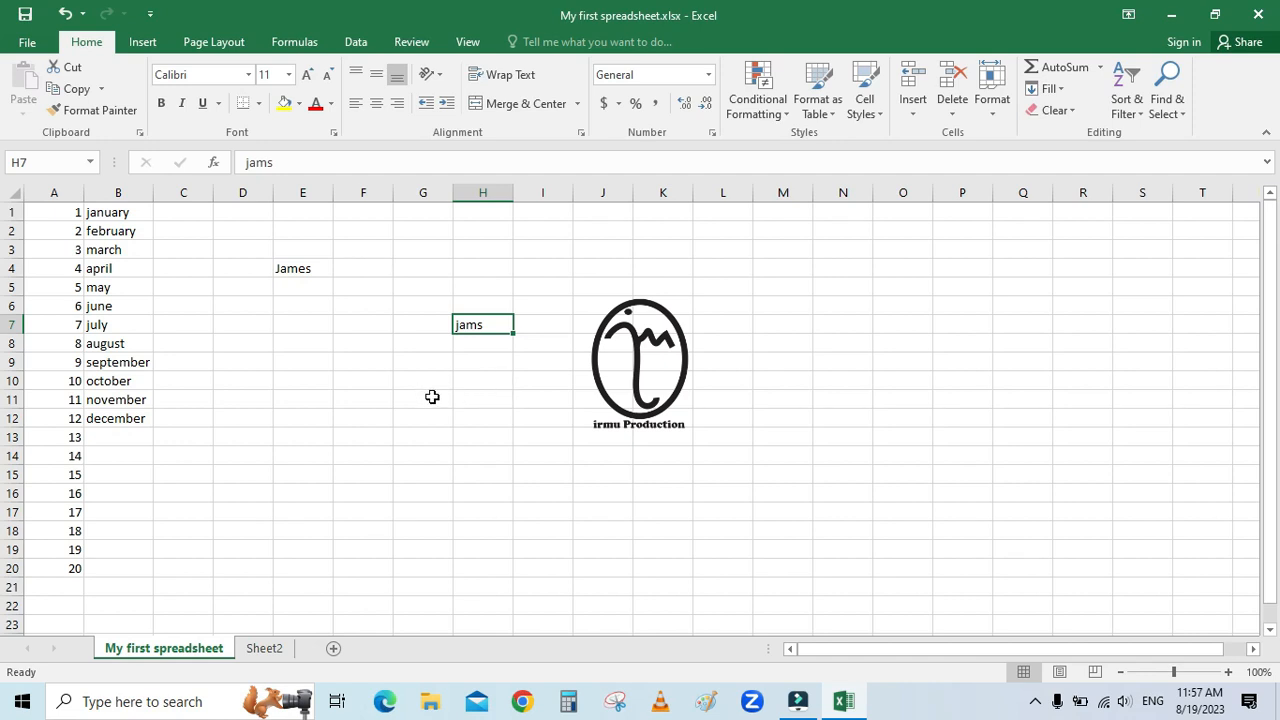
left_click(486, 383)
double_click(472, 324)
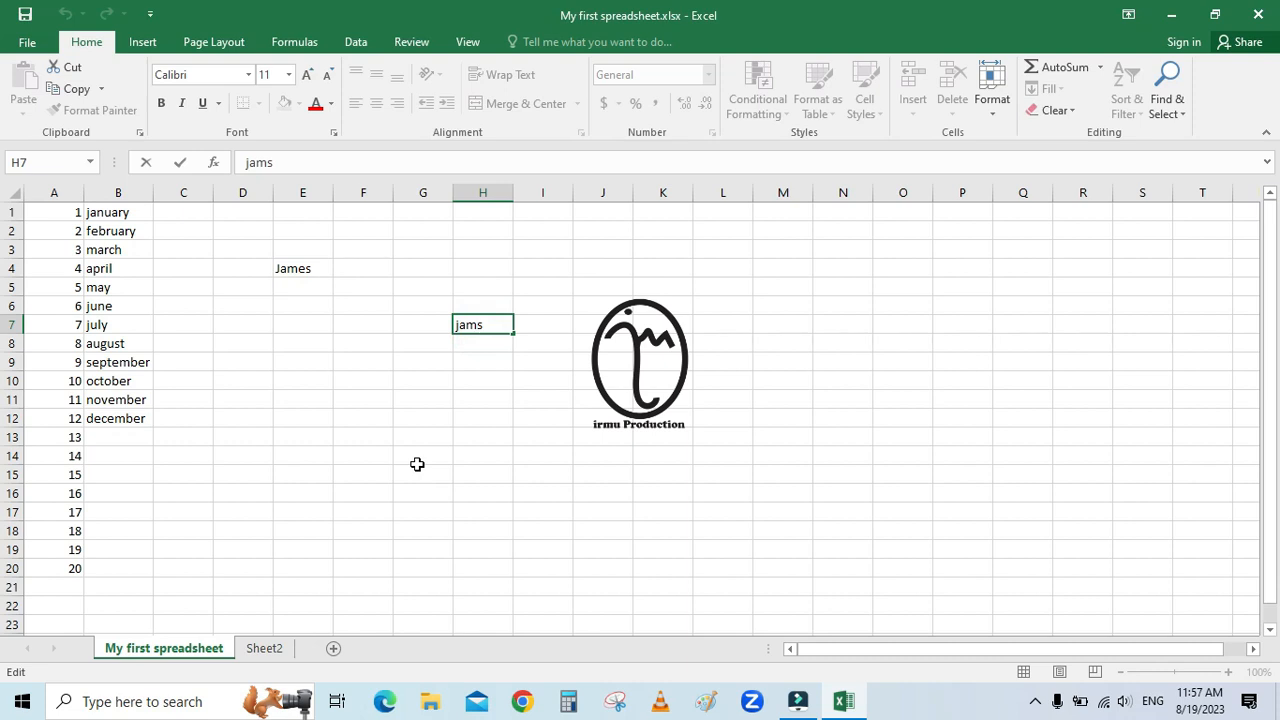
key("Left")
type("e")
left_click(360, 413)
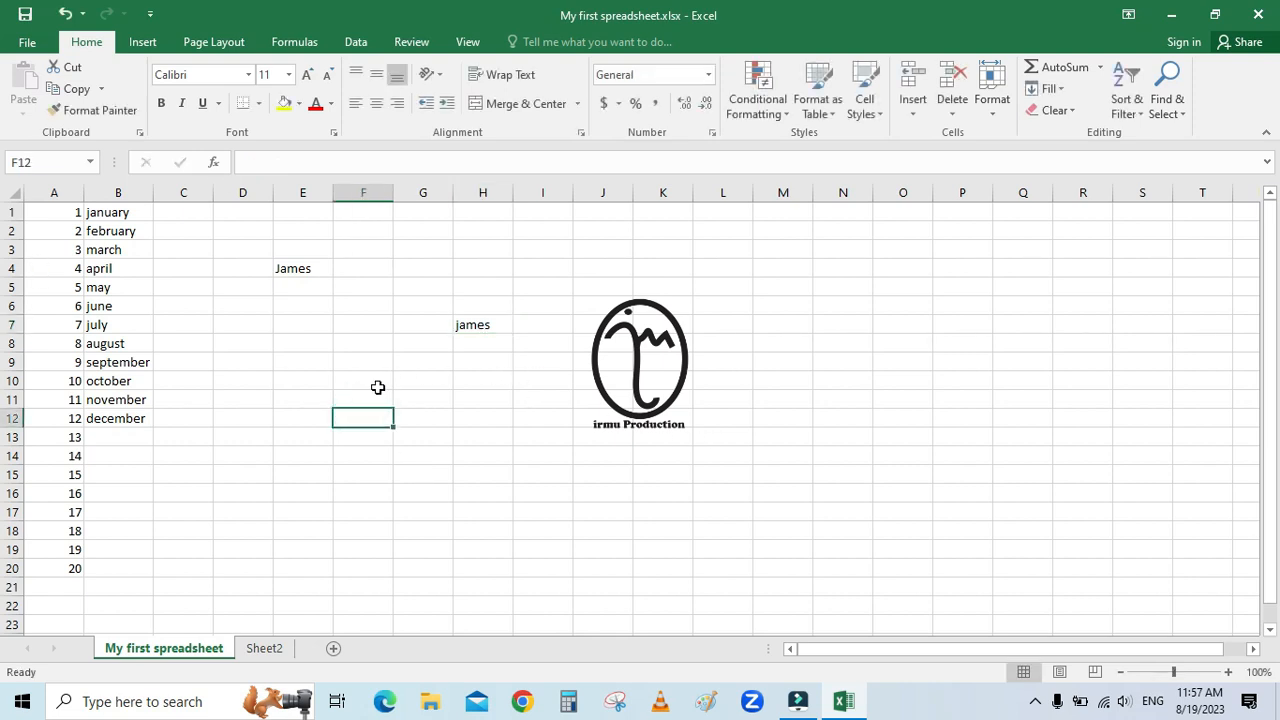
Step: Delete the name in cell E4, and clear all contents of the range A1:I20
left_click(297, 272)
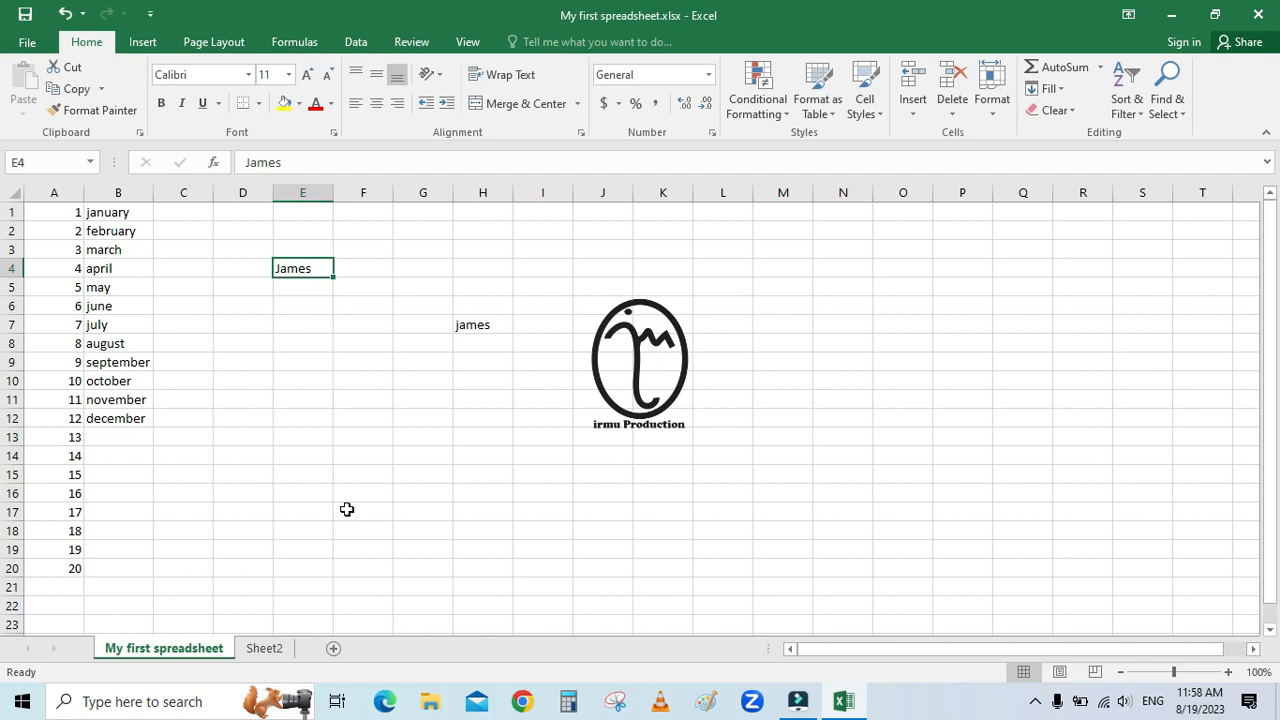
key("Delete")
left_click_drag(45, 212, 558, 576)
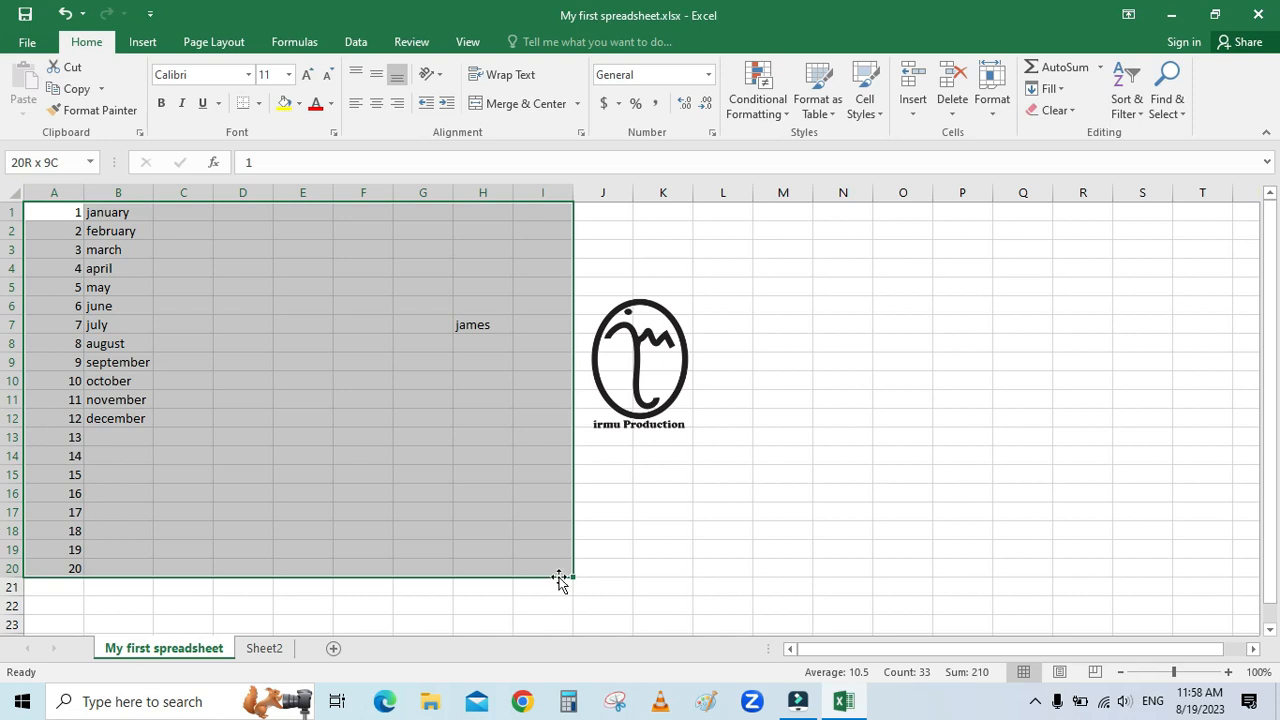
left_click_drag(558, 576, 558, 576)
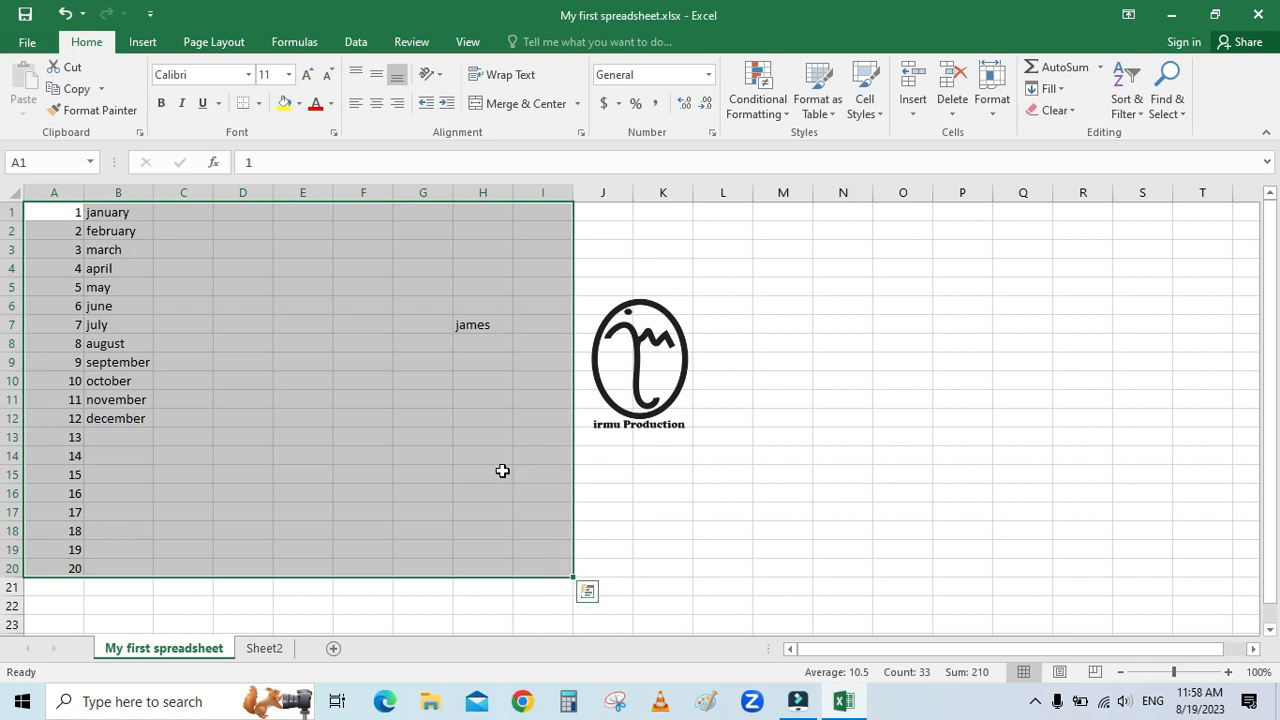
key("Delete")
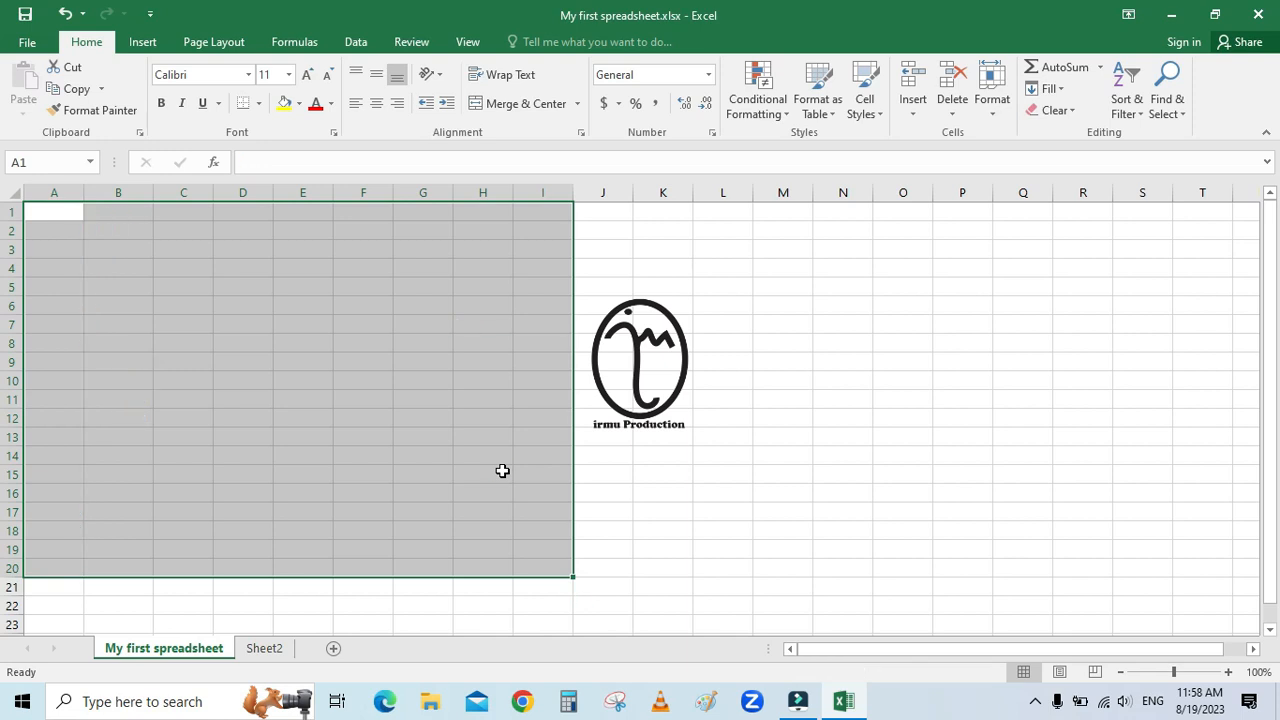
left_click(336, 388)
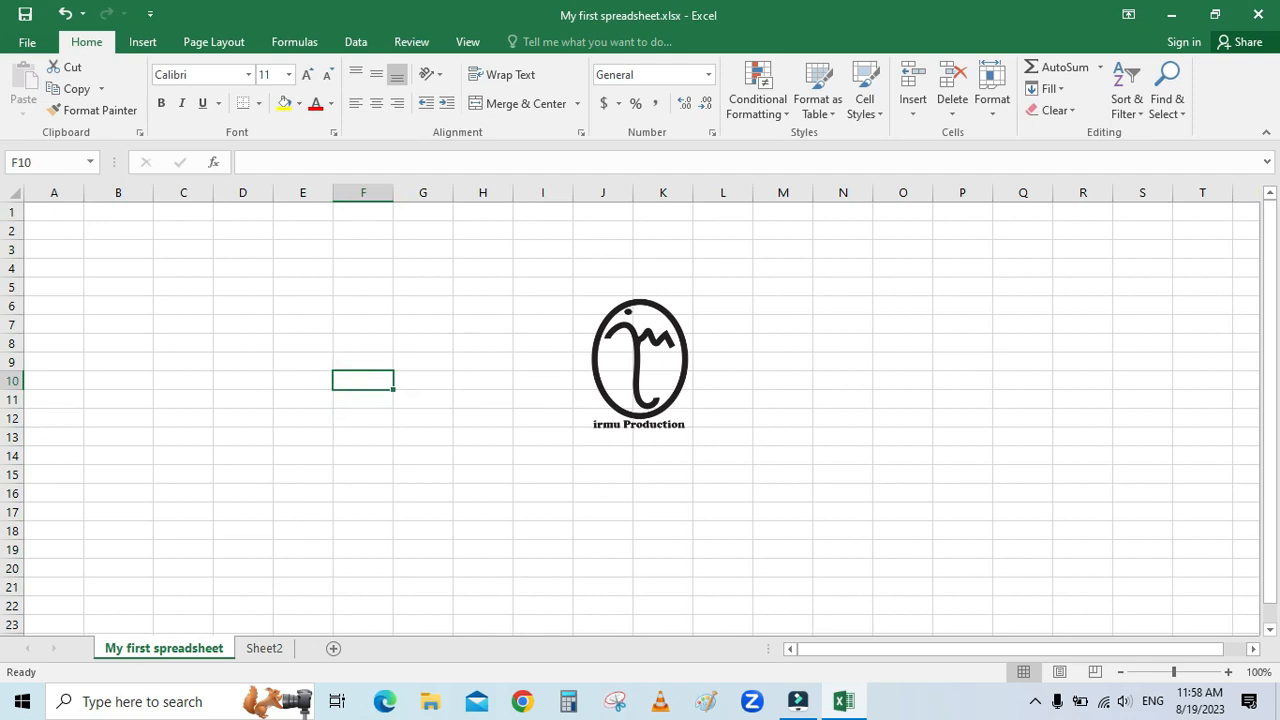
Step: Enter the title "using formulas in excel" in cell A1
left_click(46, 212)
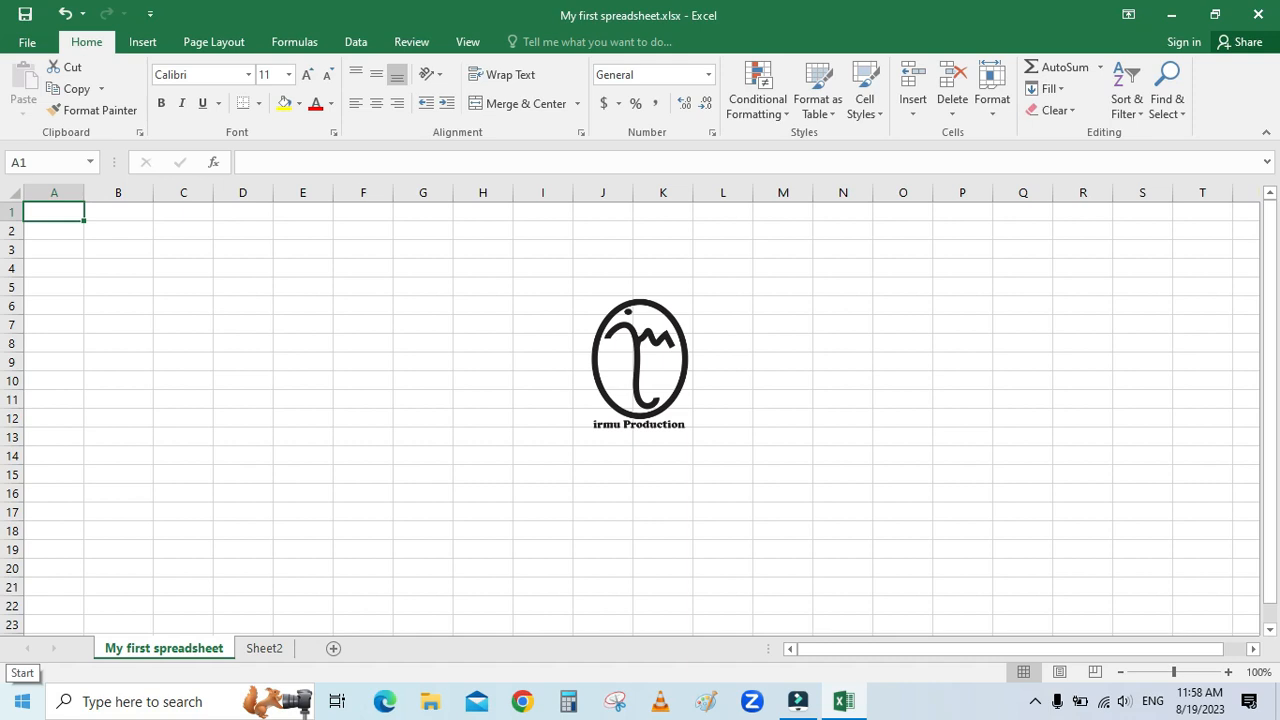
type("usinf")
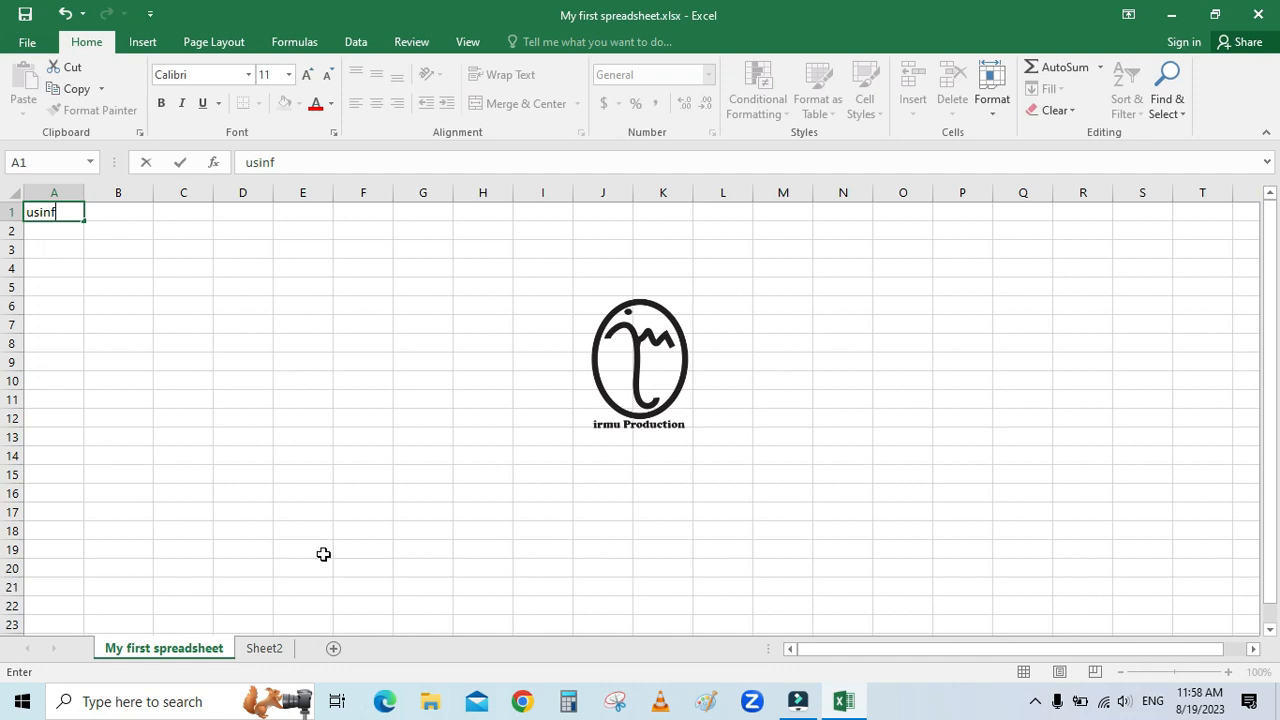
key("BackSpace")
type("g")
type("ormulas")
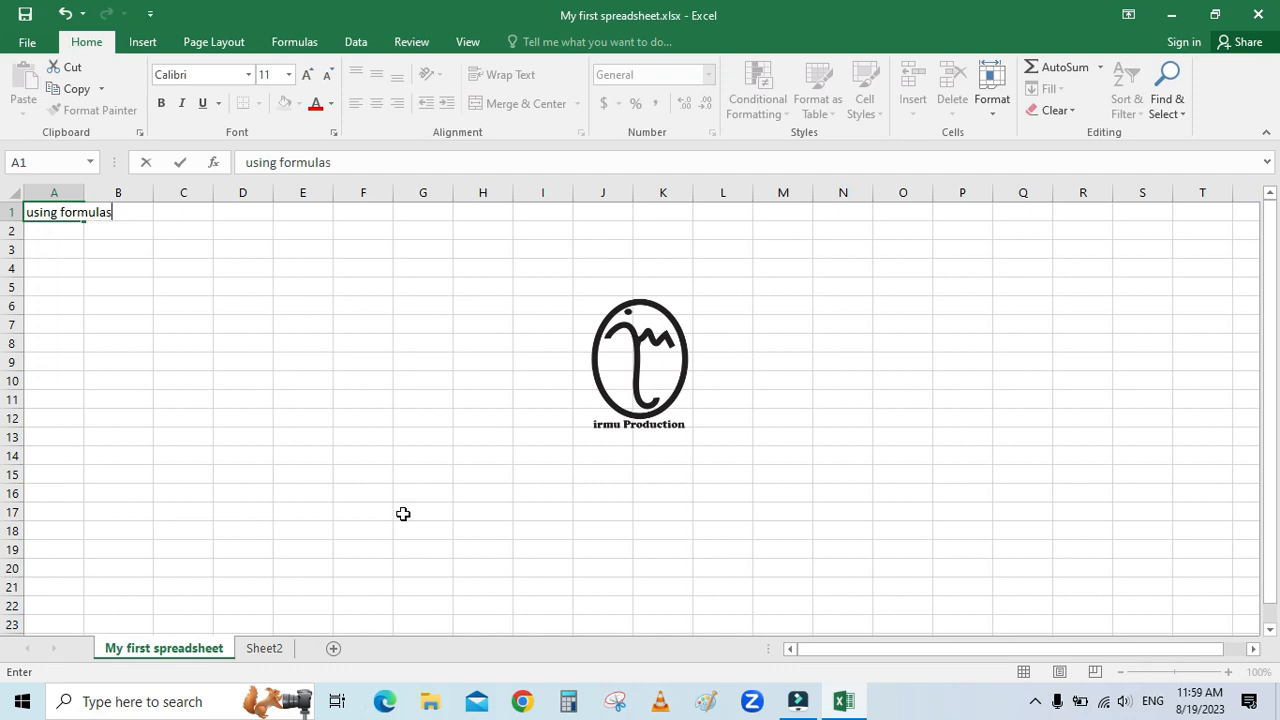
type(" in excel")
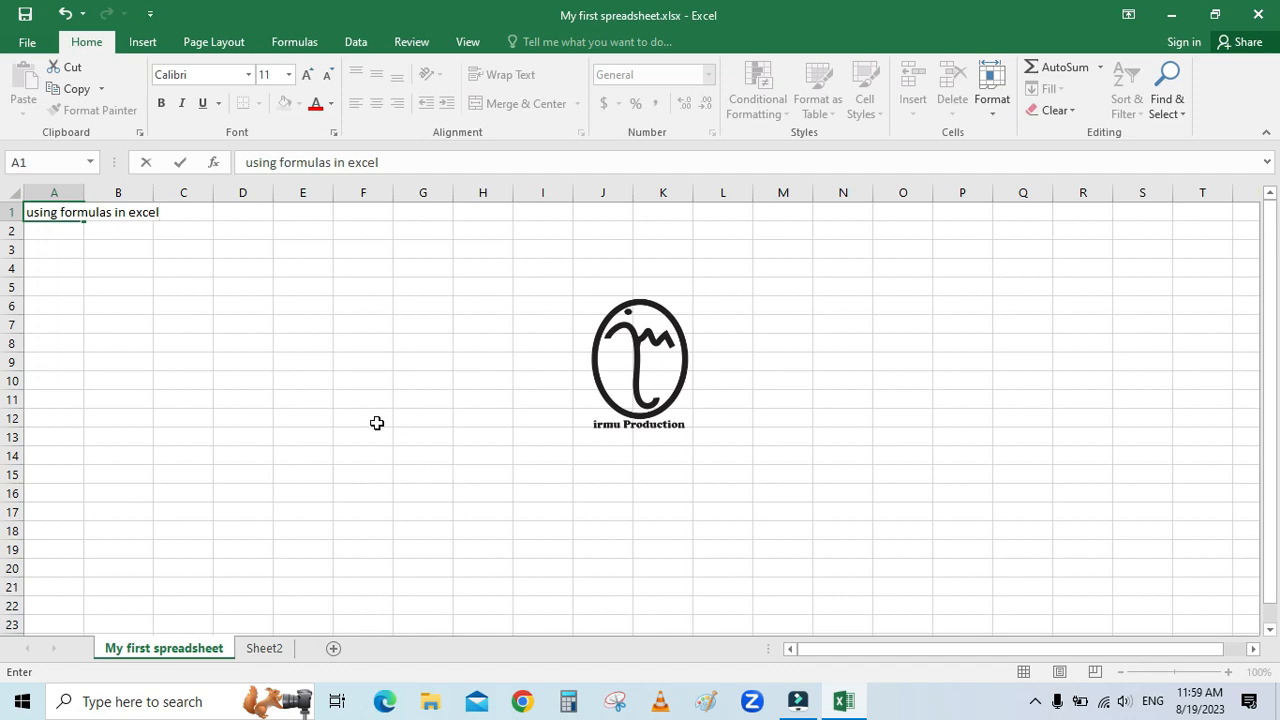
key("Return")
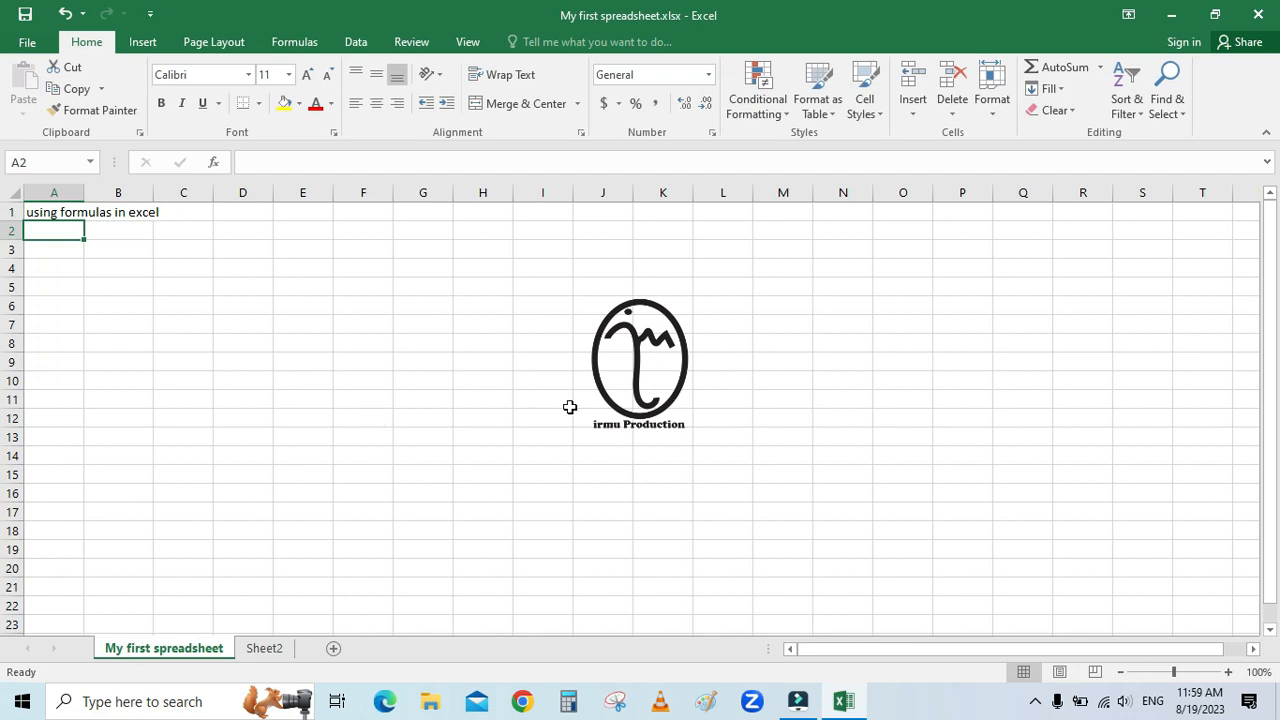
Step: Examine cells A1, B1 and C1 to see which one actually holds the title text
left_click(131, 282)
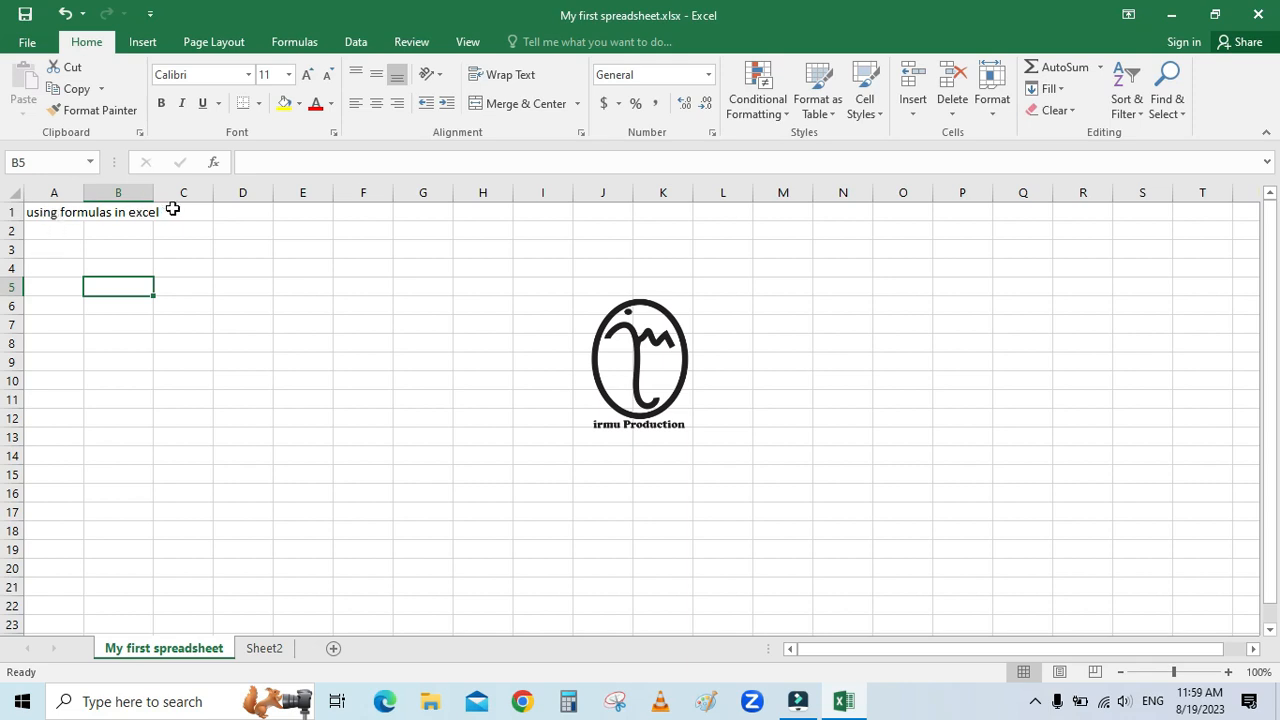
left_click(40, 211)
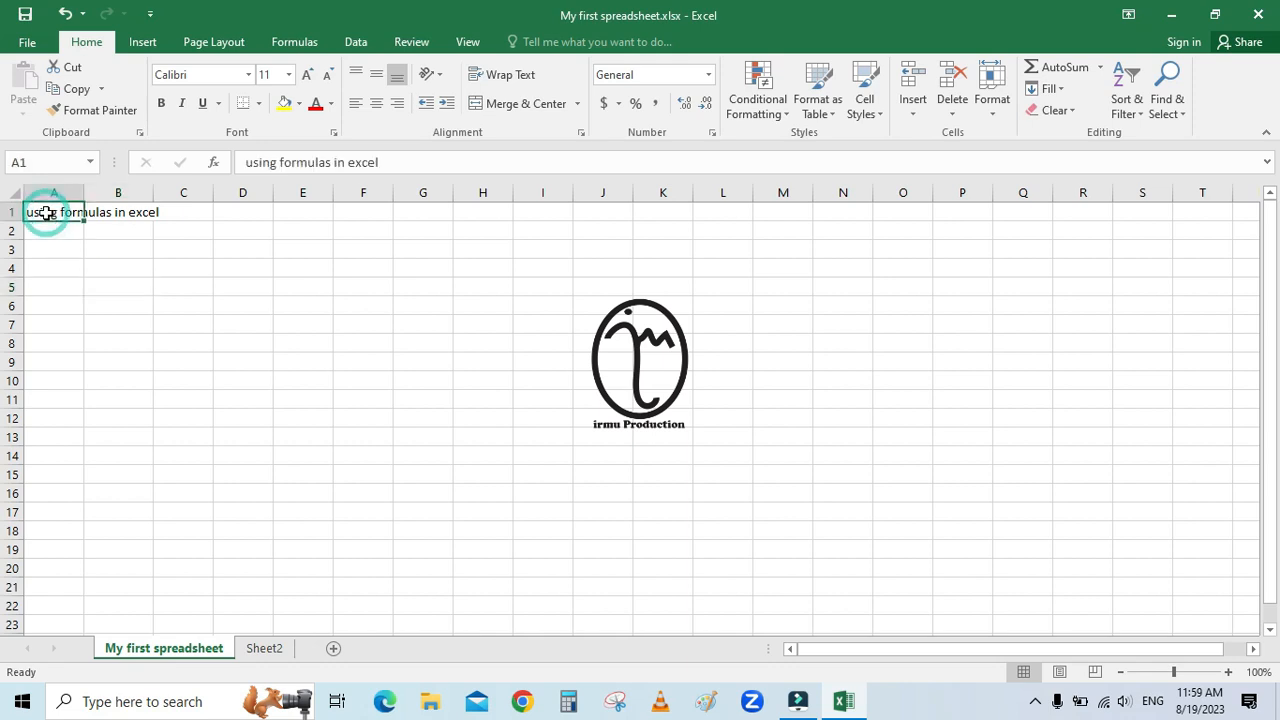
left_click(100, 213)
left_click(191, 216)
left_click(200, 262)
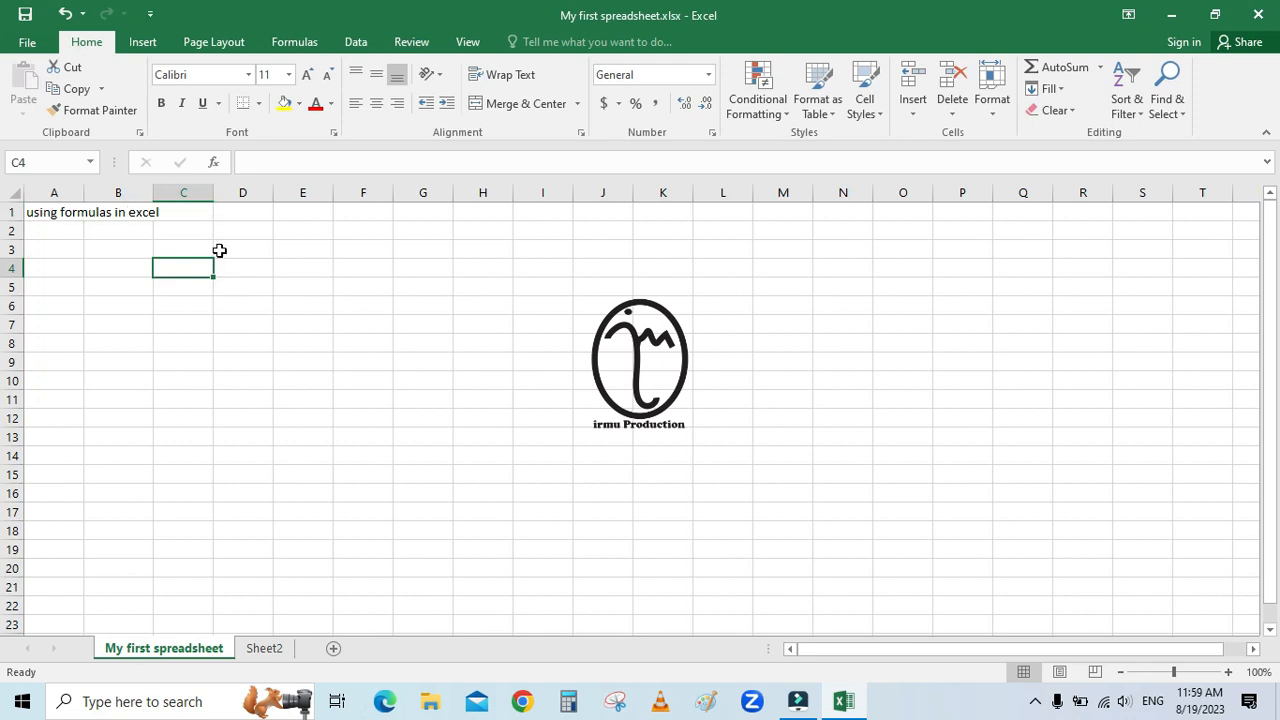
left_click(130, 292)
left_click(57, 211)
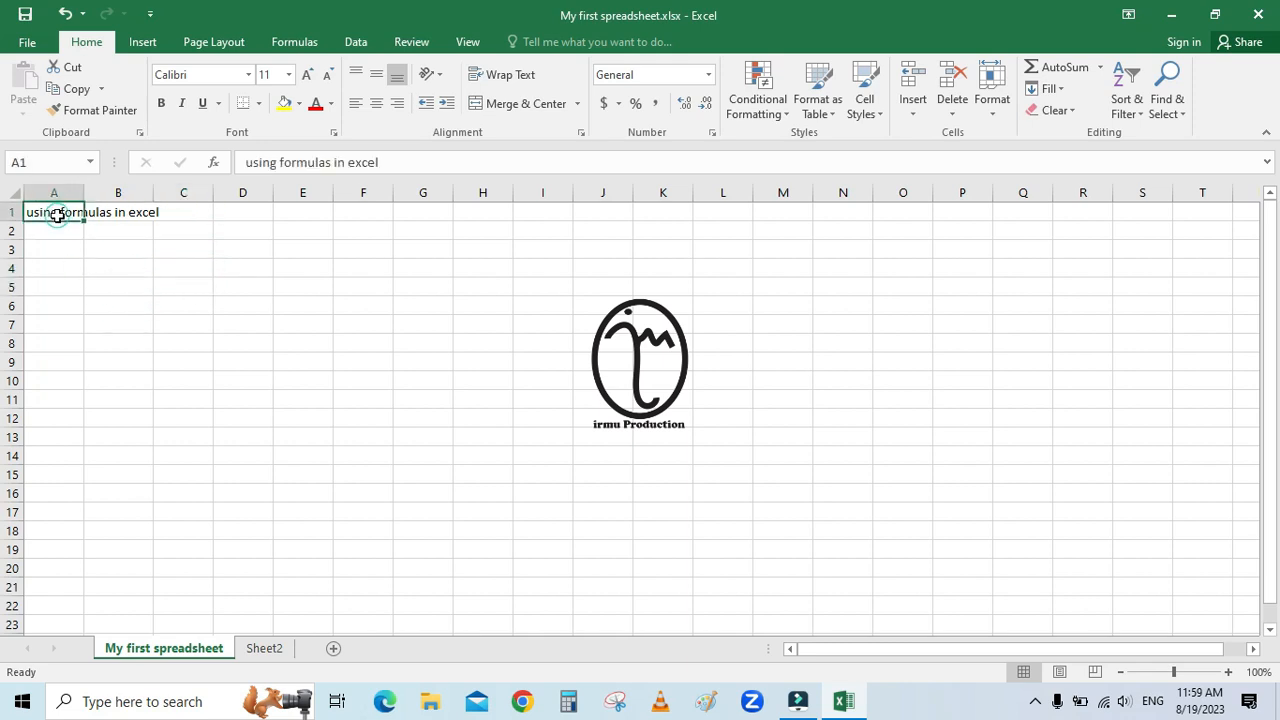
left_click(106, 262)
left_click(54, 213)
left_click(164, 277)
left_click(40, 212)
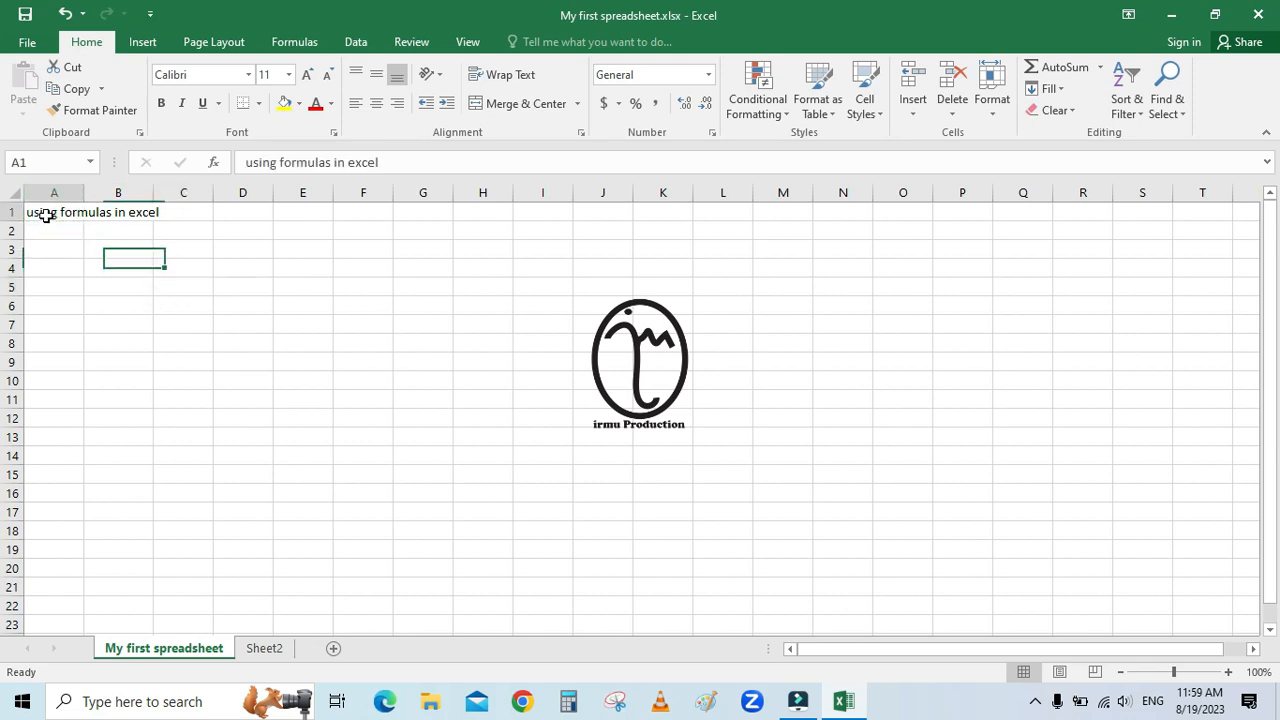
Step: Merge and center the title across the range A1:C1, and select the merged cell to check it
left_click_drag(43, 211, 187, 211)
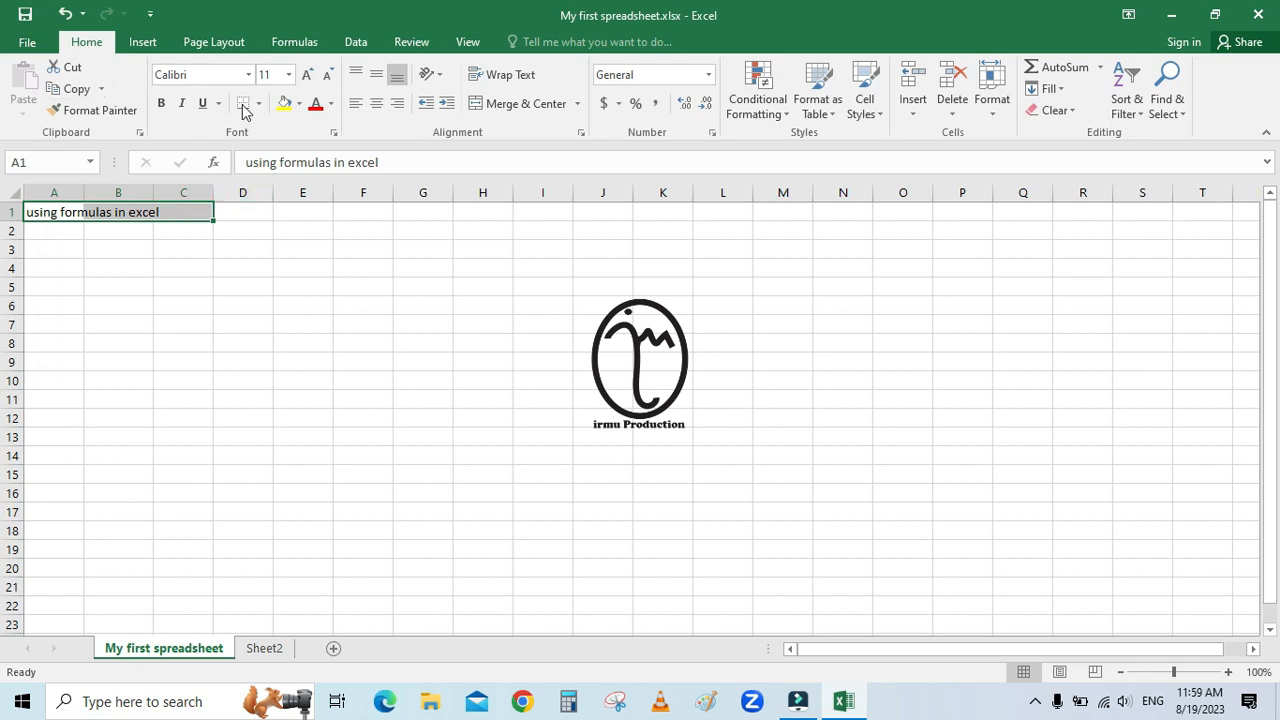
left_click(580, 103)
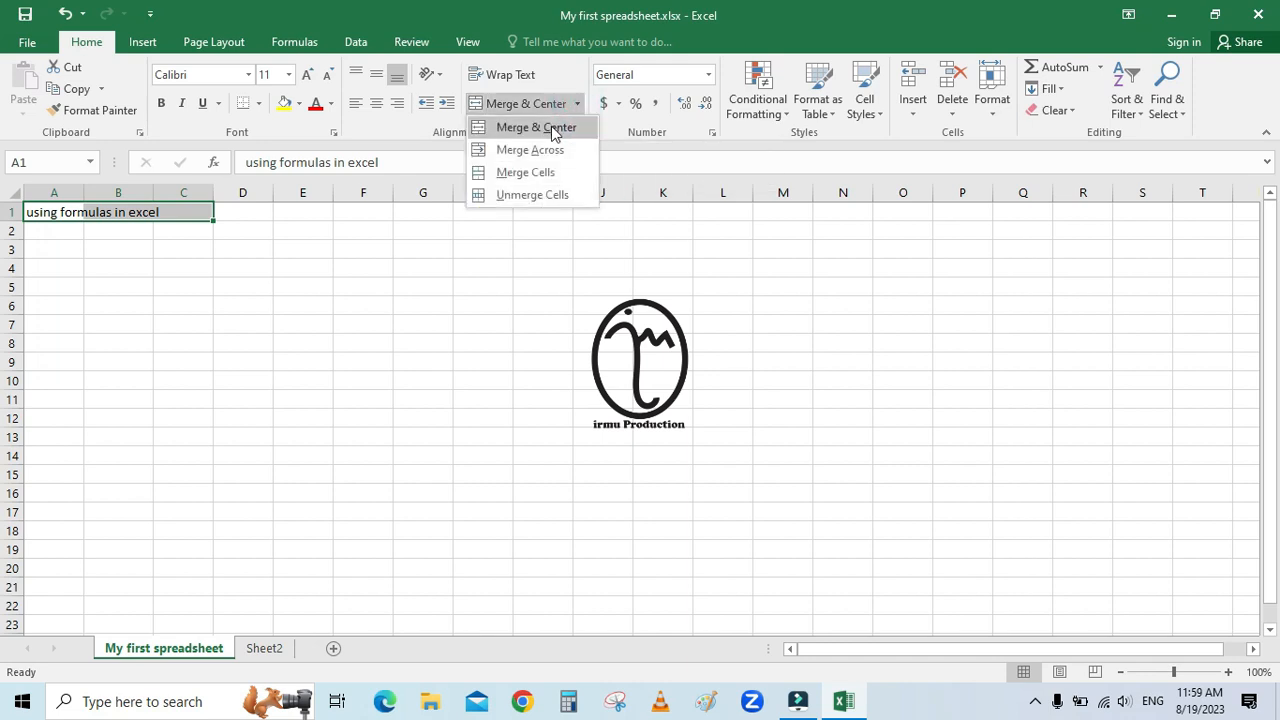
left_click(555, 130)
left_click(291, 302)
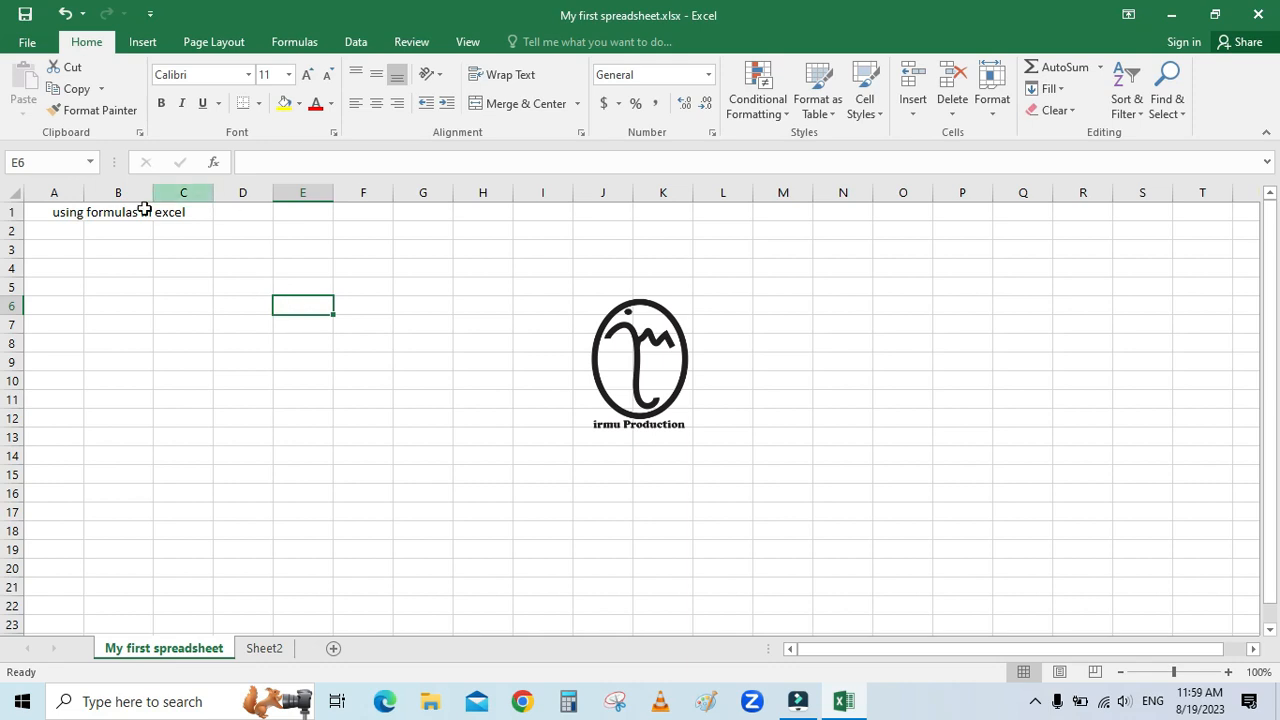
left_click(136, 285)
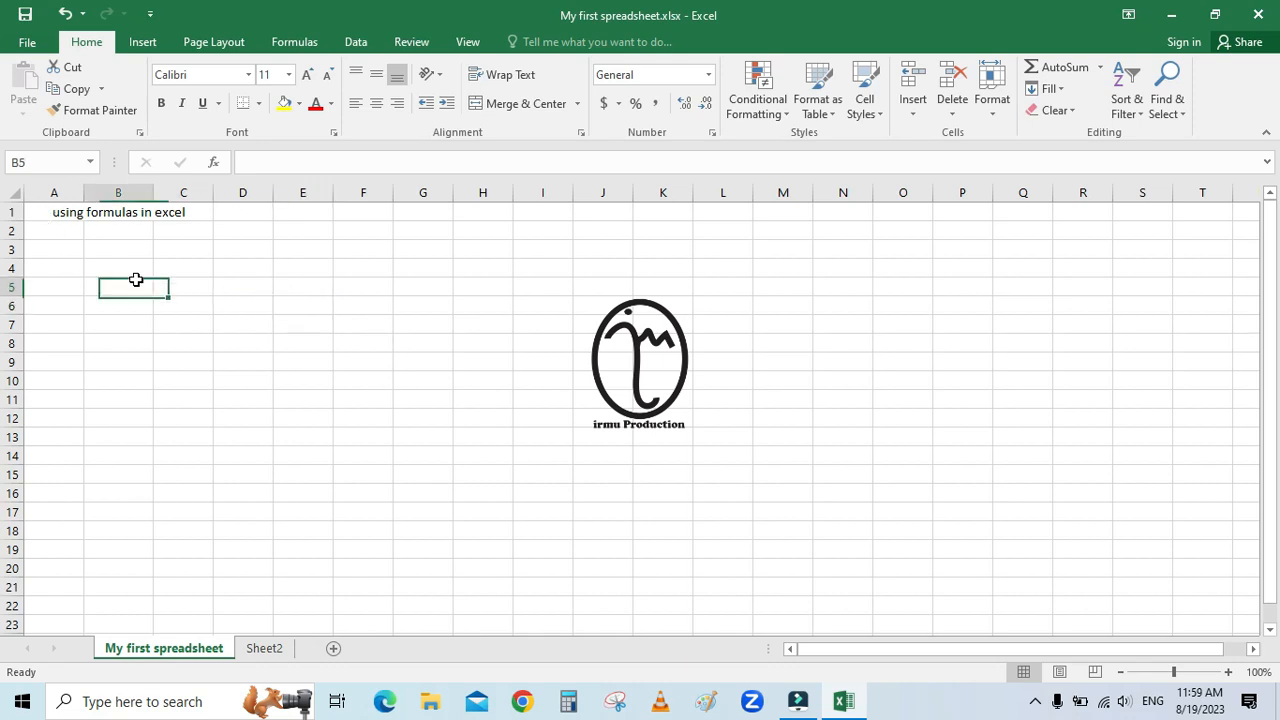
left_click(57, 208)
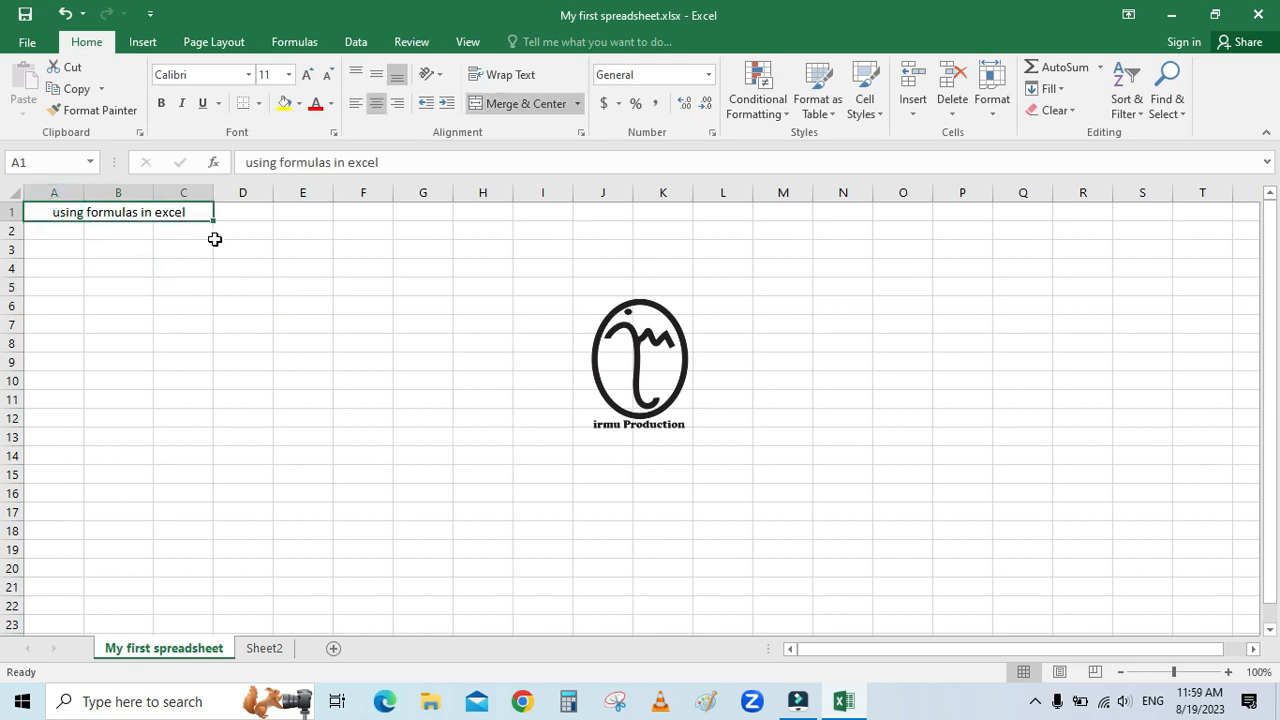
left_click(188, 284)
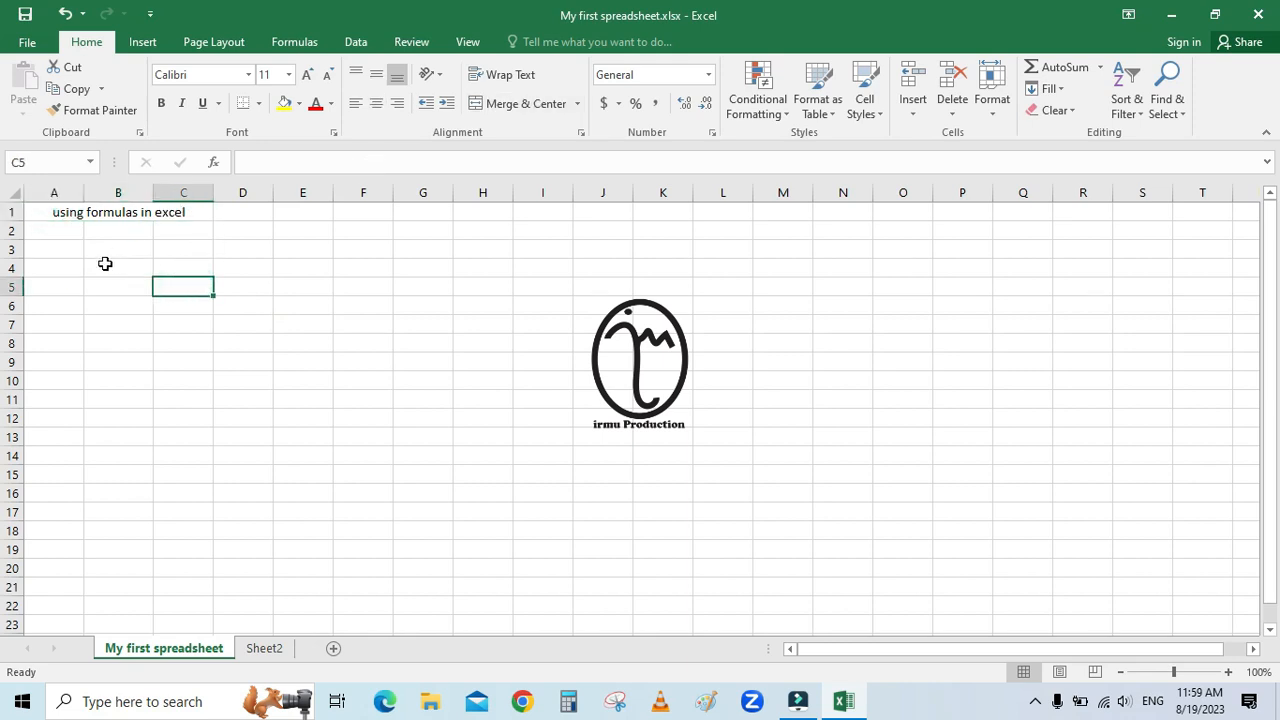
Step: Undo the merge of A1:C1 and check the title in cell A1
left_click(64, 13)
left_click(64, 13)
left_click(166, 312)
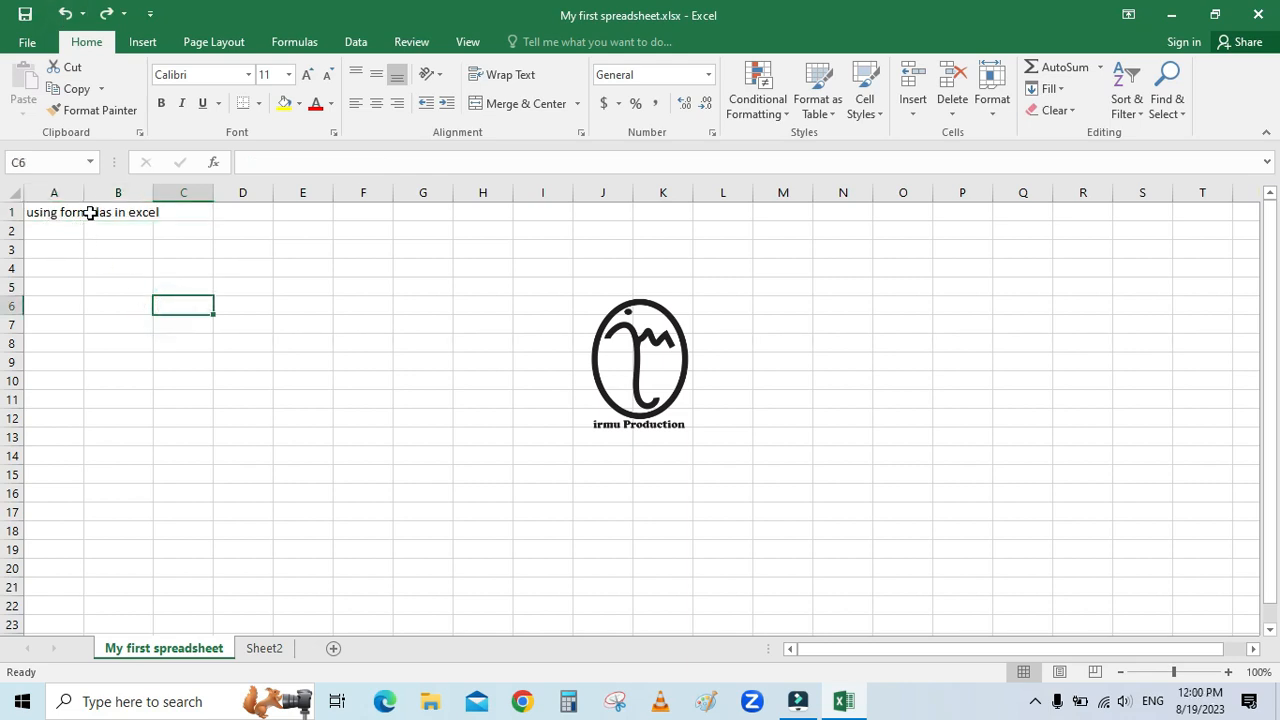
left_click(53, 212)
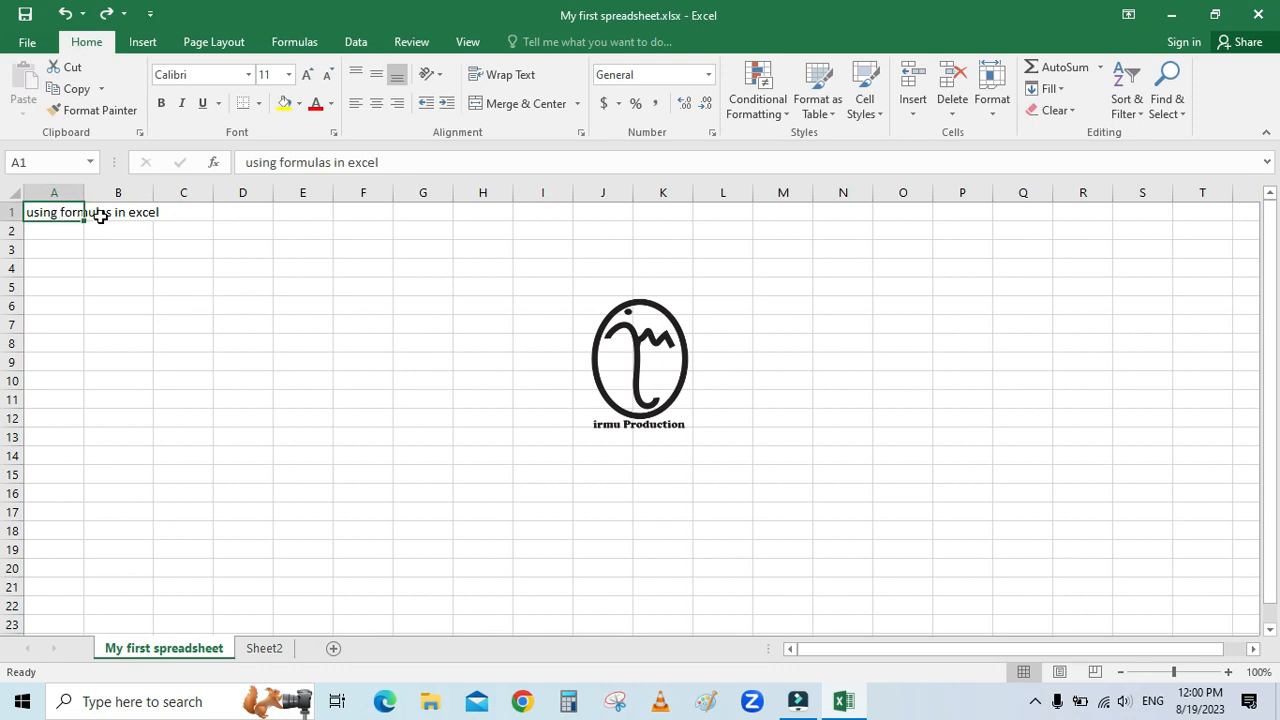
left_click(131, 283)
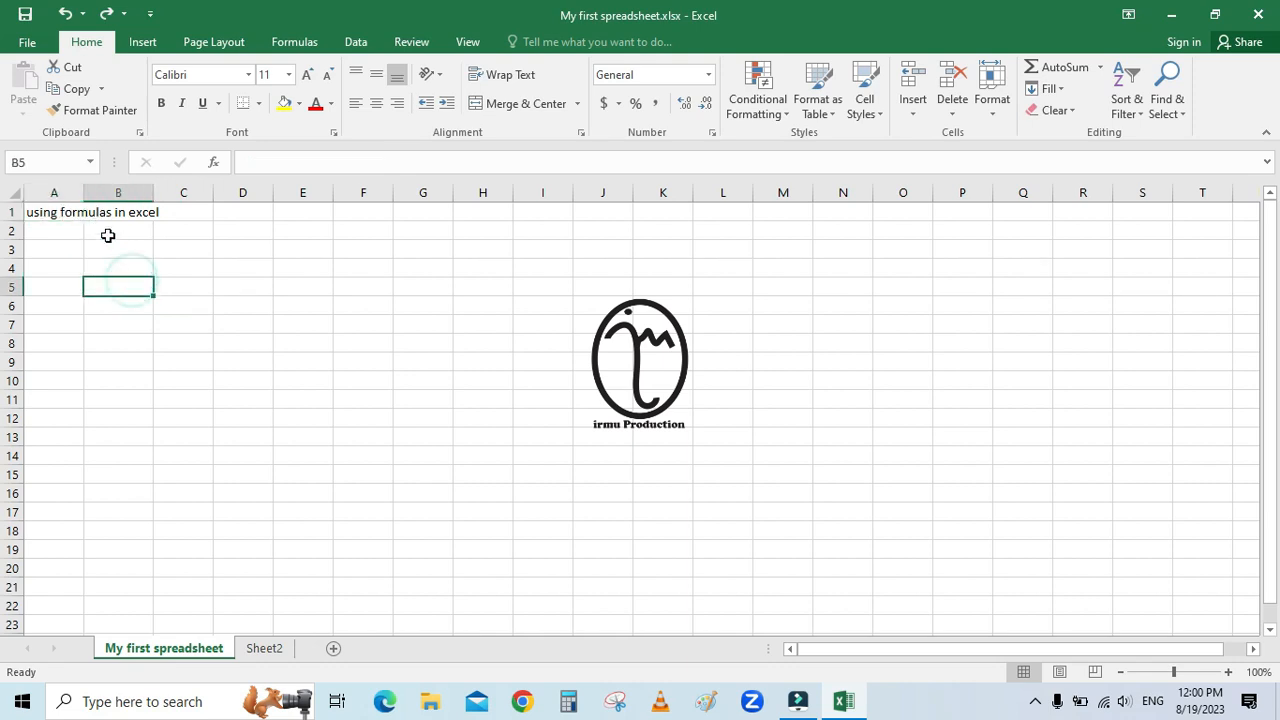
Step: Apply Merge & Center to the range A1:C1 again and check the title cell
left_click_drag(40, 211, 196, 216)
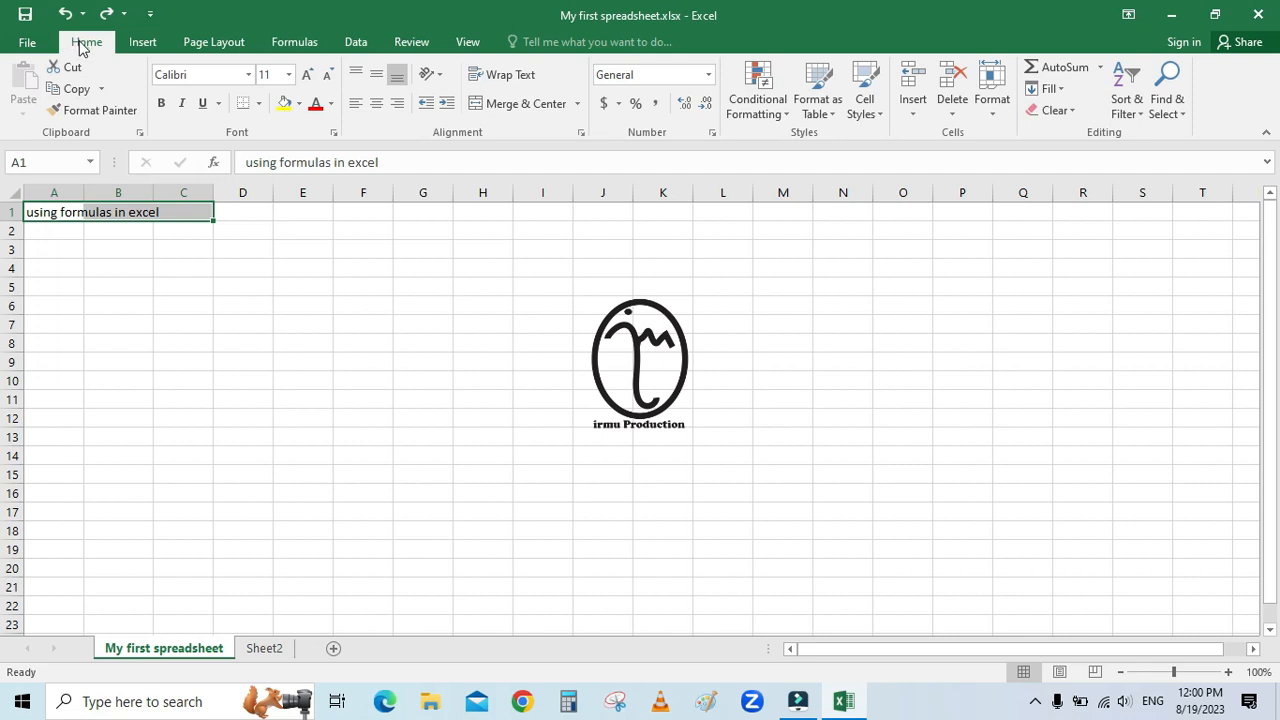
left_click(578, 108)
left_click(556, 127)
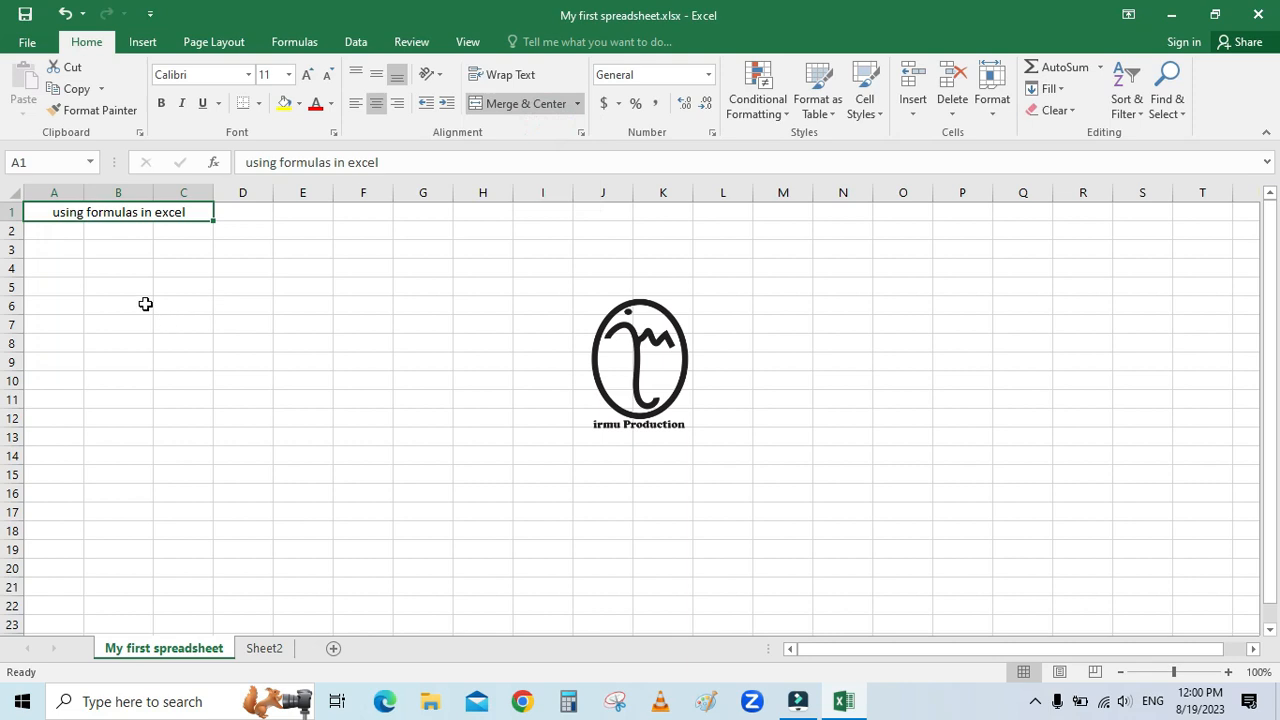
left_click(132, 268)
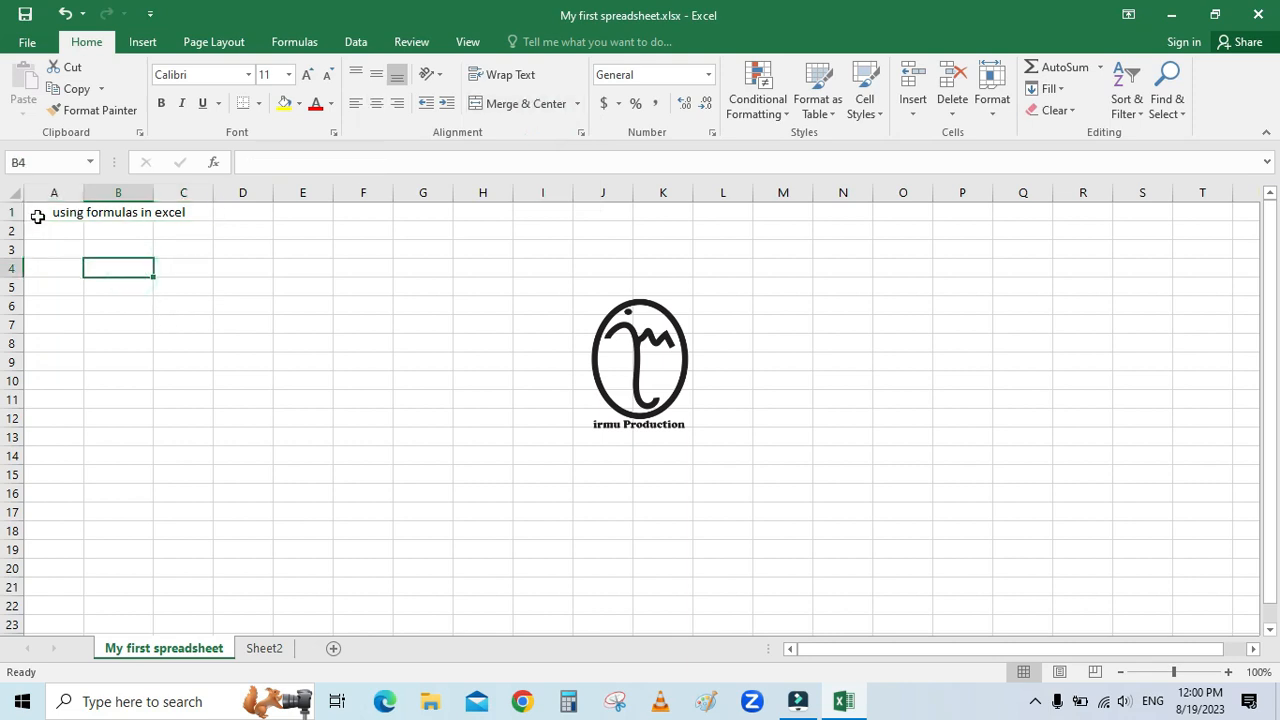
left_click(77, 212)
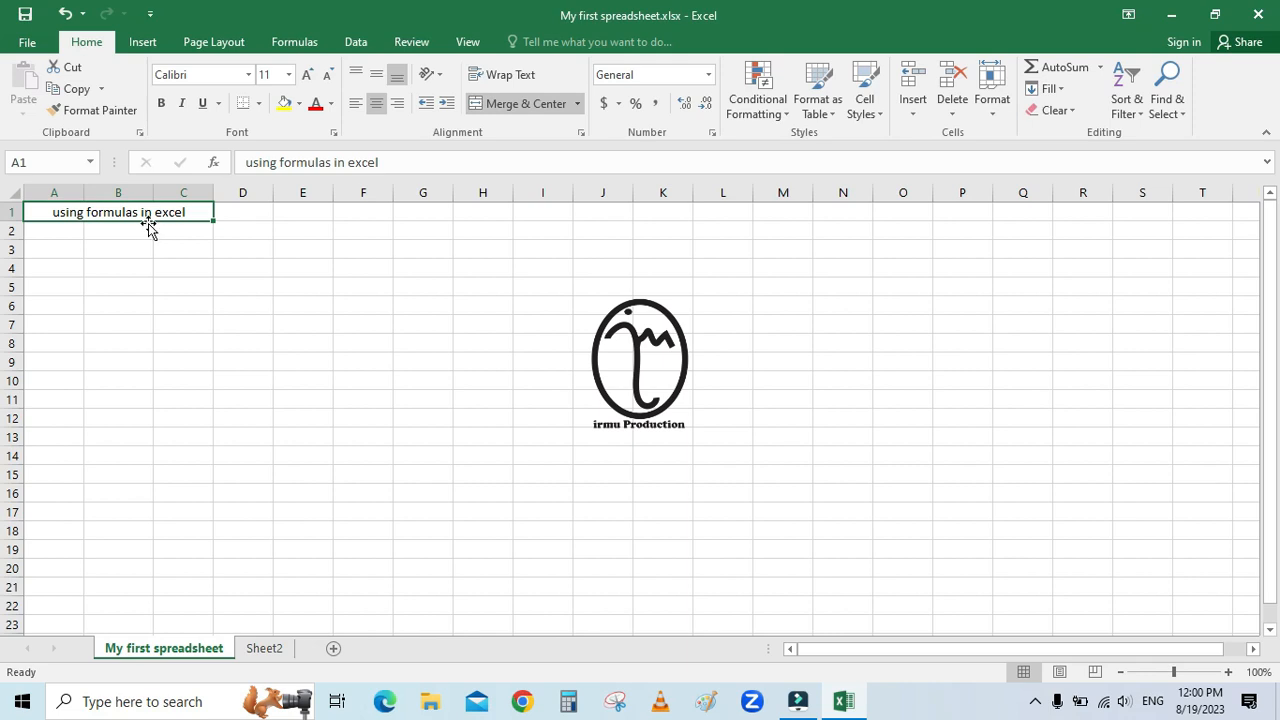
Step: Enter the heading "adding two cells" in cell A2
left_click(59, 232)
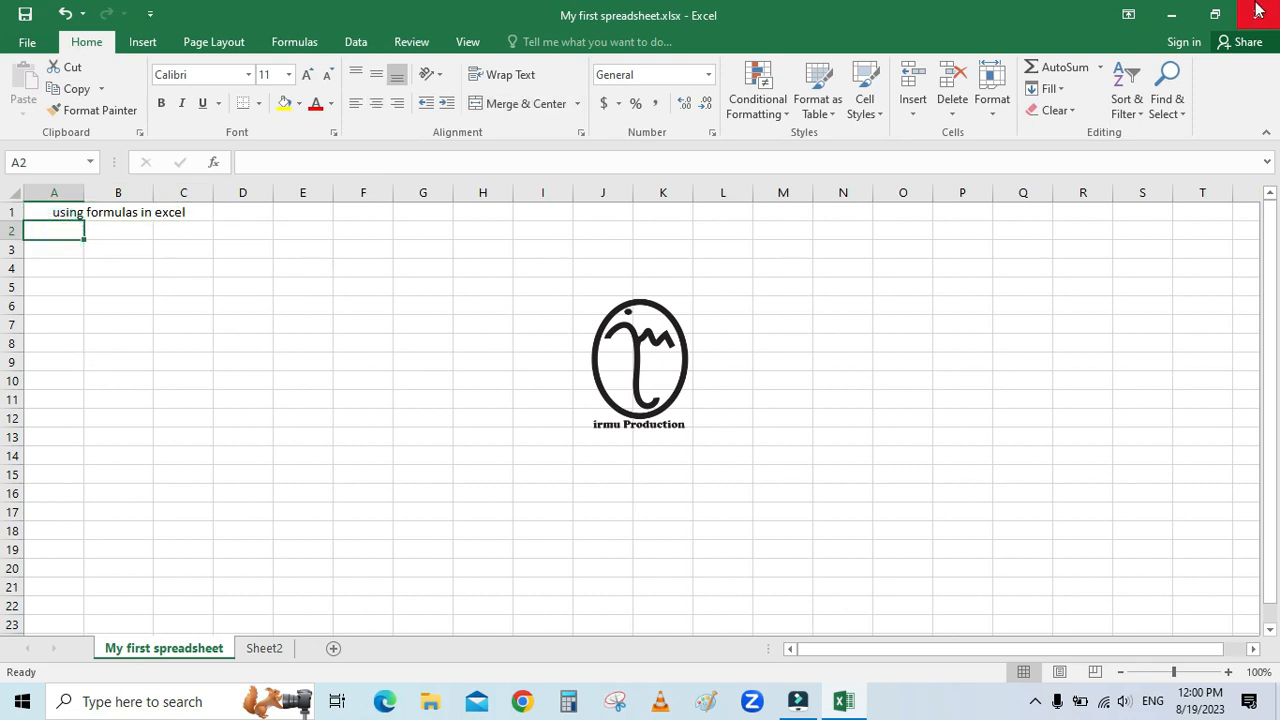
type("addin")
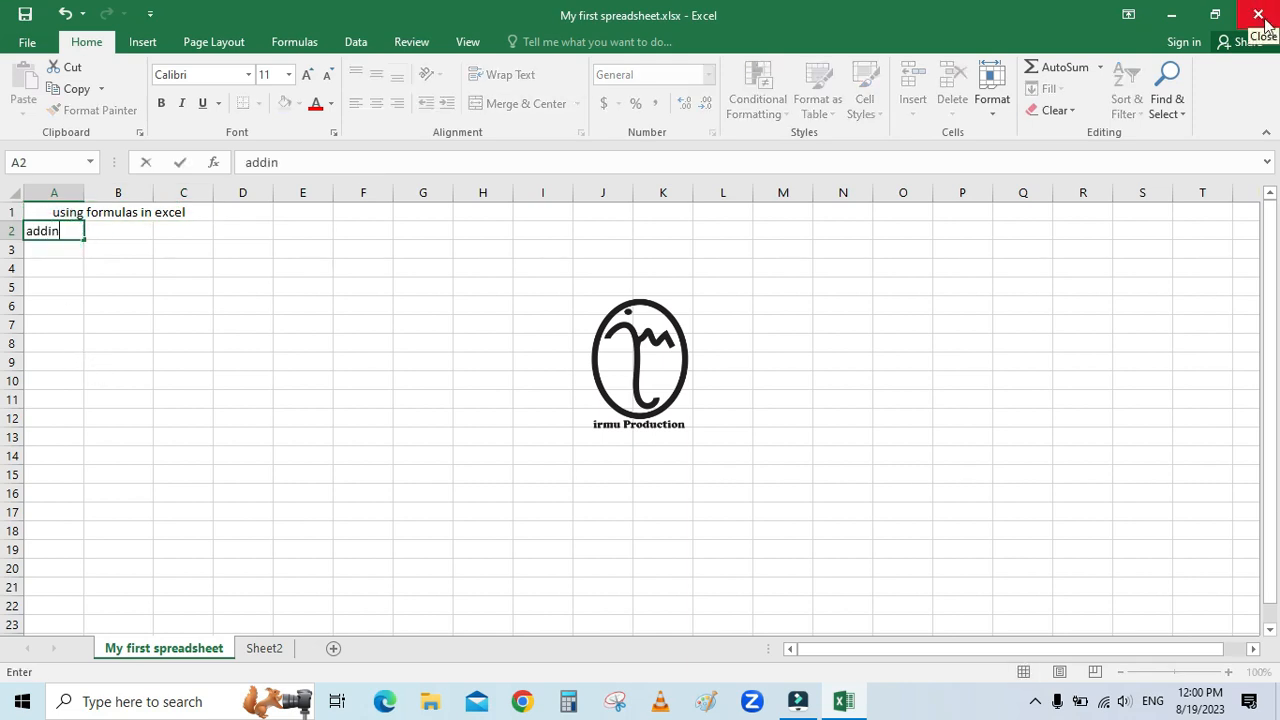
type("g two cell")
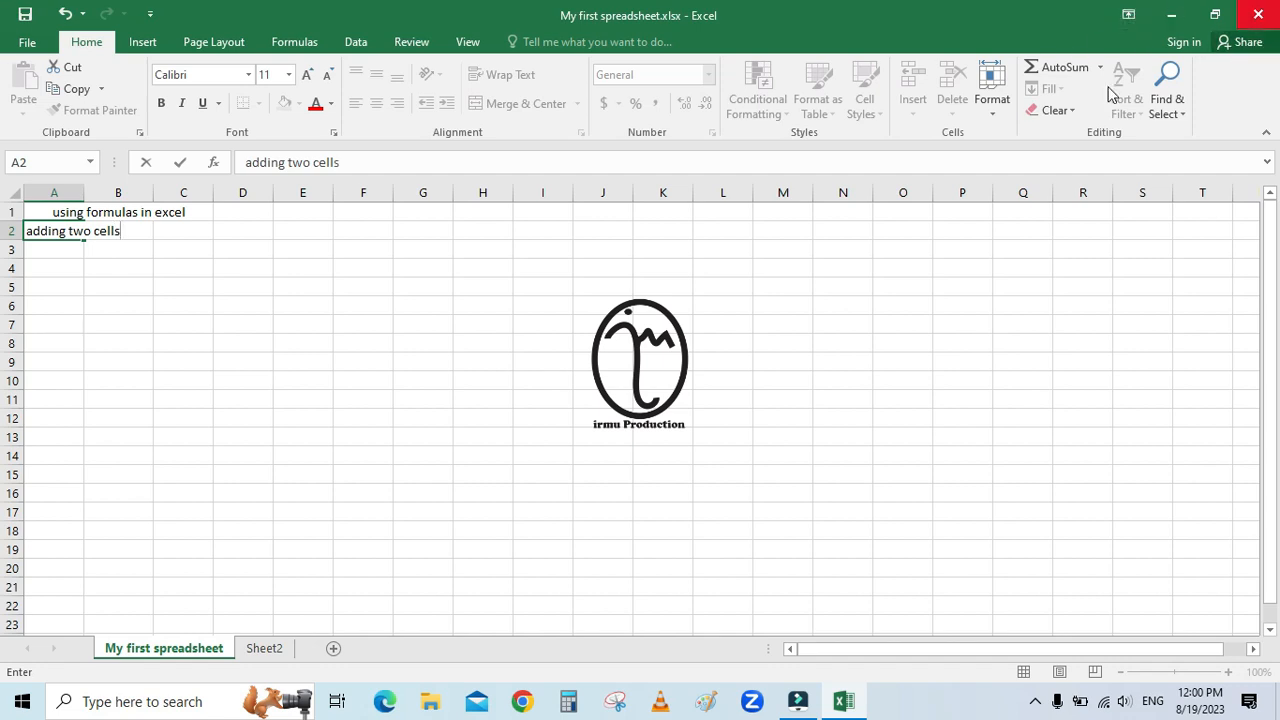
type("s")
left_click(46, 320)
Step: Enter 56 in cell A3 and 67 in cell B3
left_click(47, 250)
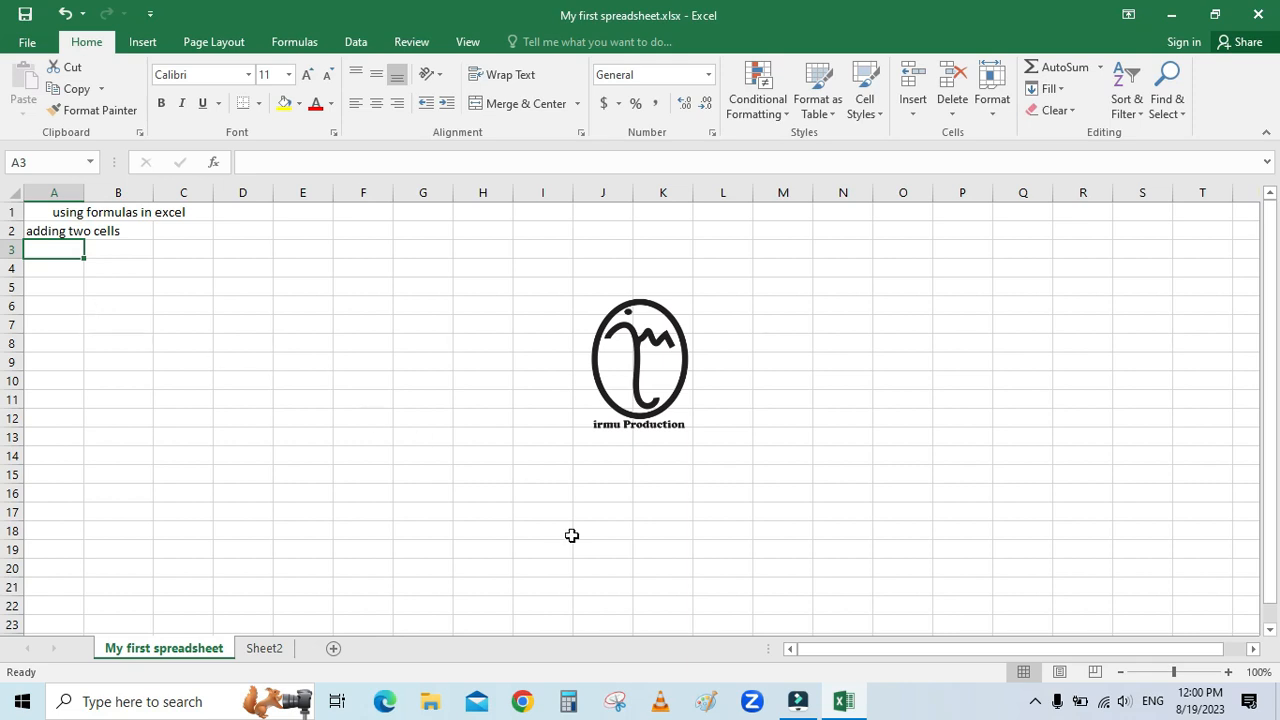
type("56")
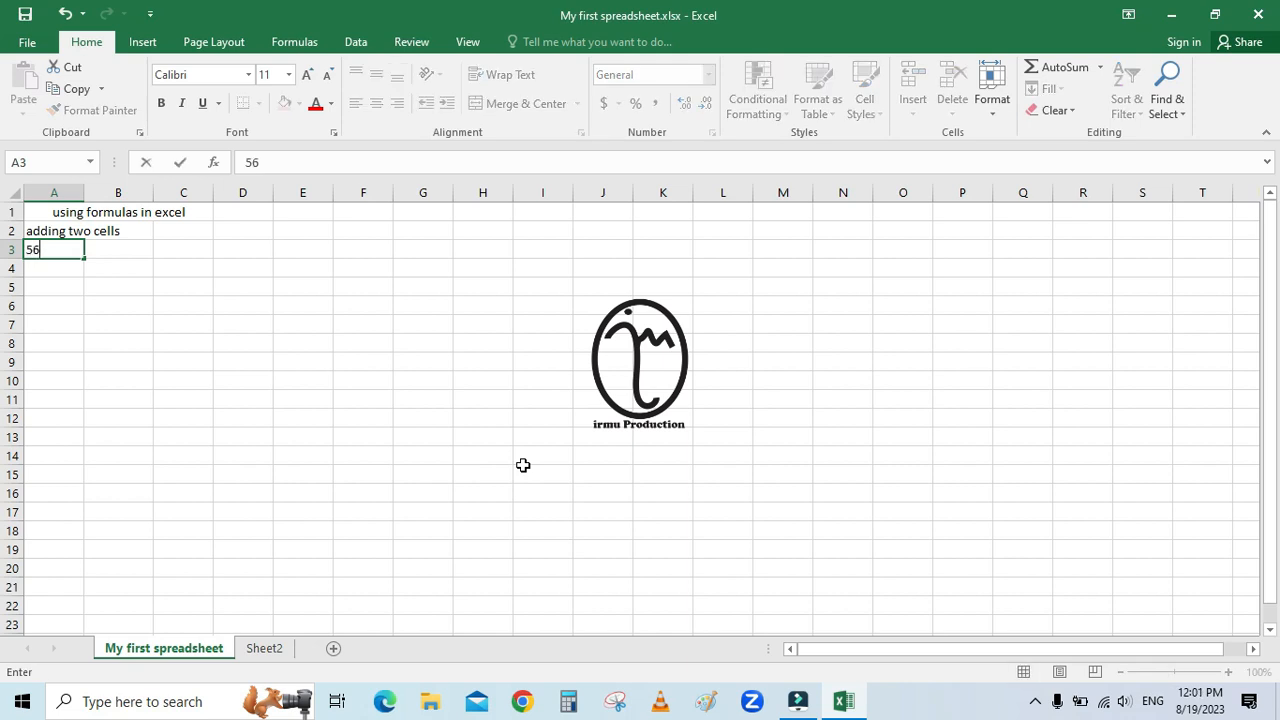
left_click(115, 249)
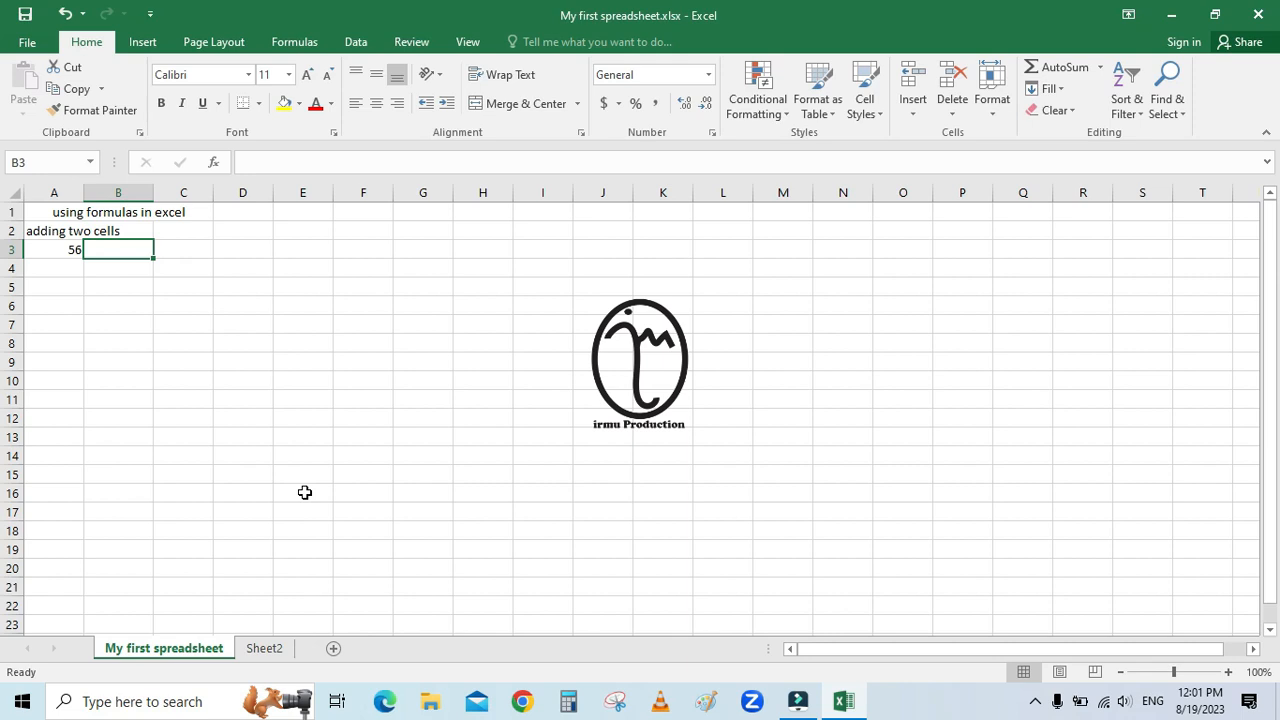
type("67")
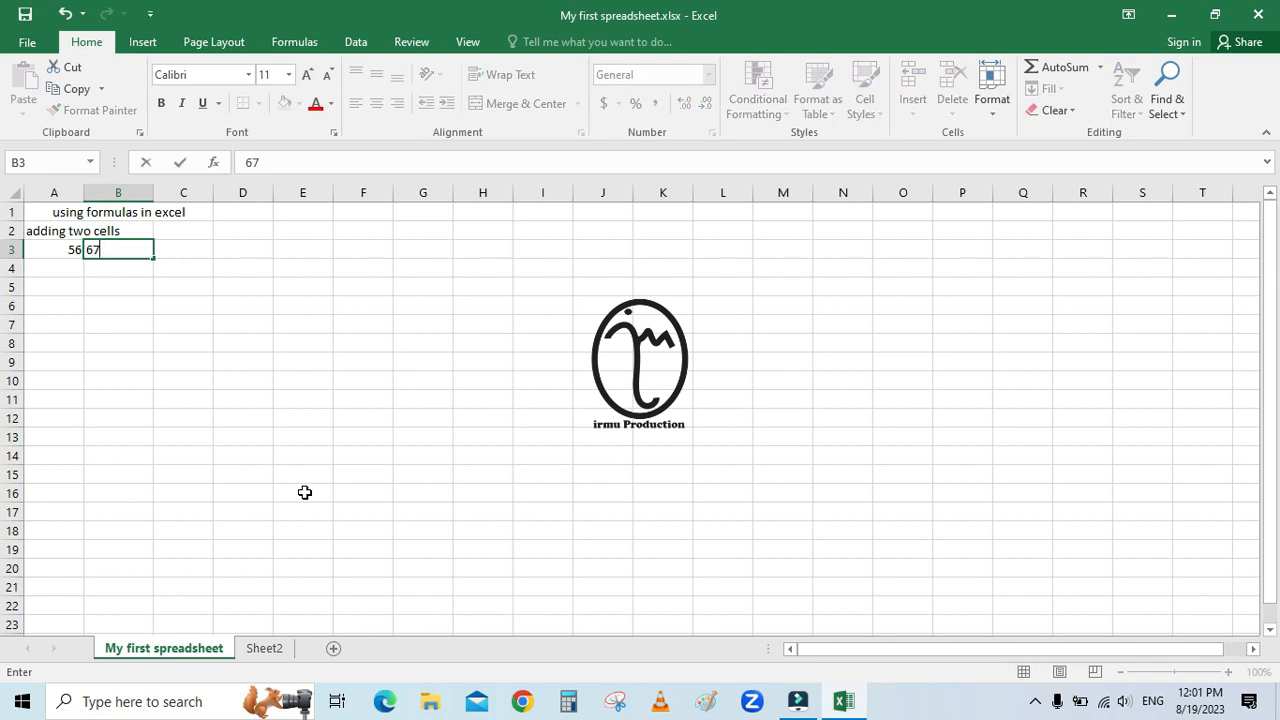
left_click(112, 378)
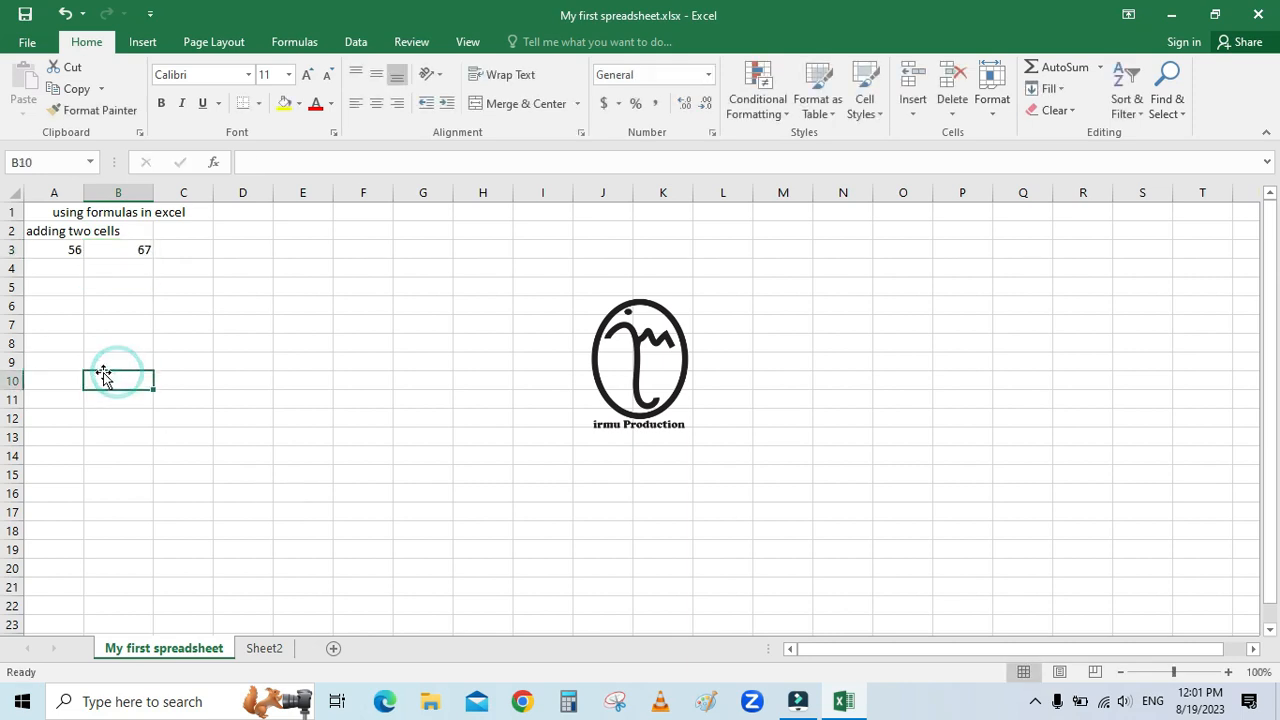
Step: Enter the formula =A3+B3 in cell C3 to add the two numbers in row 3
left_click(180, 253)
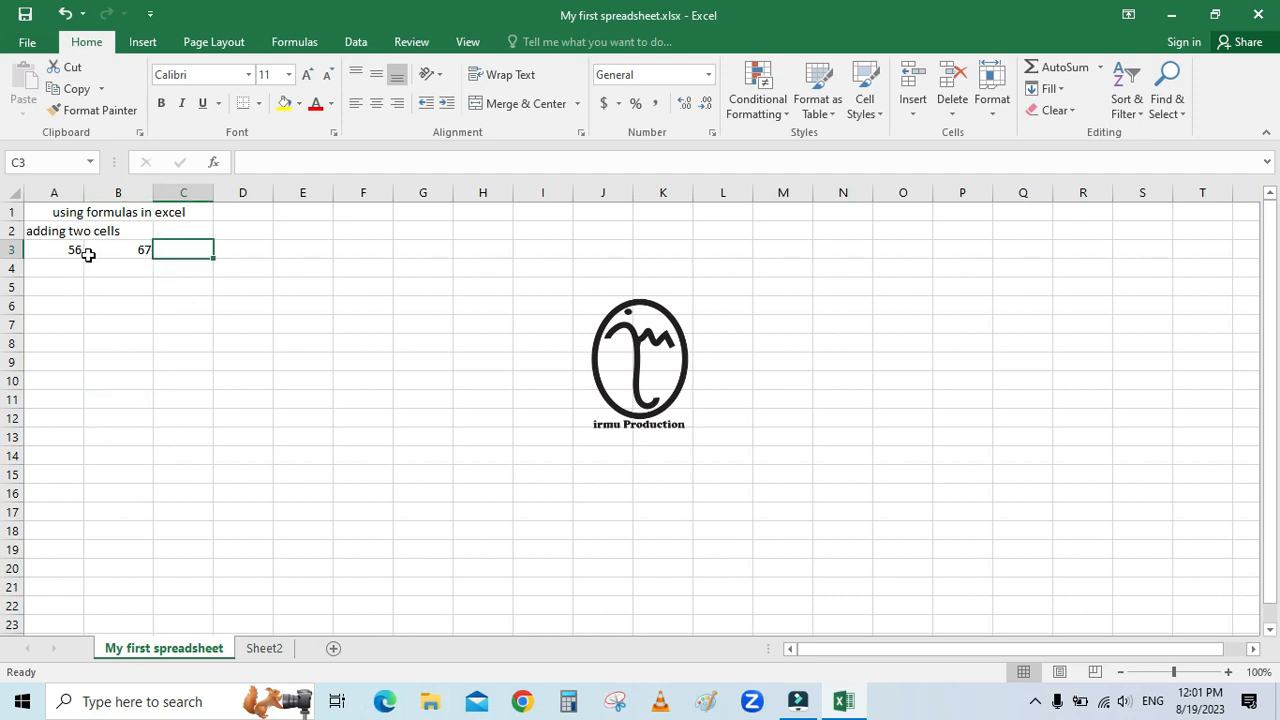
left_click(58, 251)
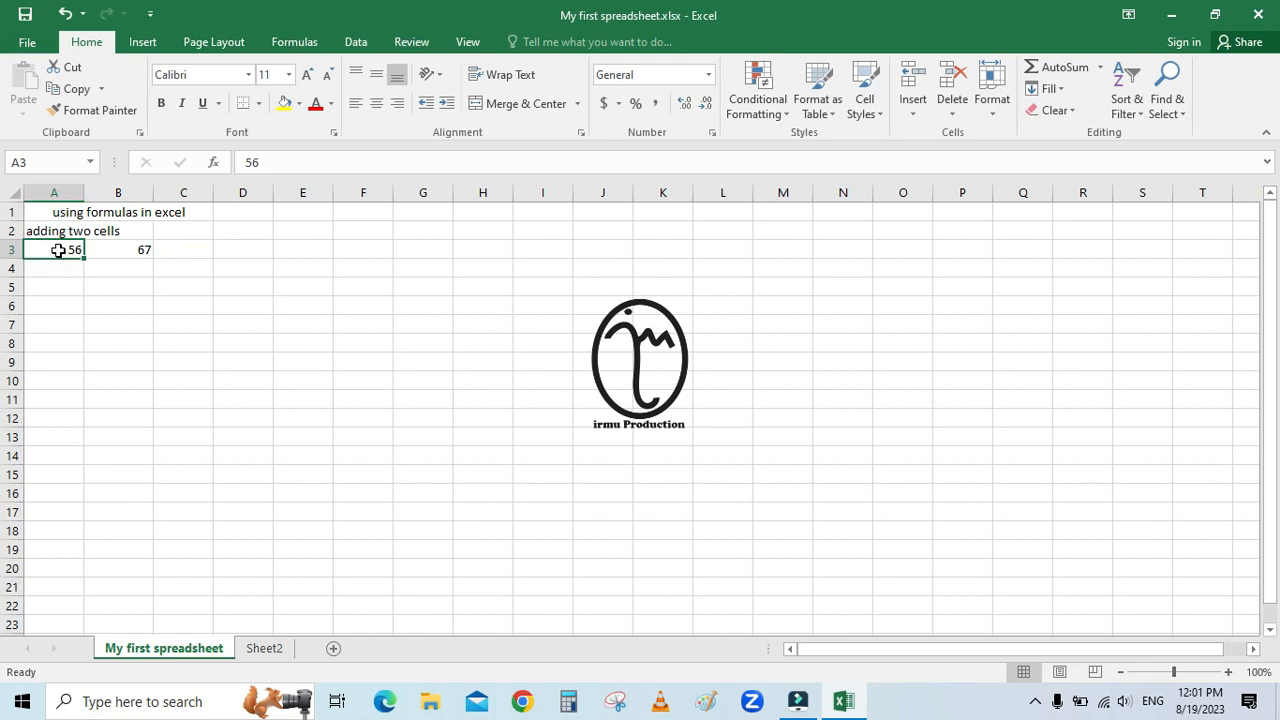
left_click(120, 251)
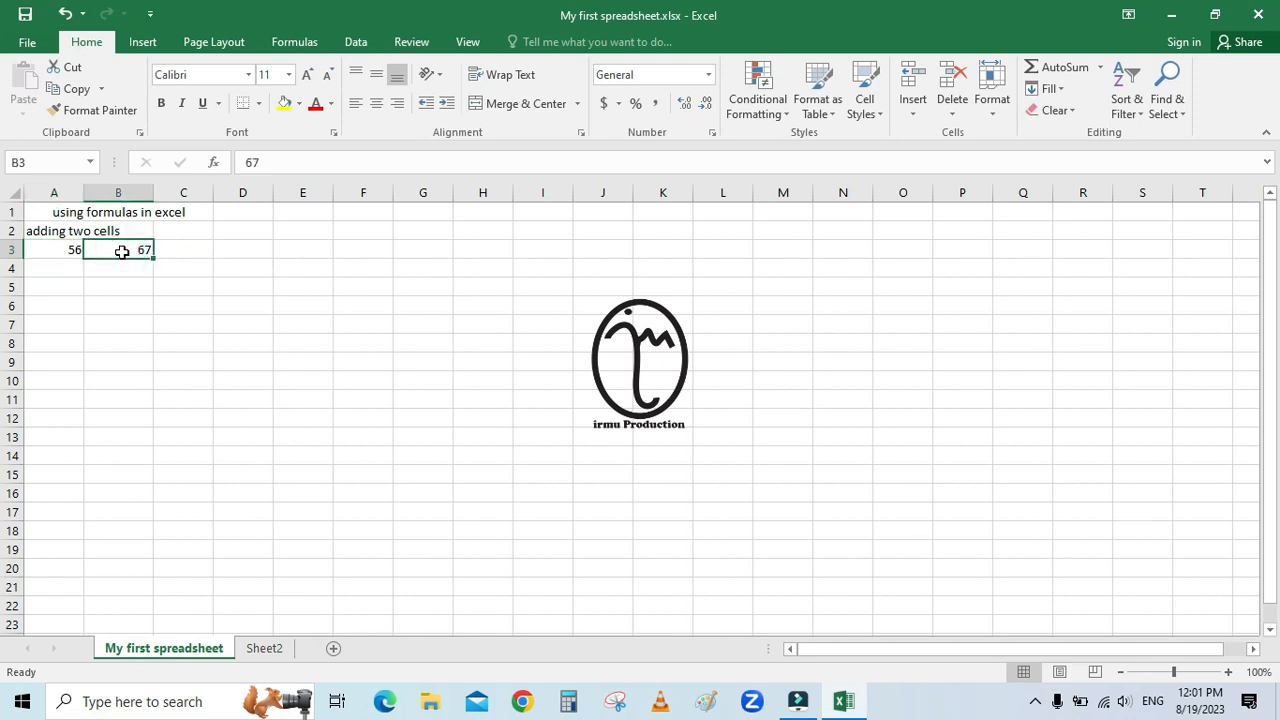
left_click(177, 250)
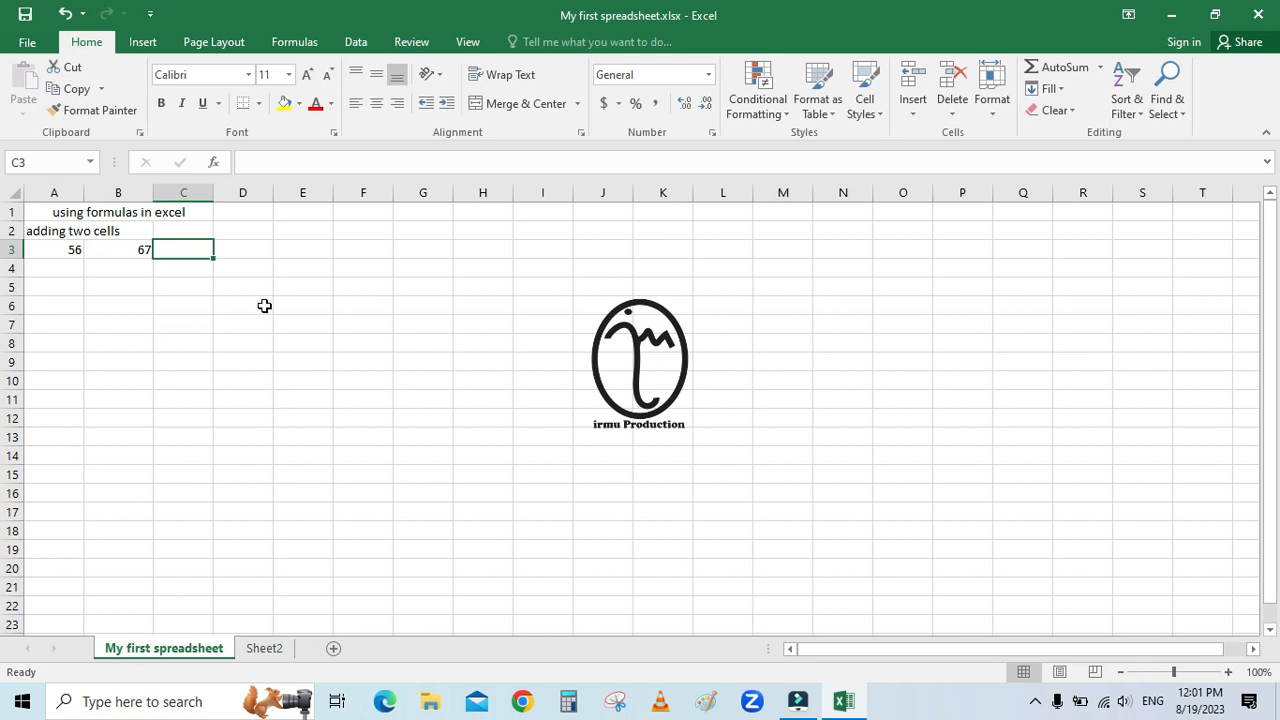
type("=")
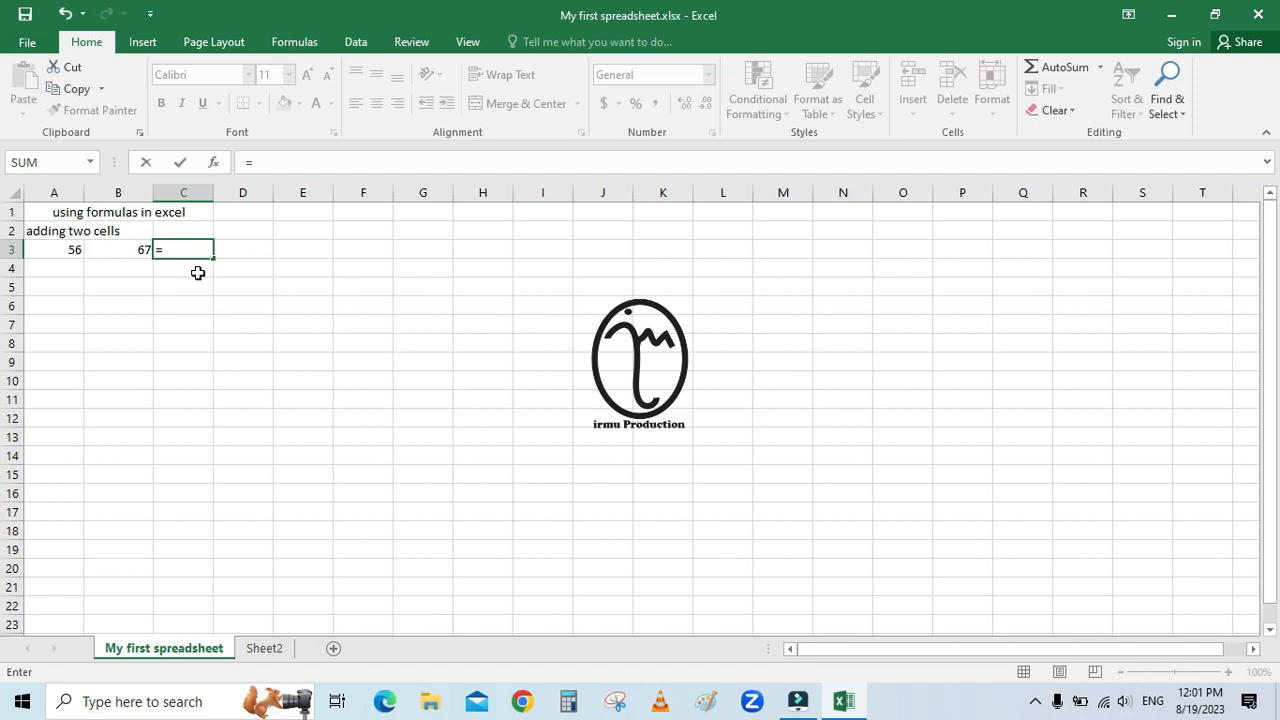
type("A4")
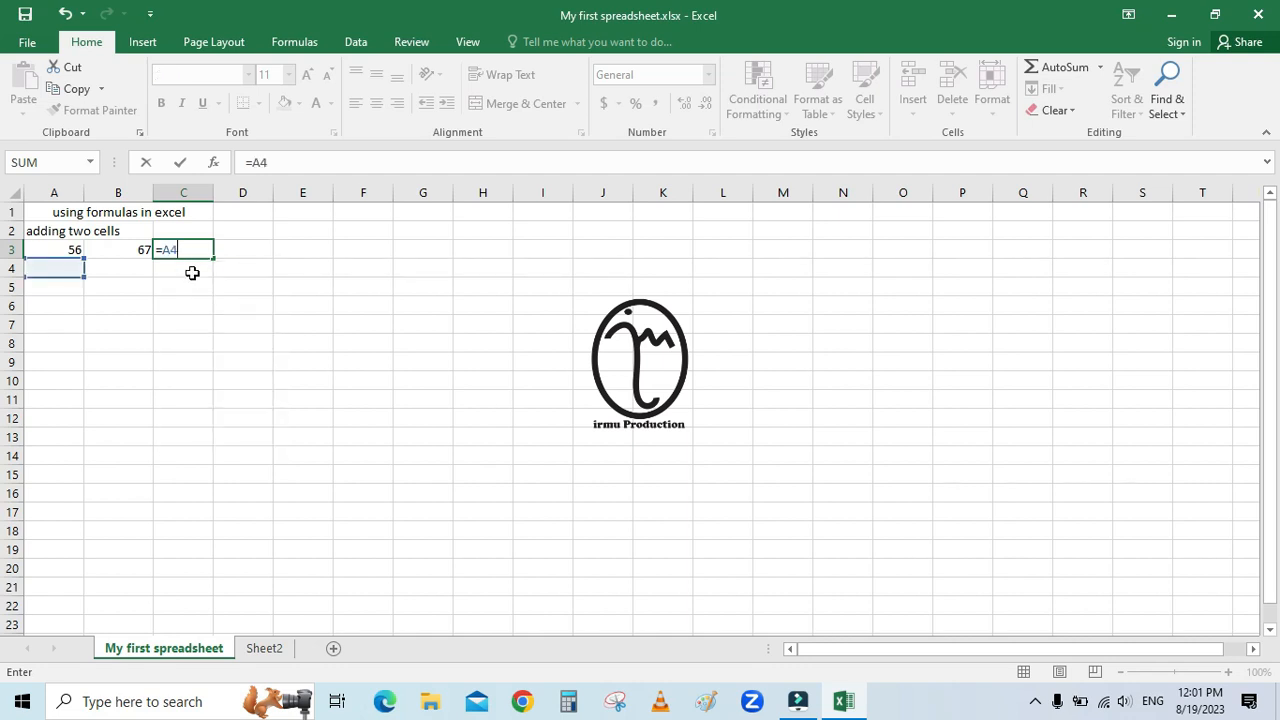
key("BackSpace")
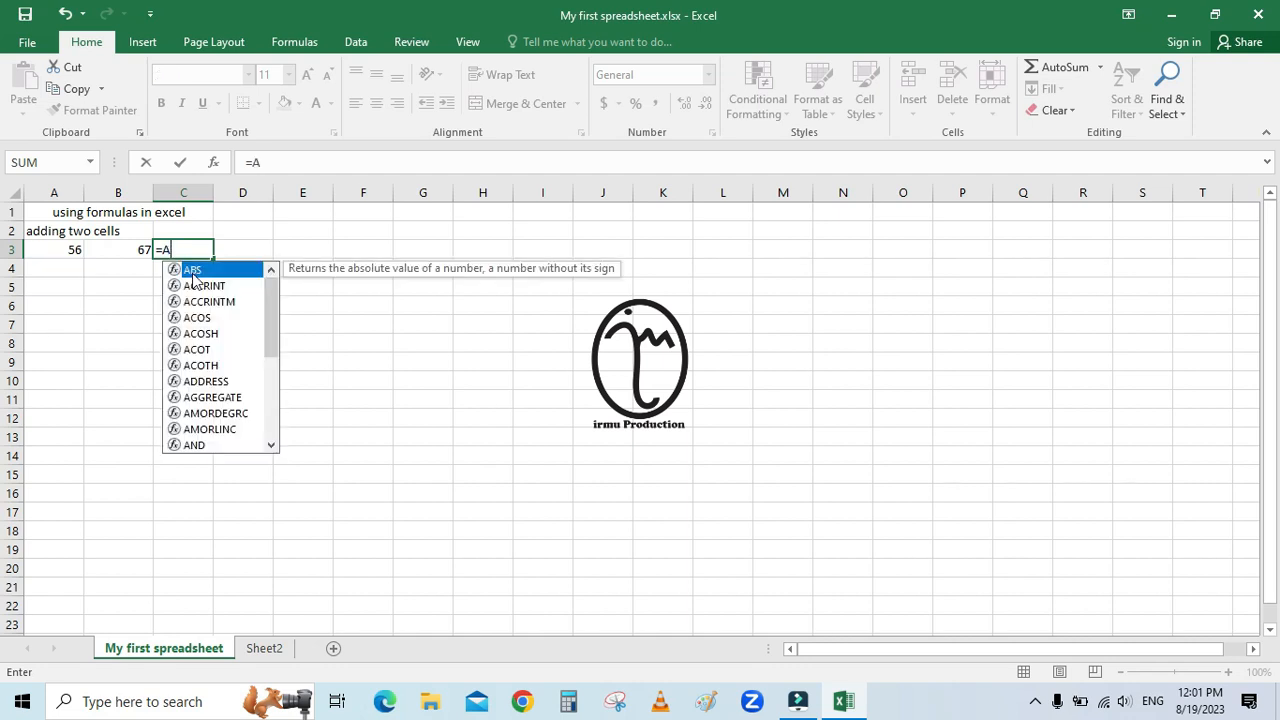
type("3+")
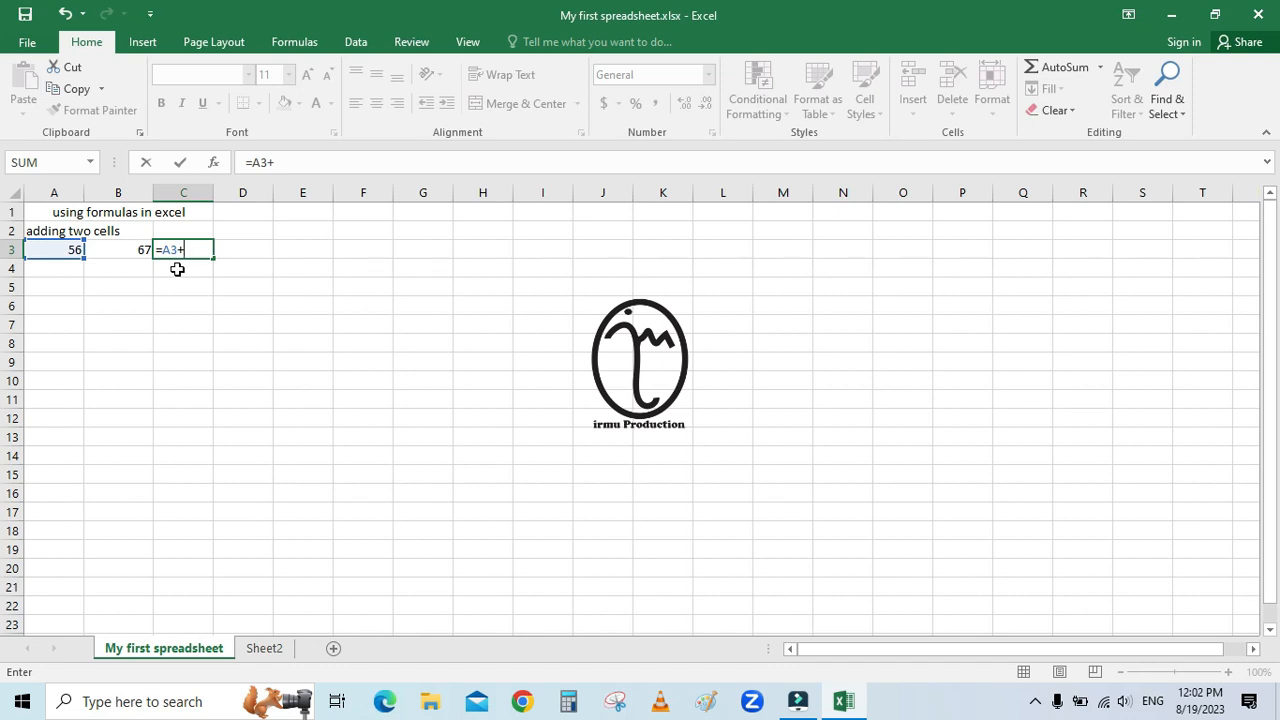
type("B3")
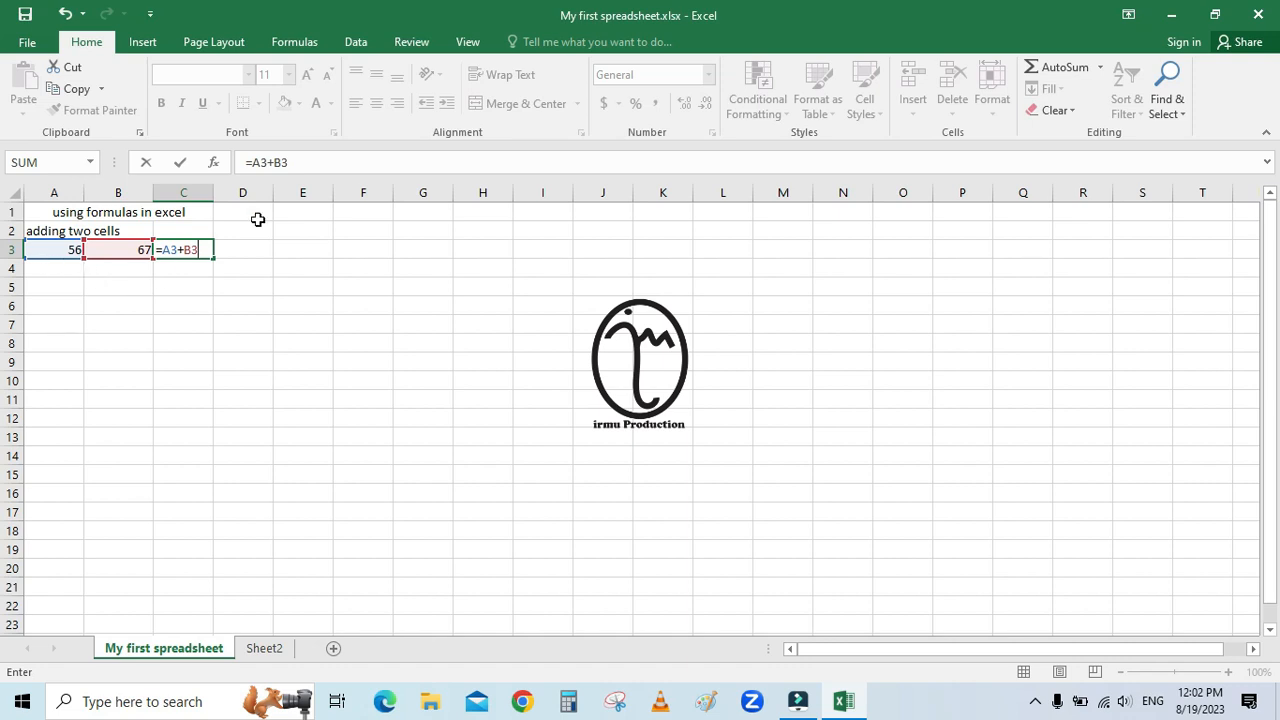
left_click(295, 163)
key("Return")
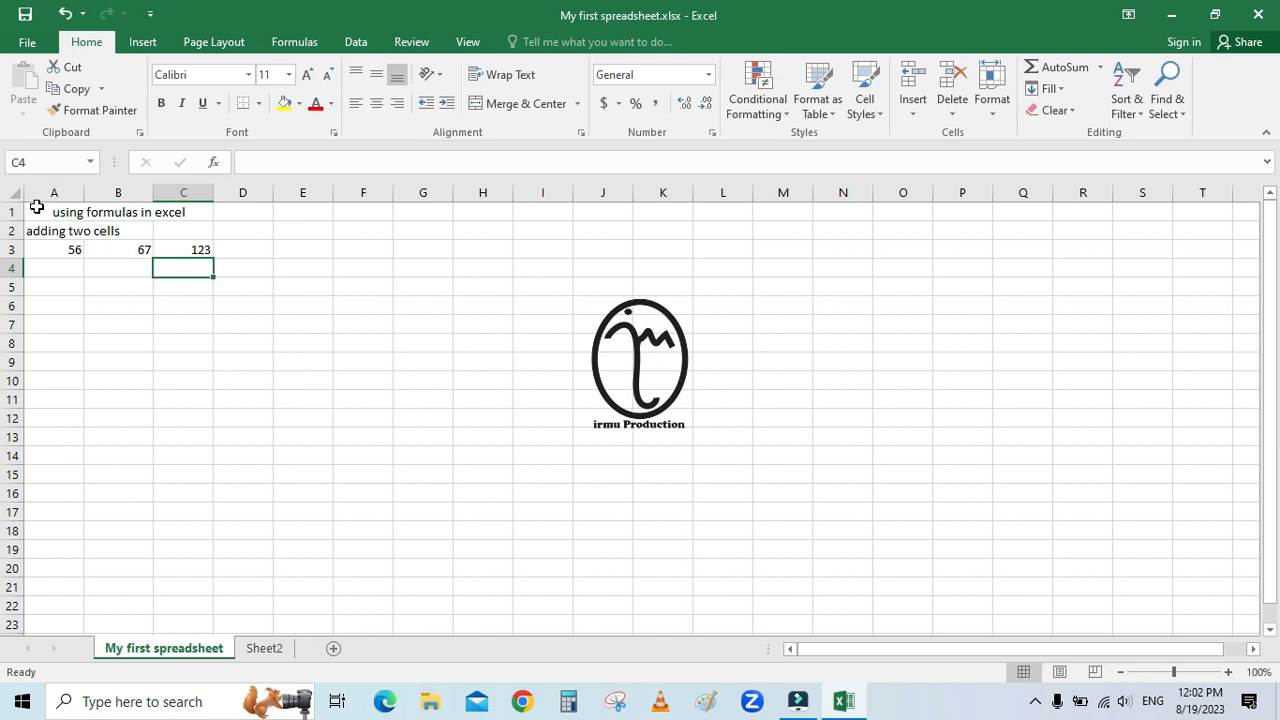
Step: Enter 45 in cell A4 and 30 in cell B4
left_click(58, 270)
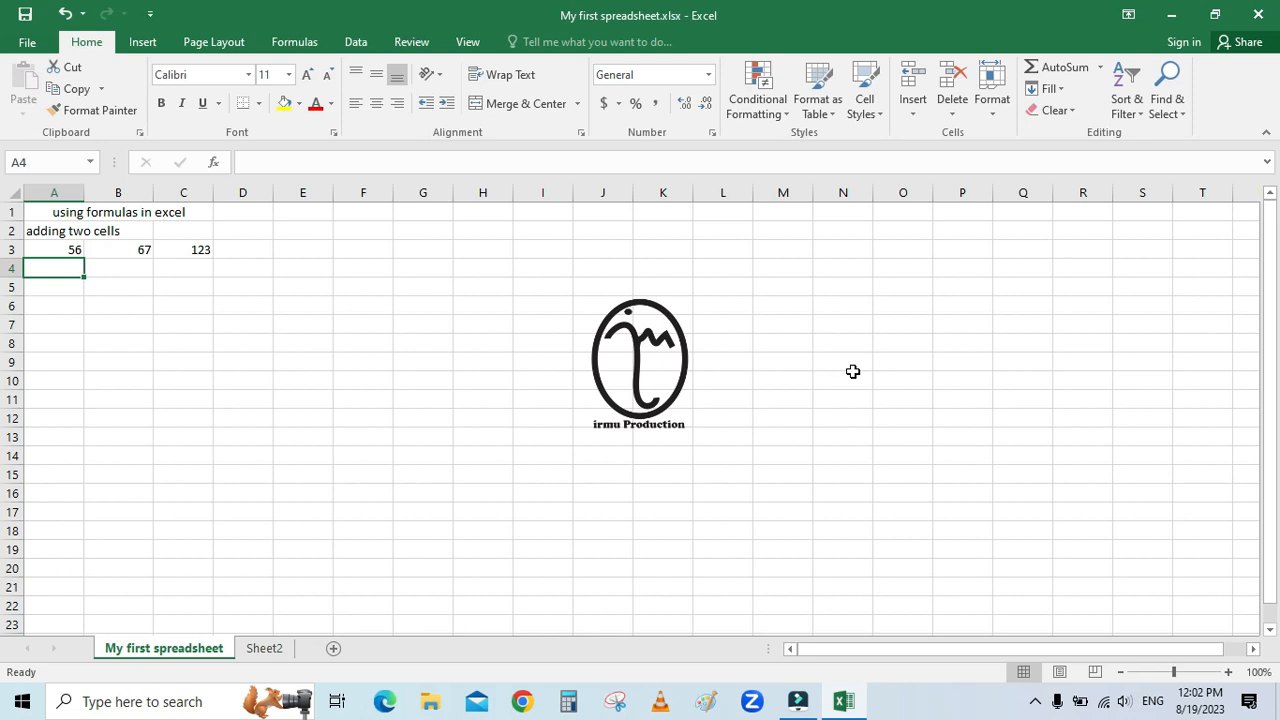
type("45")
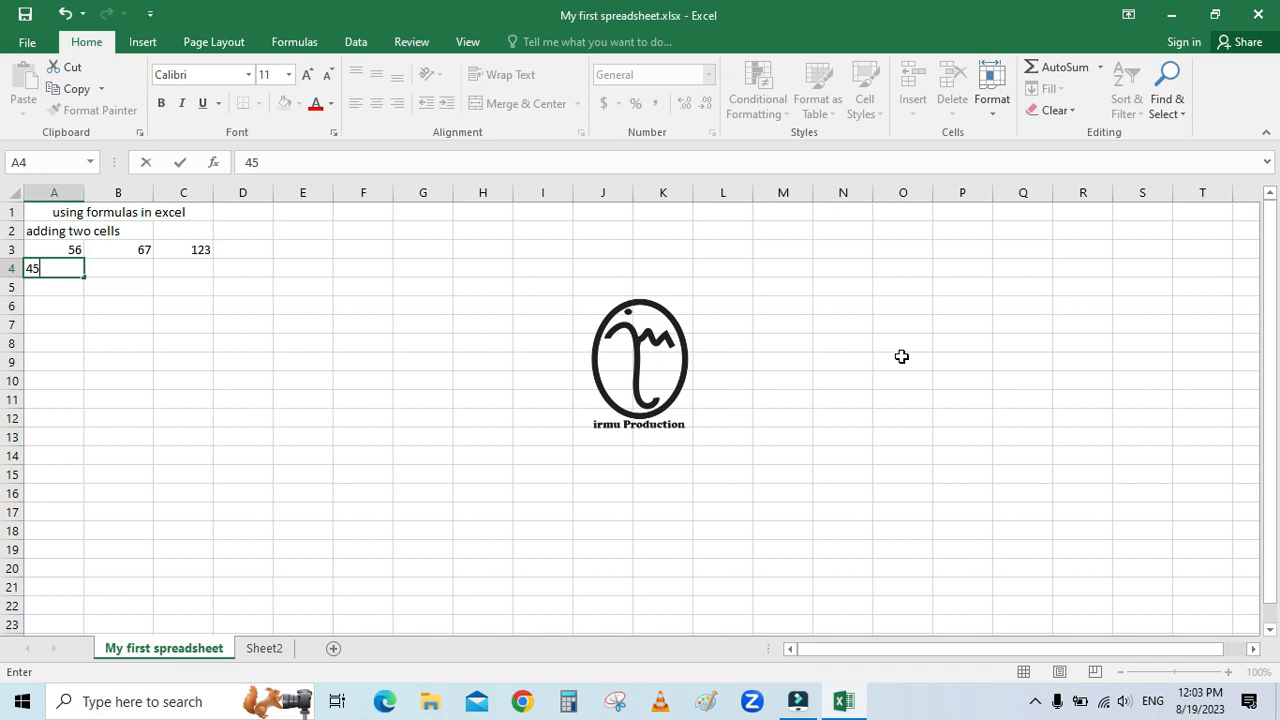
key("Tab")
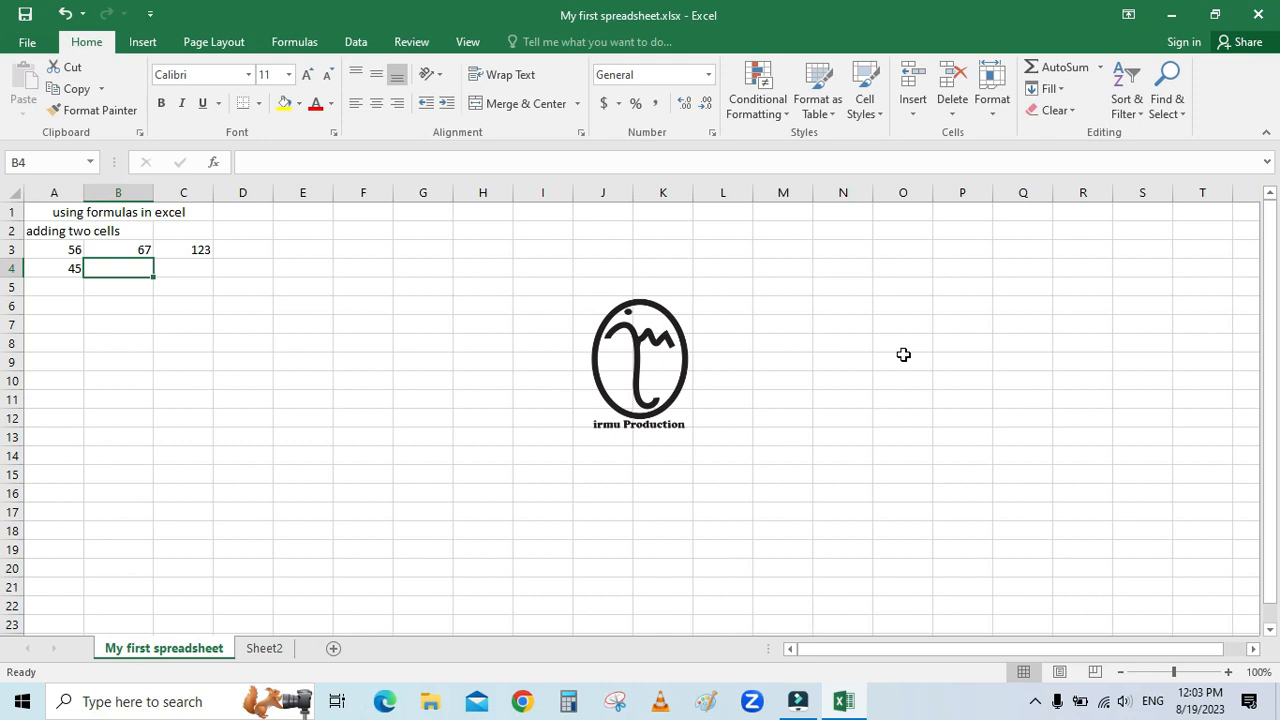
type("30")
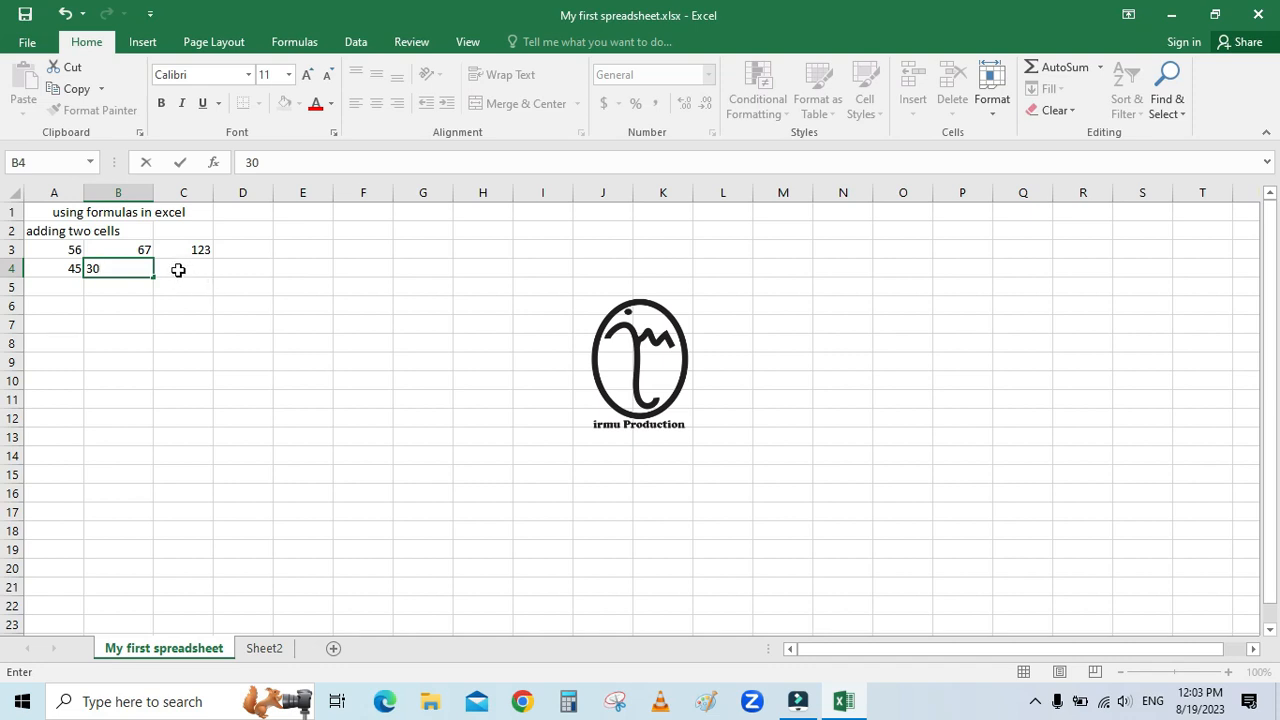
left_click(178, 270)
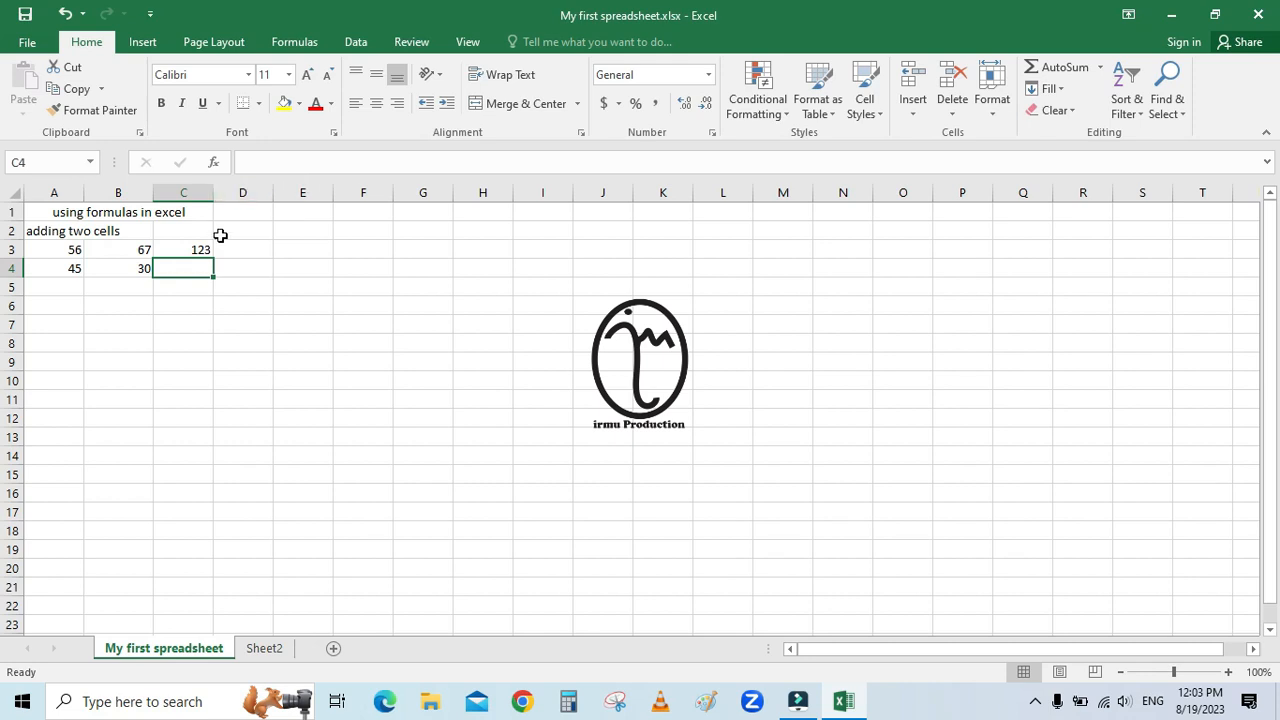
Step: Add the two numbers in row 4 with the formula =A4+B4 in cell C4
left_click(183, 272)
type("=")
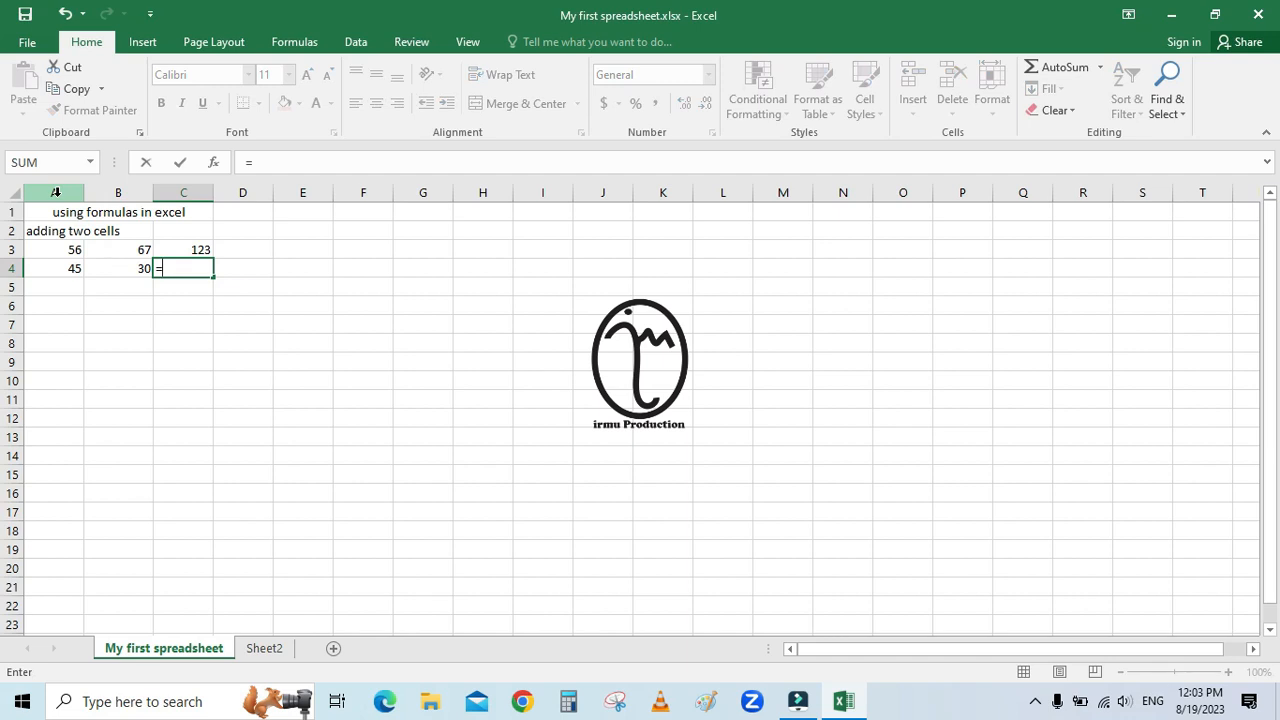
type("A4")
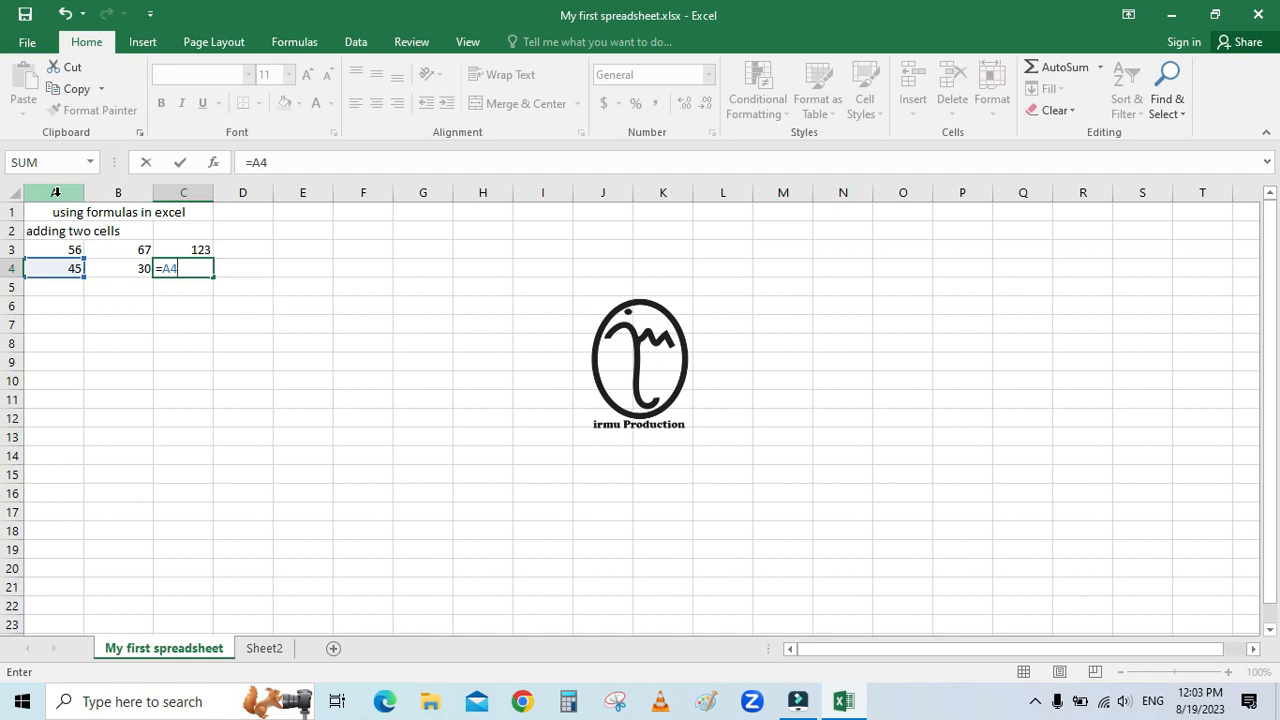
type("+")
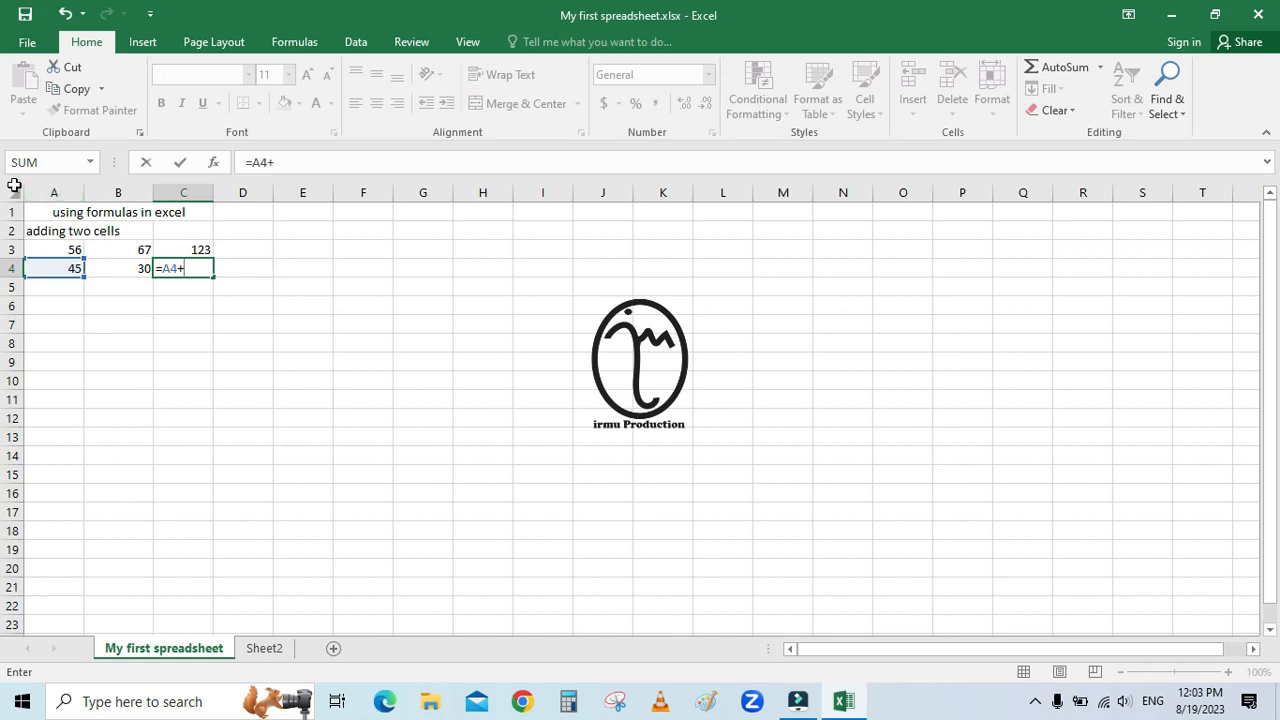
type("B4")
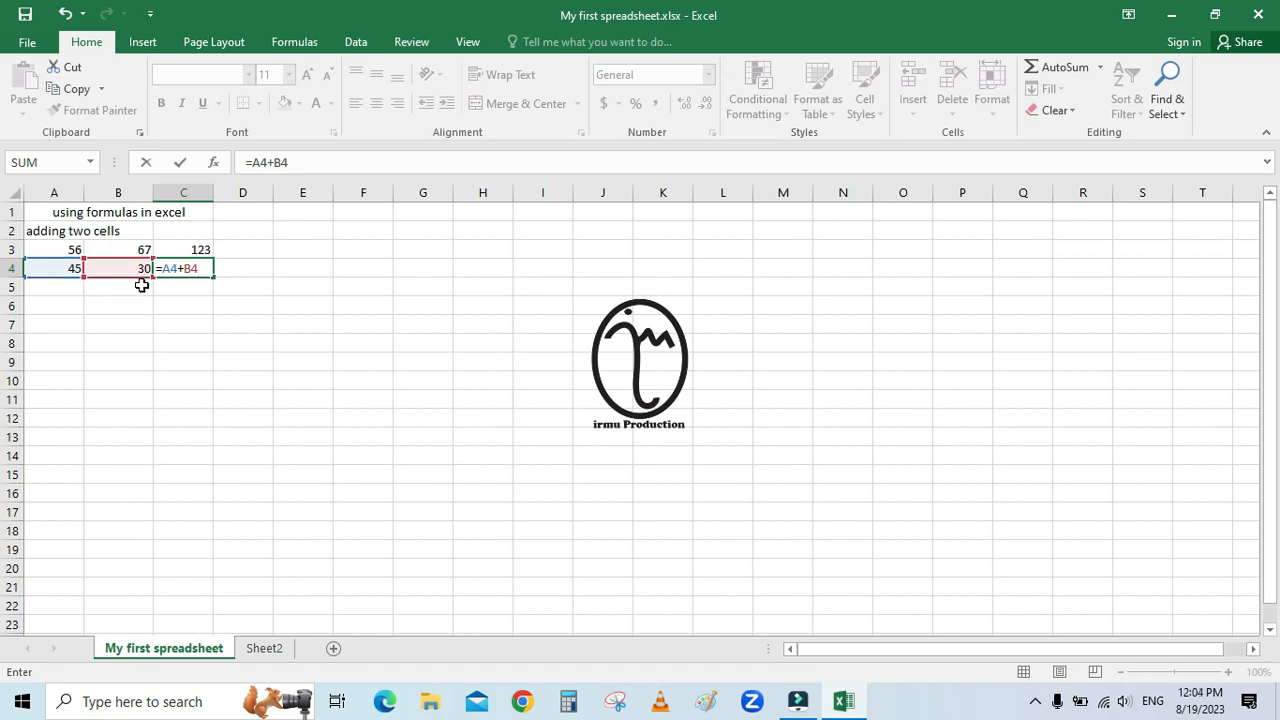
key("Return")
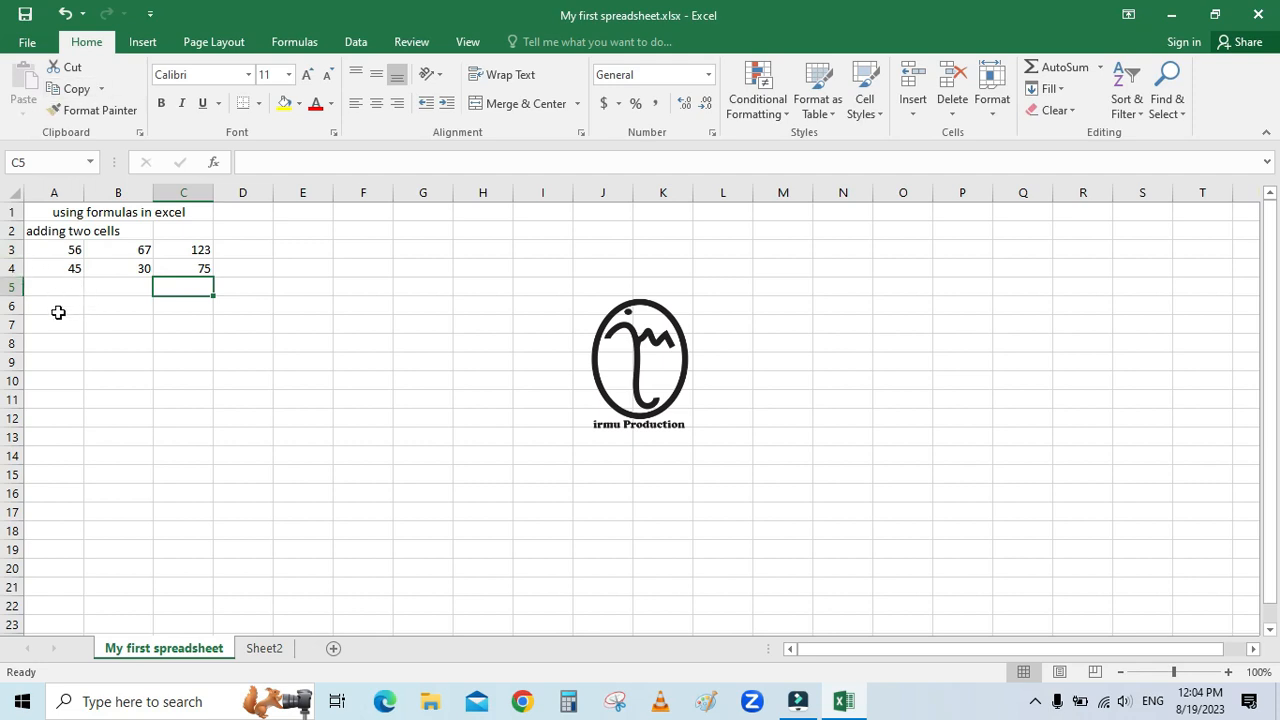
Step: Enter the heading "ADDING MORE THAN TWO CELLS" in cell A6
left_click(54, 311)
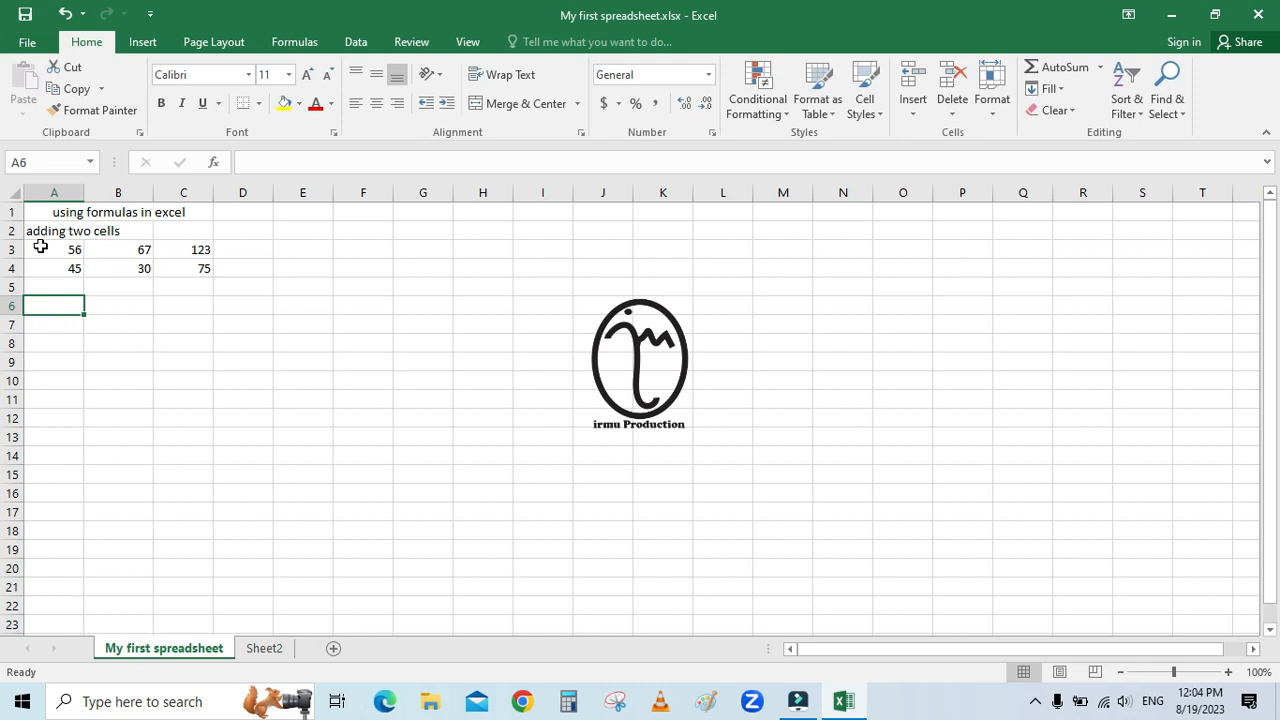
type("ADDING")
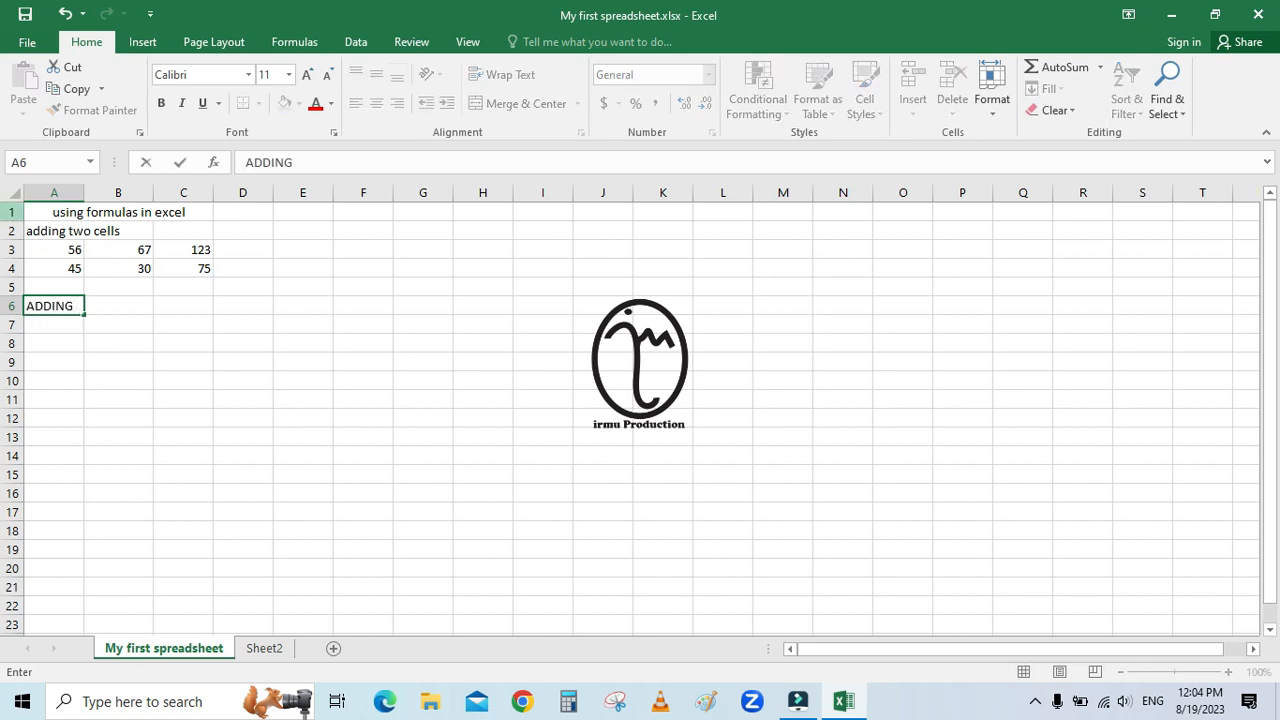
type(" MORE")
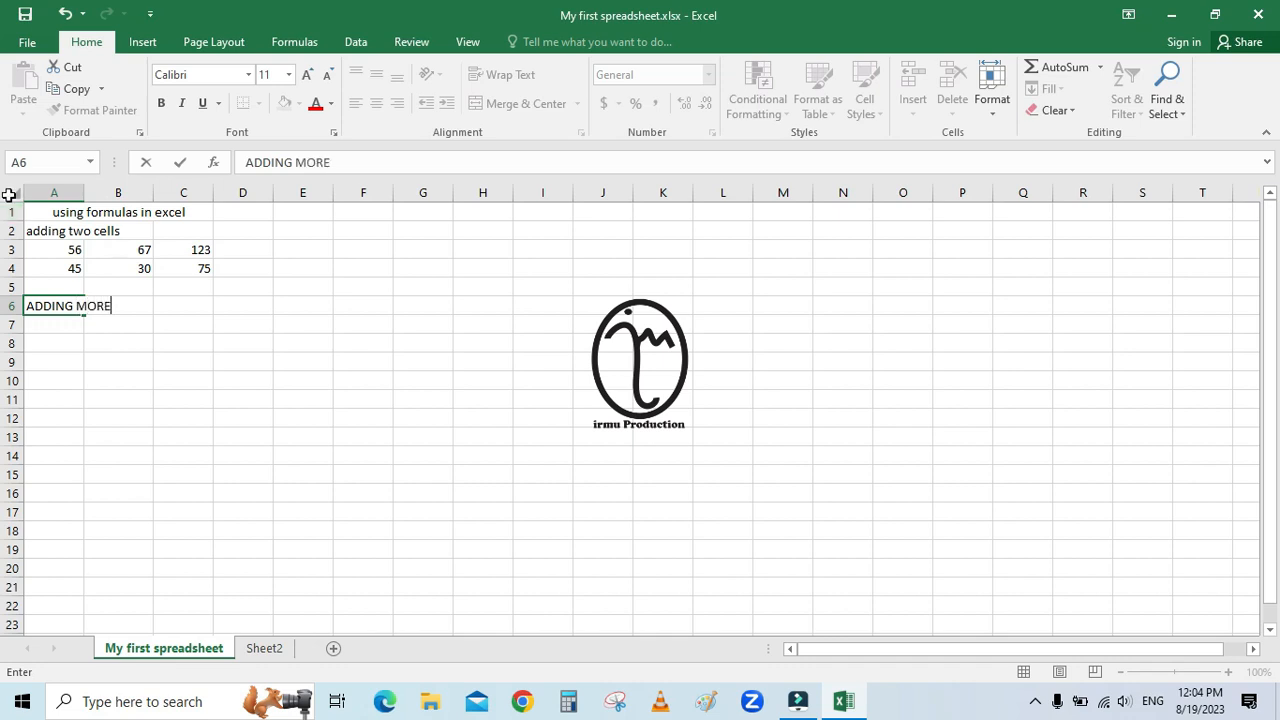
type(" THAN TW")
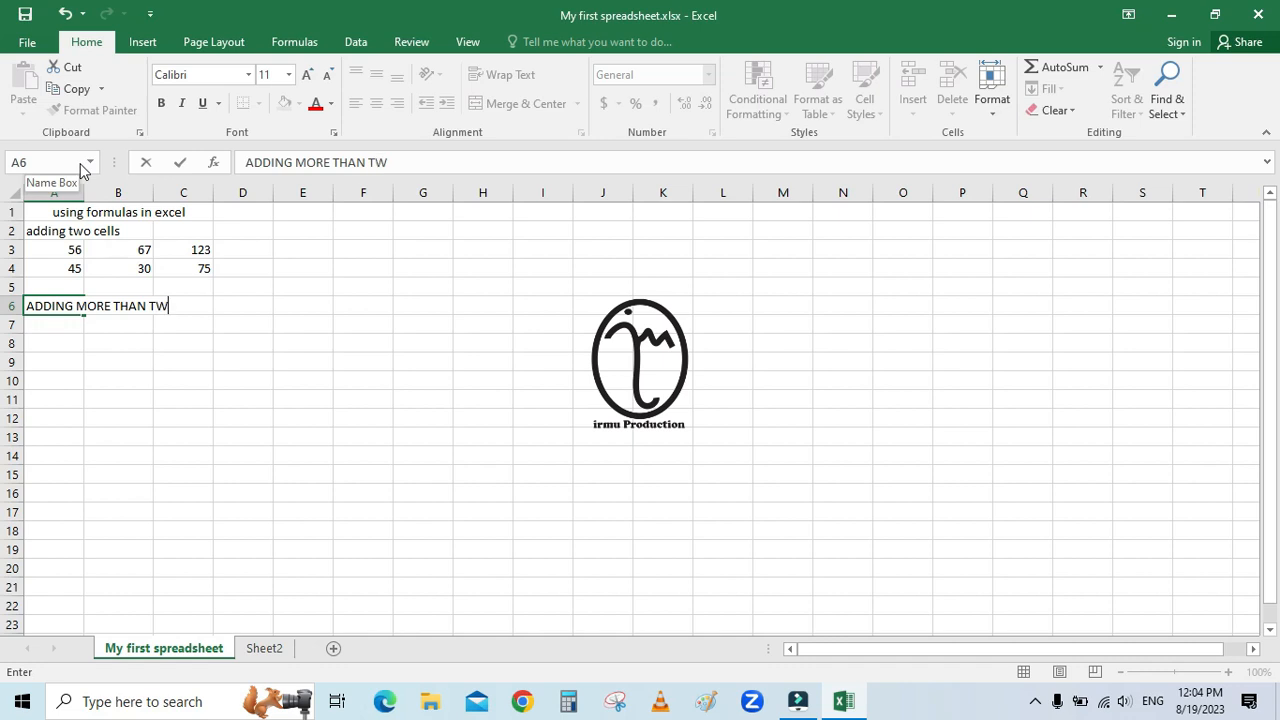
type("O CELLS")
key("Return")
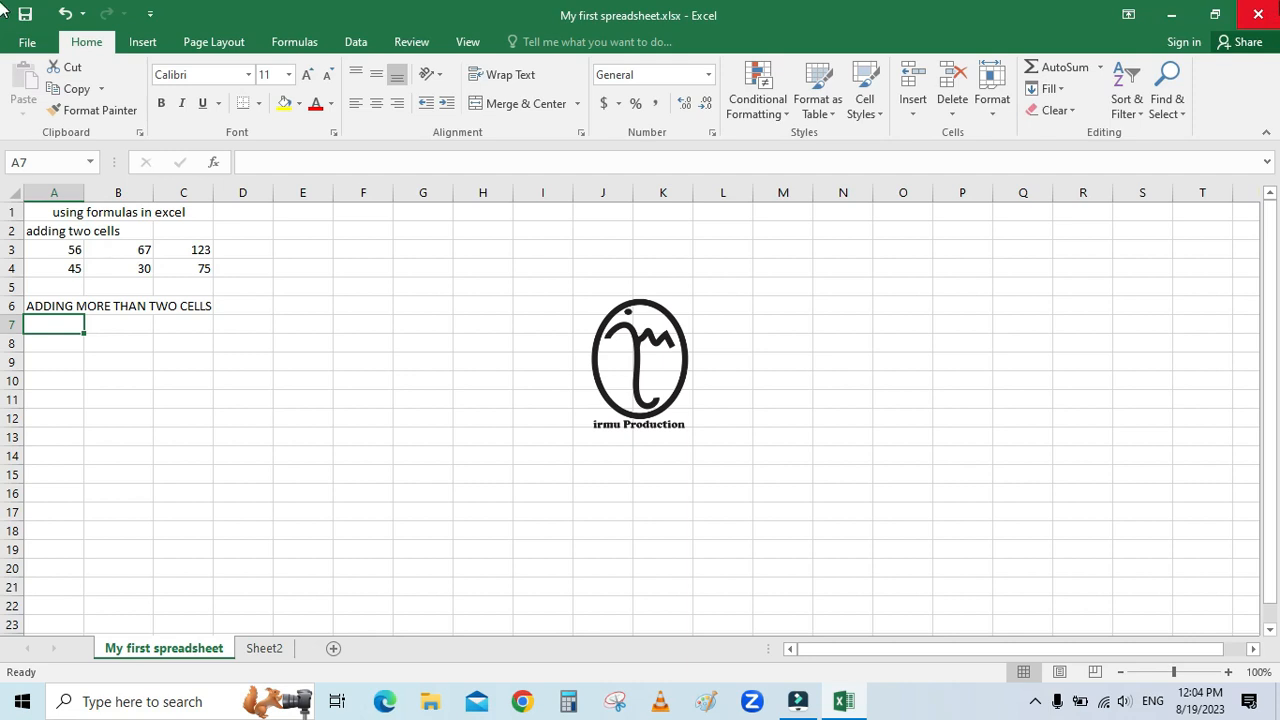
Step: Enter the numbers 34, 78, 45 and 23 across cells A7 to D7
type("34")
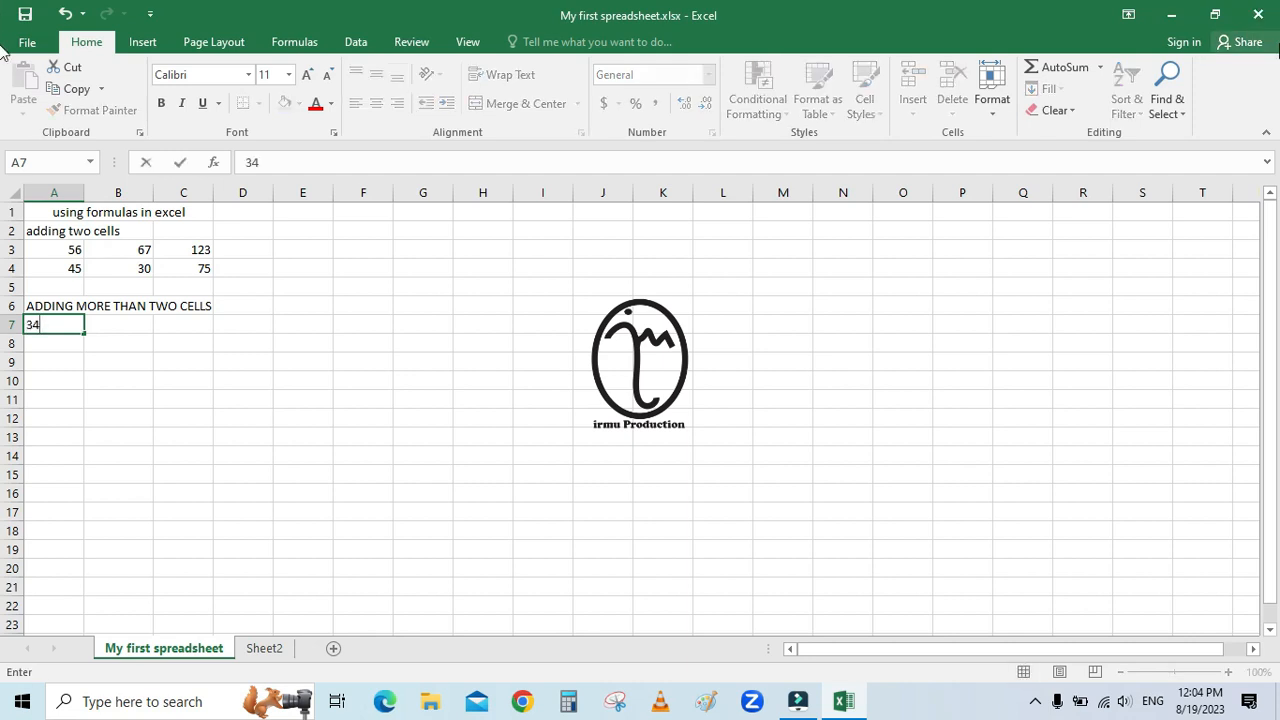
key("Tab")
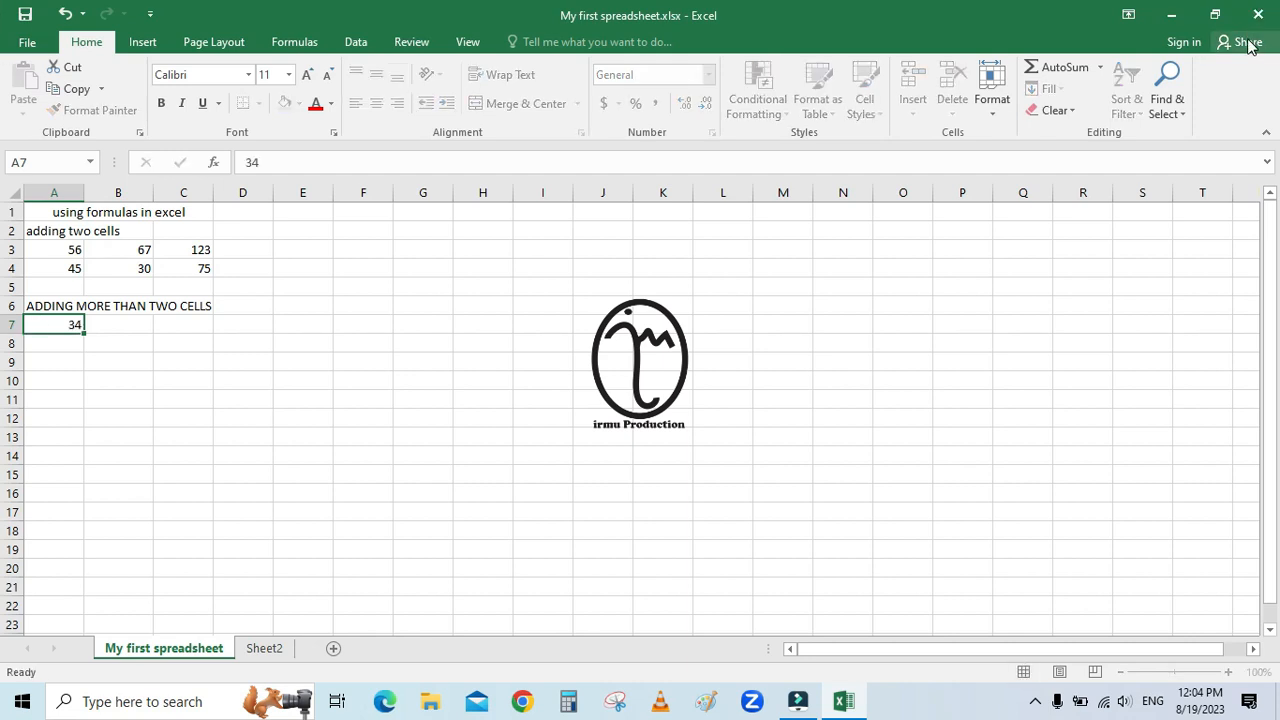
type("78")
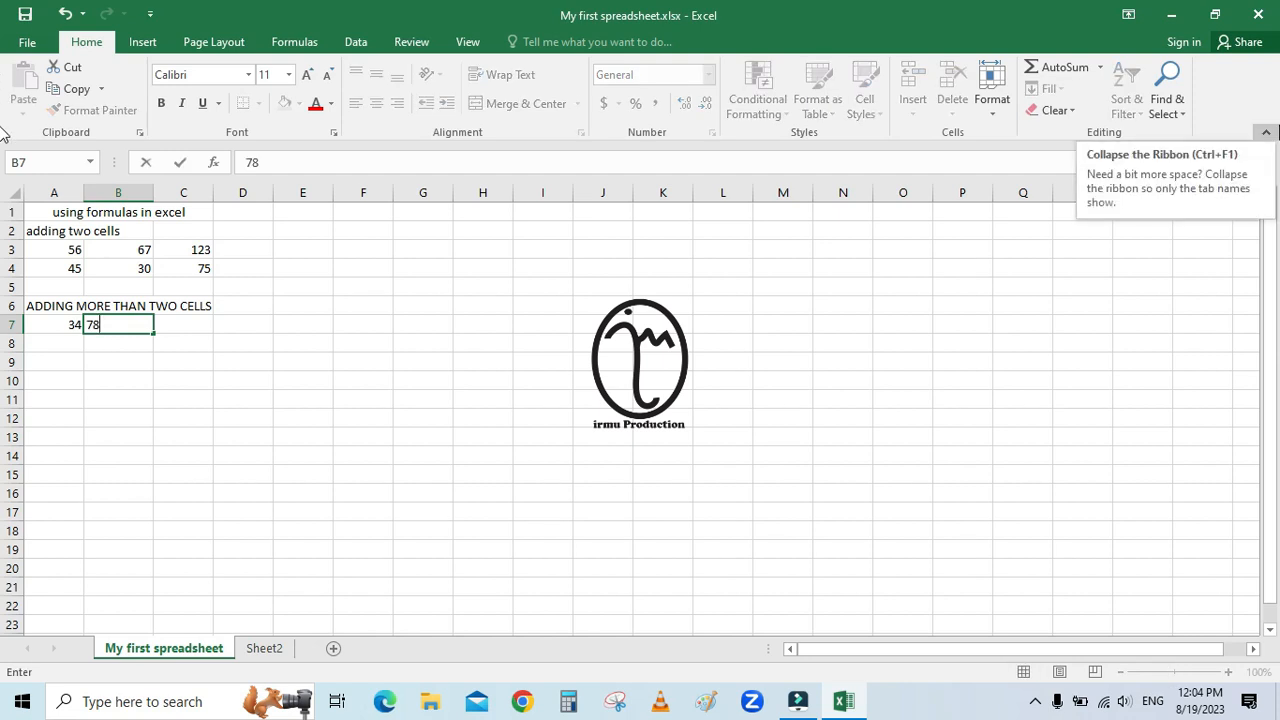
key("Tab")
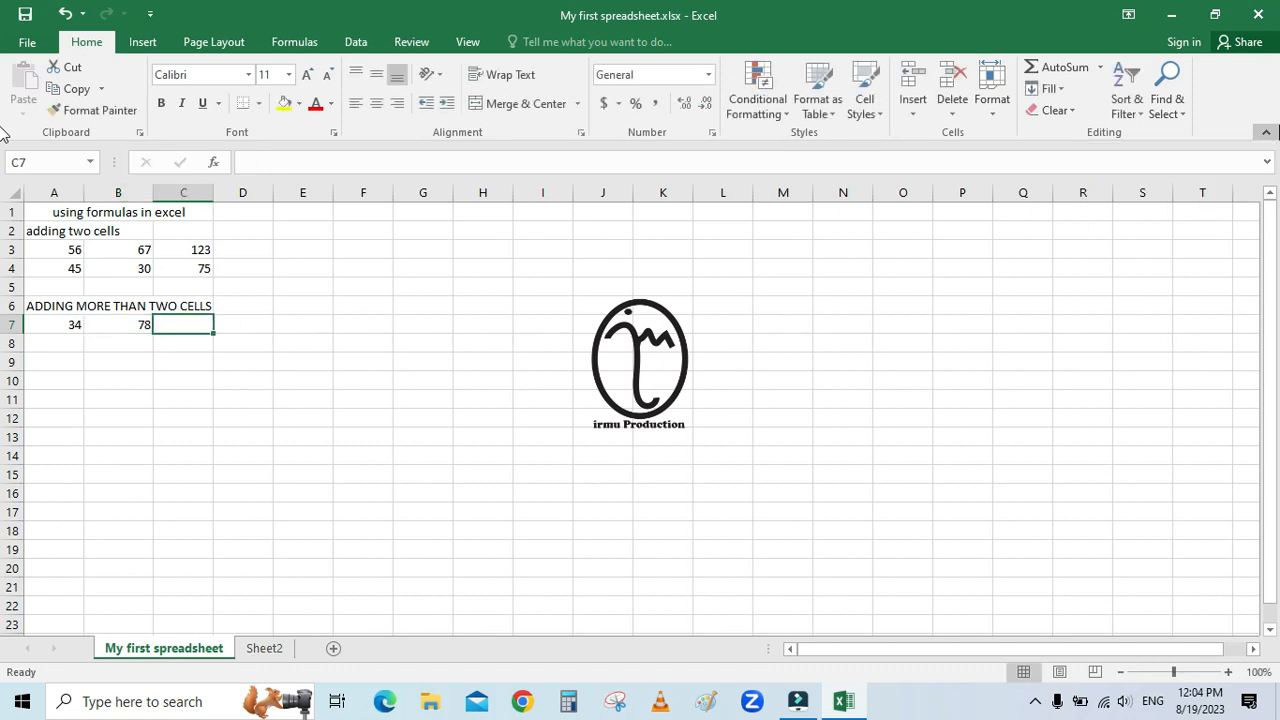
type("45")
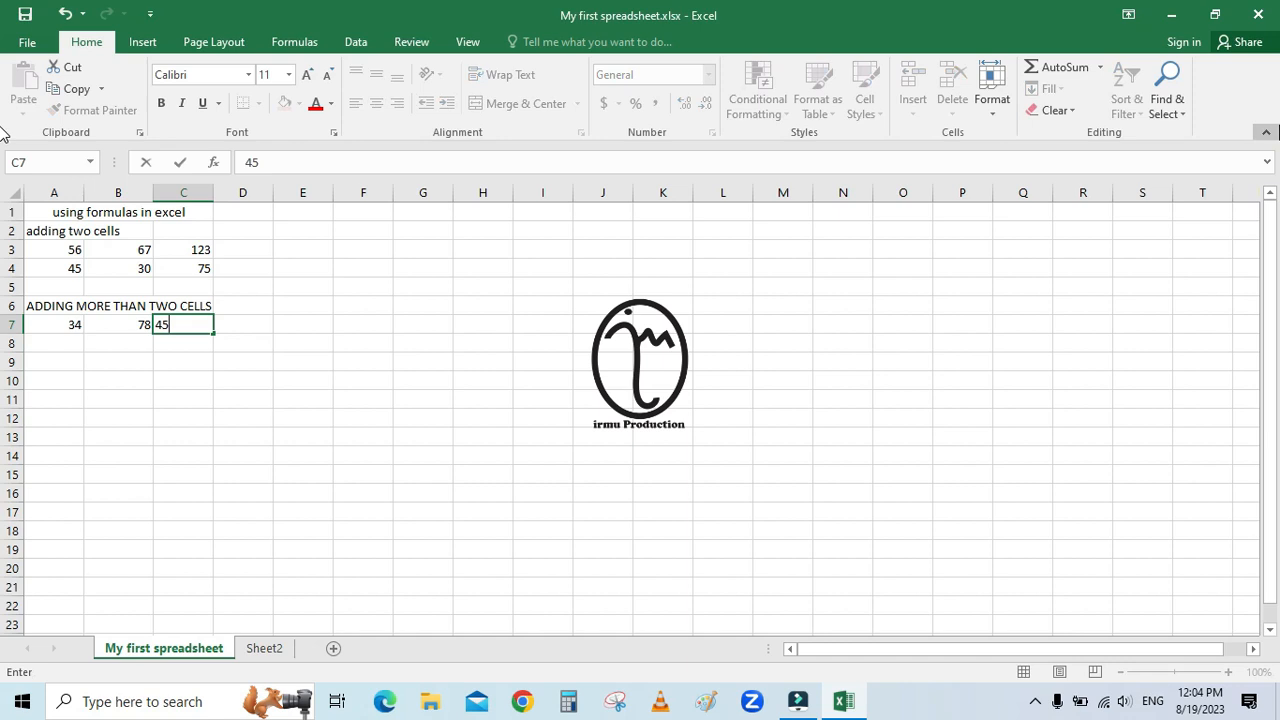
key("Tab")
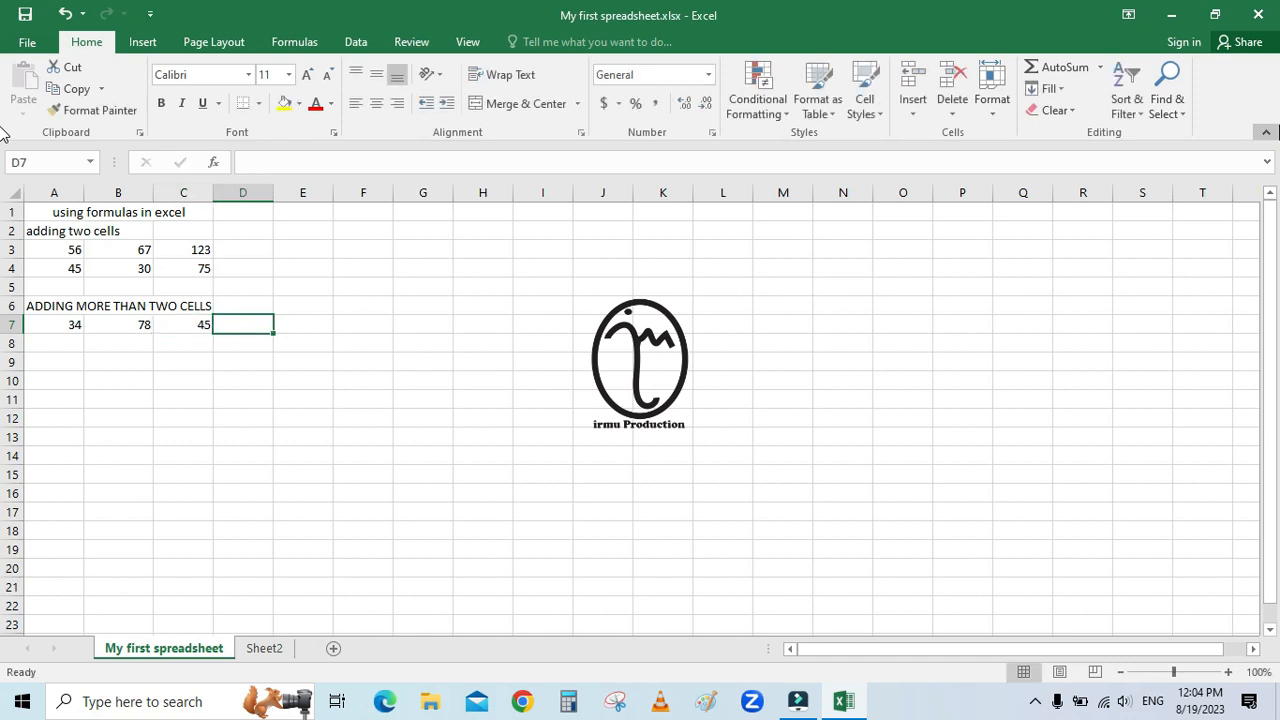
type("23")
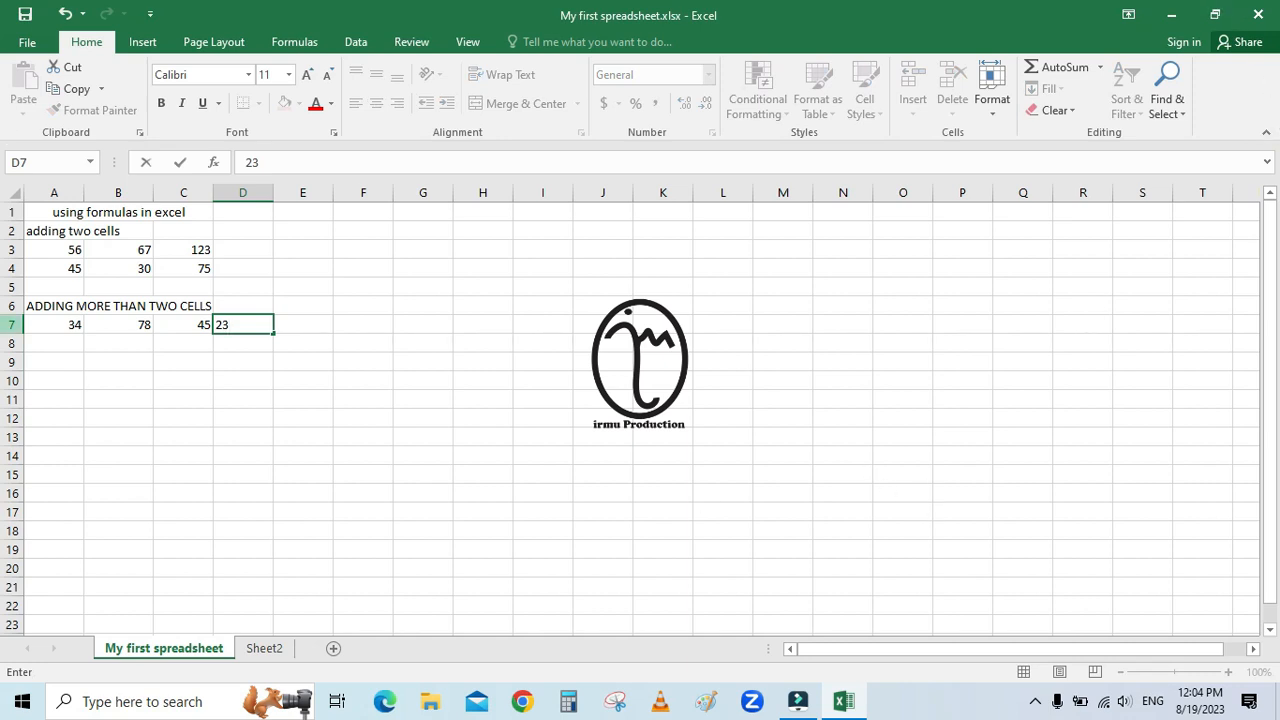
left_click(63, 327)
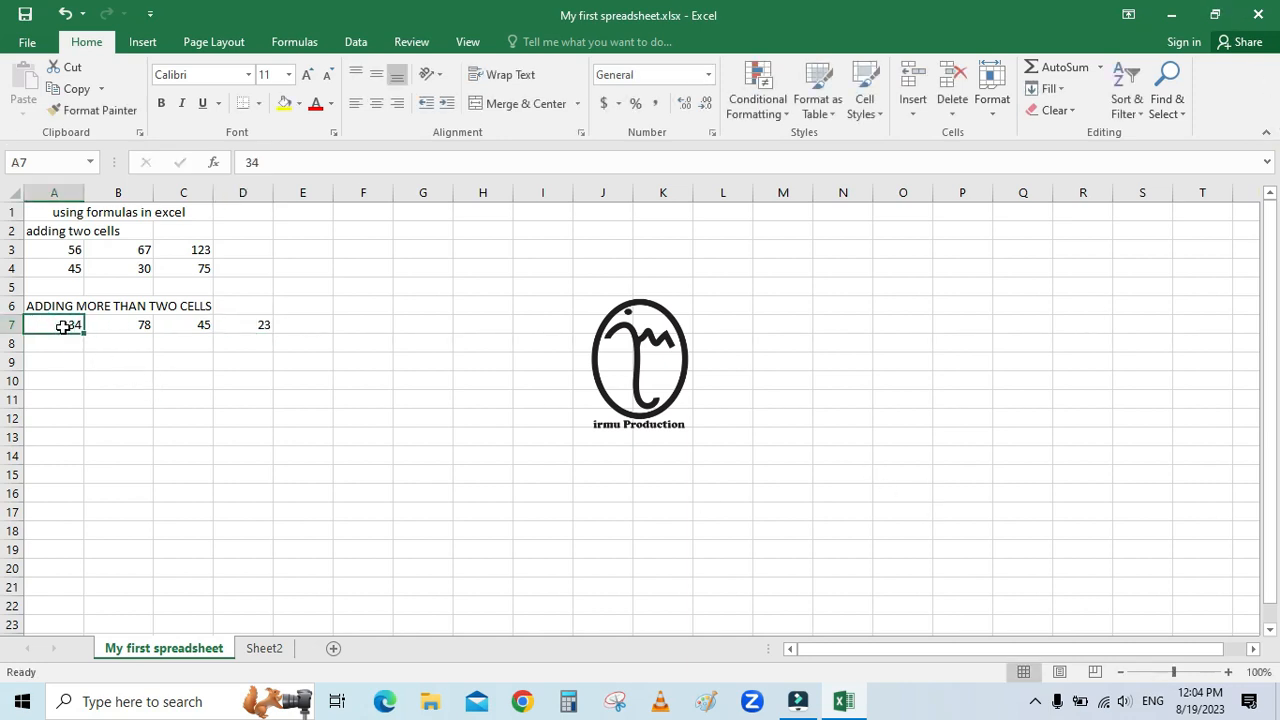
left_click(116, 328)
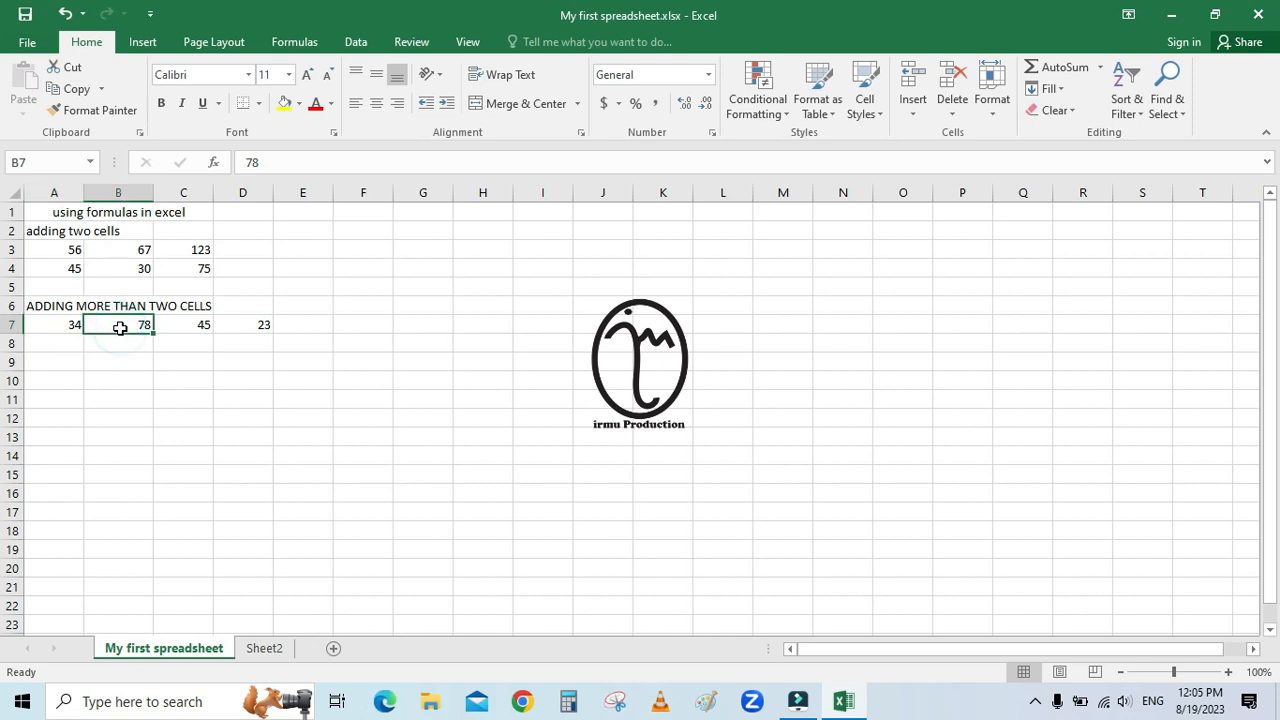
left_click(53, 324)
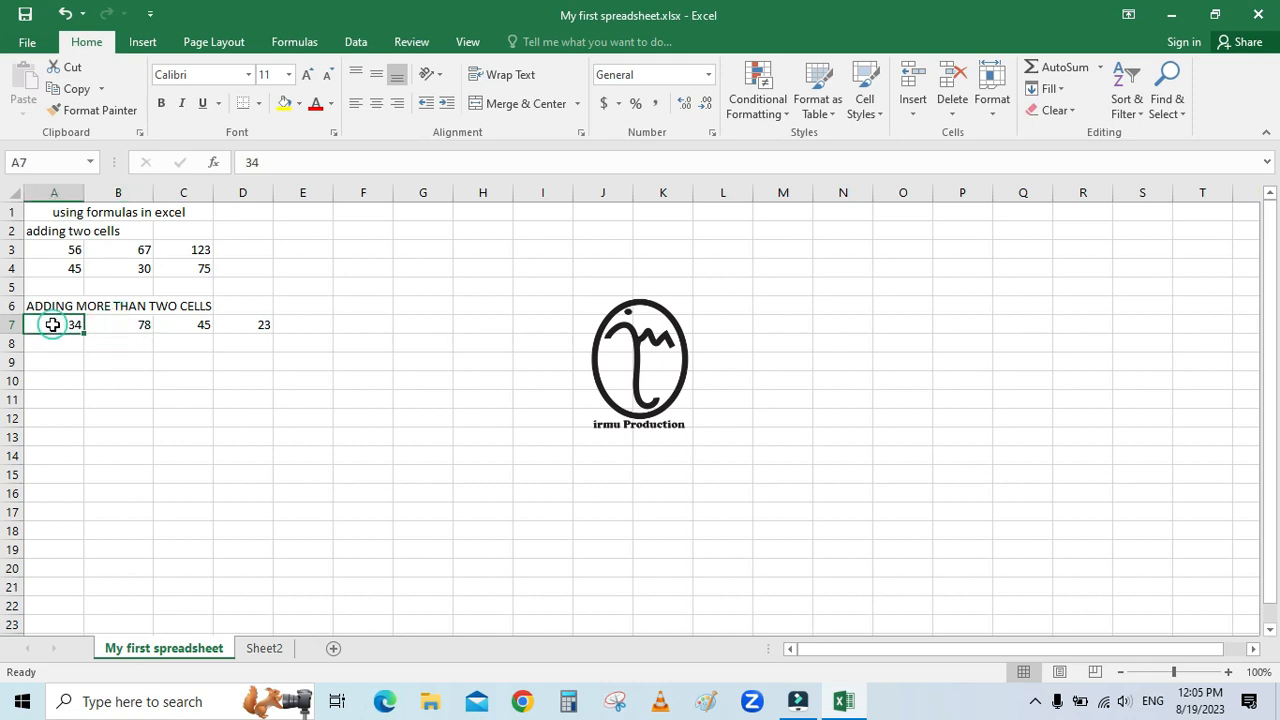
Step: Add the four numbers in row 7 with the formula =SUM(A7:D7) in cell E7
left_click(123, 328)
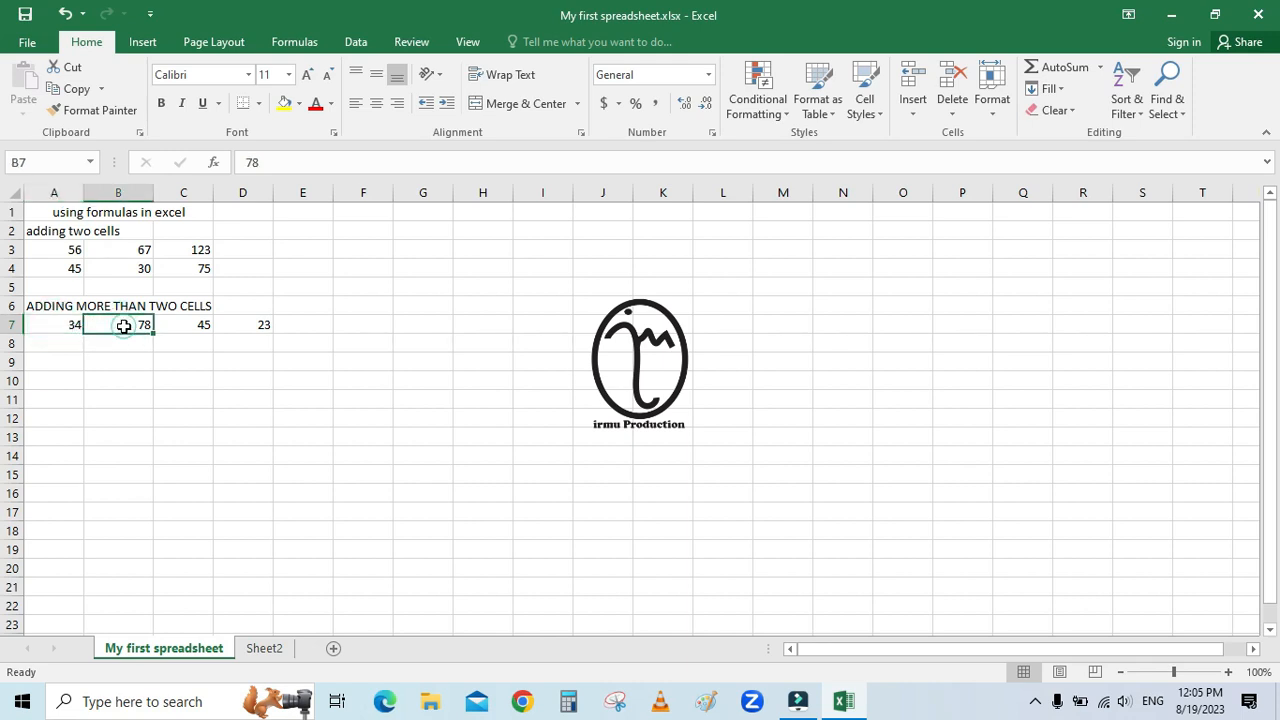
left_click(177, 327)
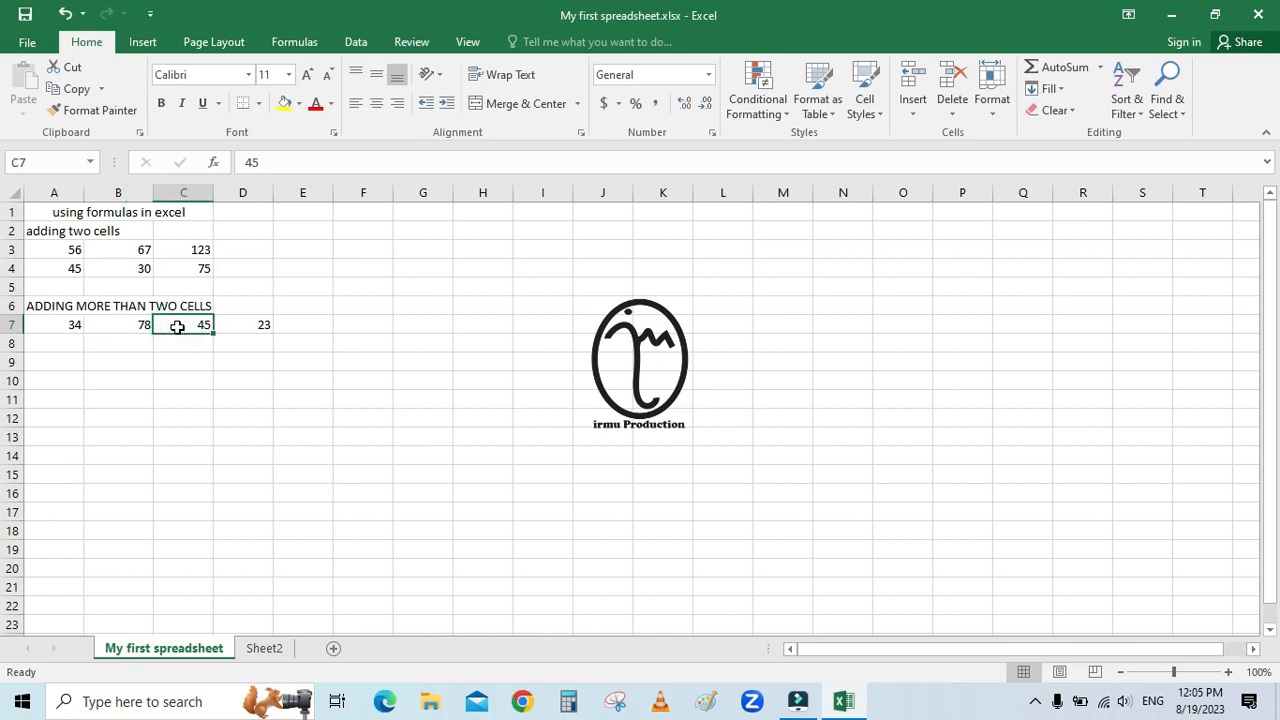
left_click(238, 328)
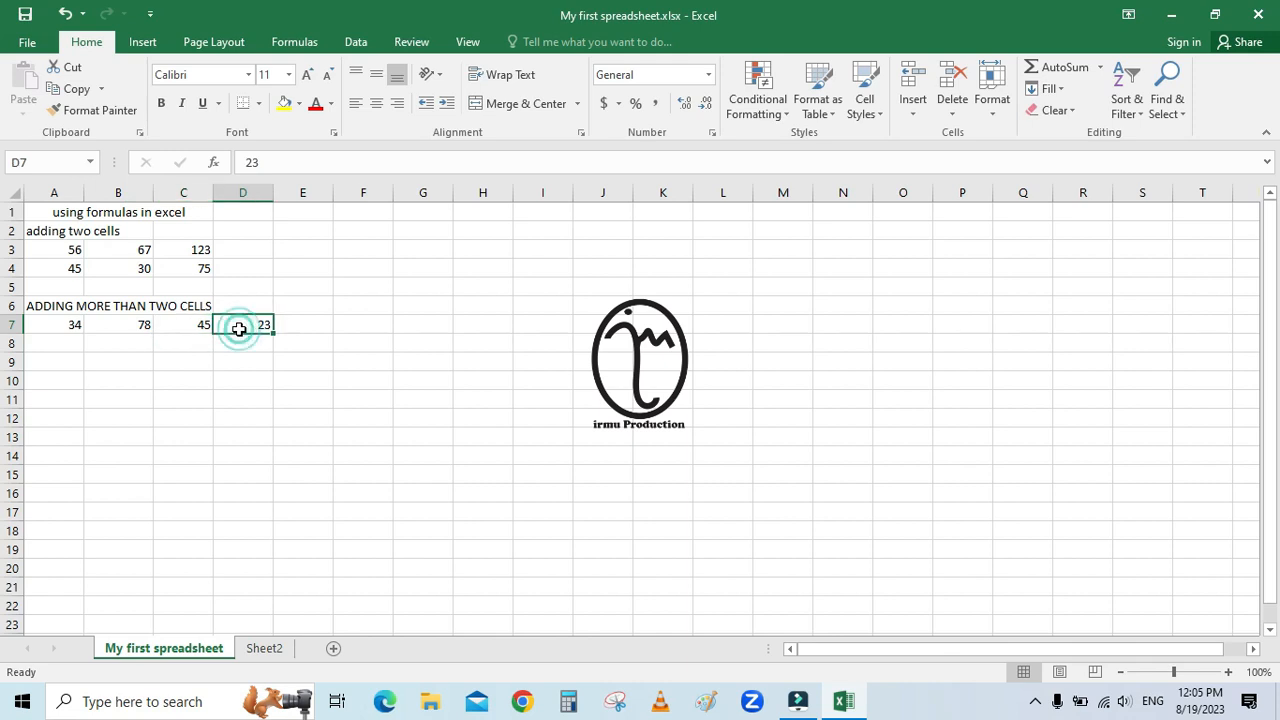
left_click(311, 332)
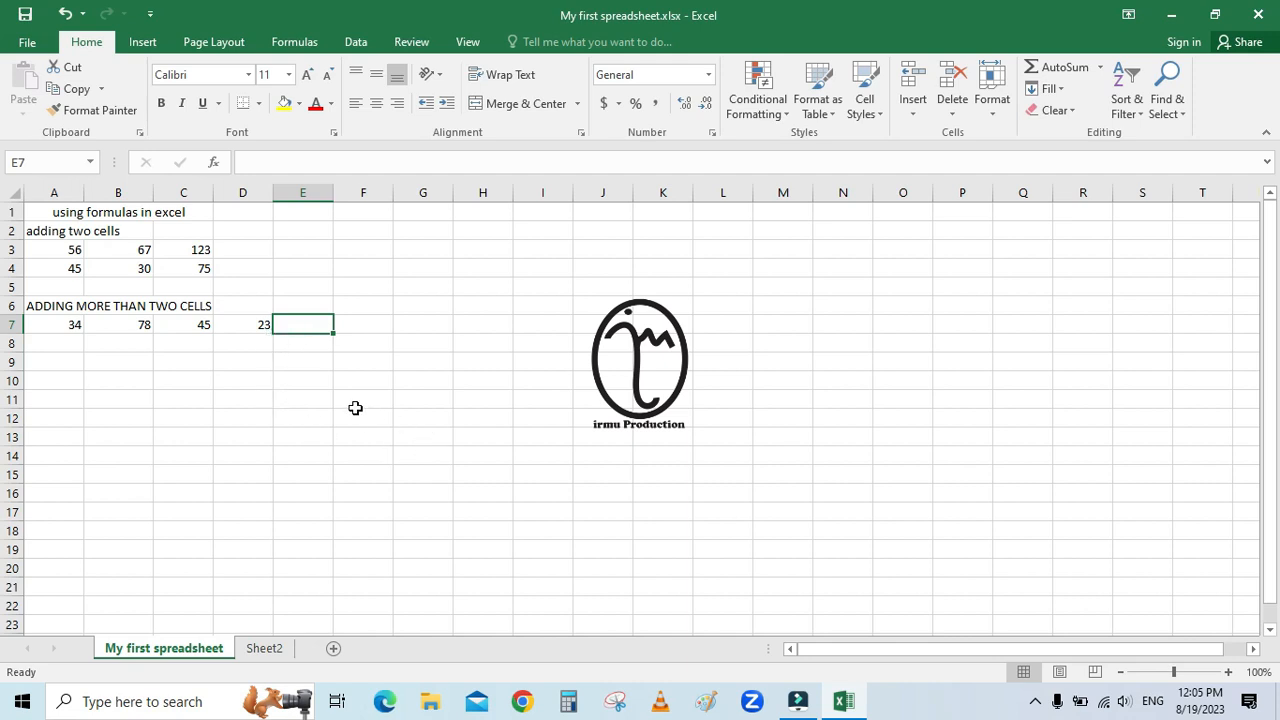
type("=")
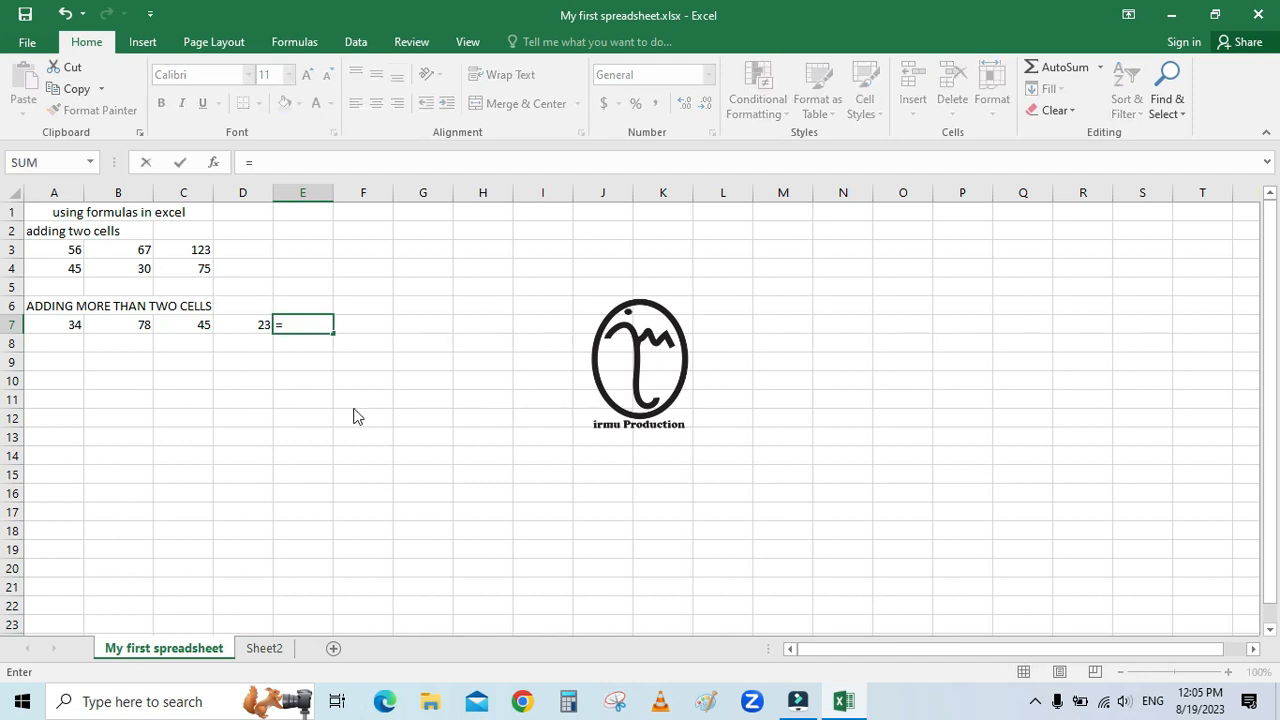
type("SUM")
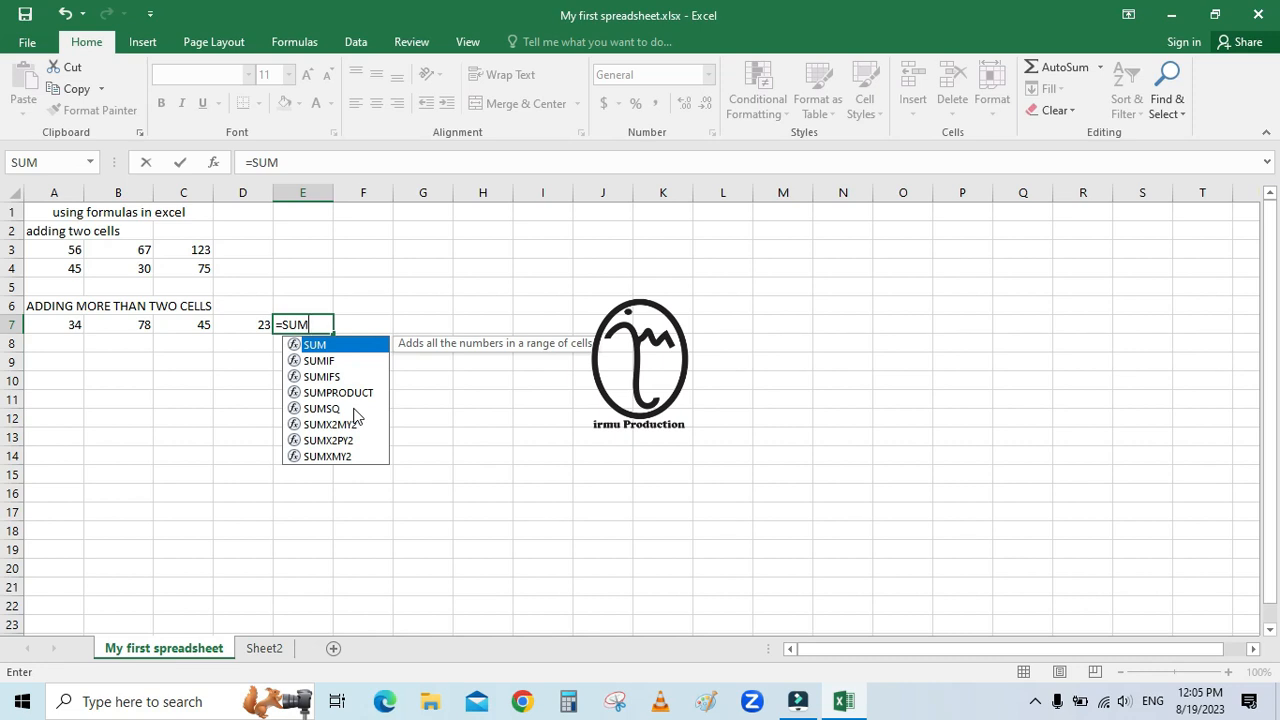
type("(")
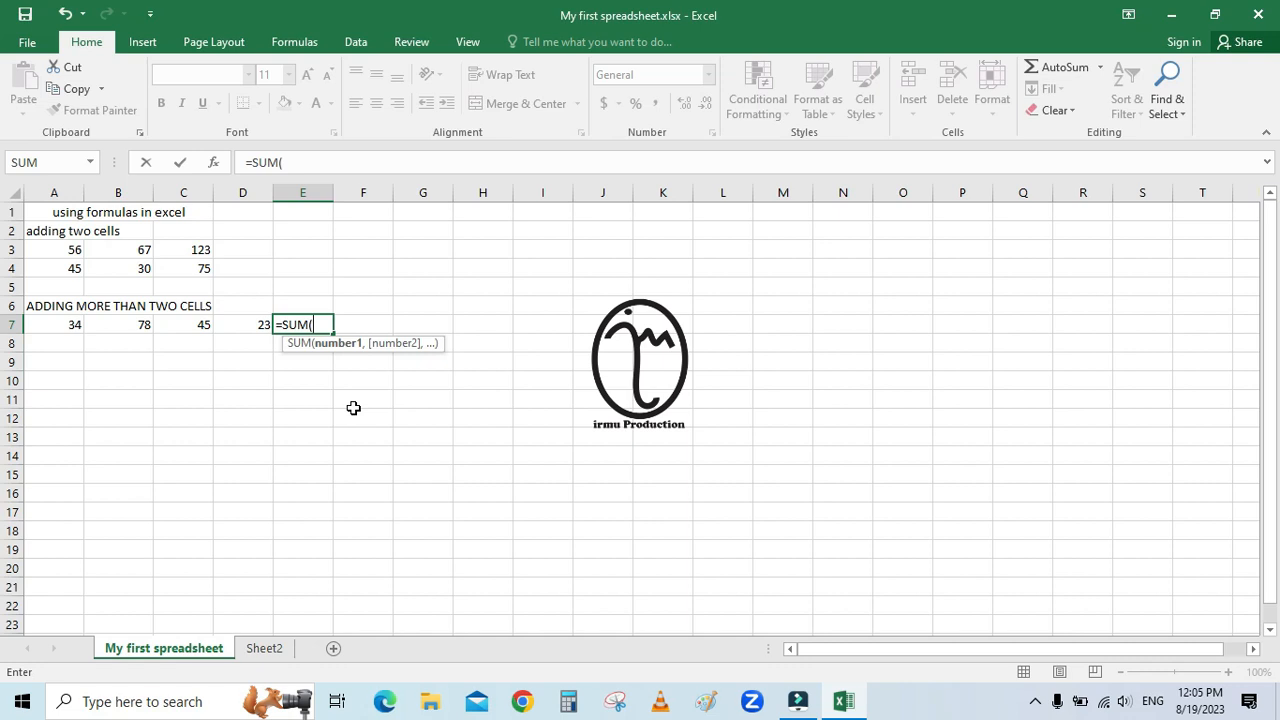
type("A7:")
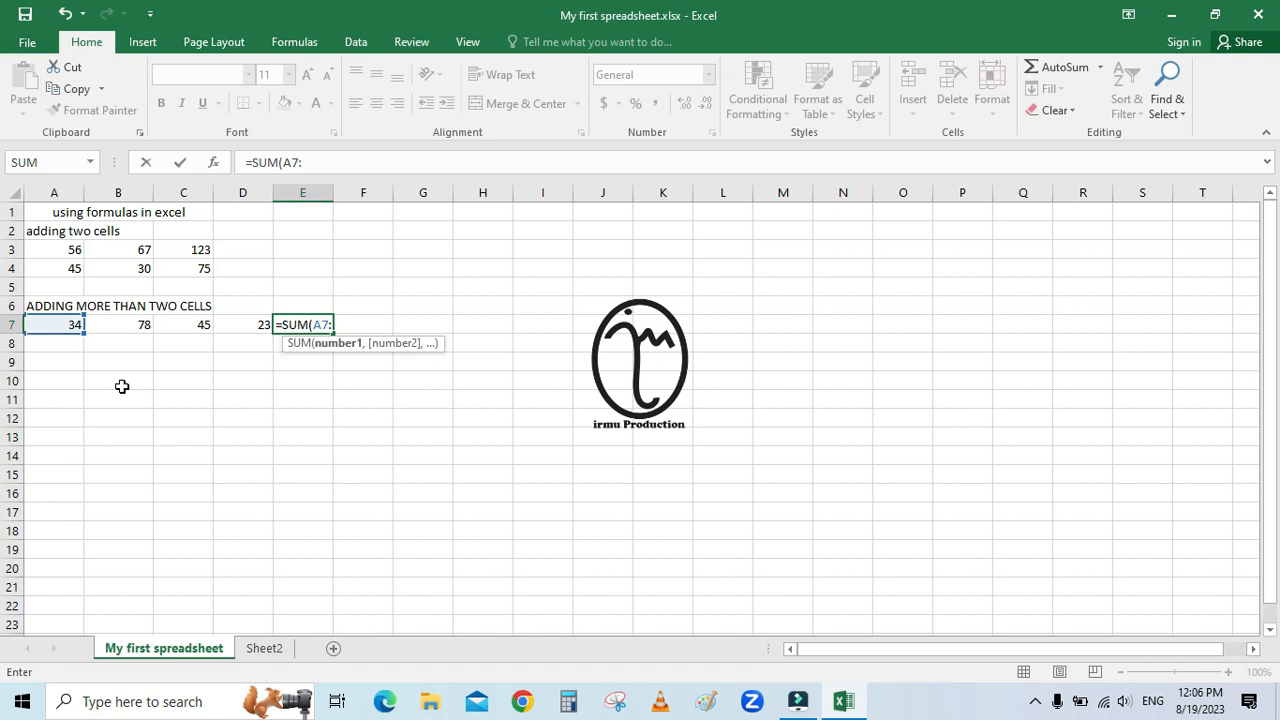
type("D7")
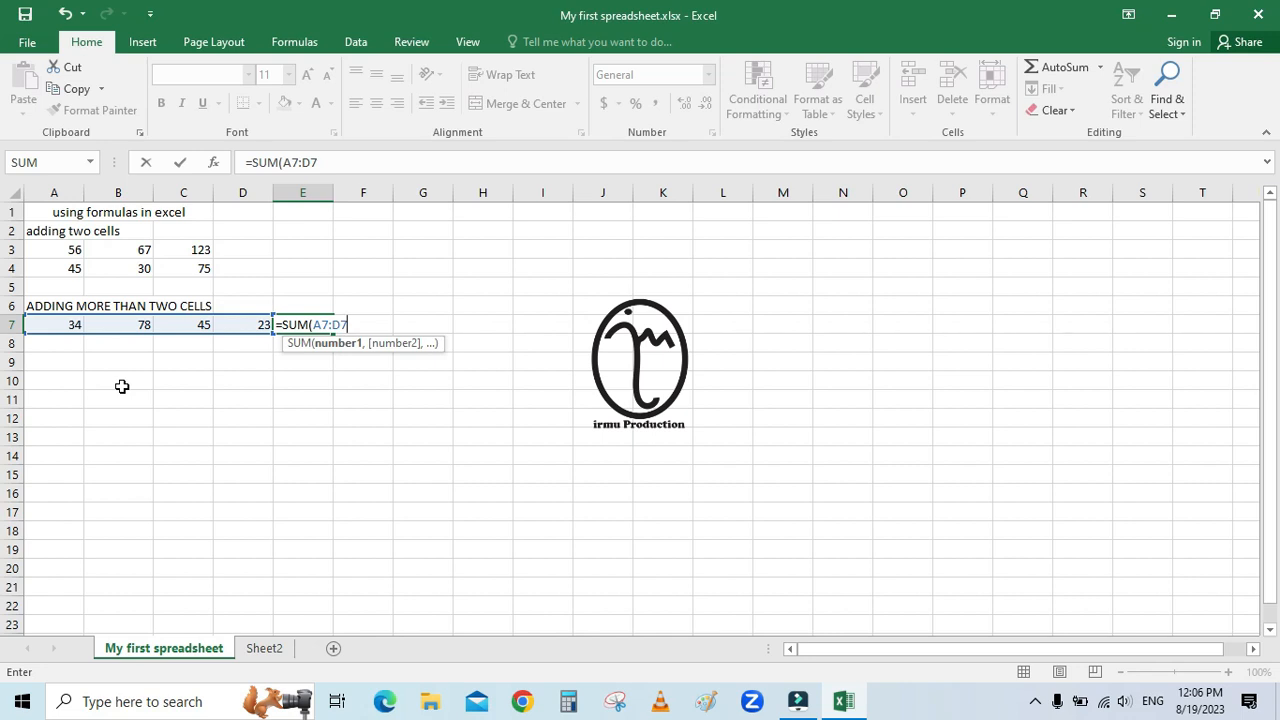
type(")")
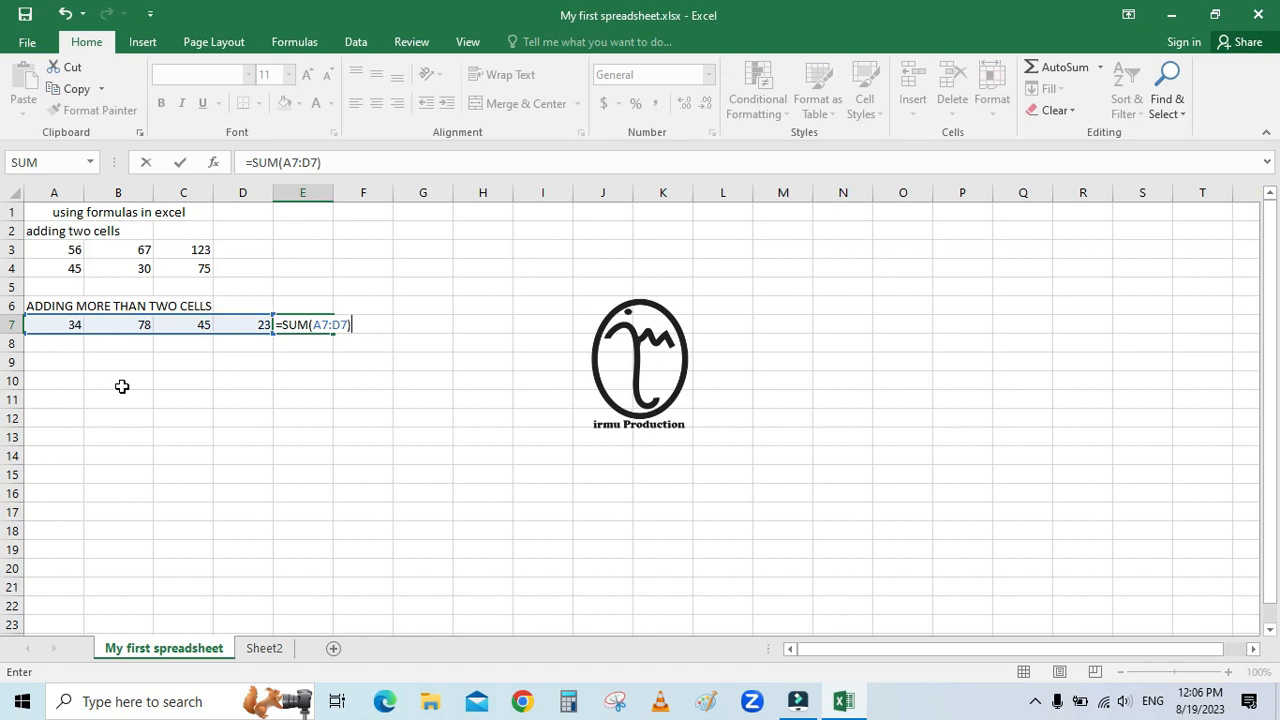
key("Return")
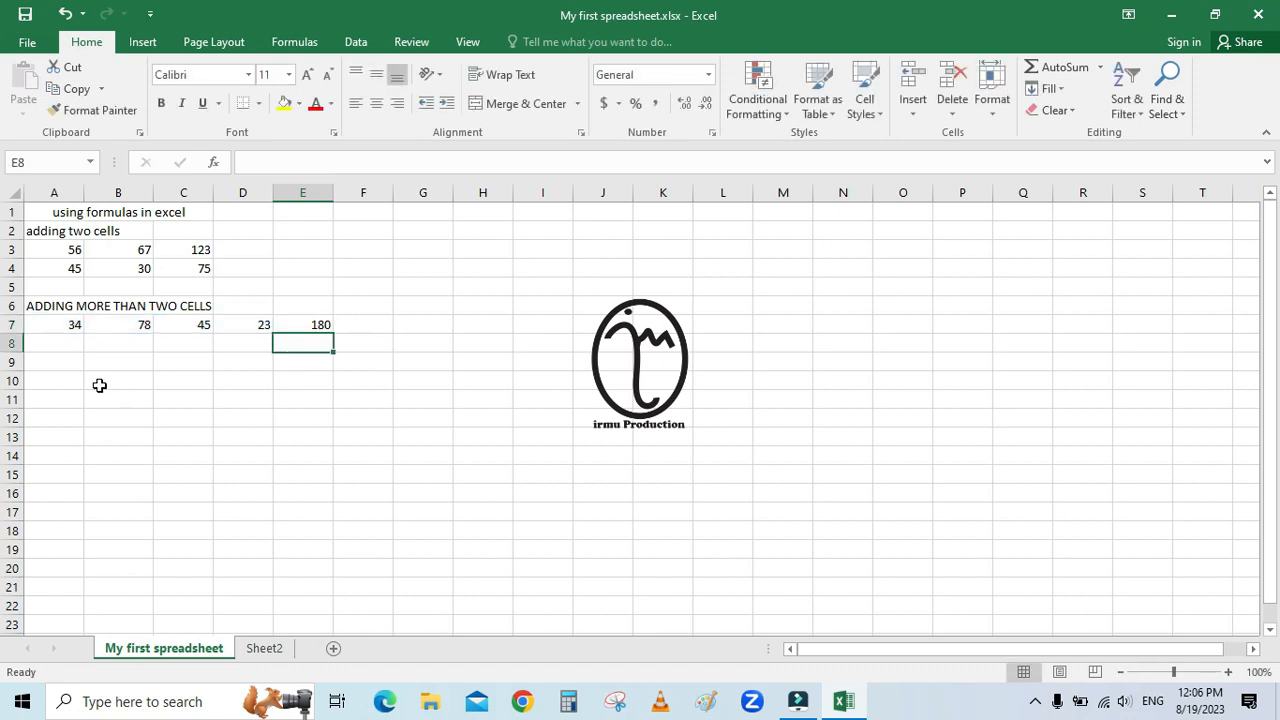
Step: Review the SUM formula in cell E7 and the cell range it refers to
left_click(301, 324)
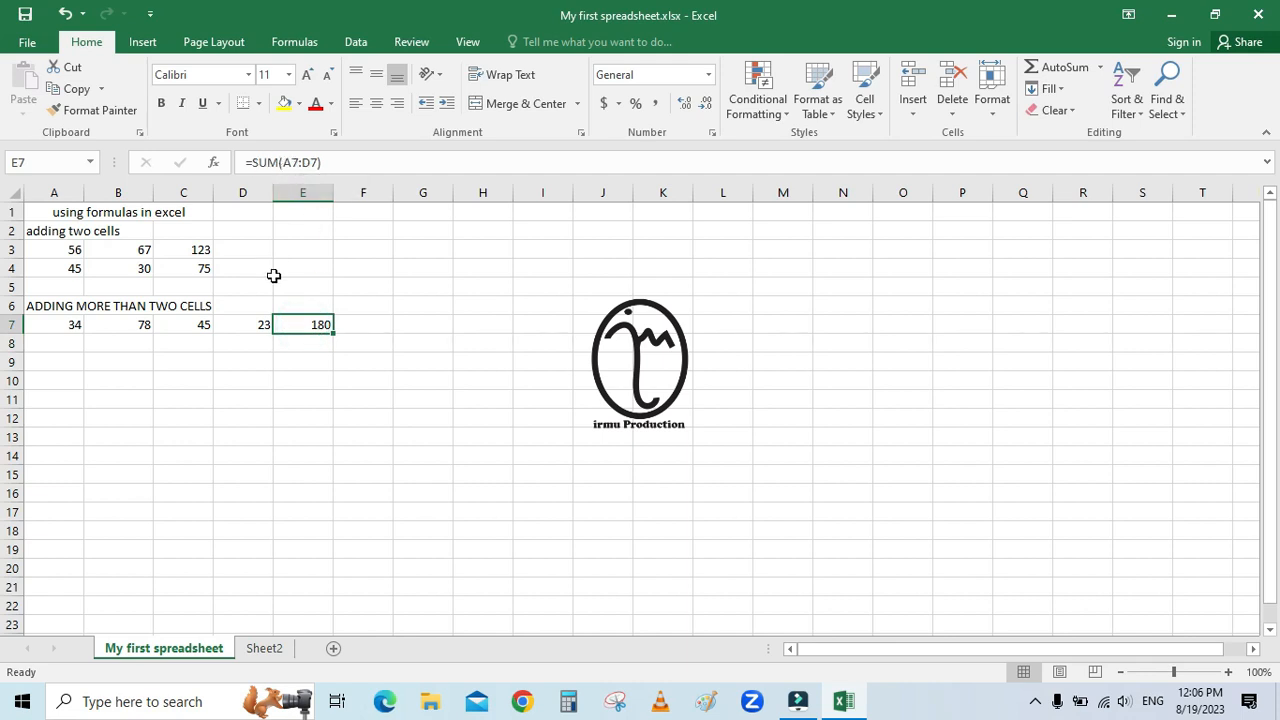
left_click(313, 166)
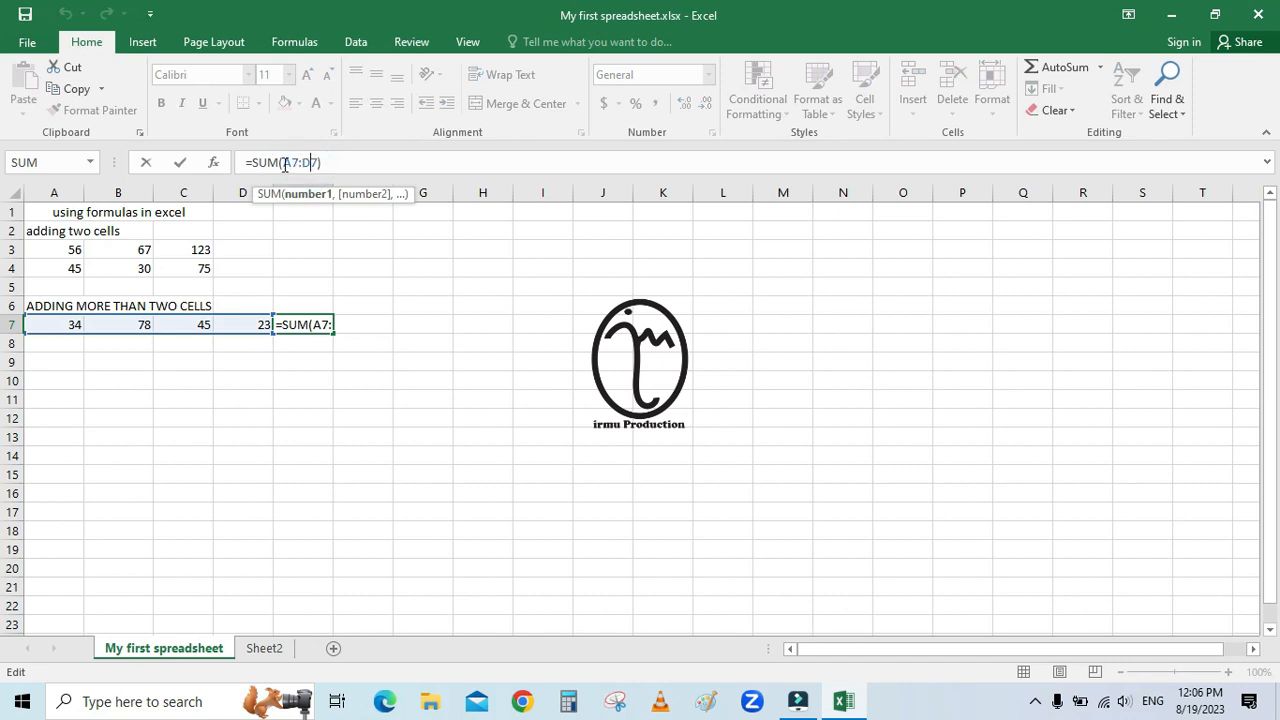
left_click(305, 363)
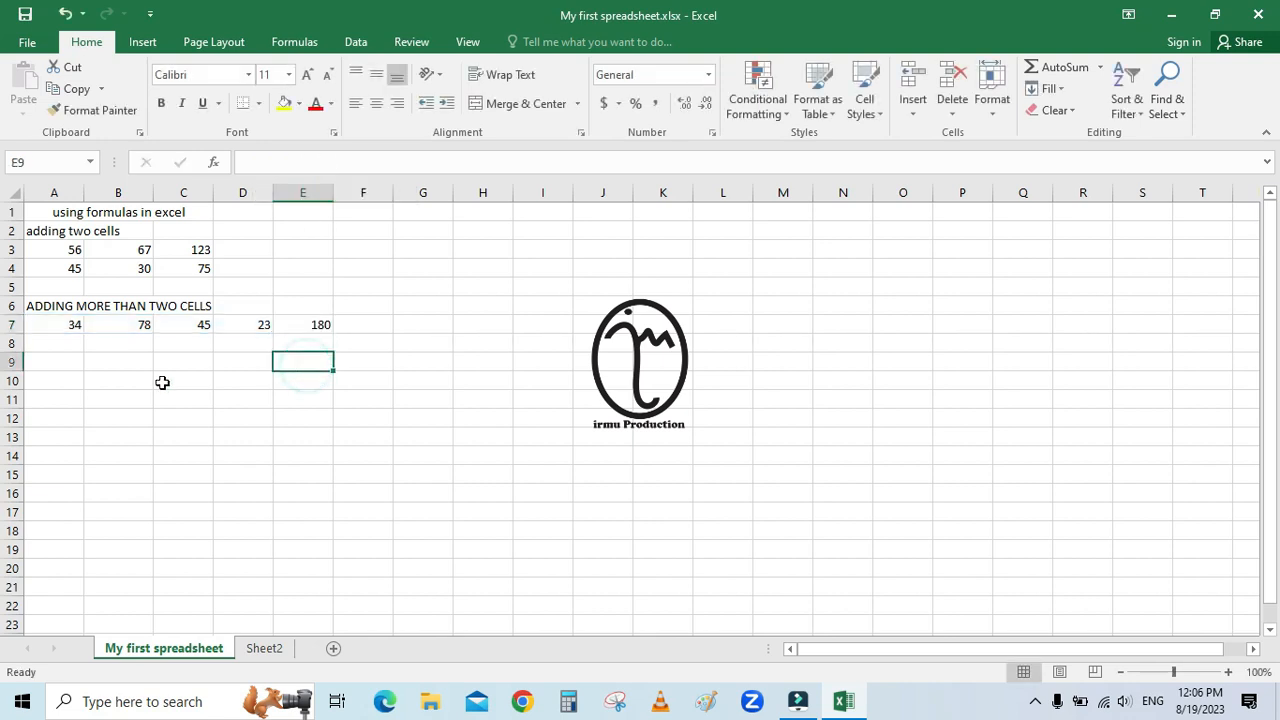
Step: Enter the numbers 43, 35, 35, 89 and 90 across cells B9 to F9
left_click(50, 346)
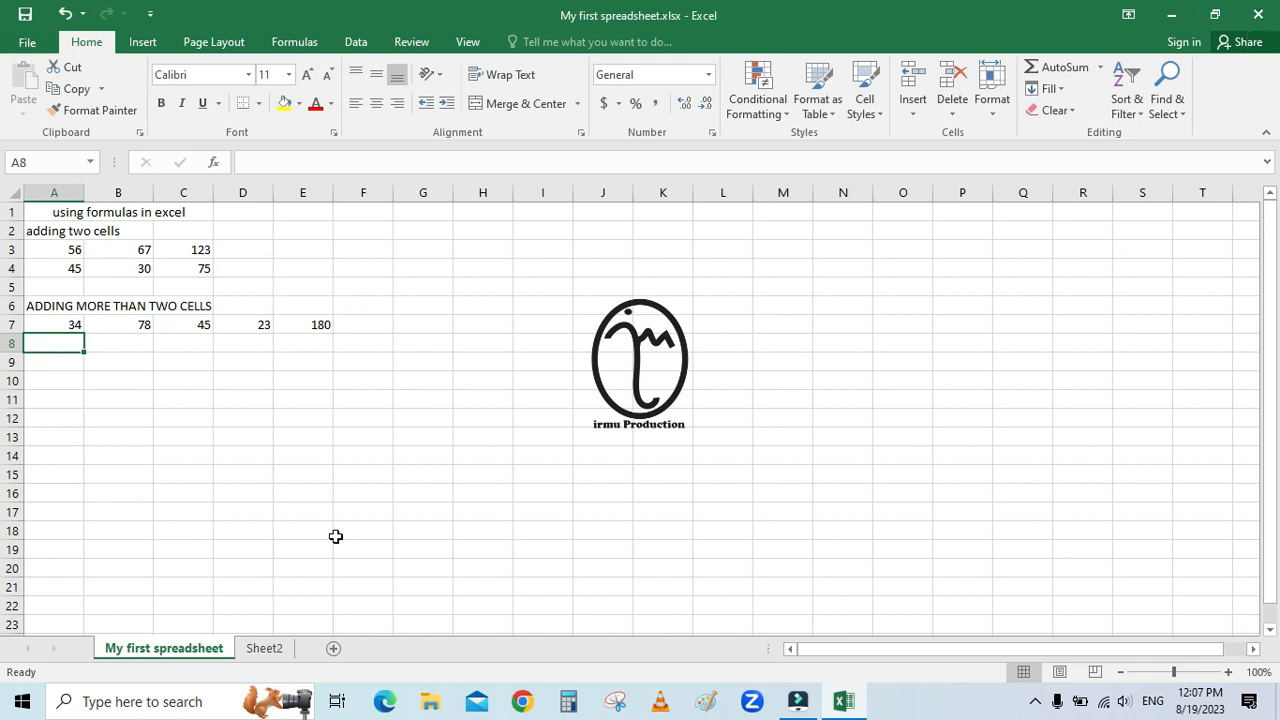
left_click(123, 361)
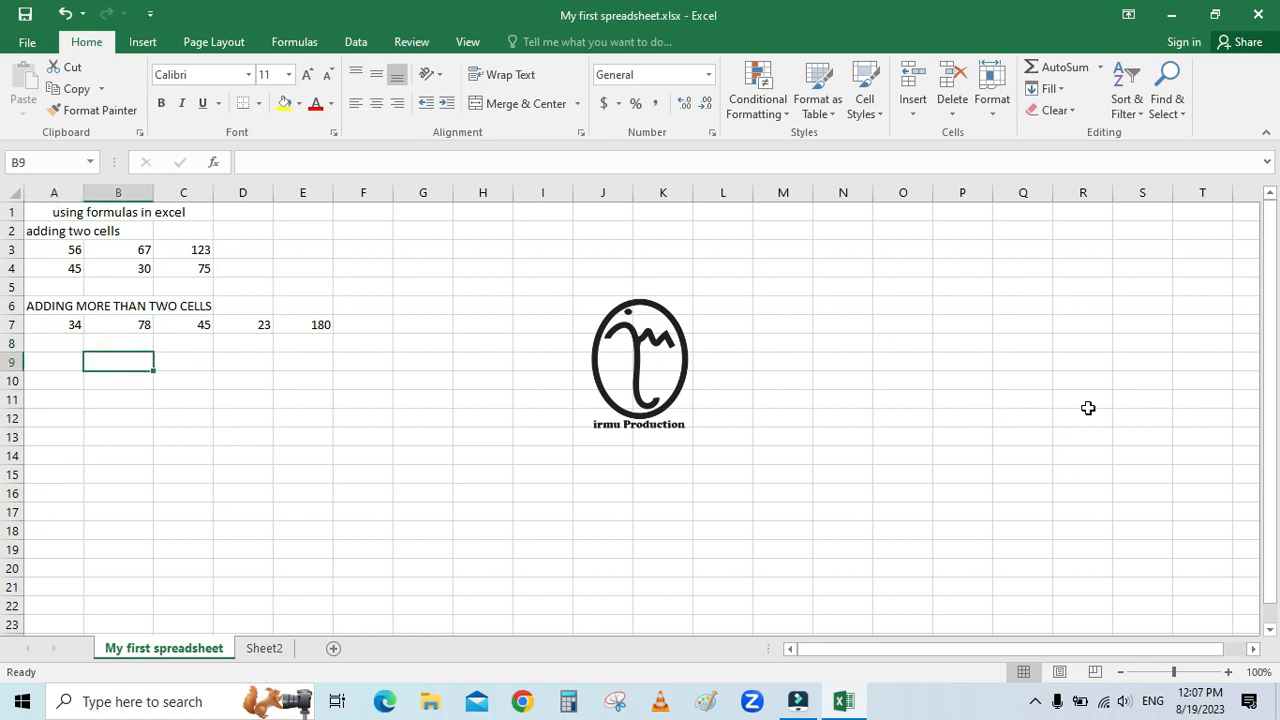
type("43")
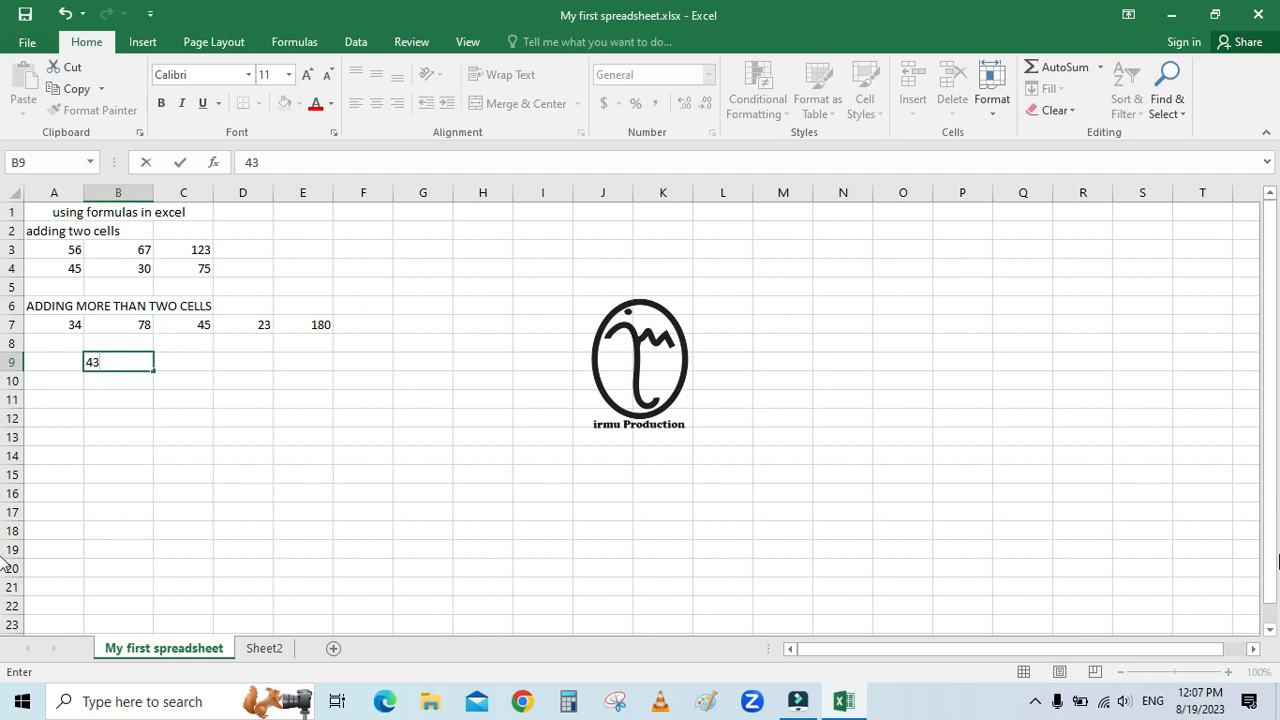
key("Tab")
type("35")
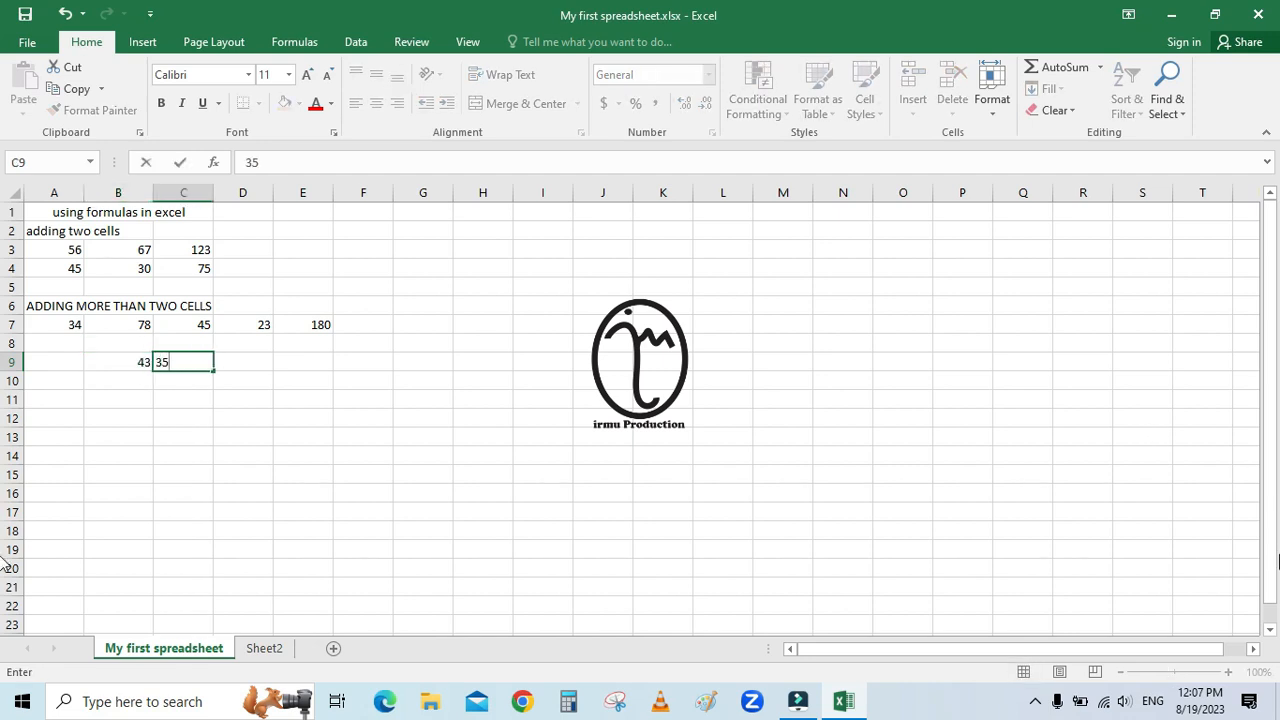
key("Tab")
type("35")
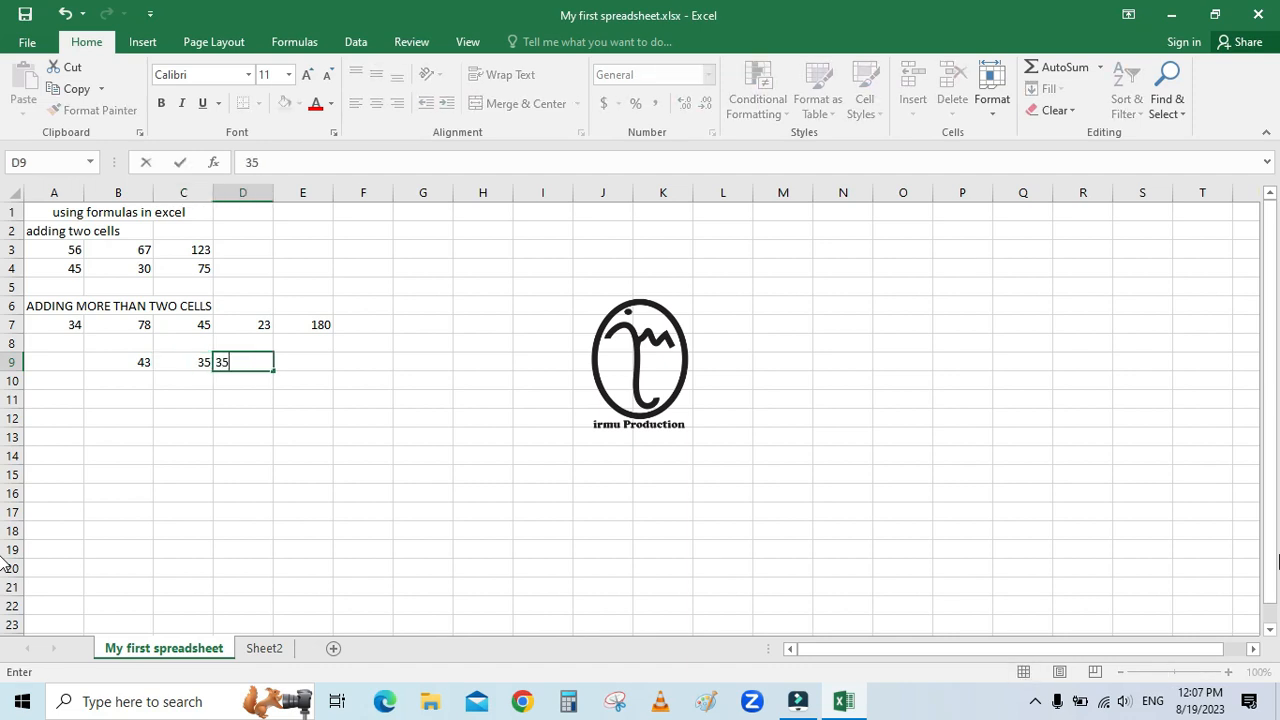
key("Tab")
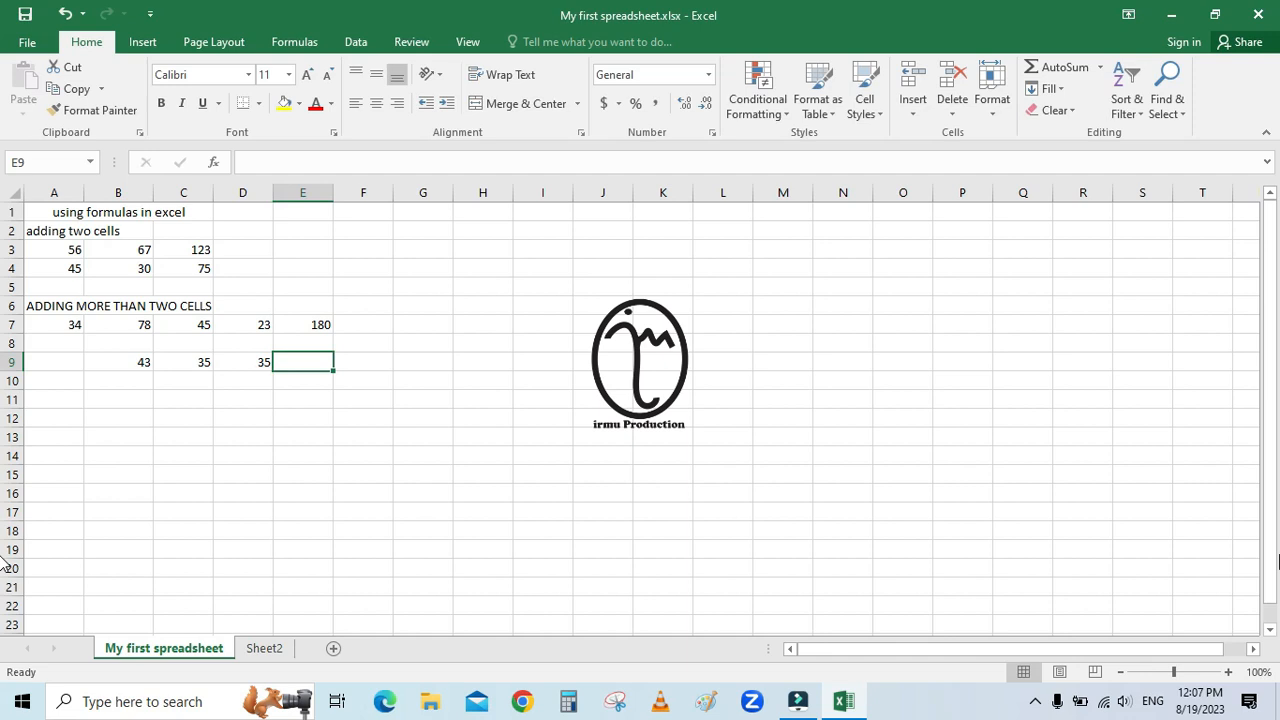
type("89")
key("Tab")
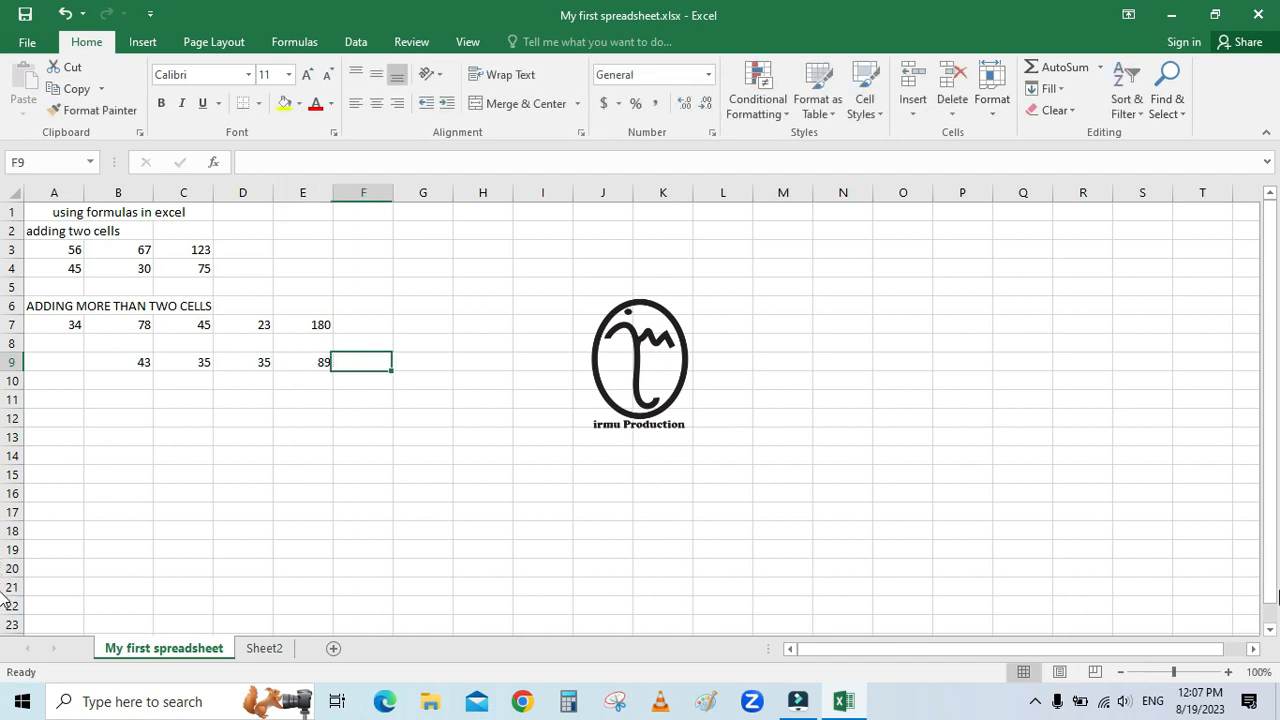
type("90")
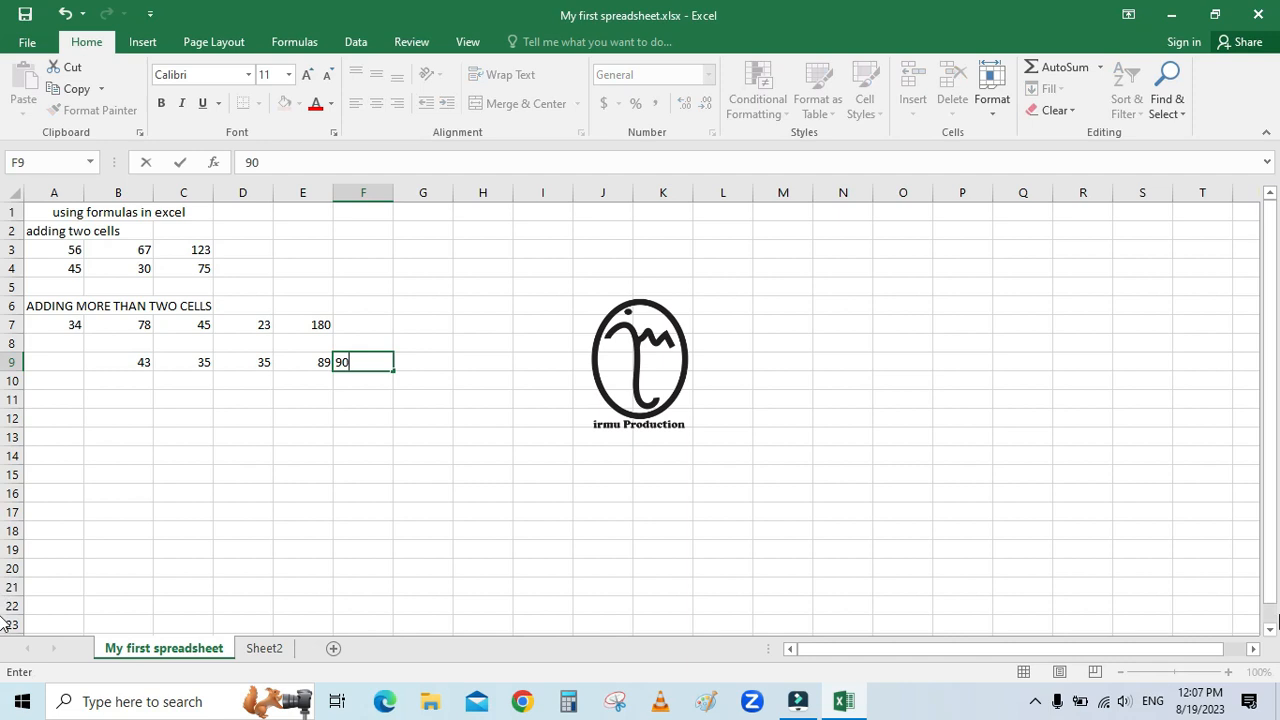
key("Tab")
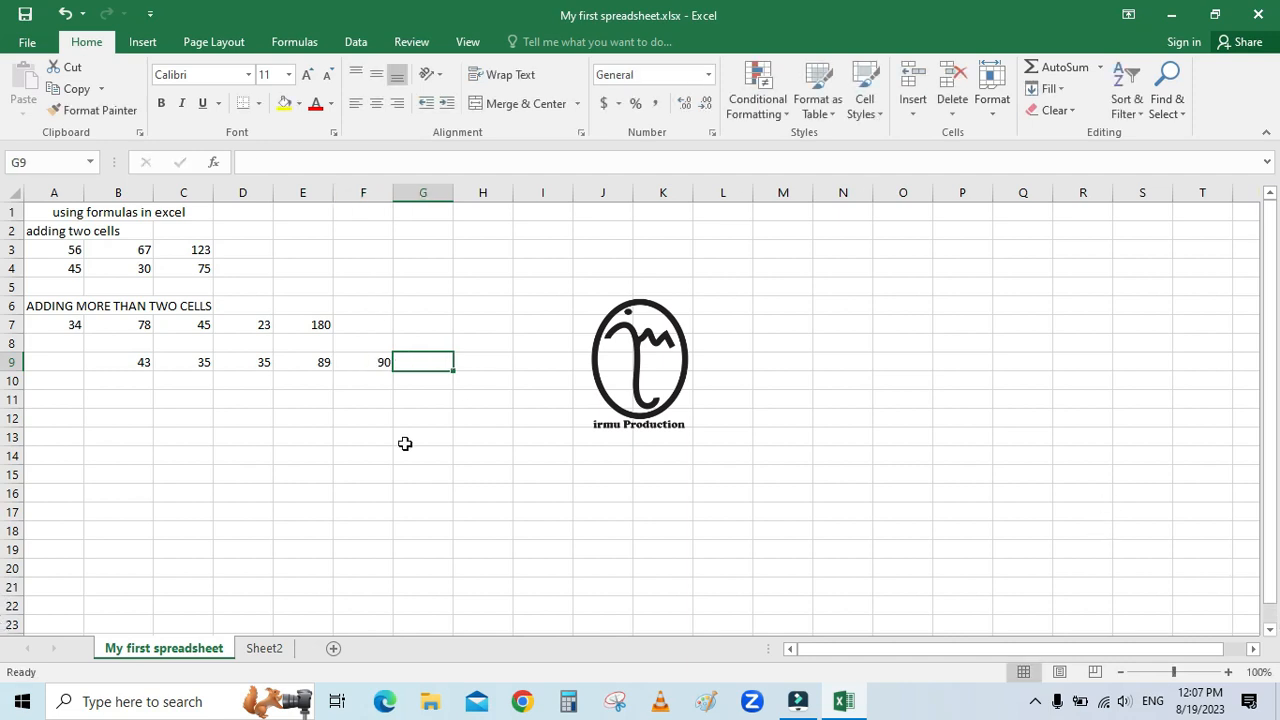
Step: Add the five numbers in row 9 with the formula =SUM(B9:F9) in cell G9
left_click(131, 362)
left_click_drag(177, 362, 366, 362)
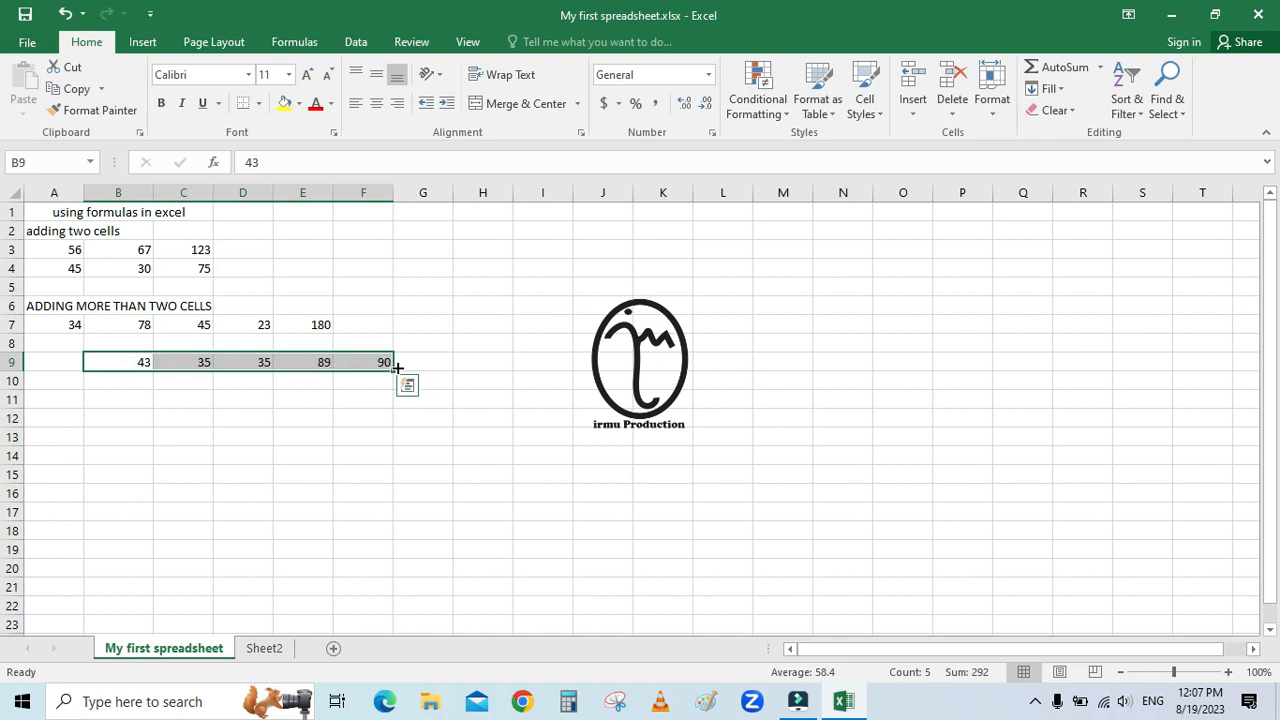
left_click(424, 364)
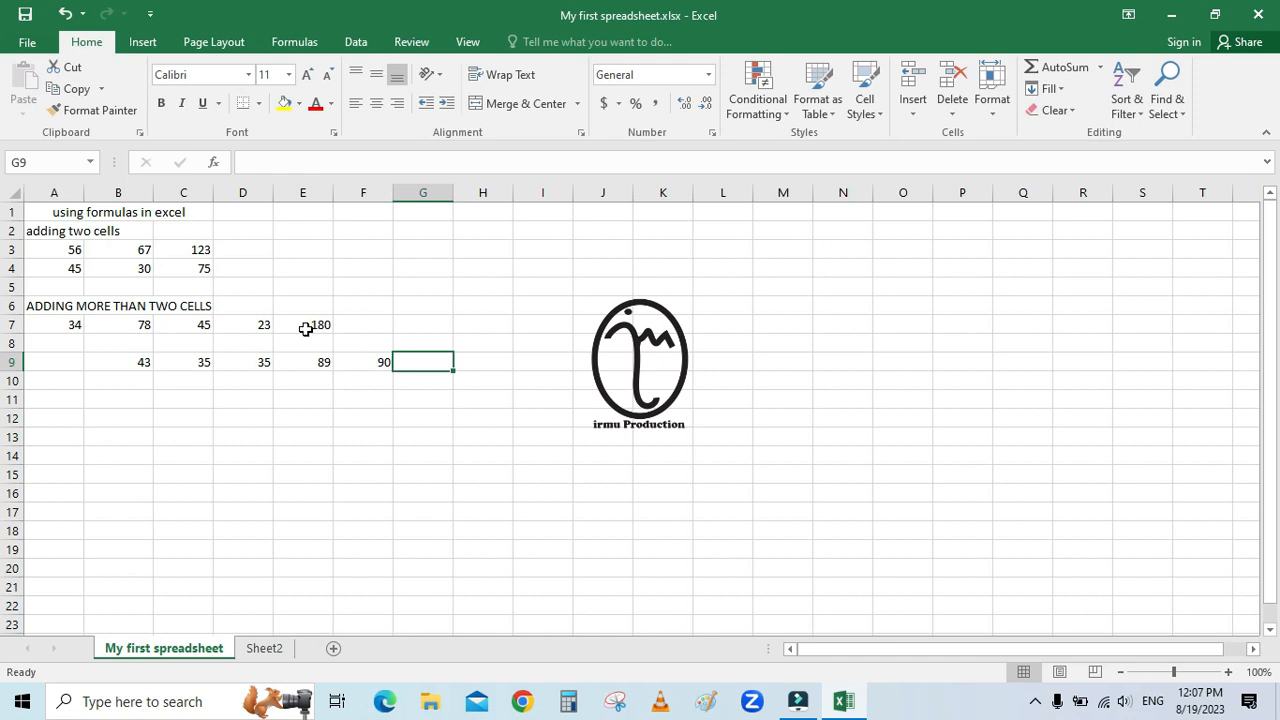
key("F12")
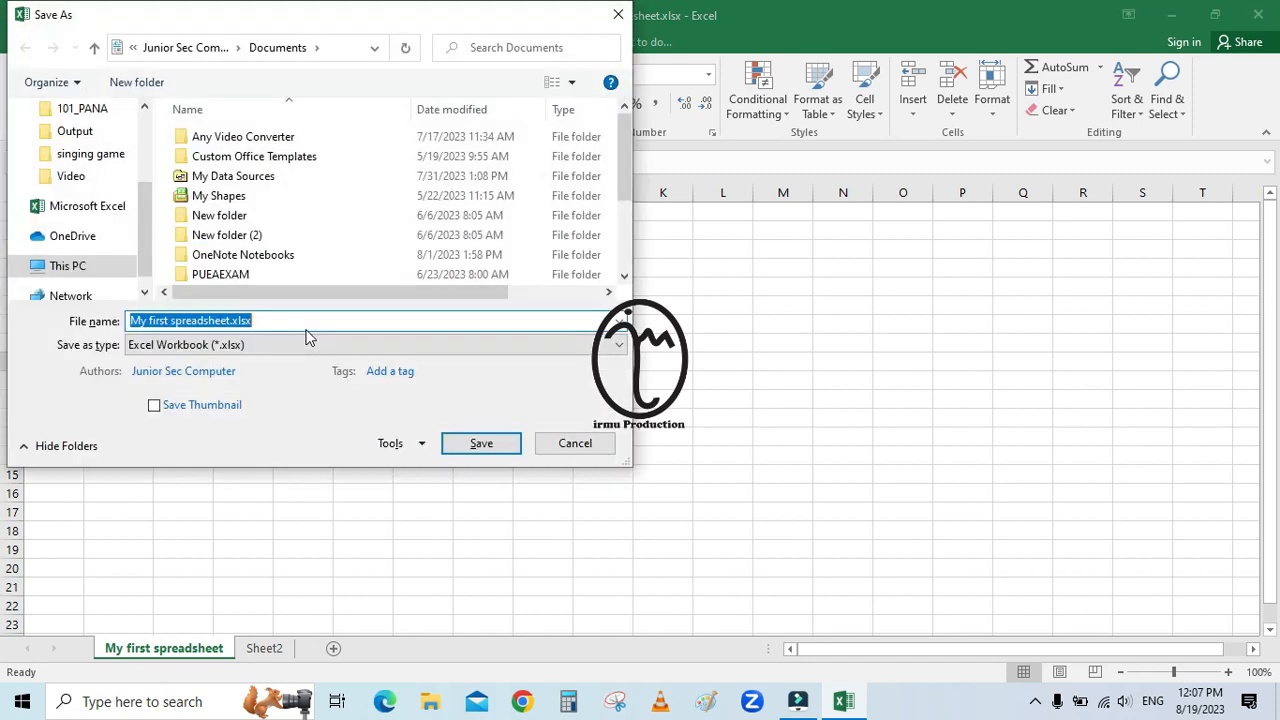
left_click(568, 448)
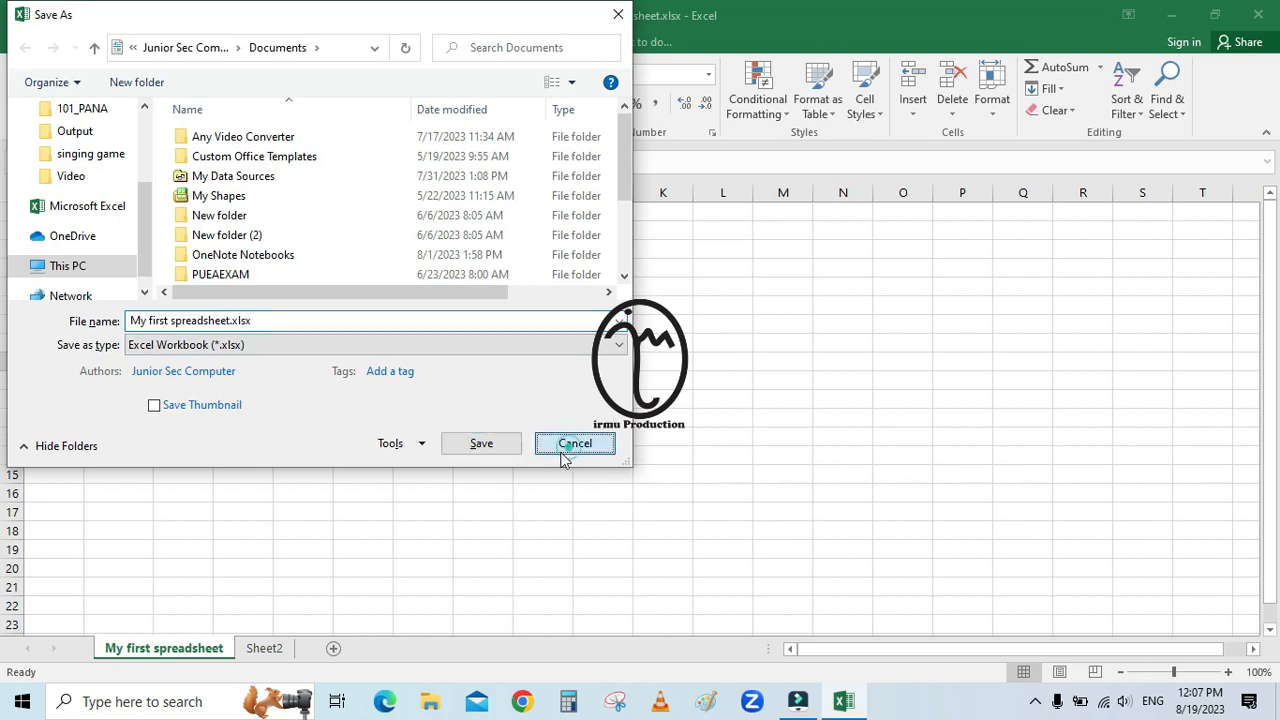
type("=")
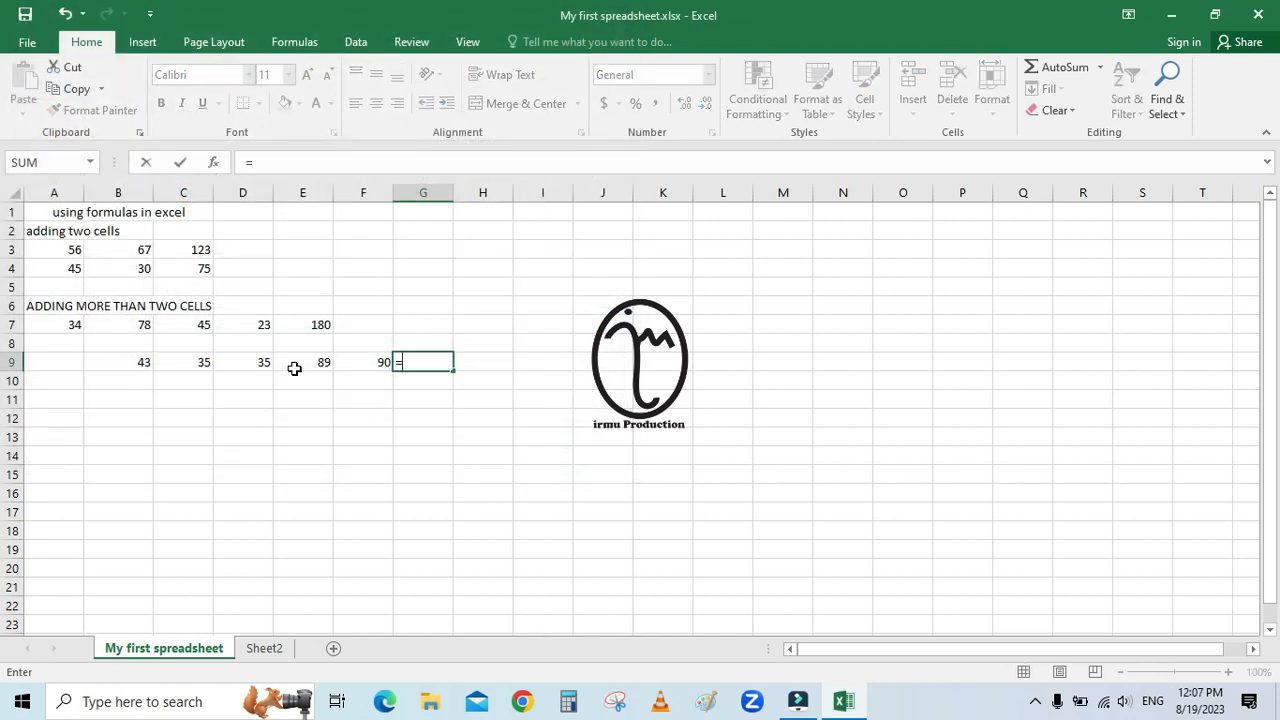
type("SUM")
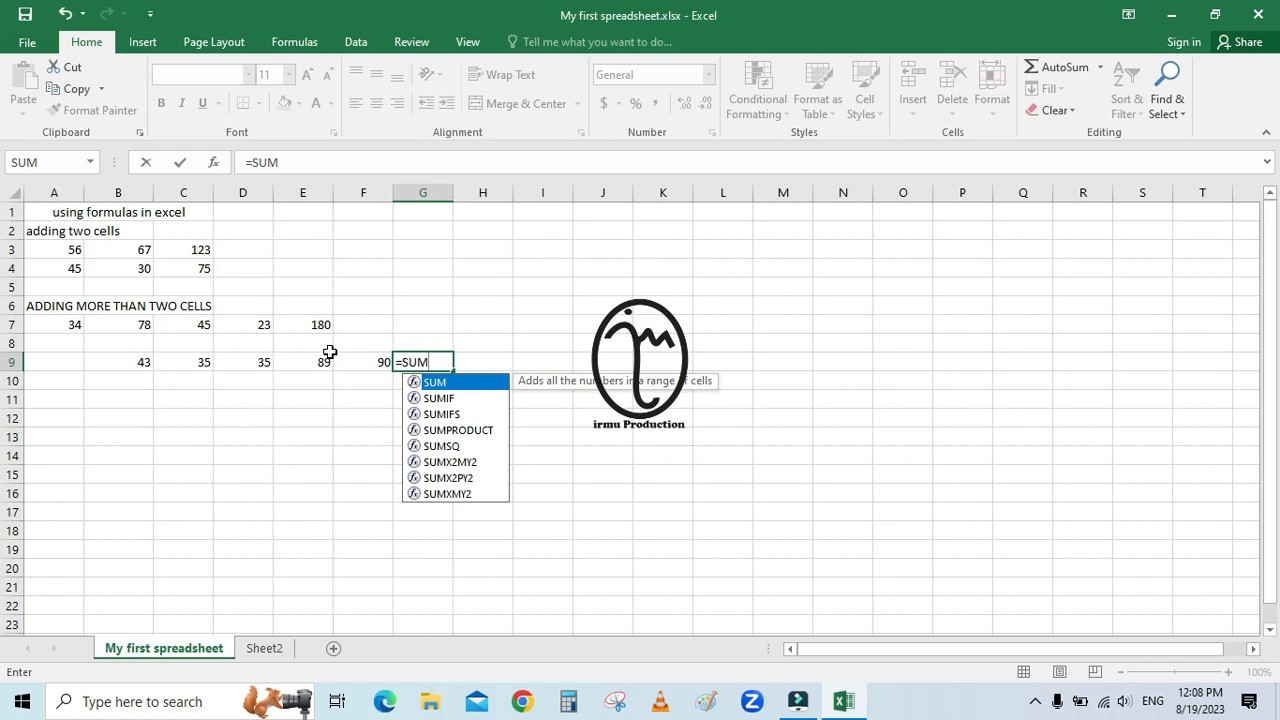
type("(")
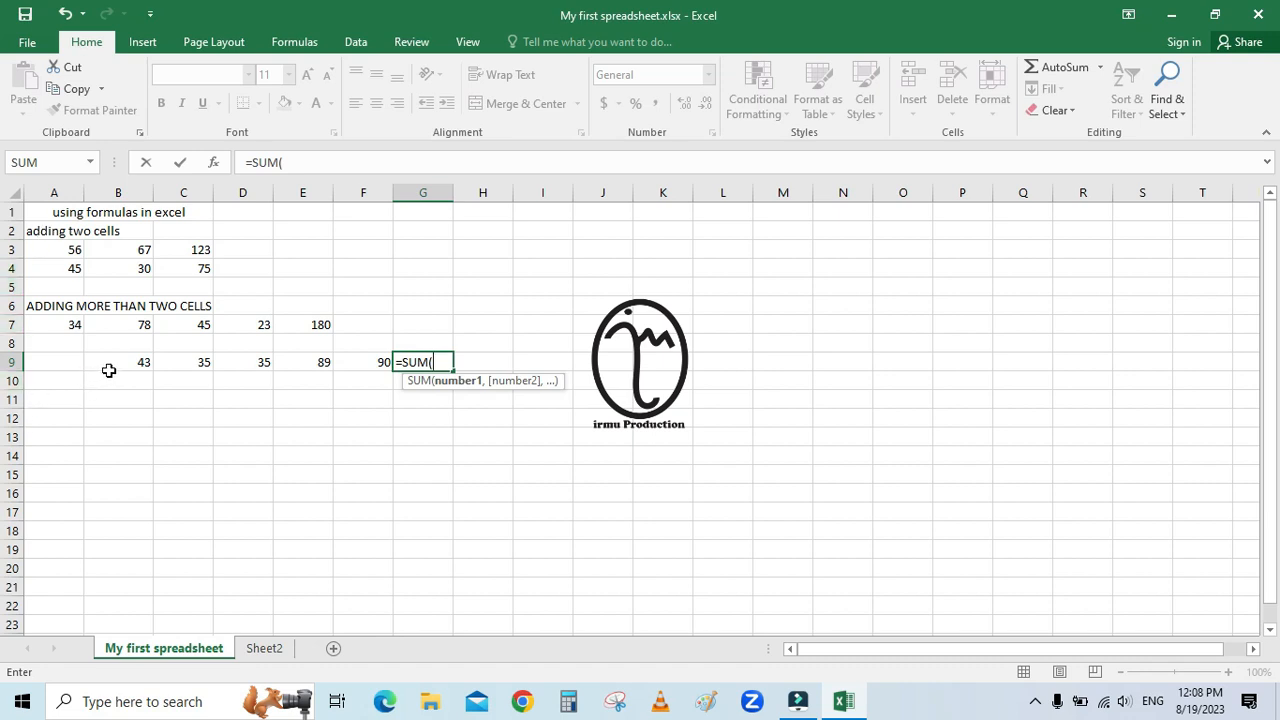
type("B")
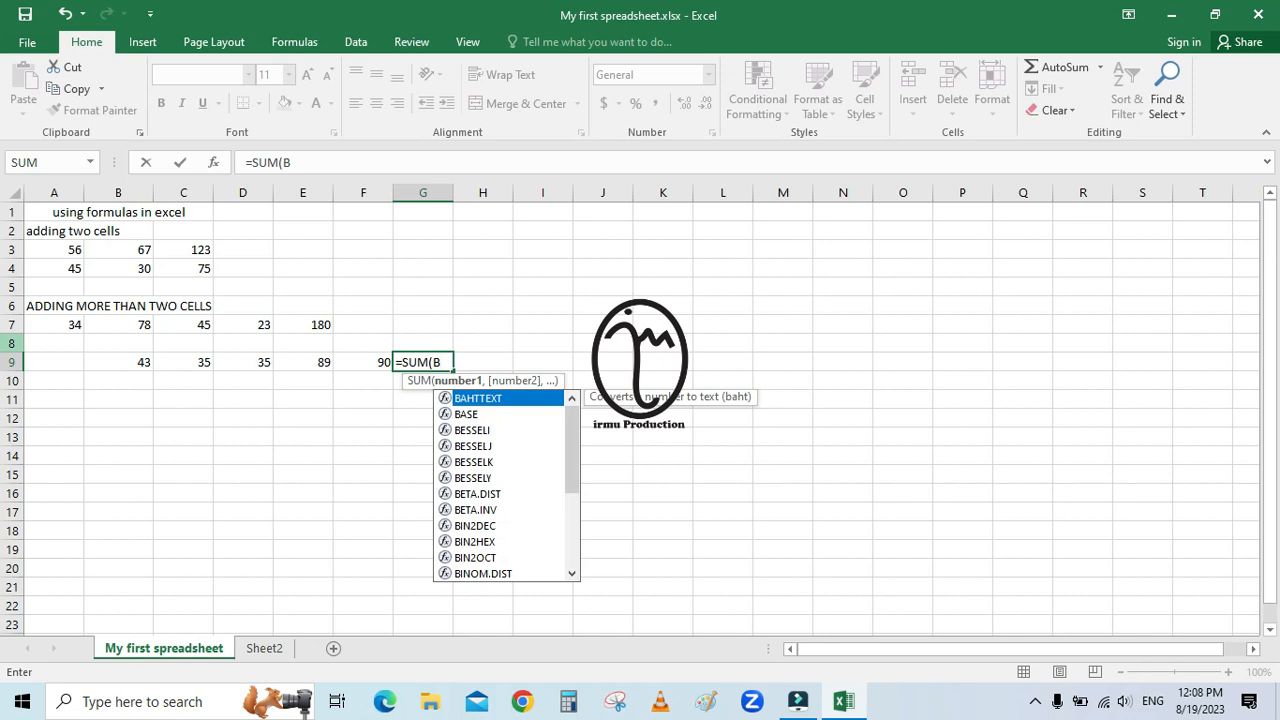
type("9")
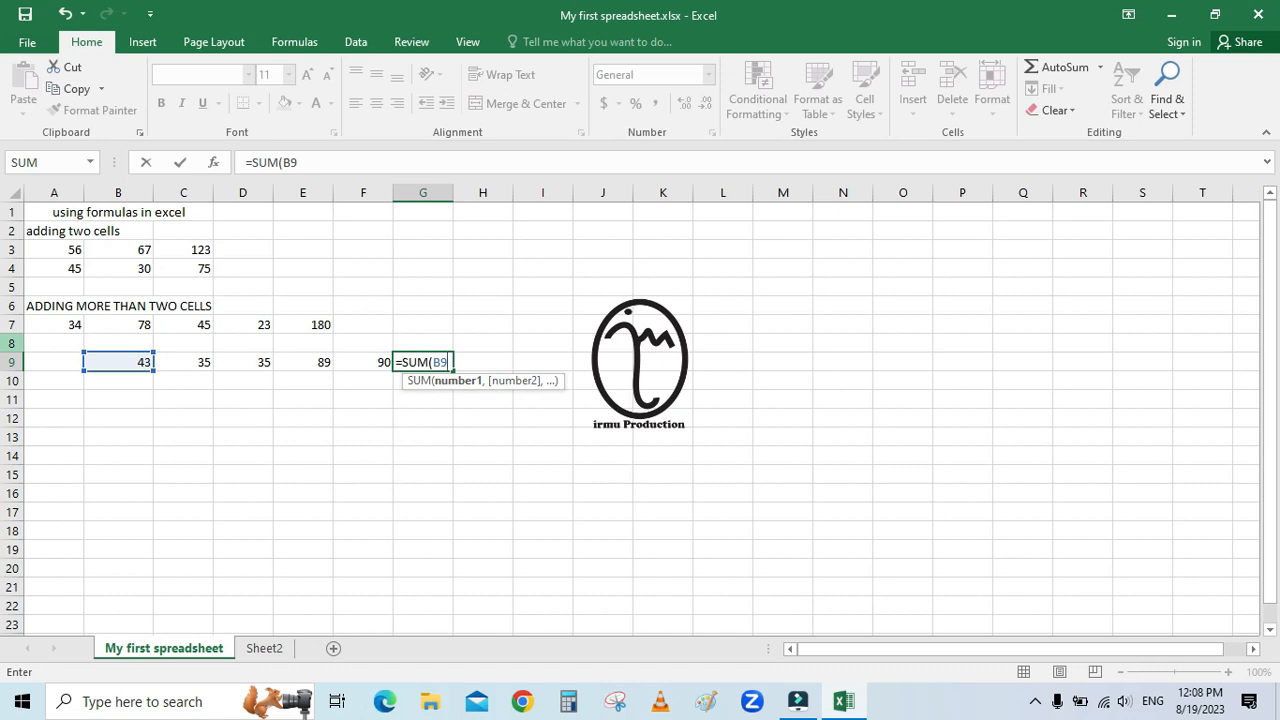
type(":F9")
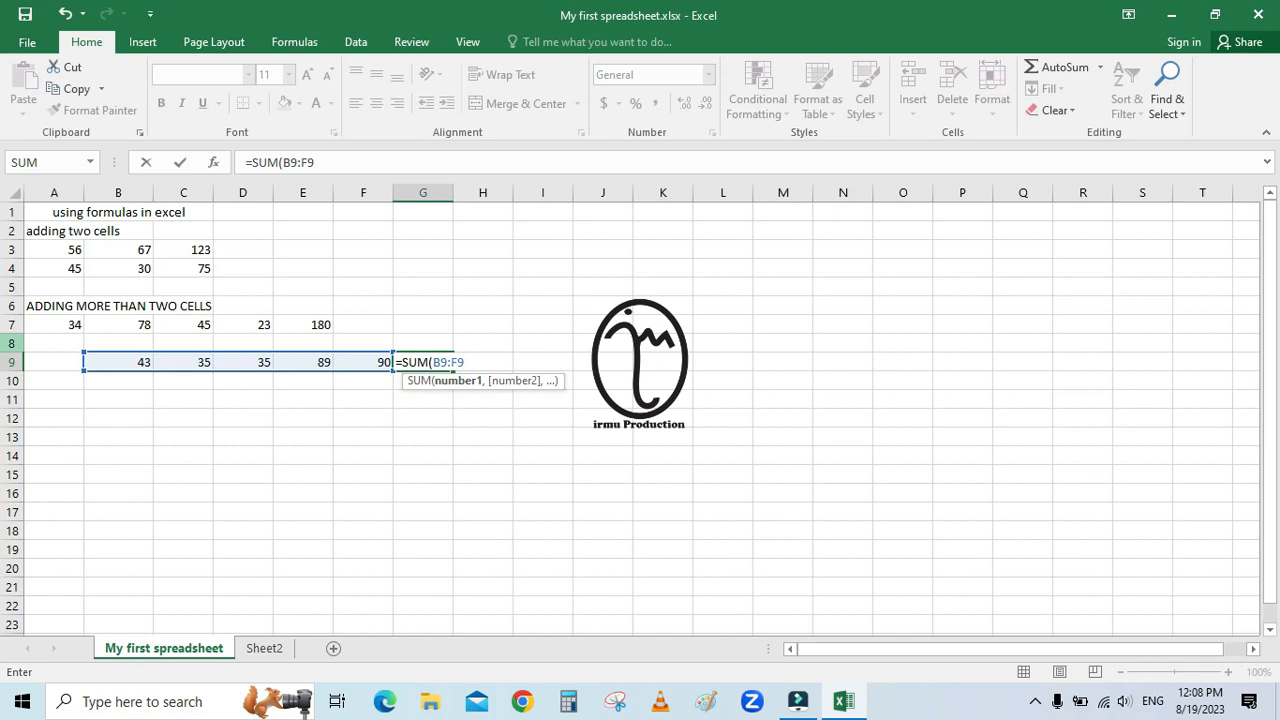
type(")")
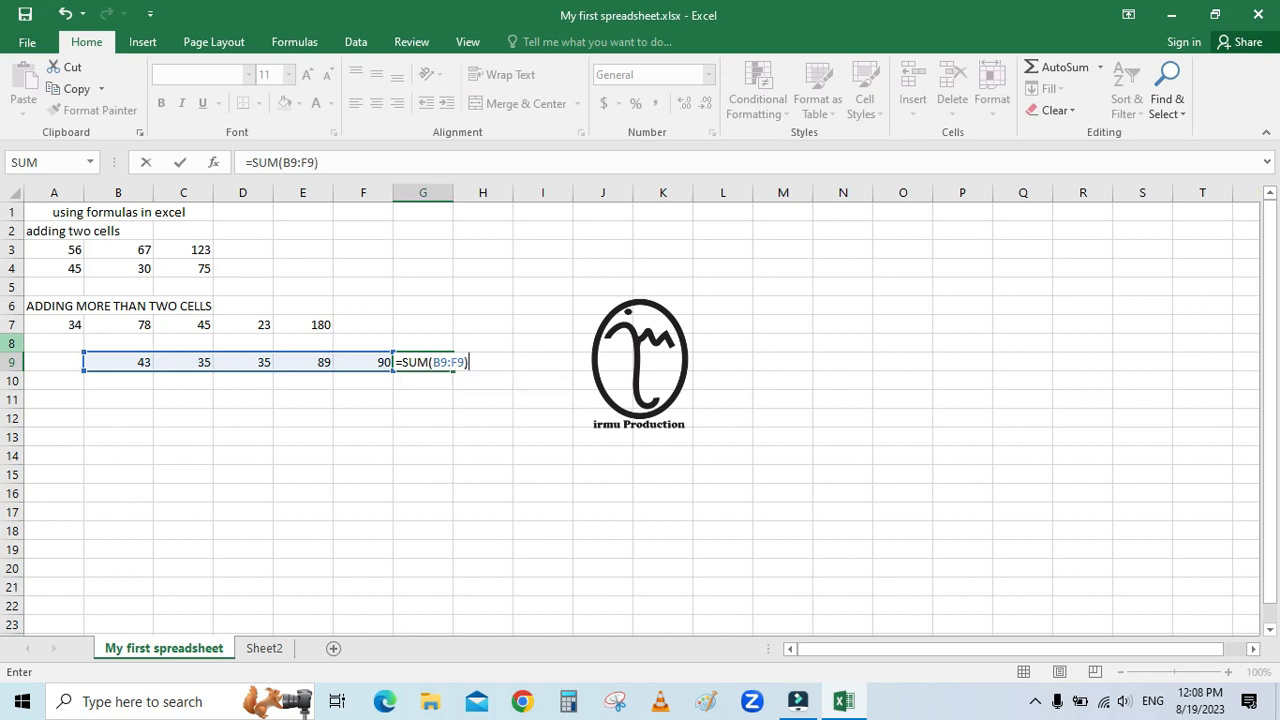
key("Return")
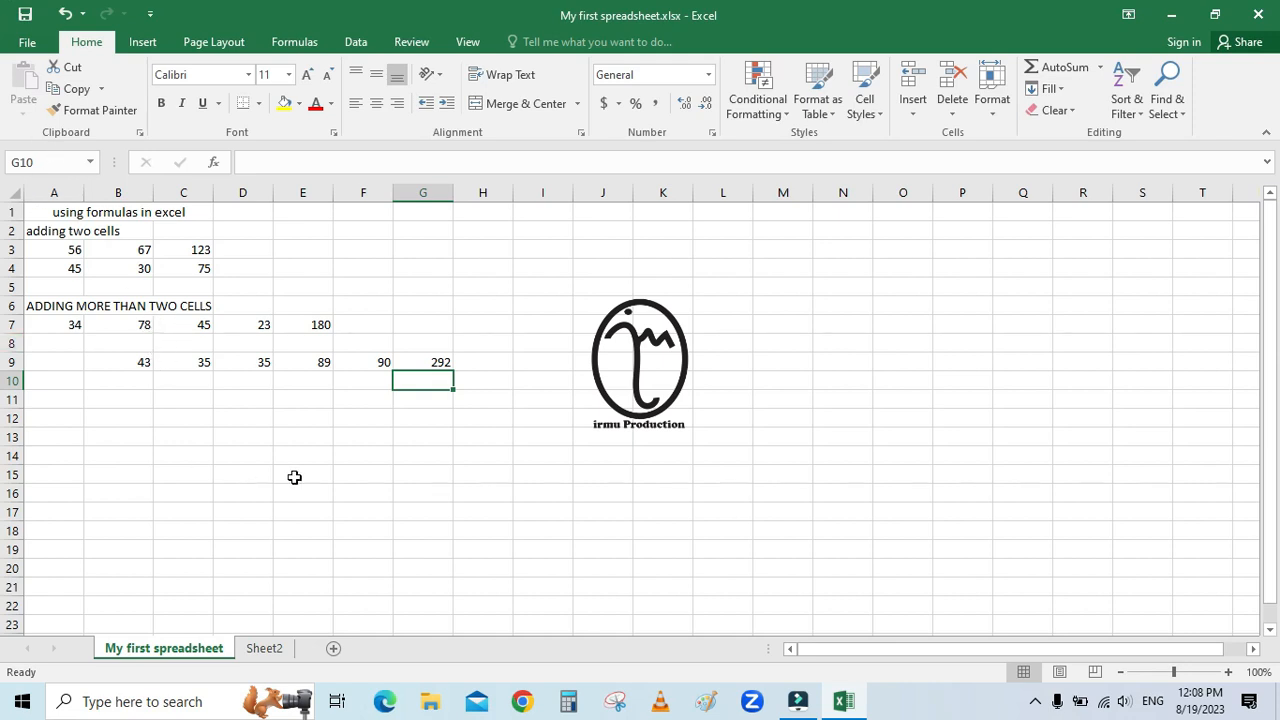
Step: Delete the SUM formula from cell G9
left_click(301, 440)
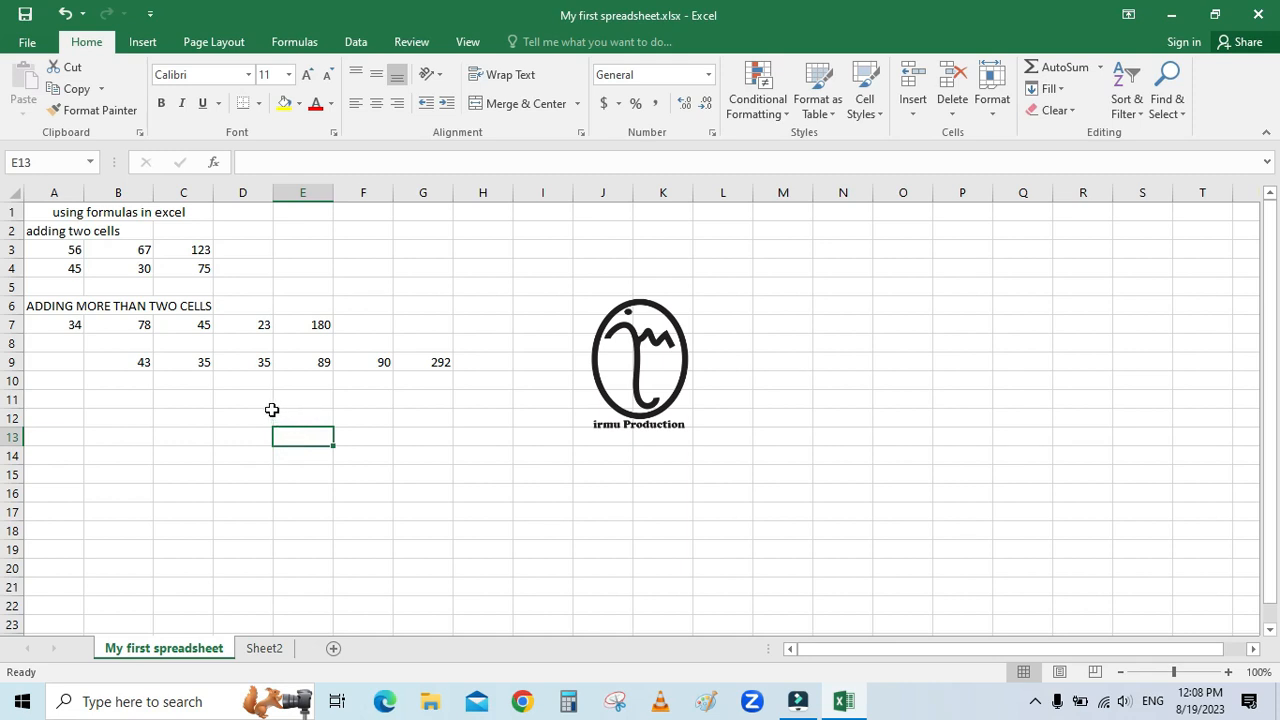
left_click(438, 366)
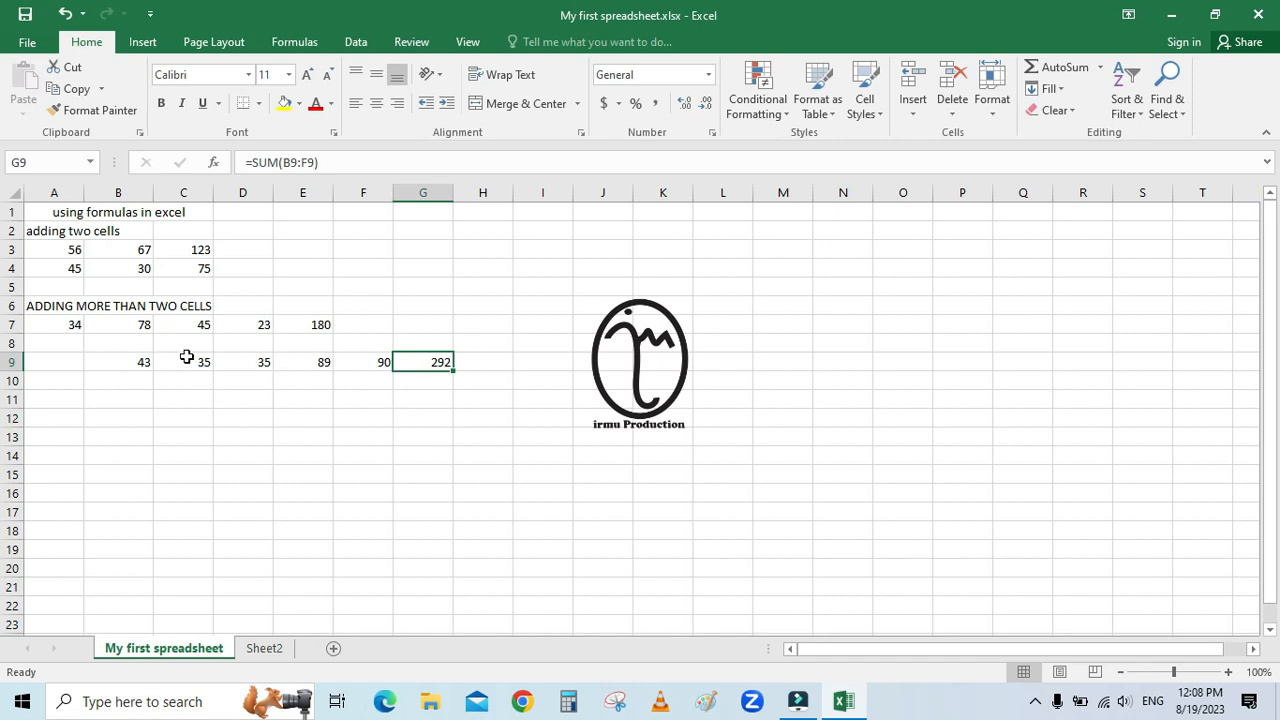
key("Delete")
left_click(461, 440)
Step: Add the five numbers in B9 to F9 with AutoSum in cell G9
left_click_drag(113, 356, 368, 364)
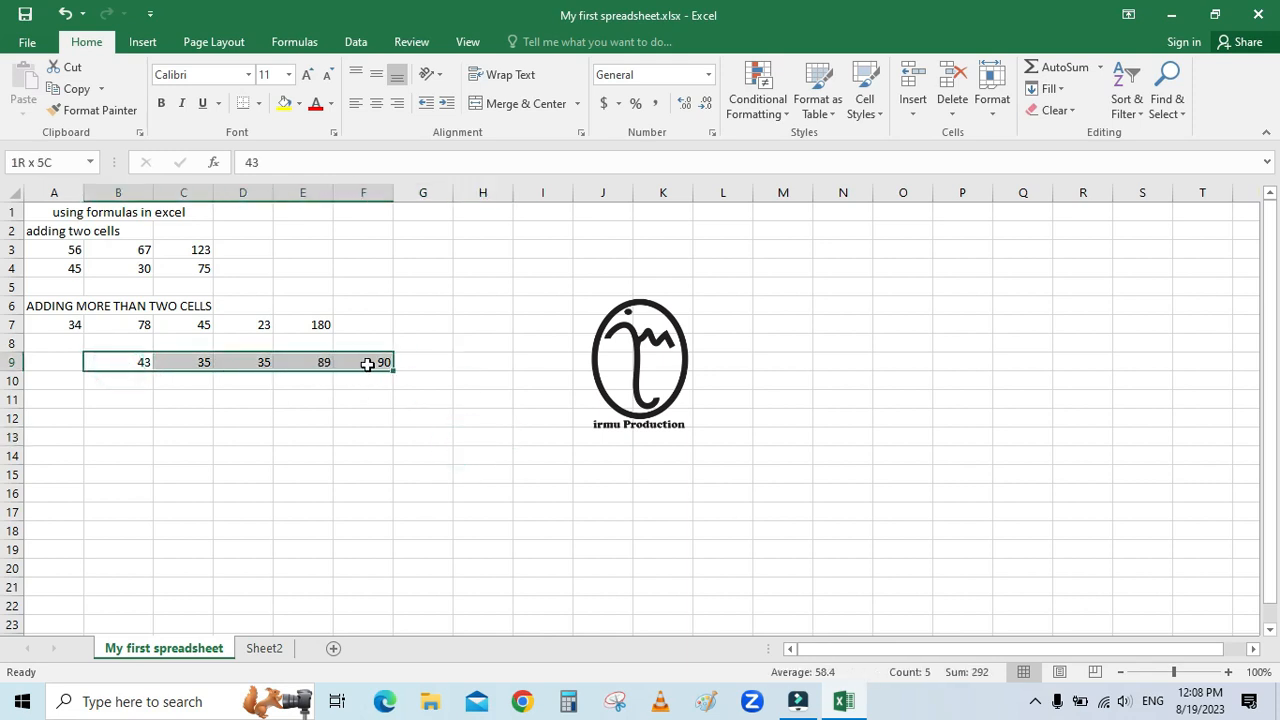
left_click(422, 363)
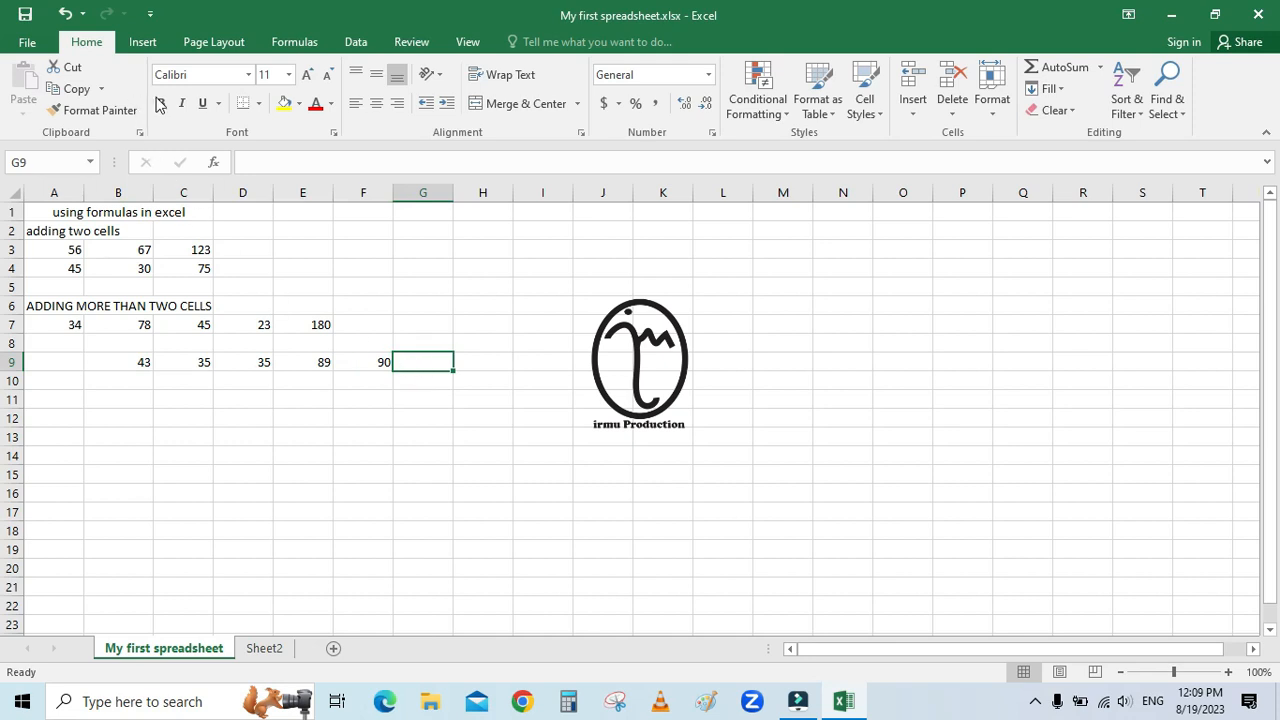
left_click(1066, 70)
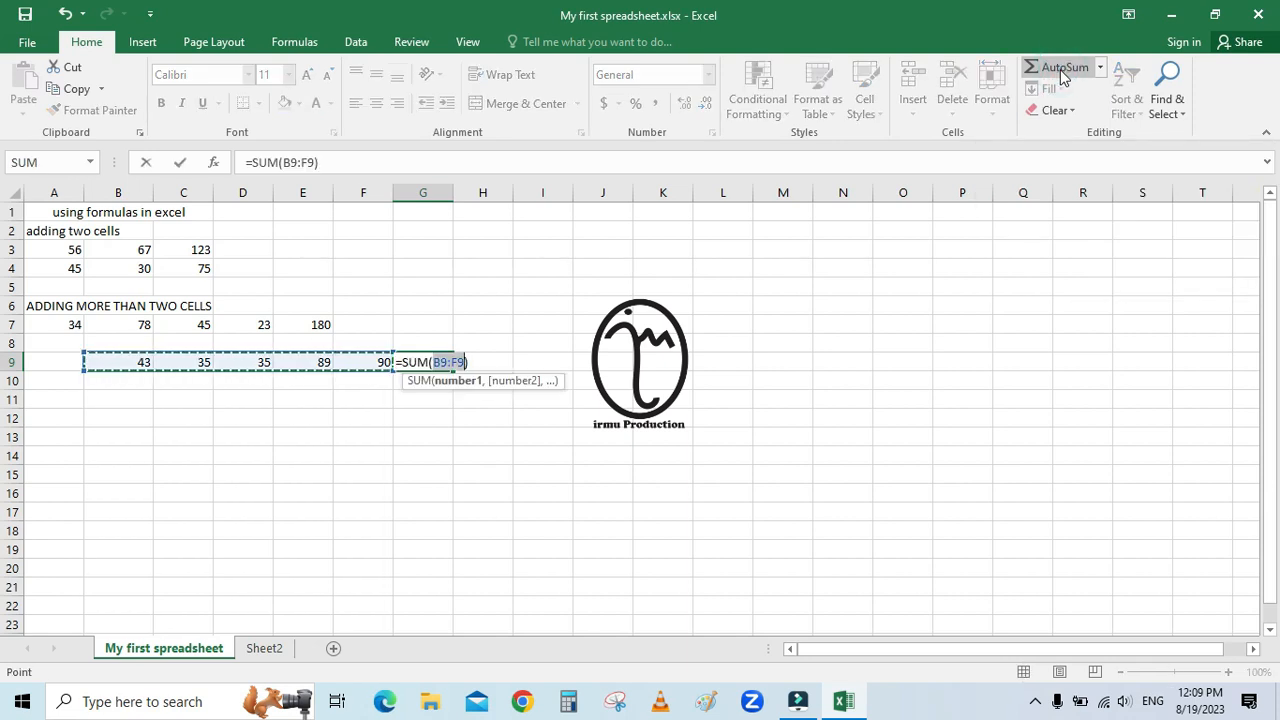
left_click(286, 164)
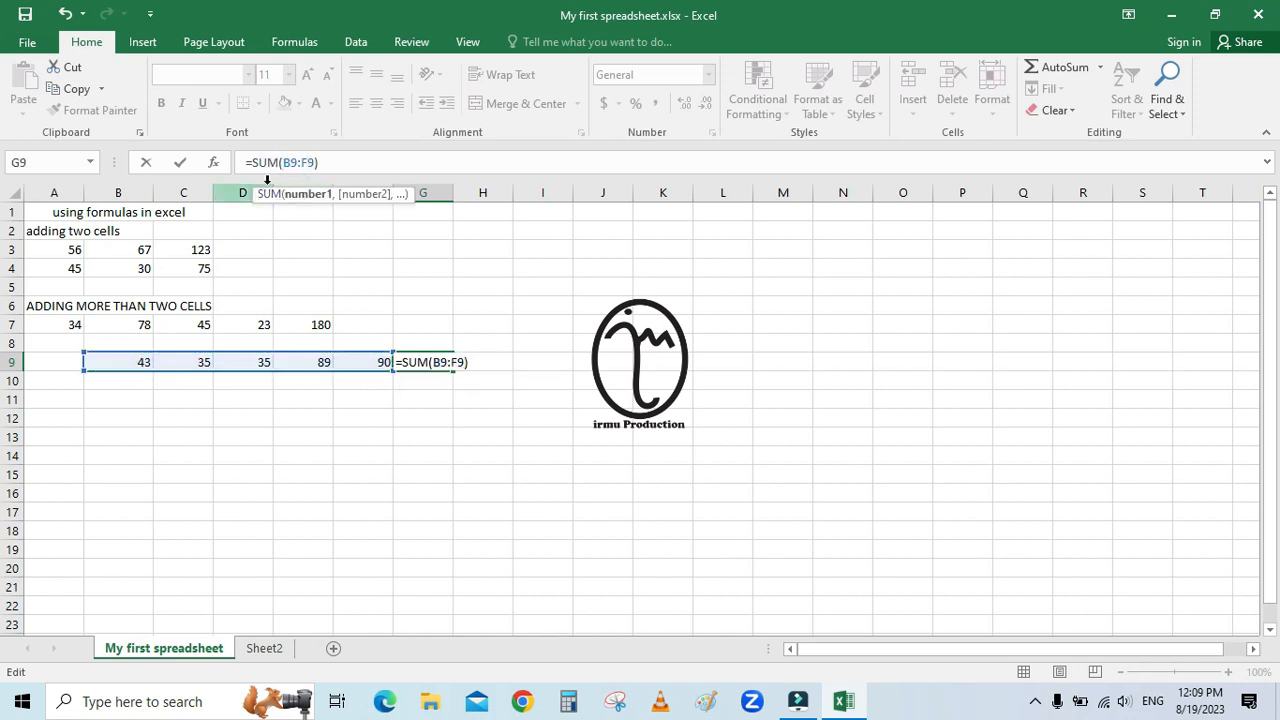
left_click(292, 162)
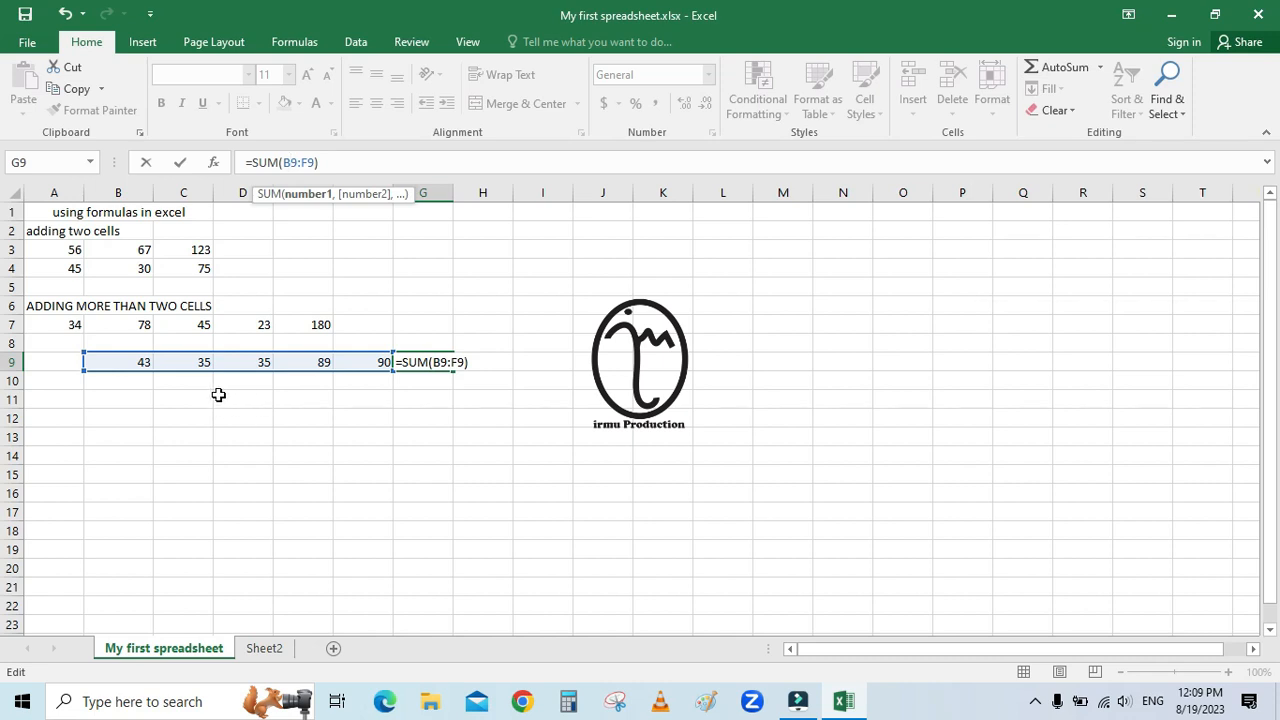
key("Return")
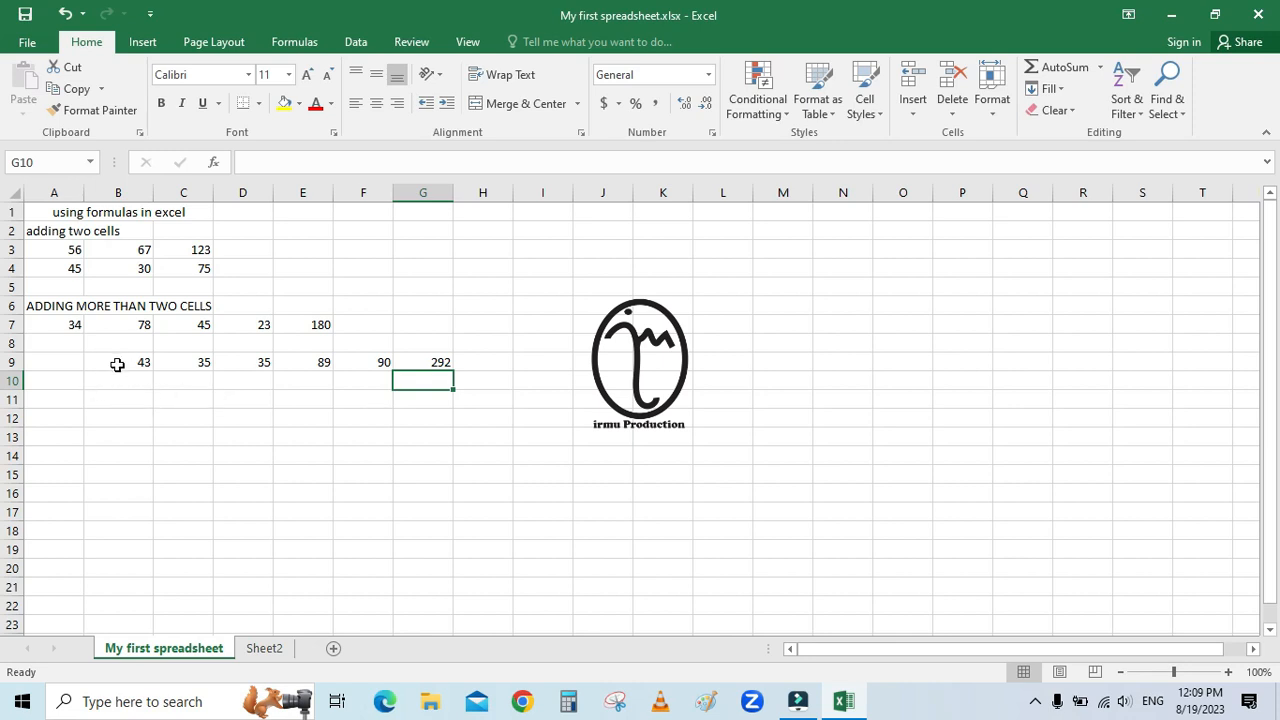
Step: Enter the heading SUBTRACTING TWO CELLS in cell A11
left_click(56, 400)
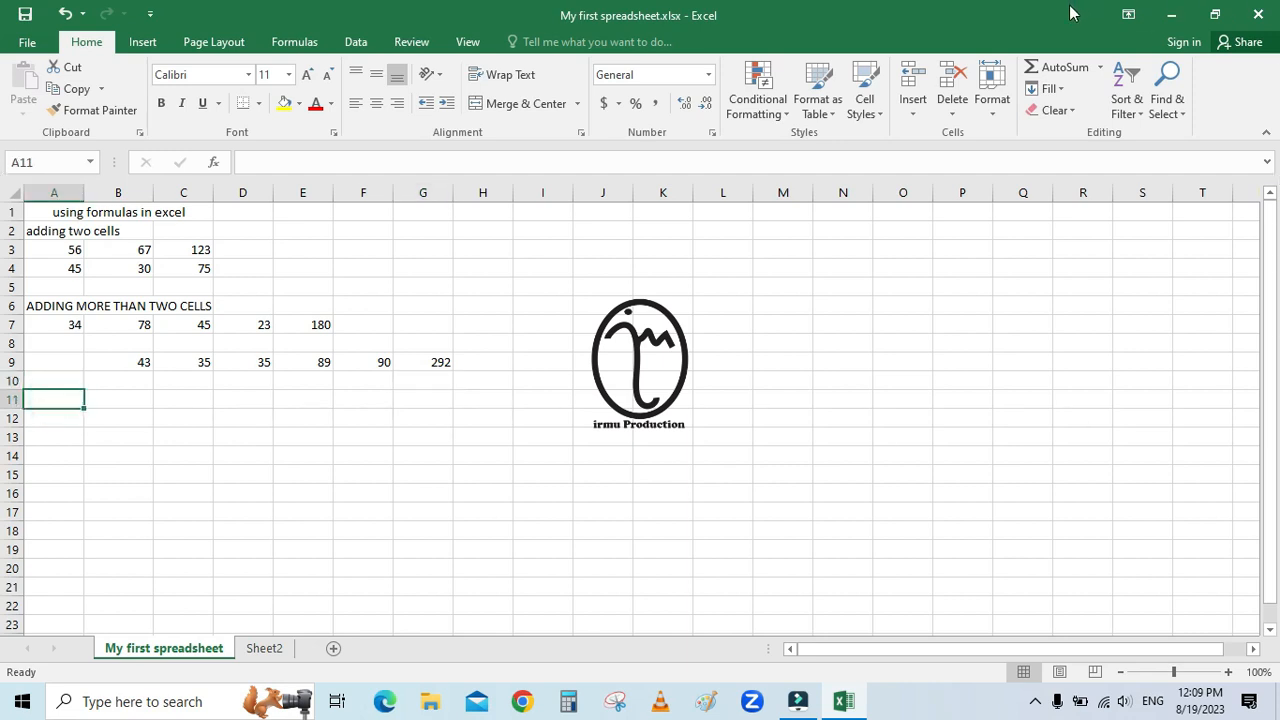
type("SUBT")
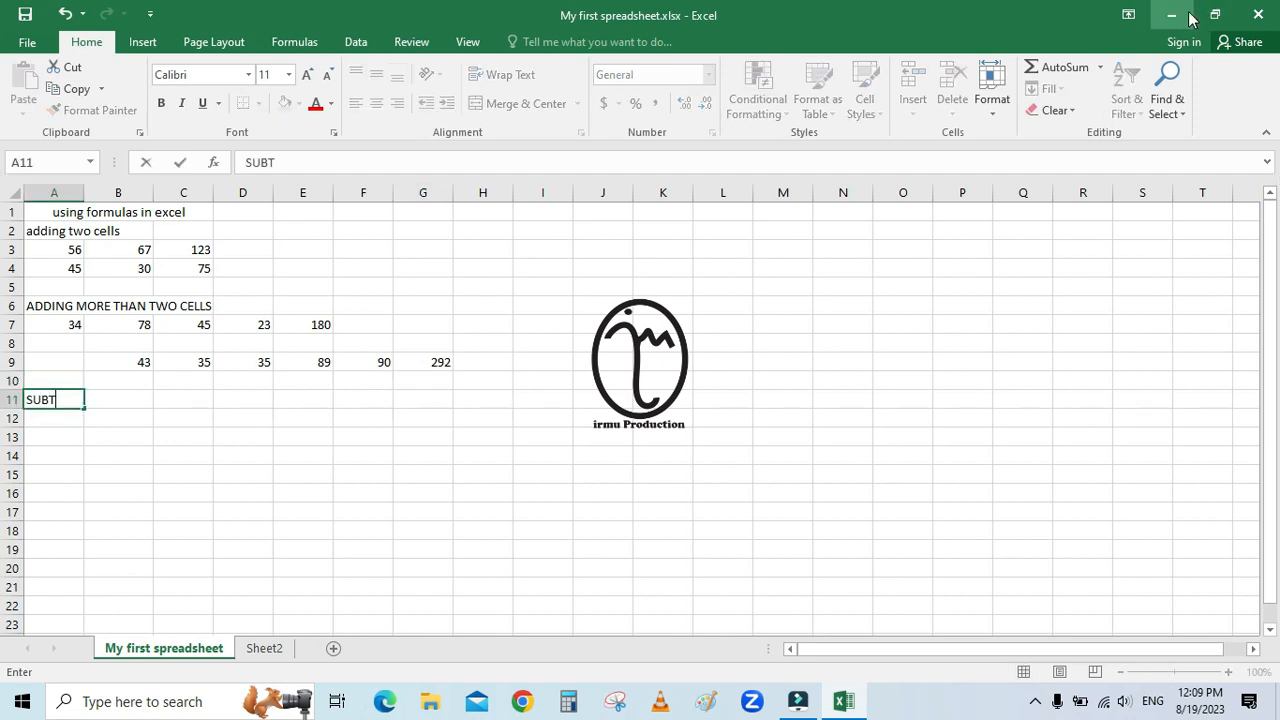
type("RACTING TWO ")
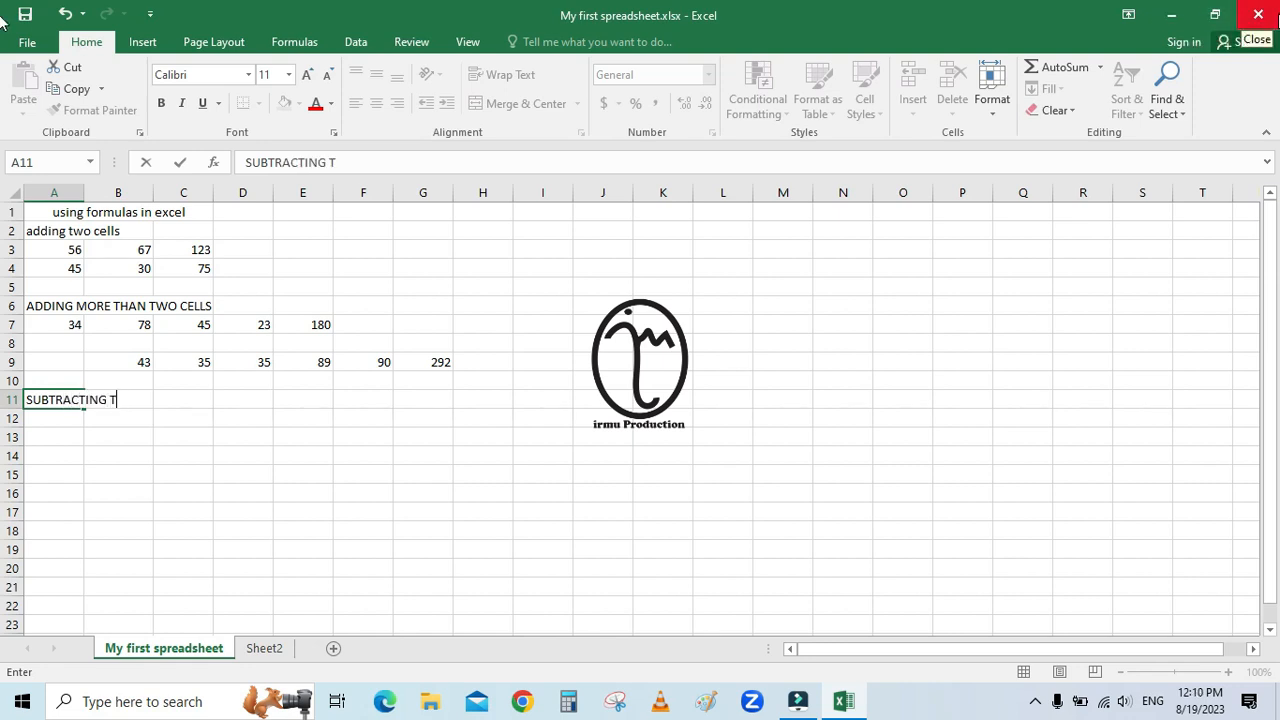
type("CELLS")
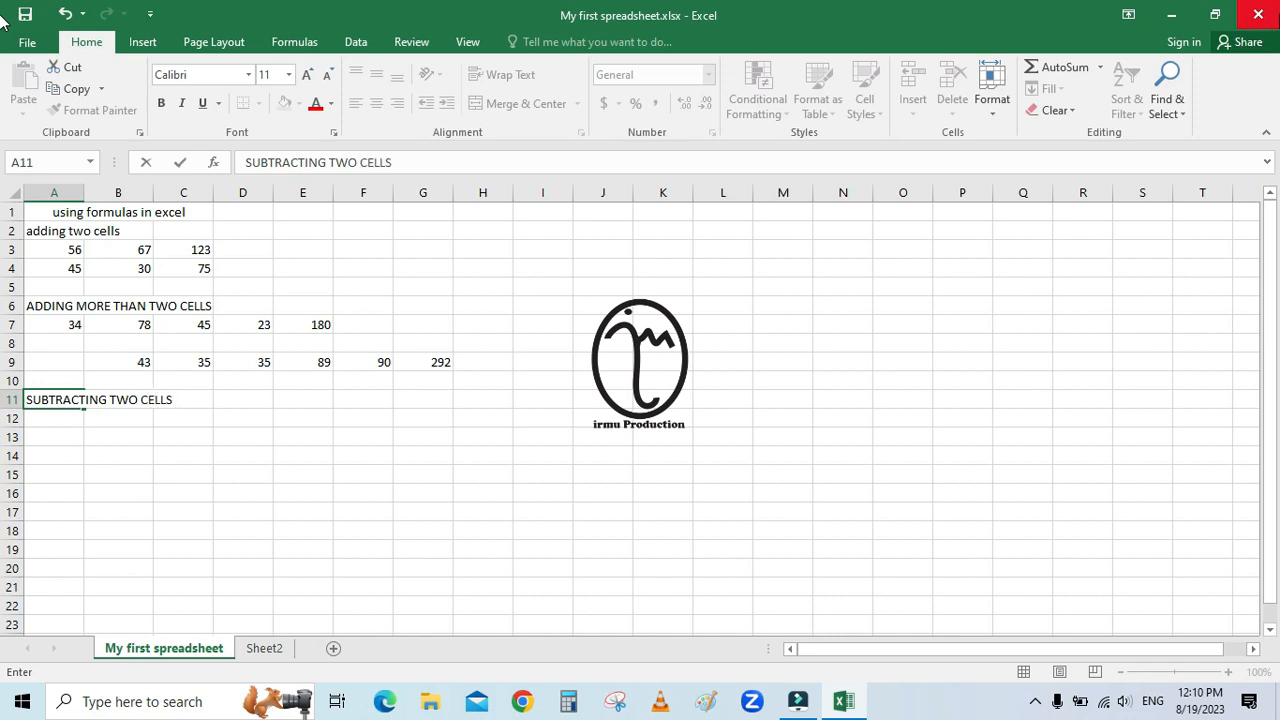
Step: Enter the numbers 78 and 60 in cells A12 and B12
left_click(65, 419)
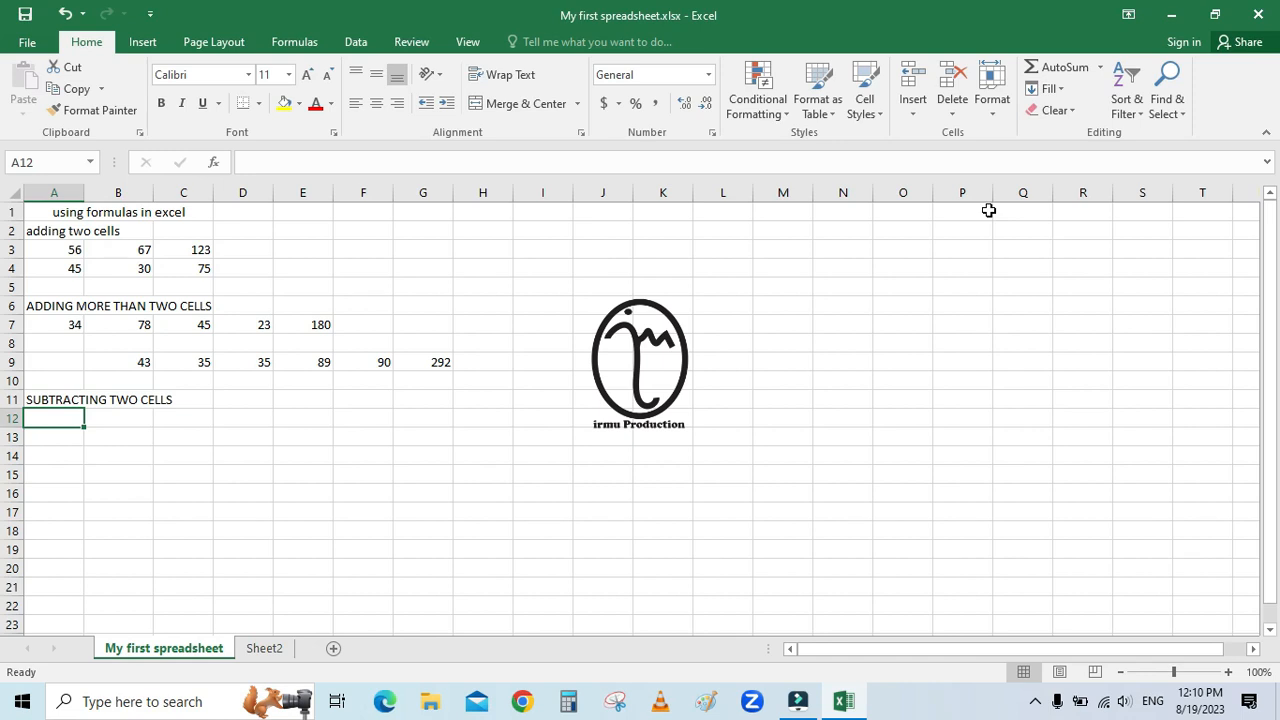
type("78")
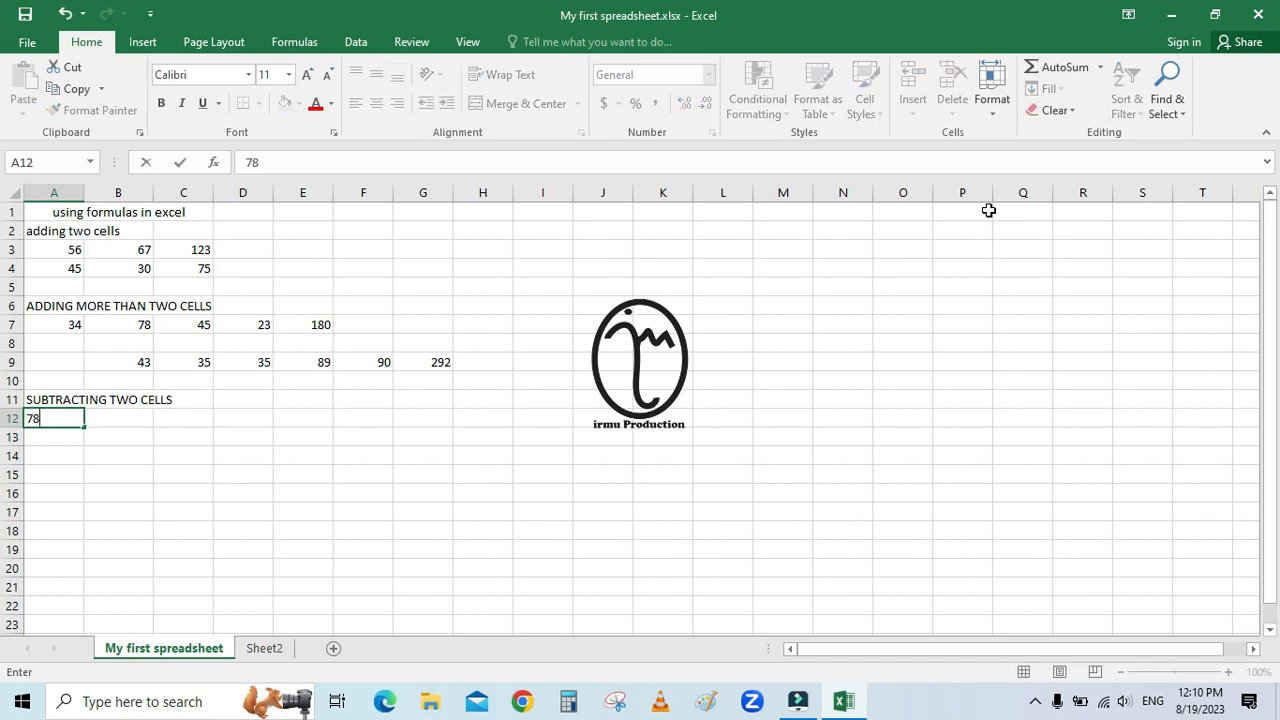
key("Tab")
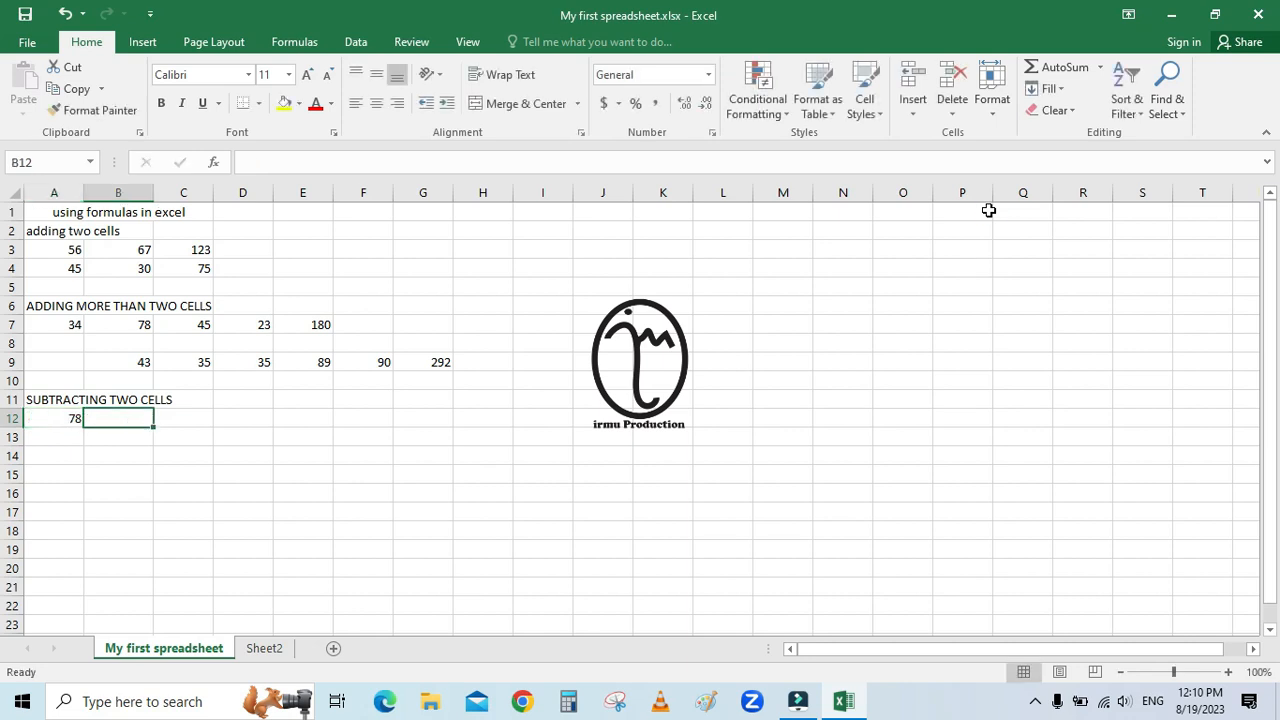
type("60")
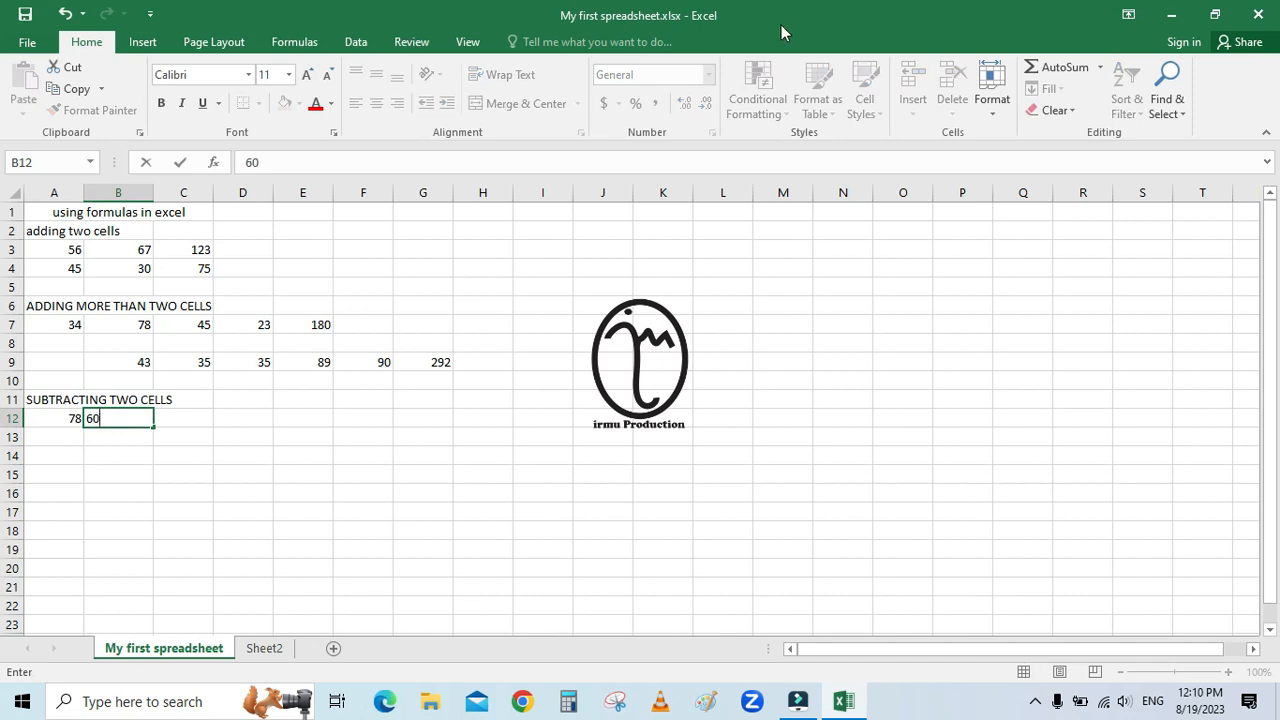
left_click(124, 458)
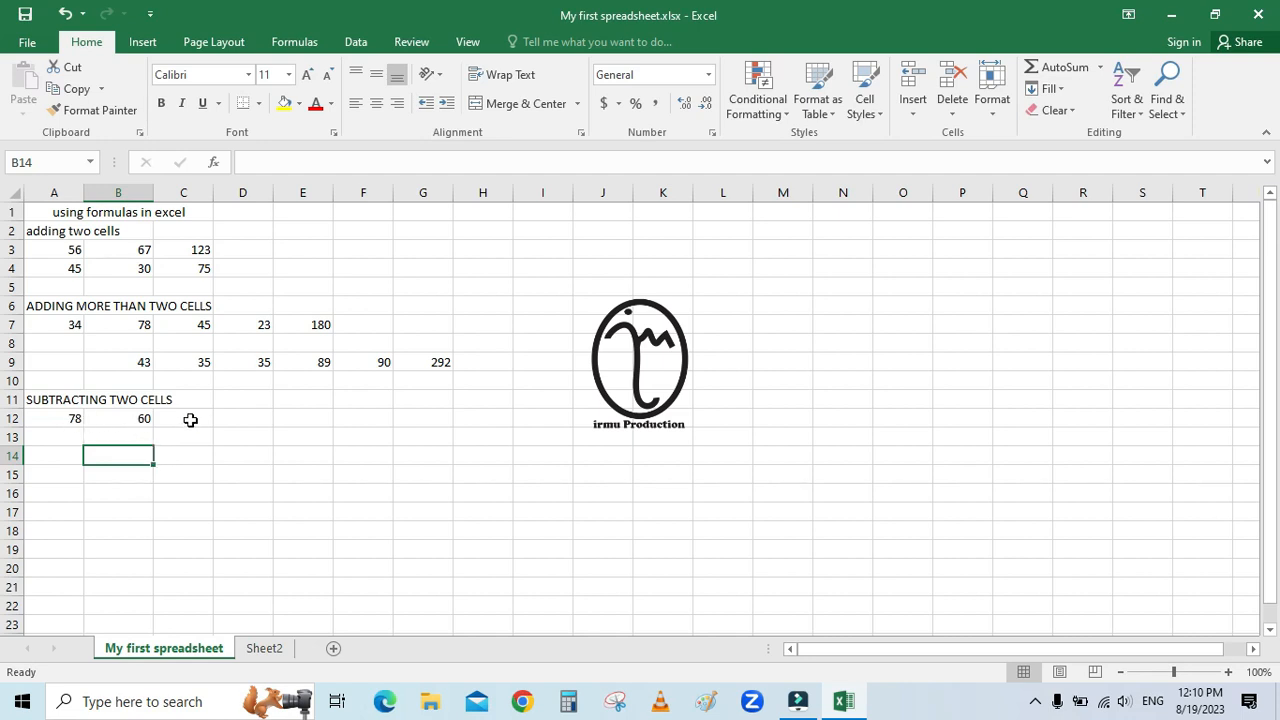
Step: Subtract B12 from A12 with the formula =A12-B12 in cell C12 and check the entered formula
left_click(190, 420)
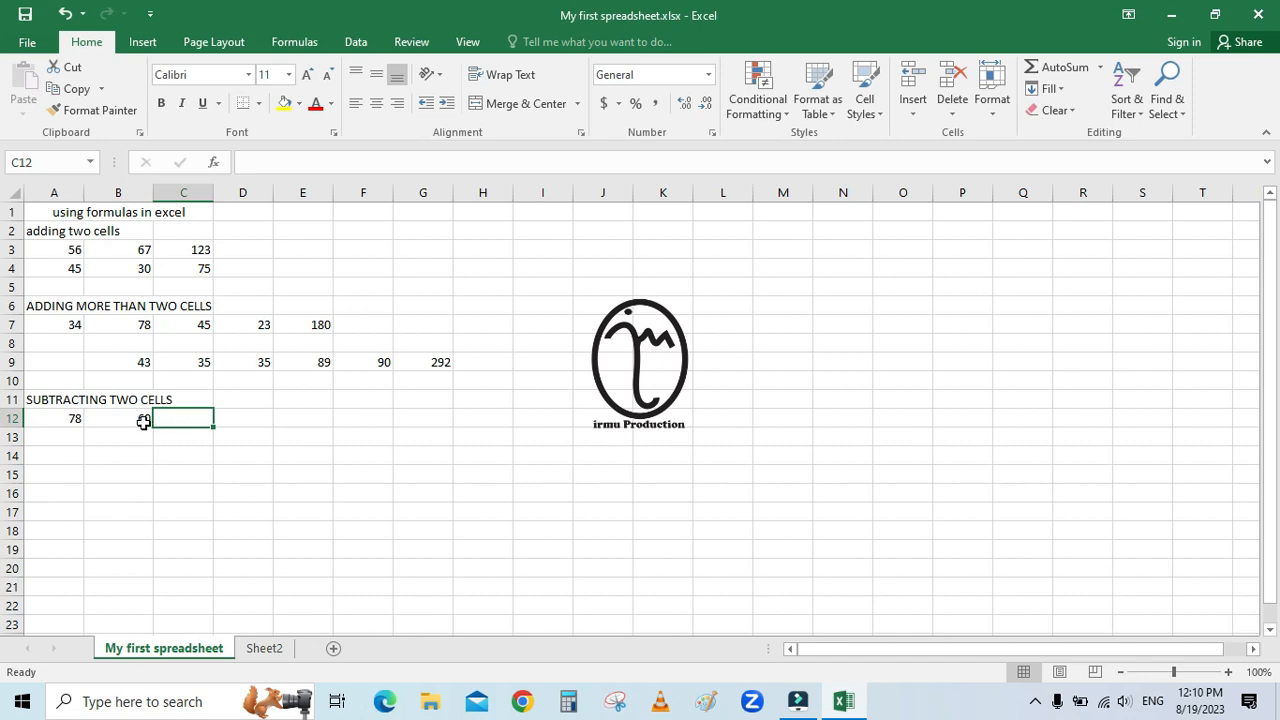
type("=")
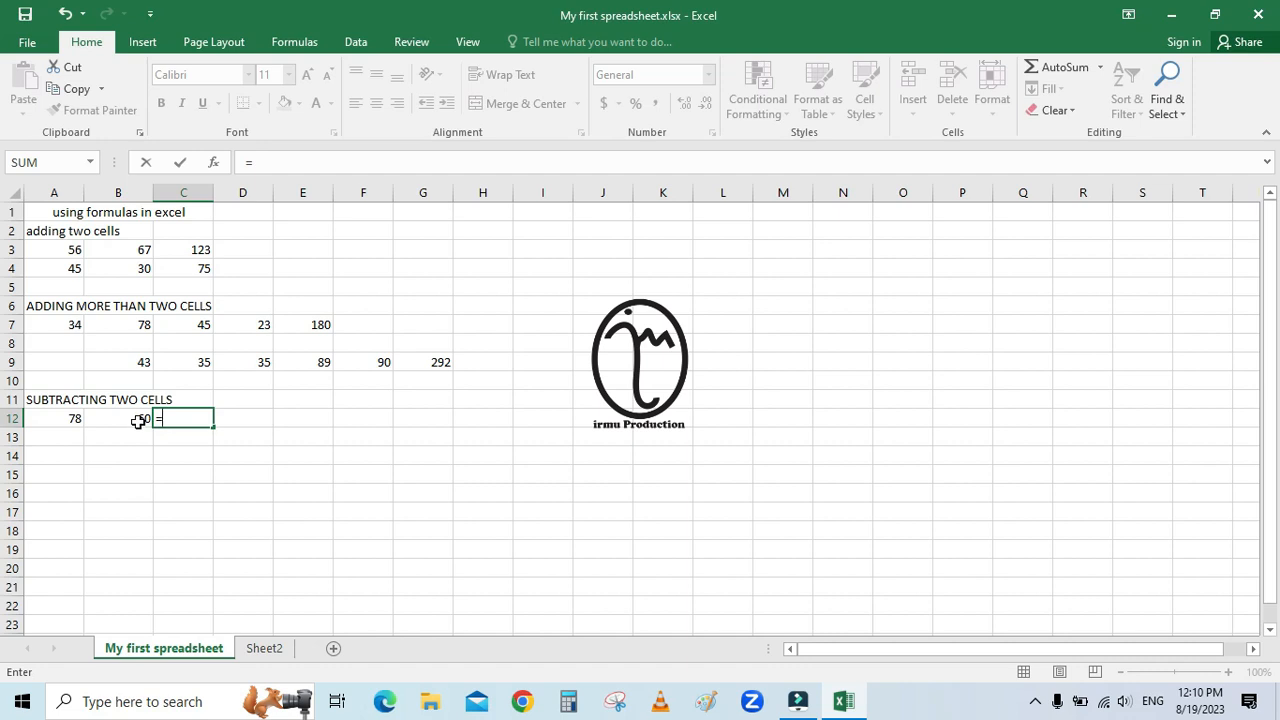
type("A")
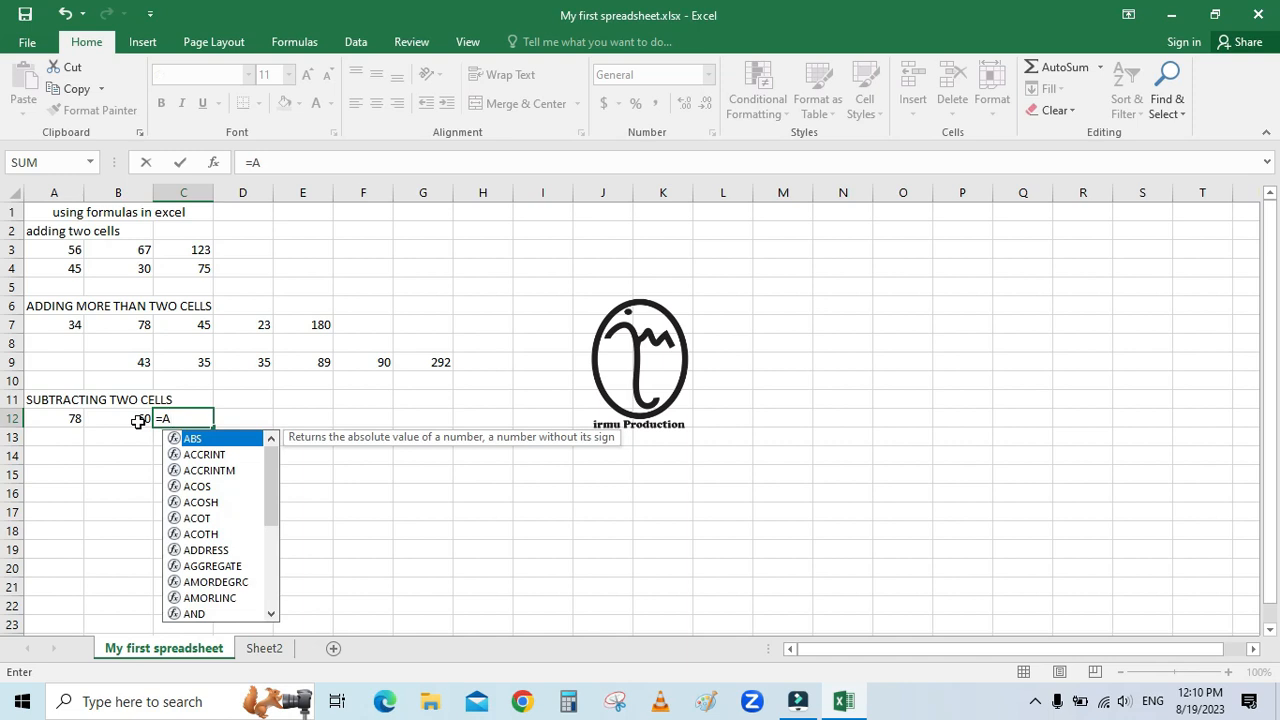
type("12")
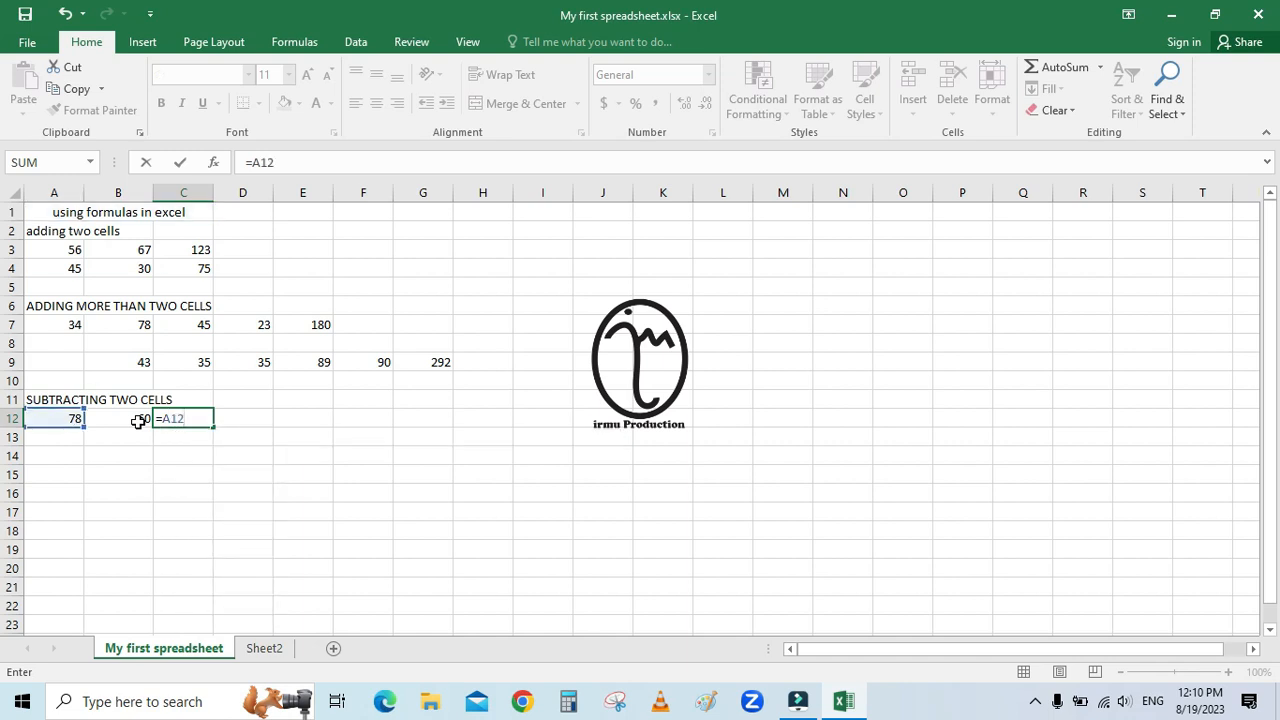
type("-")
type("B12")
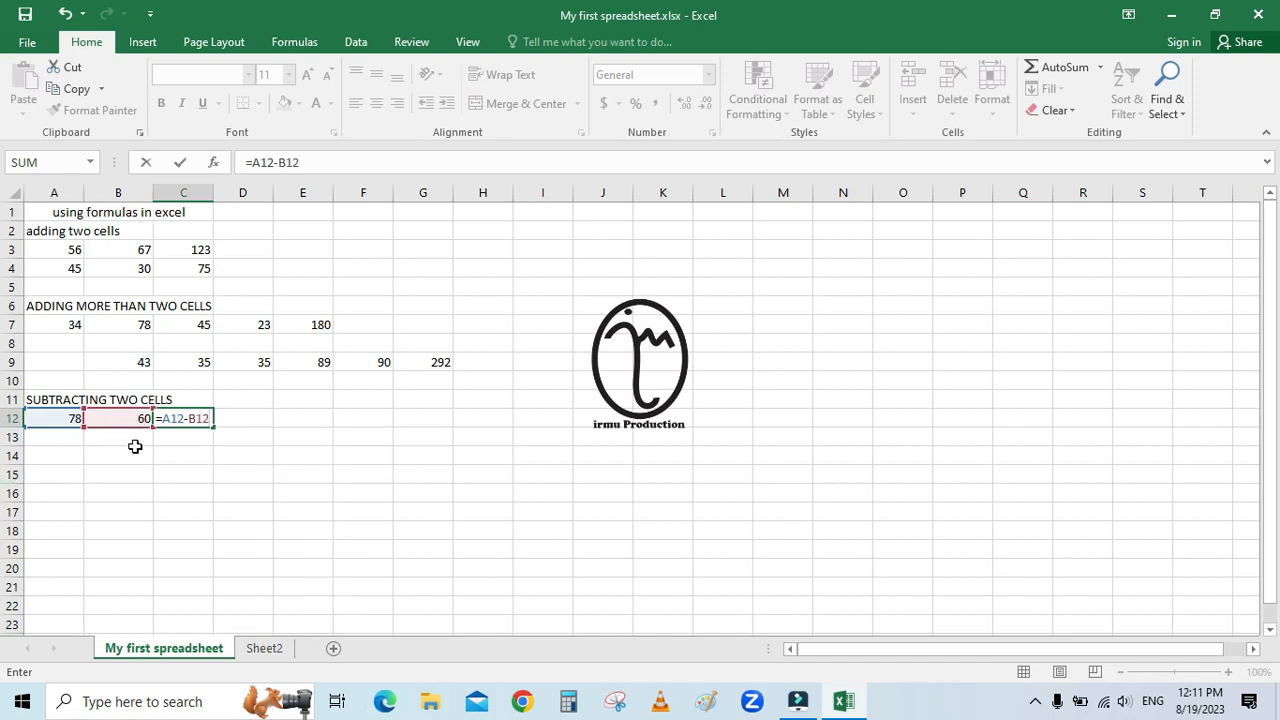
key("Return")
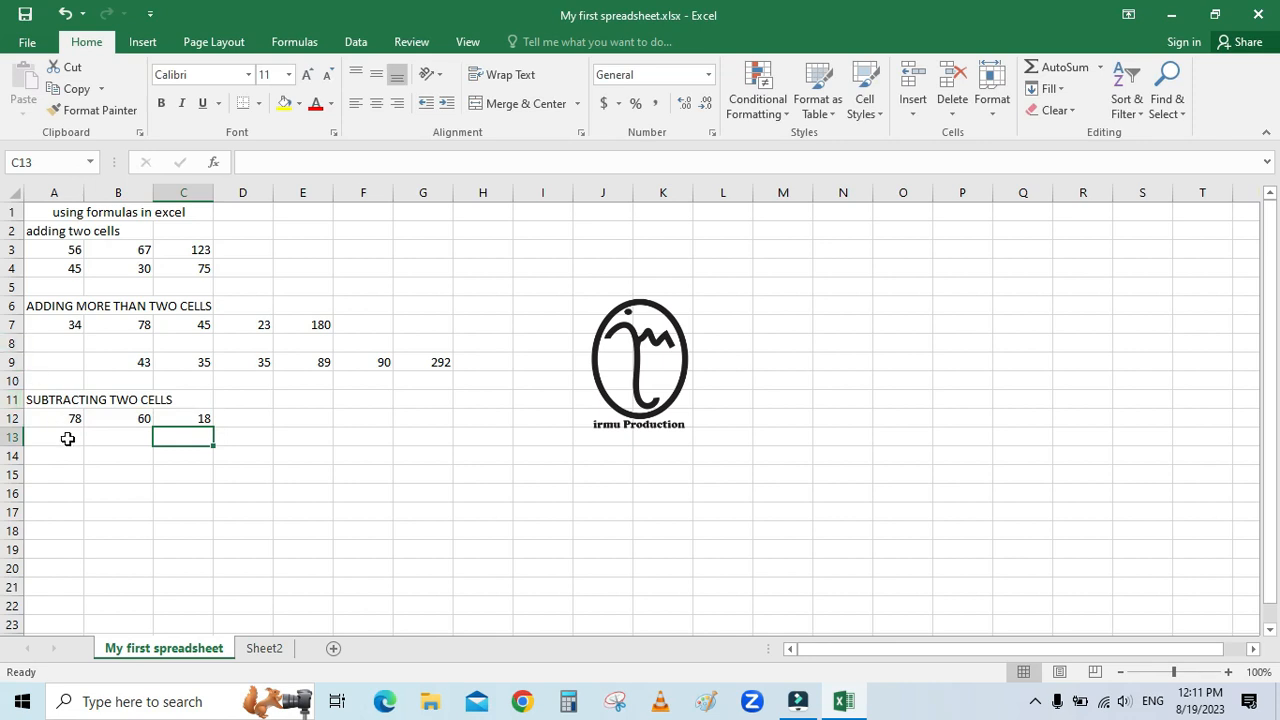
left_click(185, 419)
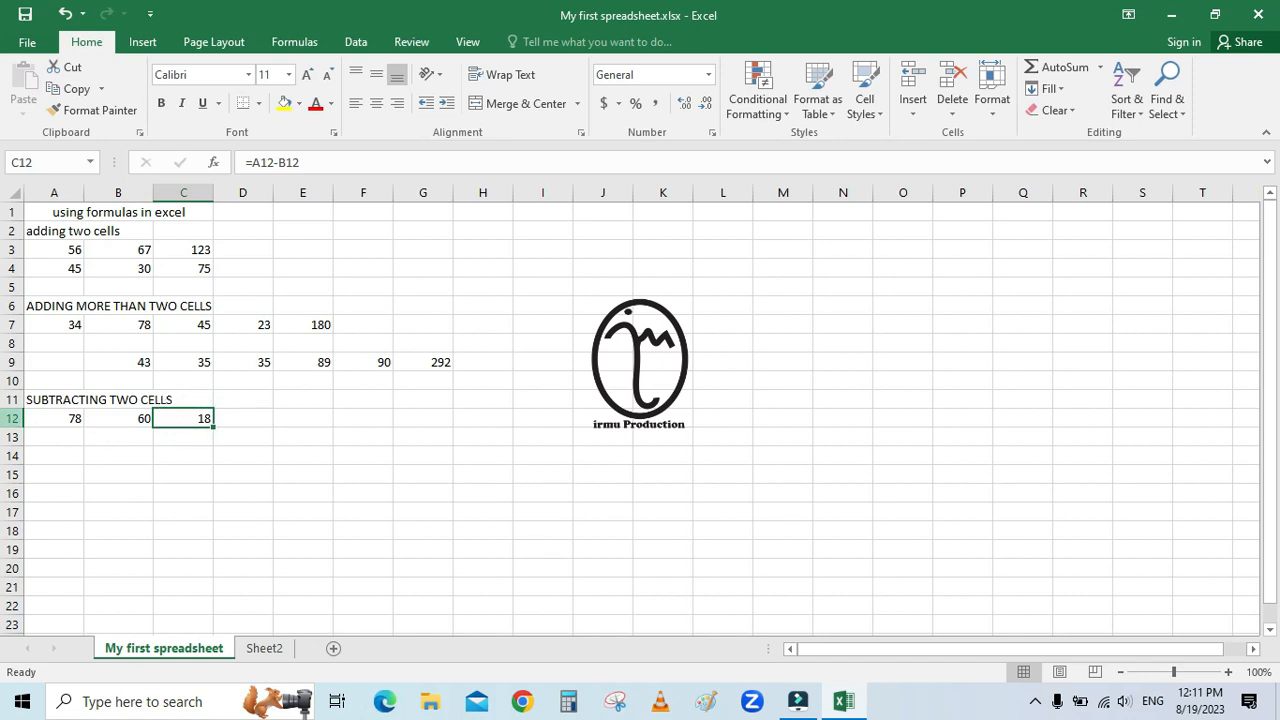
Step: Enter the heading MULTIPLICATION OF TWO CELLS in cell A14
left_click(45, 456)
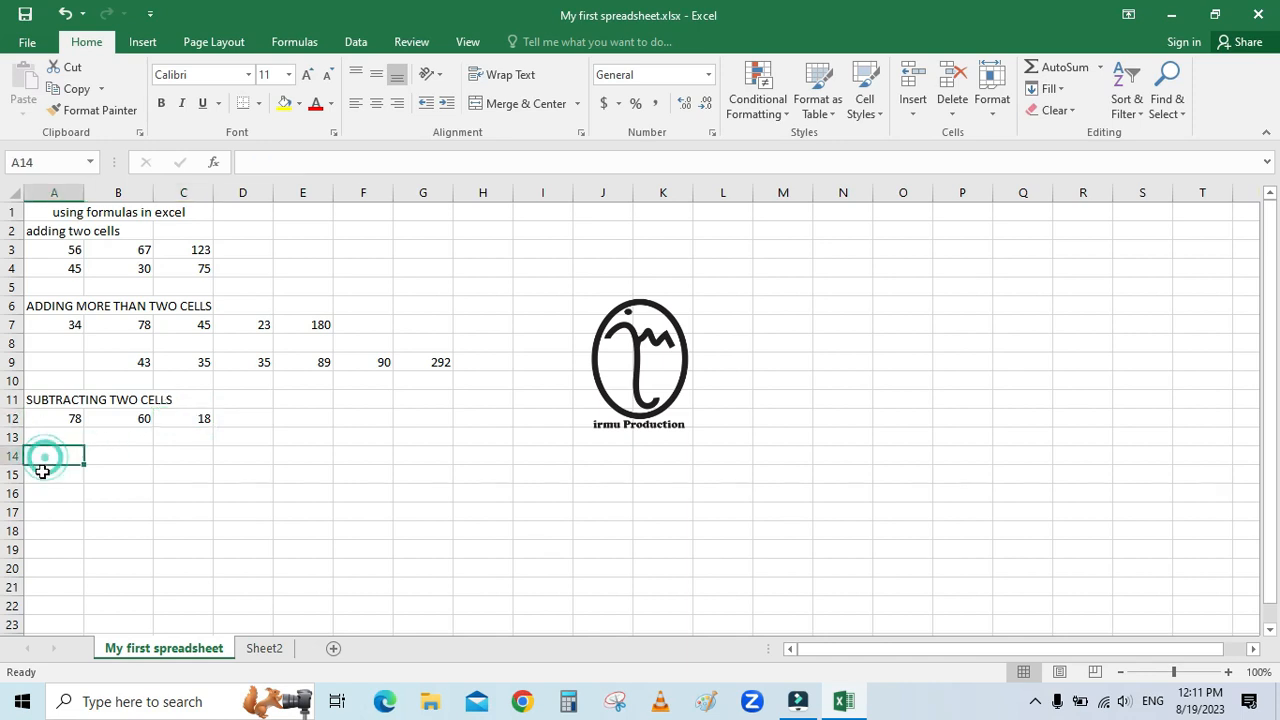
type("M")
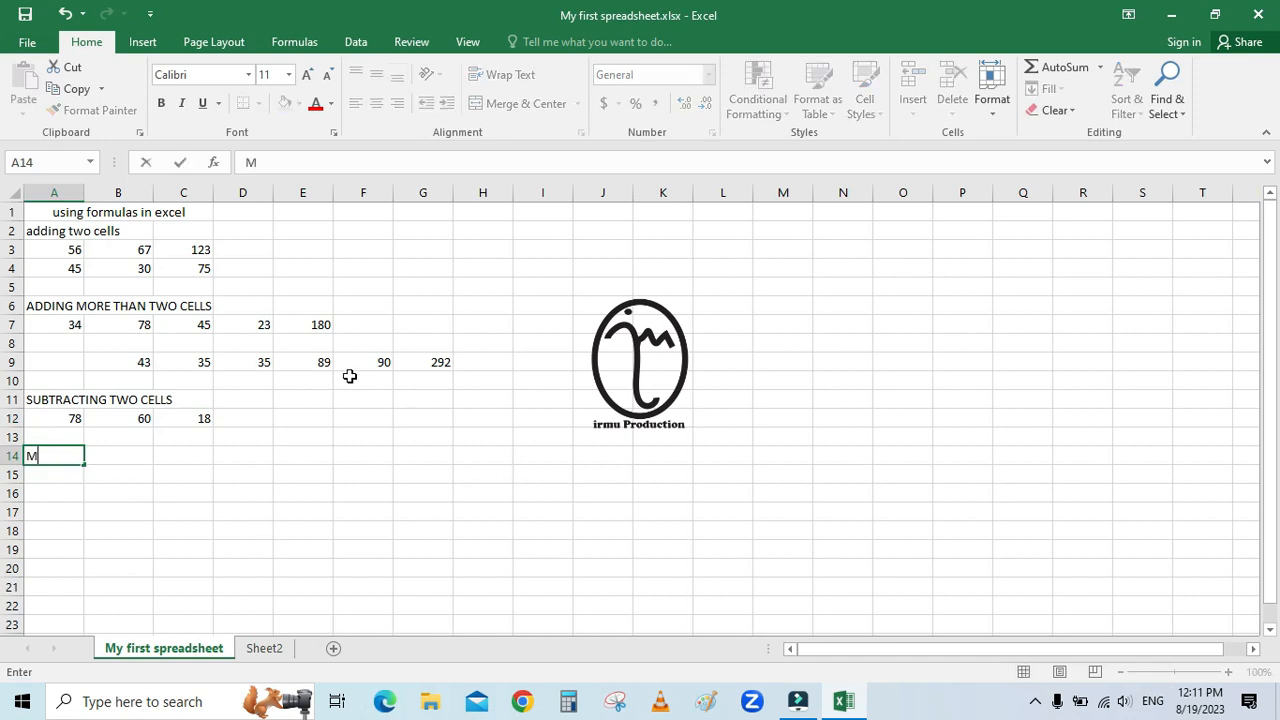
type("ULTIPLICAT")
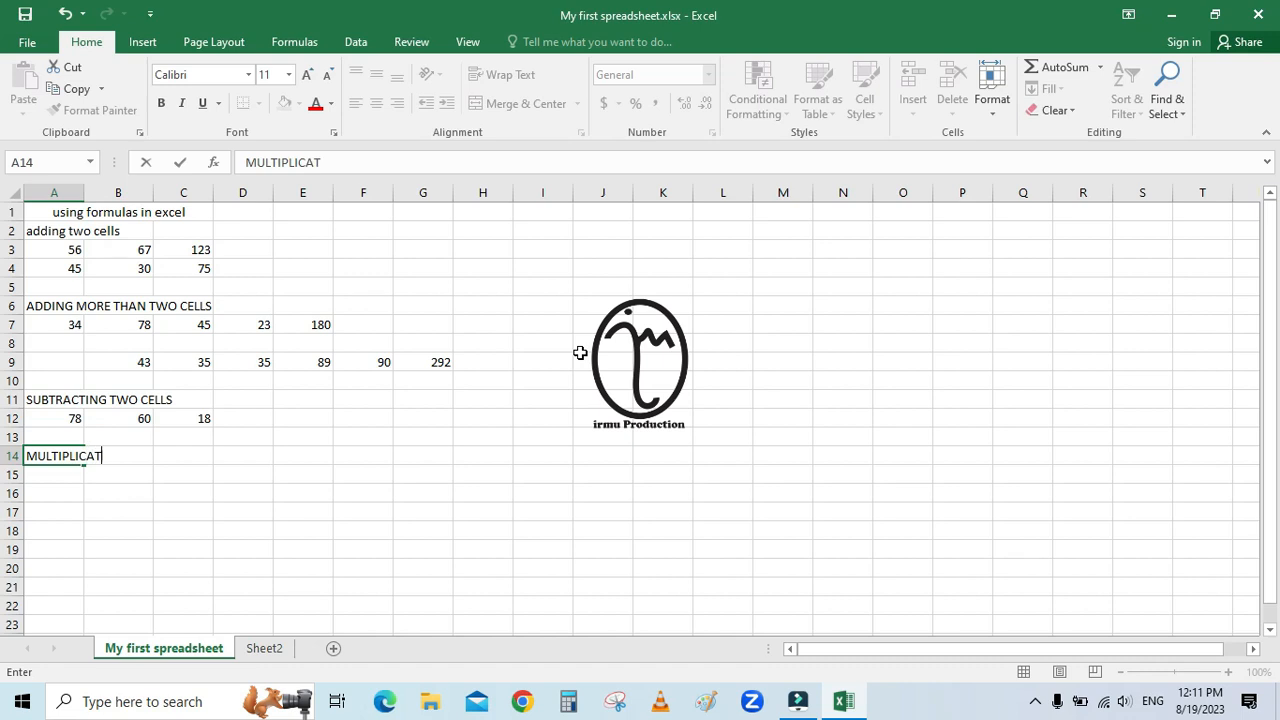
type("ION OF TWO CWE")
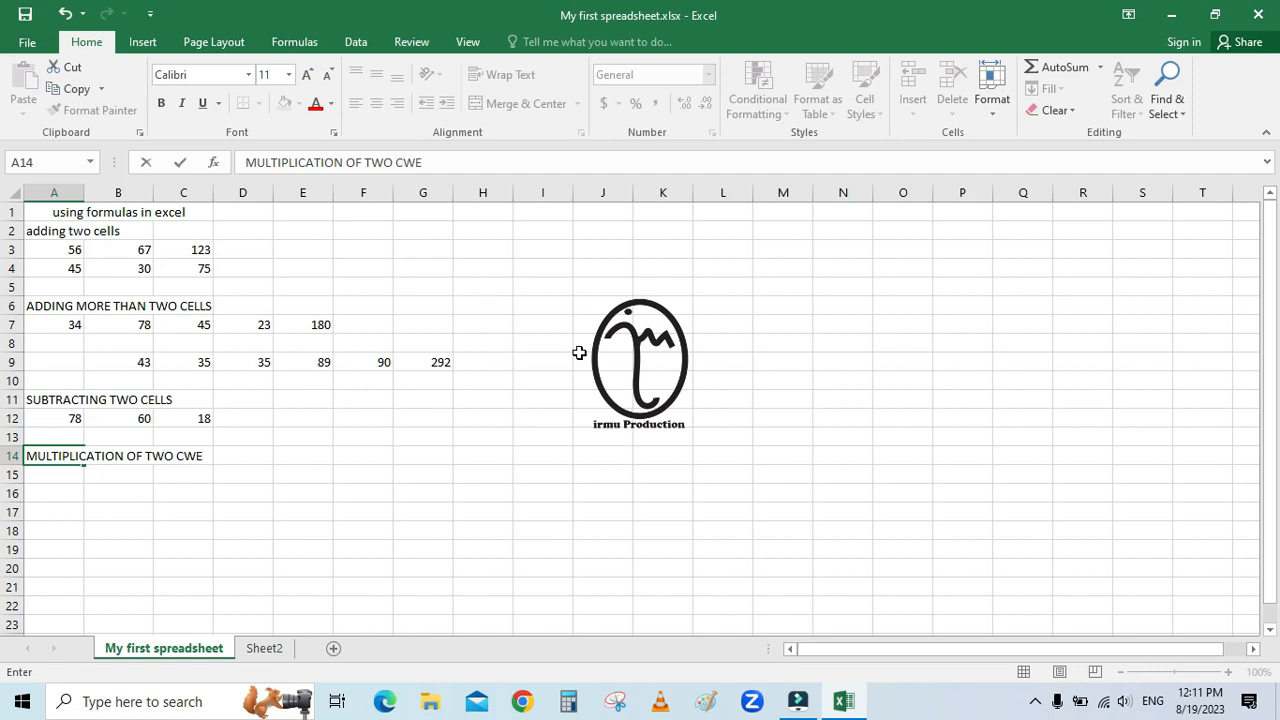
key("BackSpace")
key("BackSpace")
type("ELLS")
key("Return")
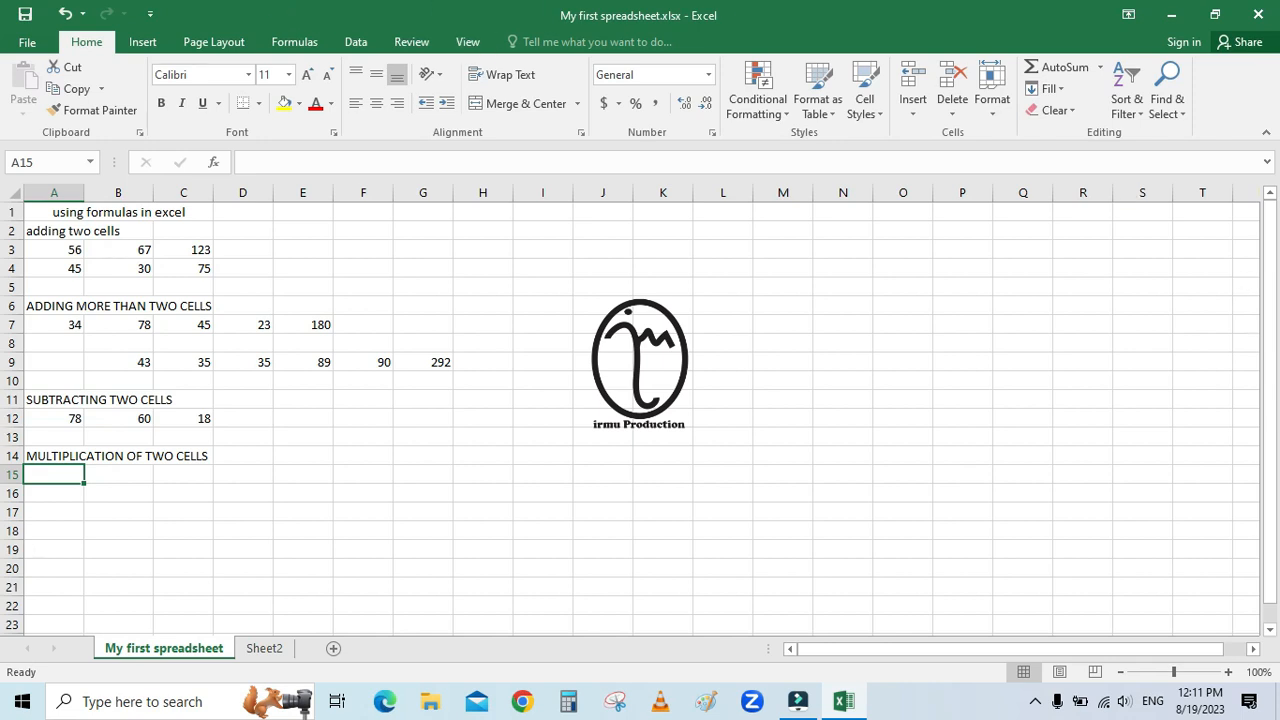
Step: Enter the numbers 45 and 34 in cells B15 and C15
left_click(108, 473)
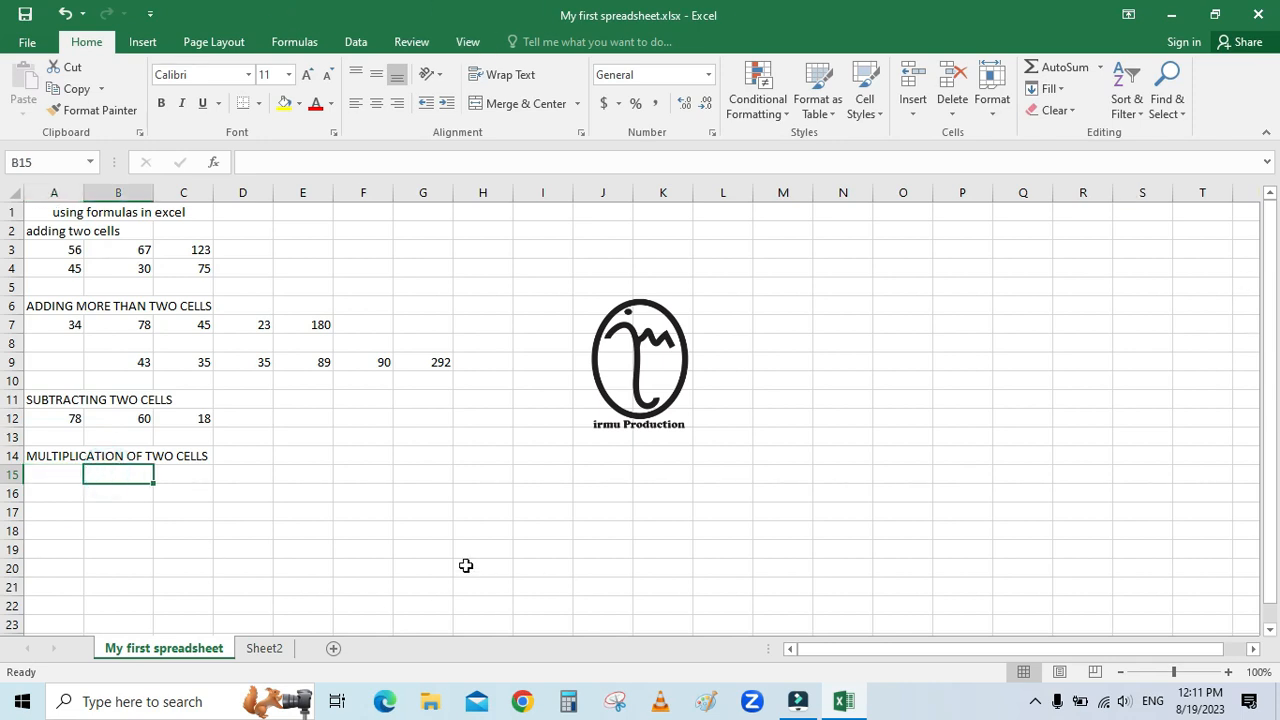
type("45")
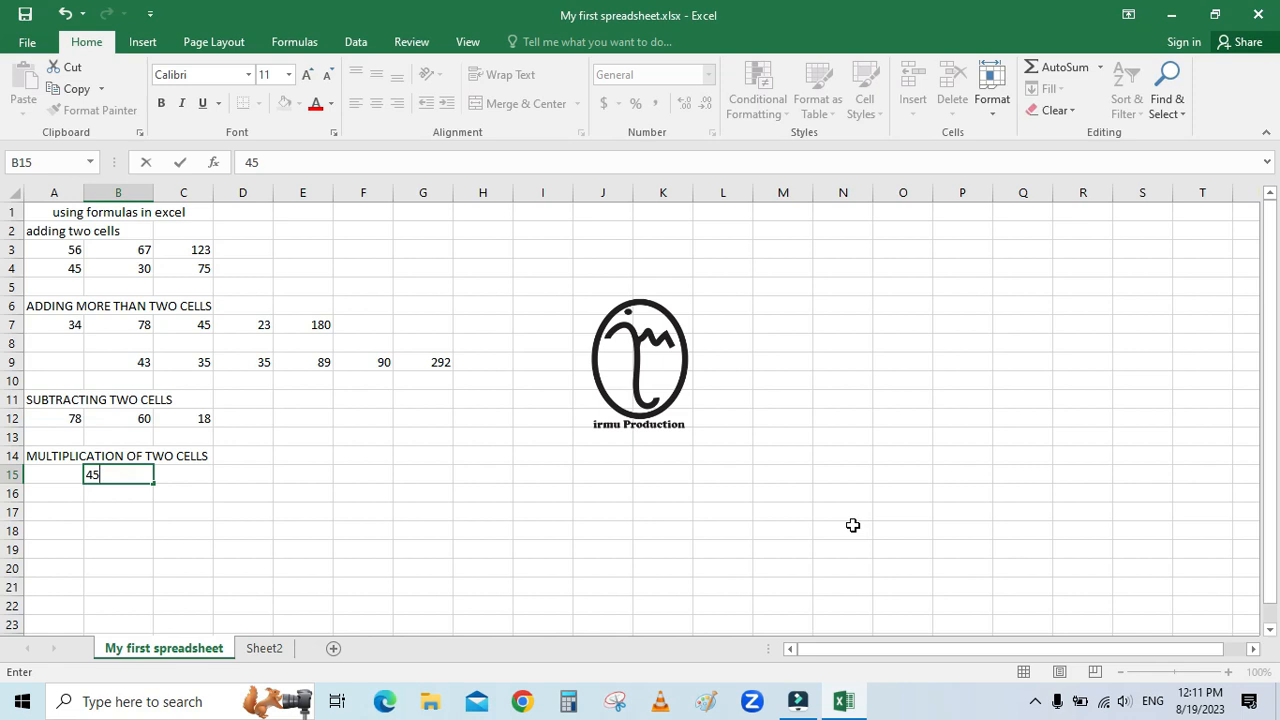
key("Tab")
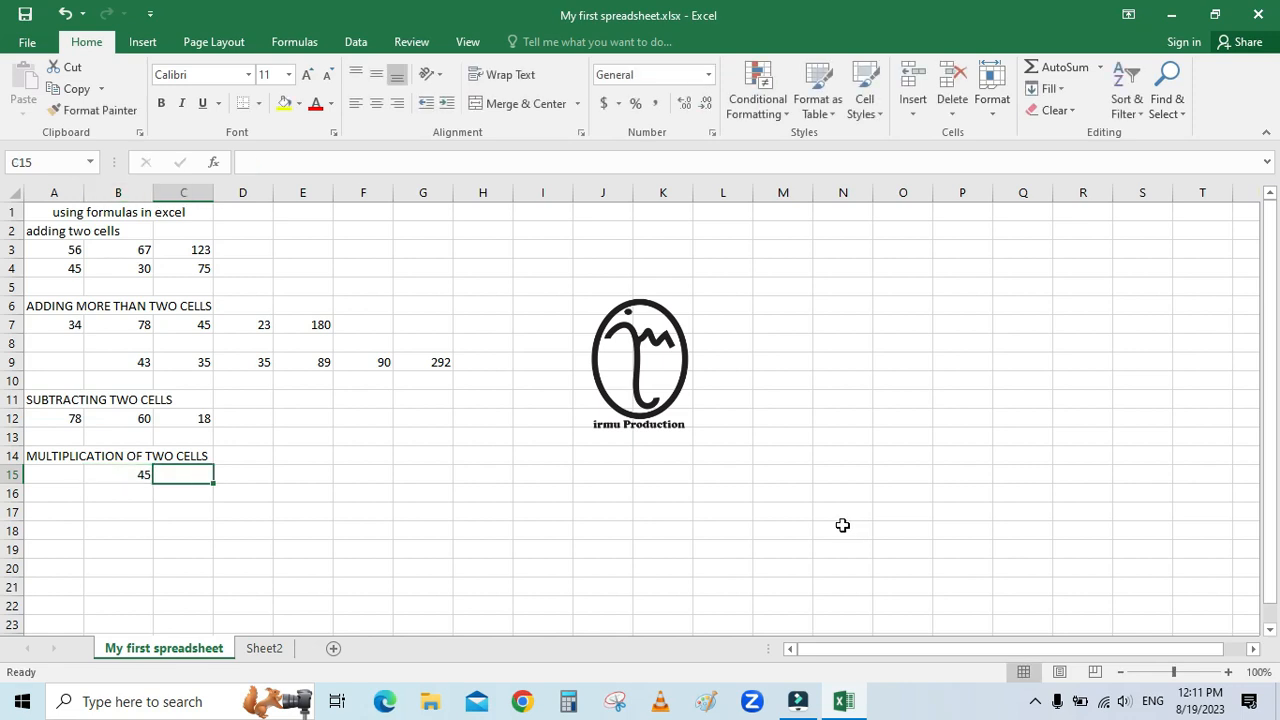
type("34")
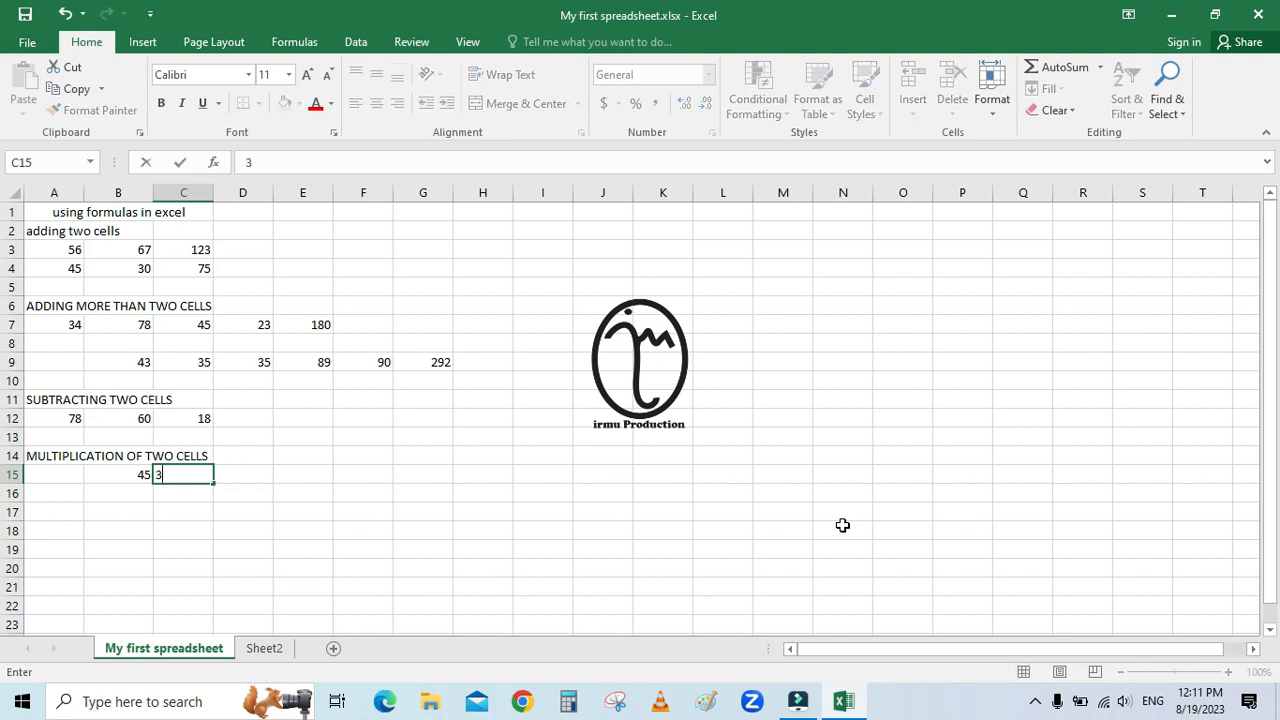
Step: Multiply B15 by C15 with the formula =B15*C15 in cell D15
left_click(251, 477)
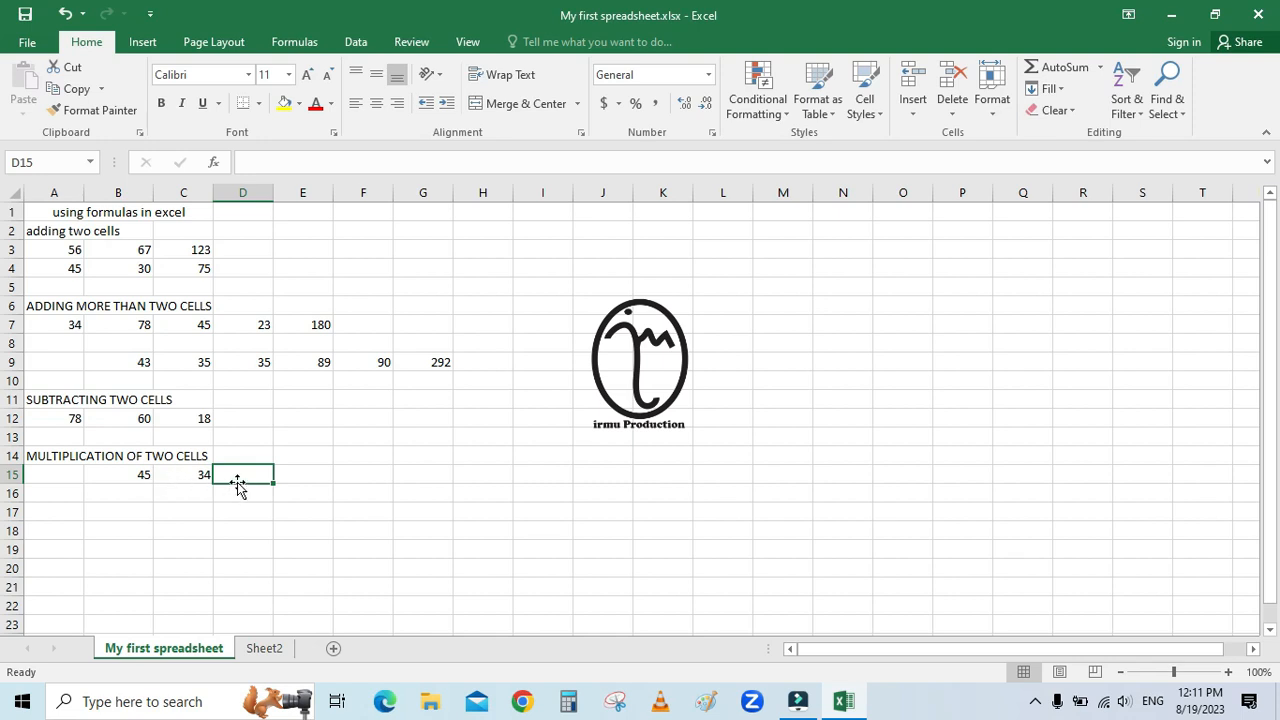
type("=")
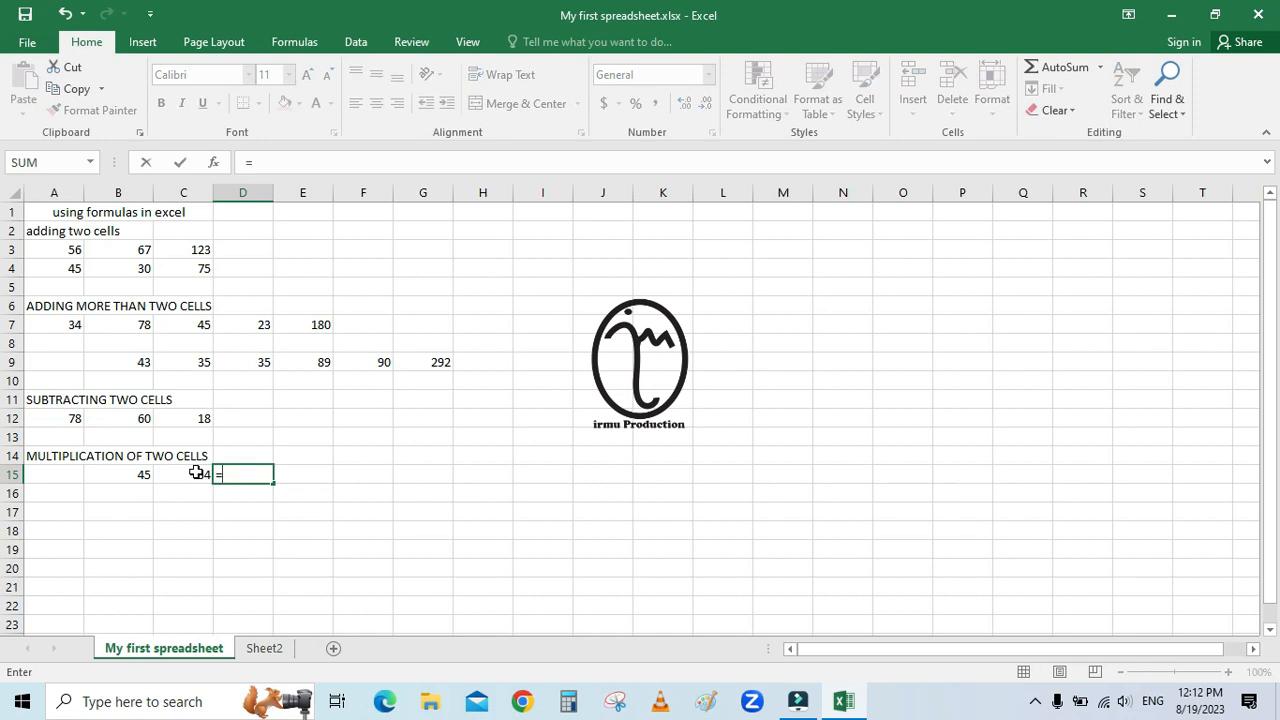
type("B15*C34")
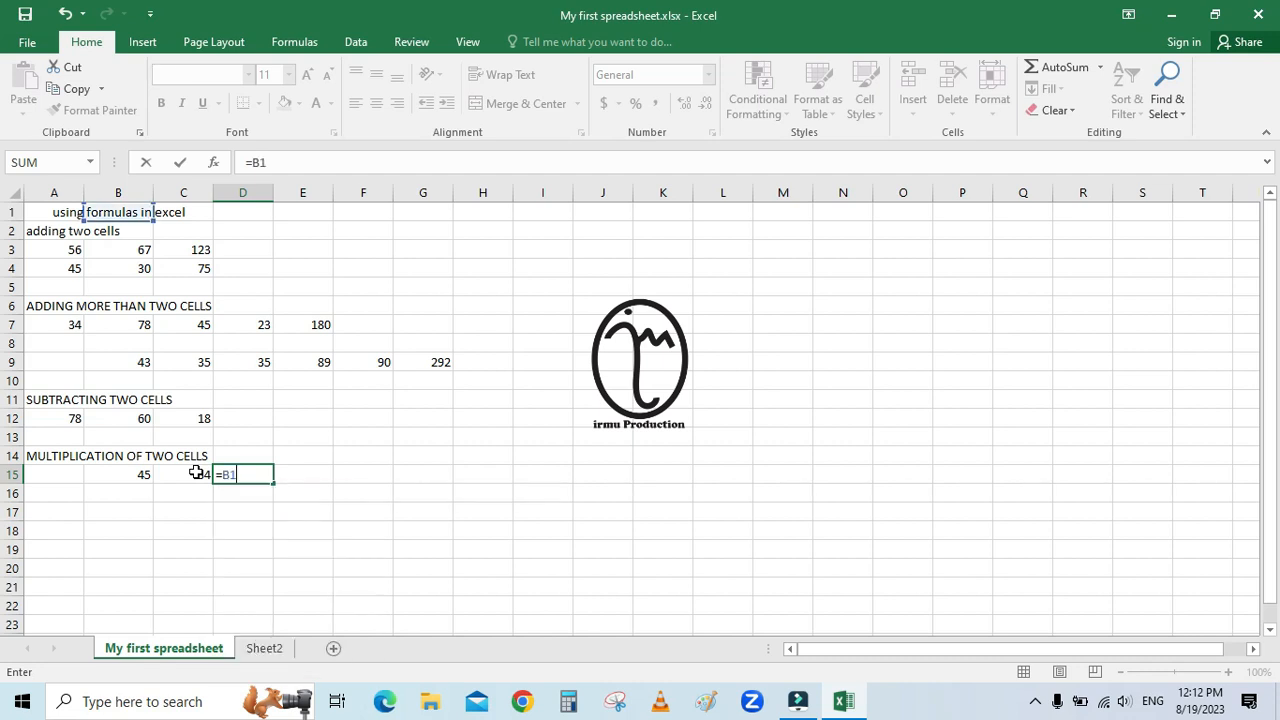
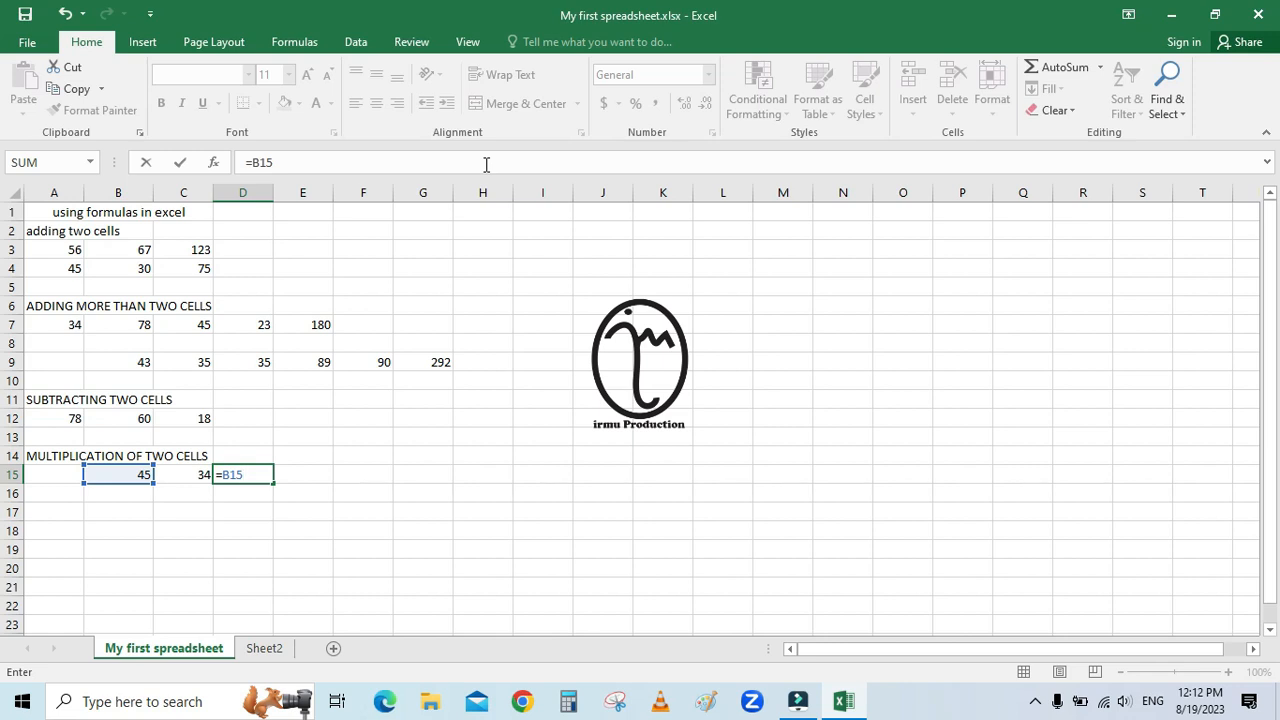
type("*")
type("C")
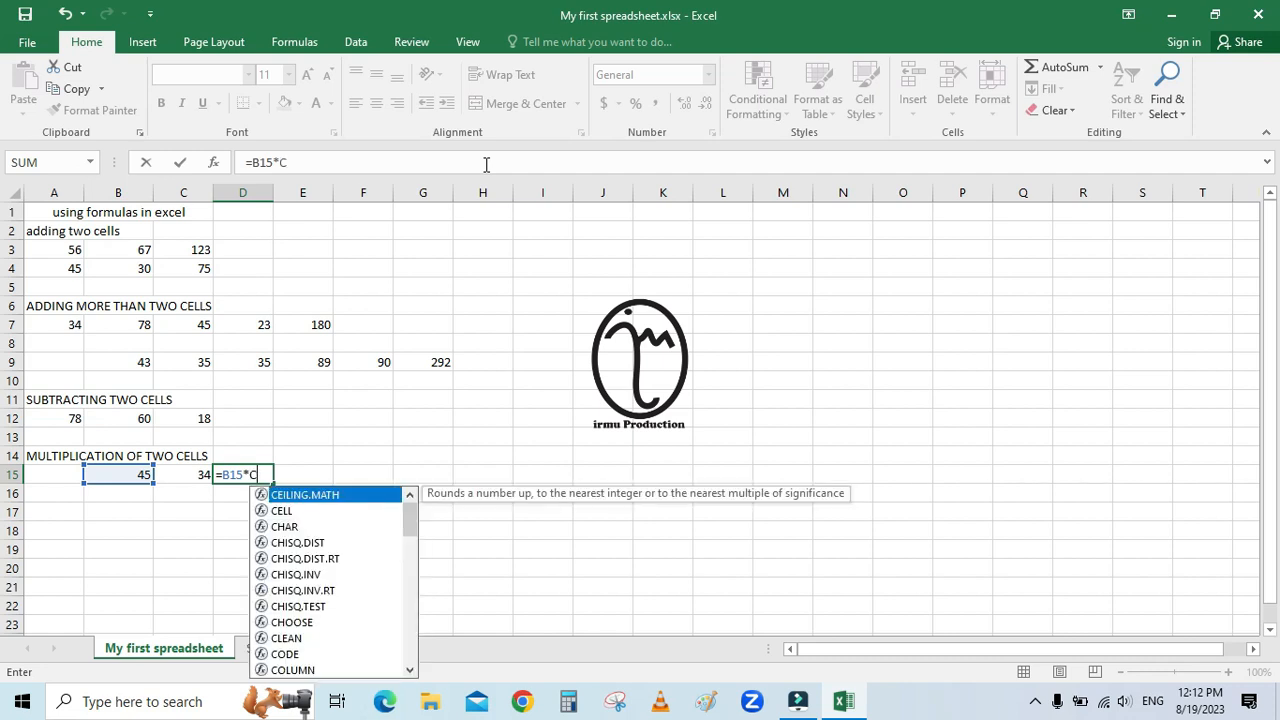
type("34")
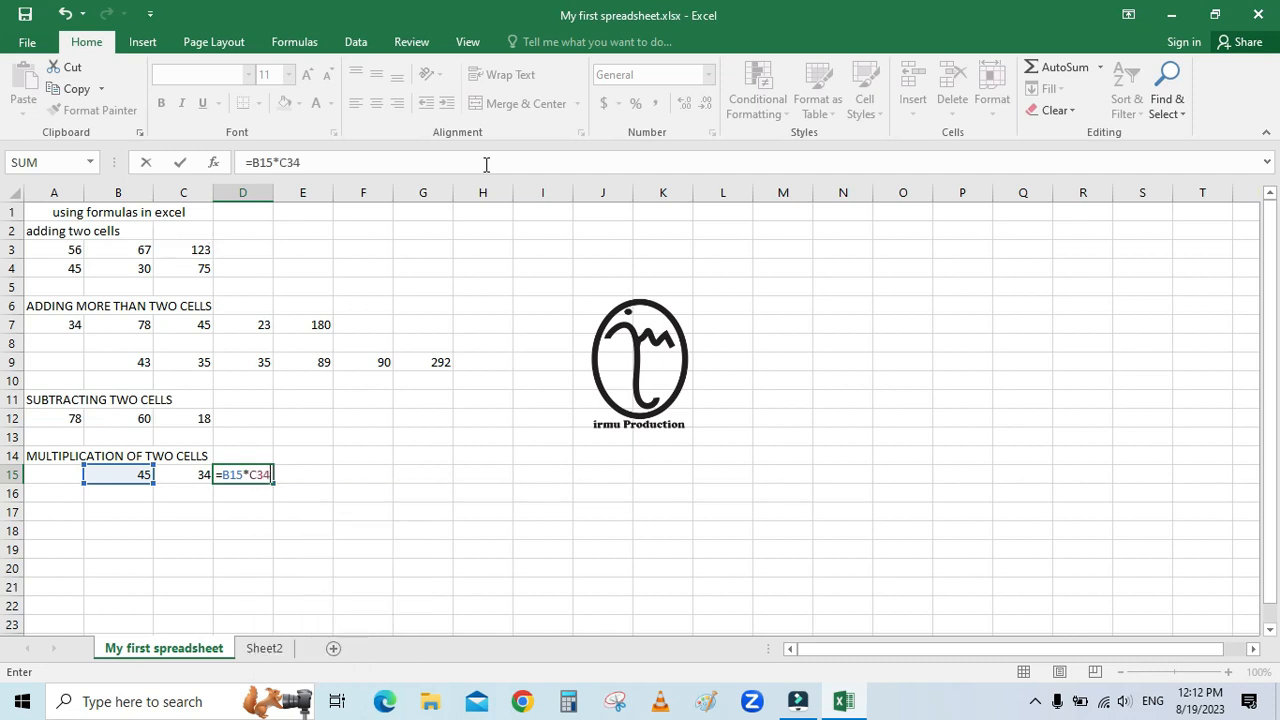
key("BackSpace")
key("BackSpace")
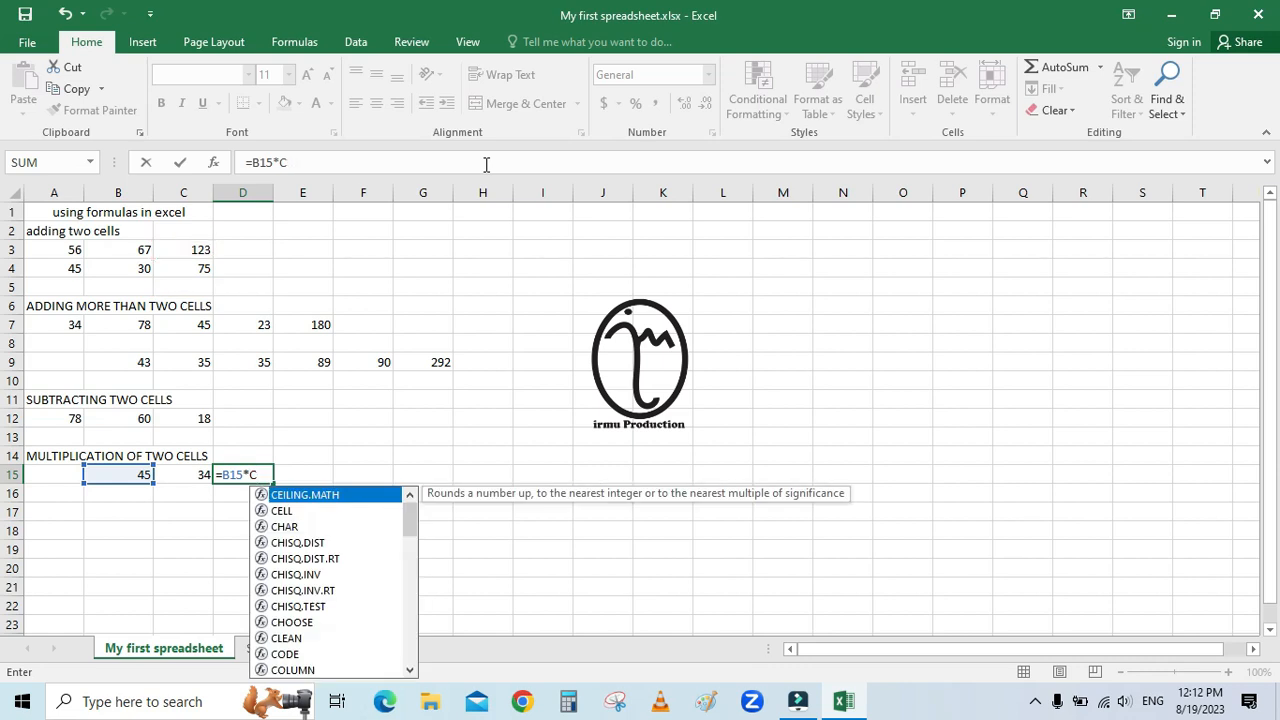
type("15")
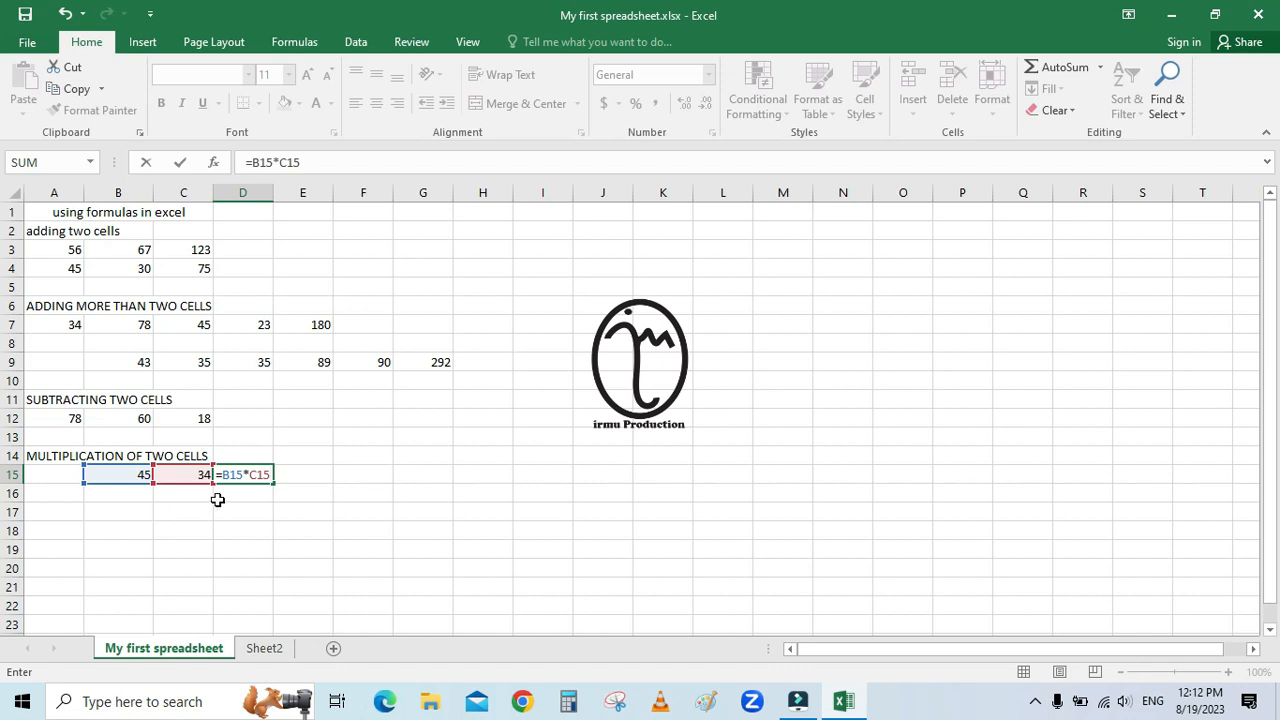
key("Return")
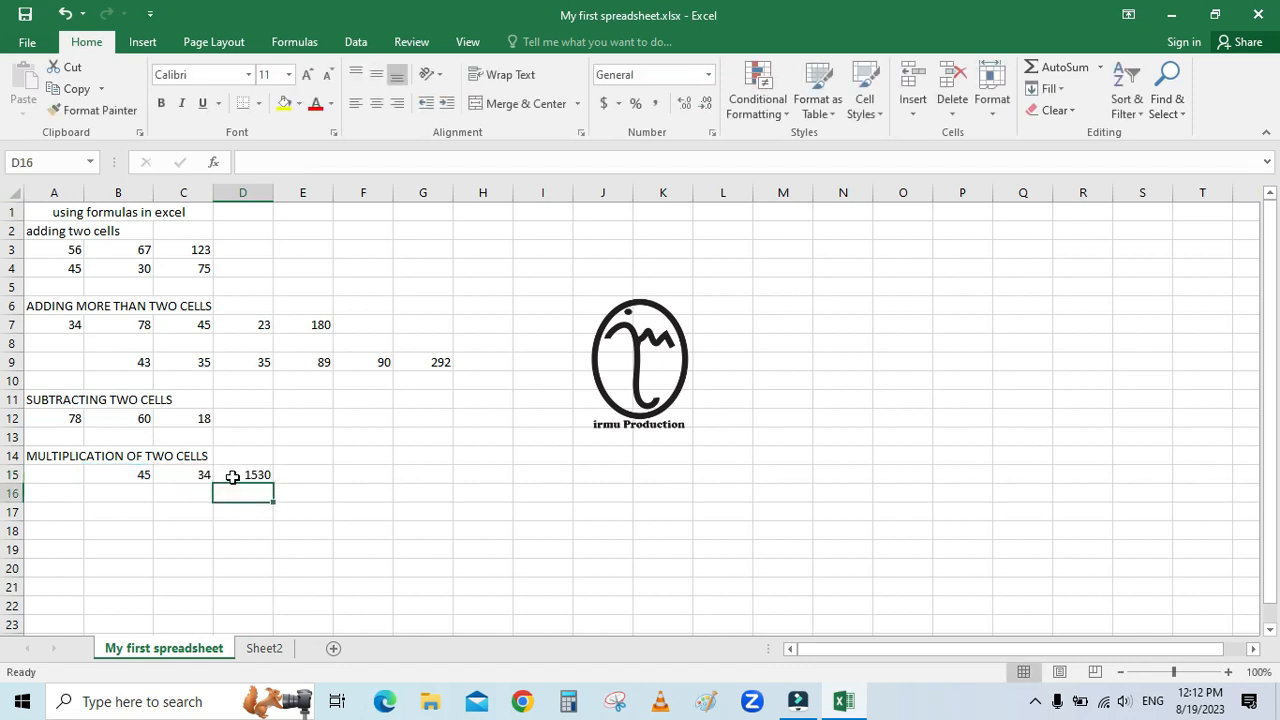
Step: Enter the decimal numbers 0.78 and 45.67 in cells B16 and C16
left_click(115, 495)
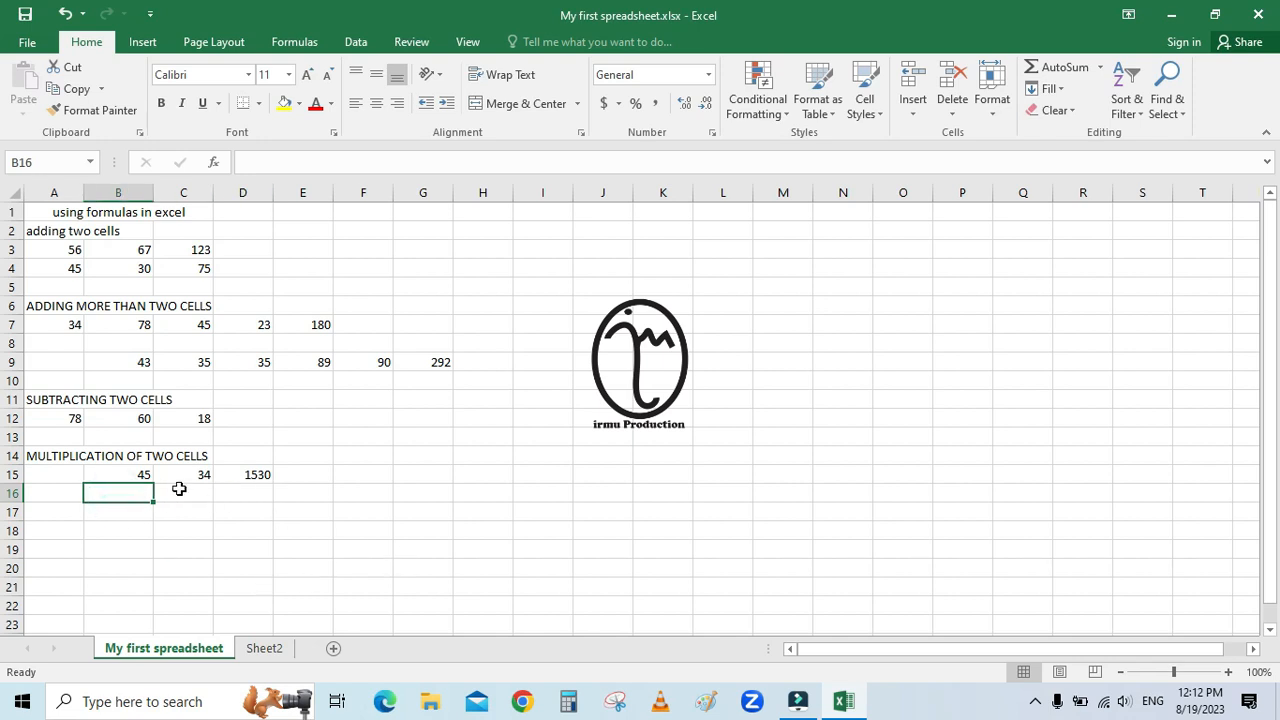
type("0.")
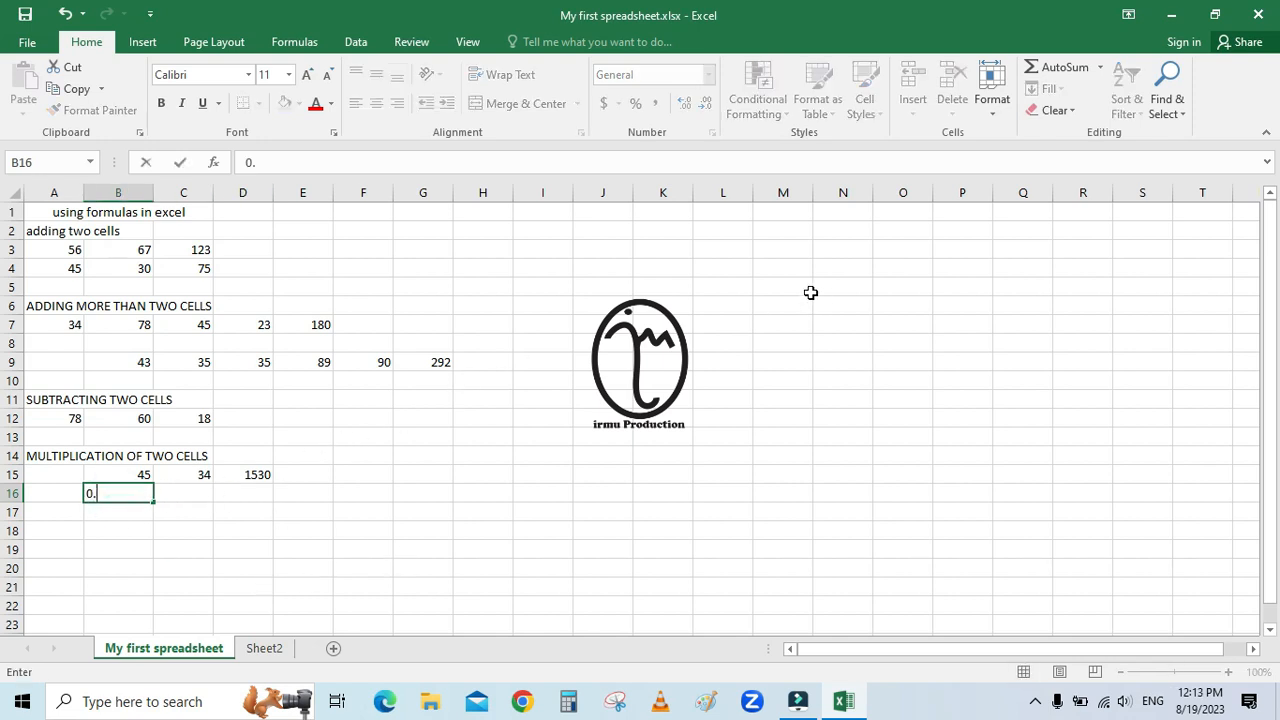
type("78")
key("Tab")
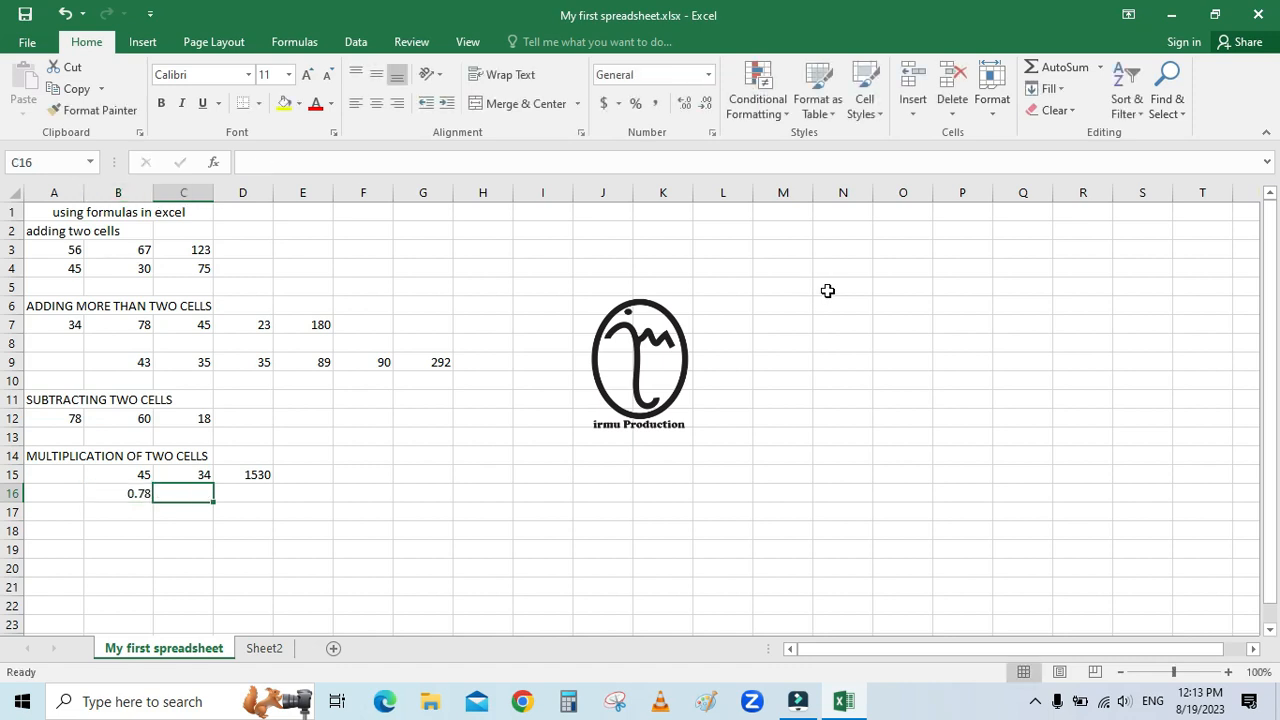
type("4")
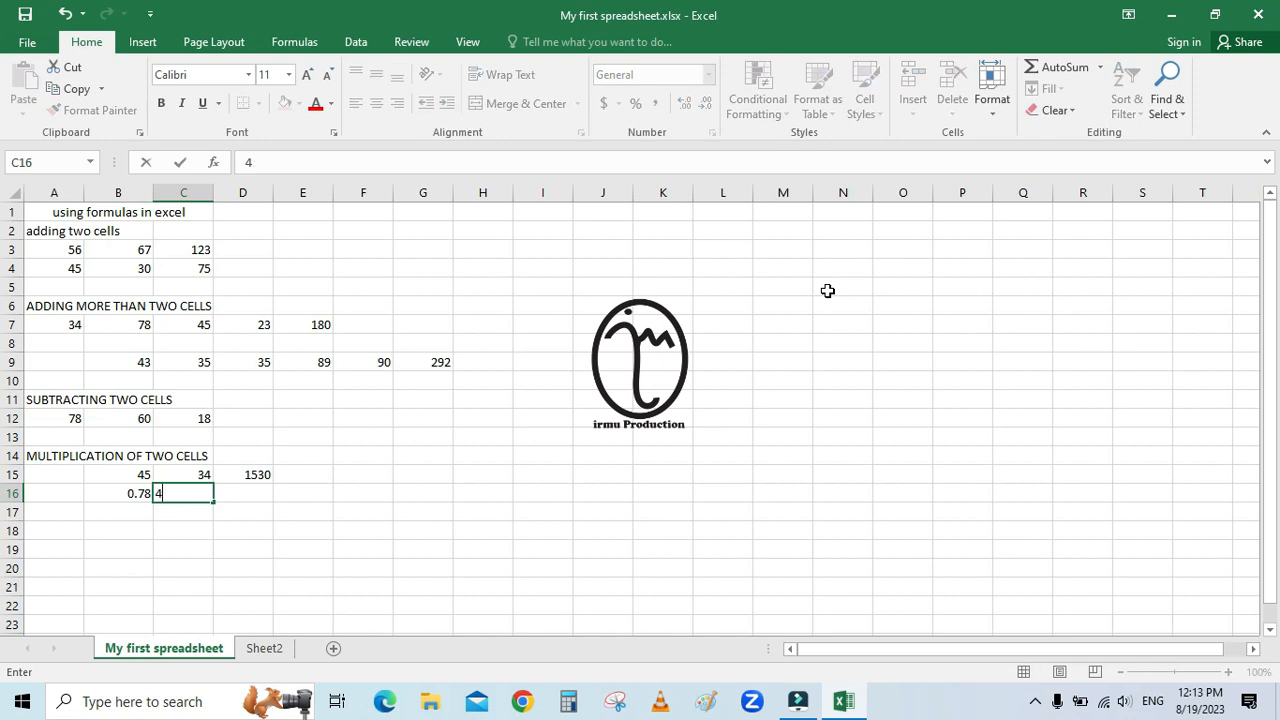
type("5.67")
Step: Multiply B16 by C16 with the formula =B16*C16 in cell D16
left_click(240, 497)
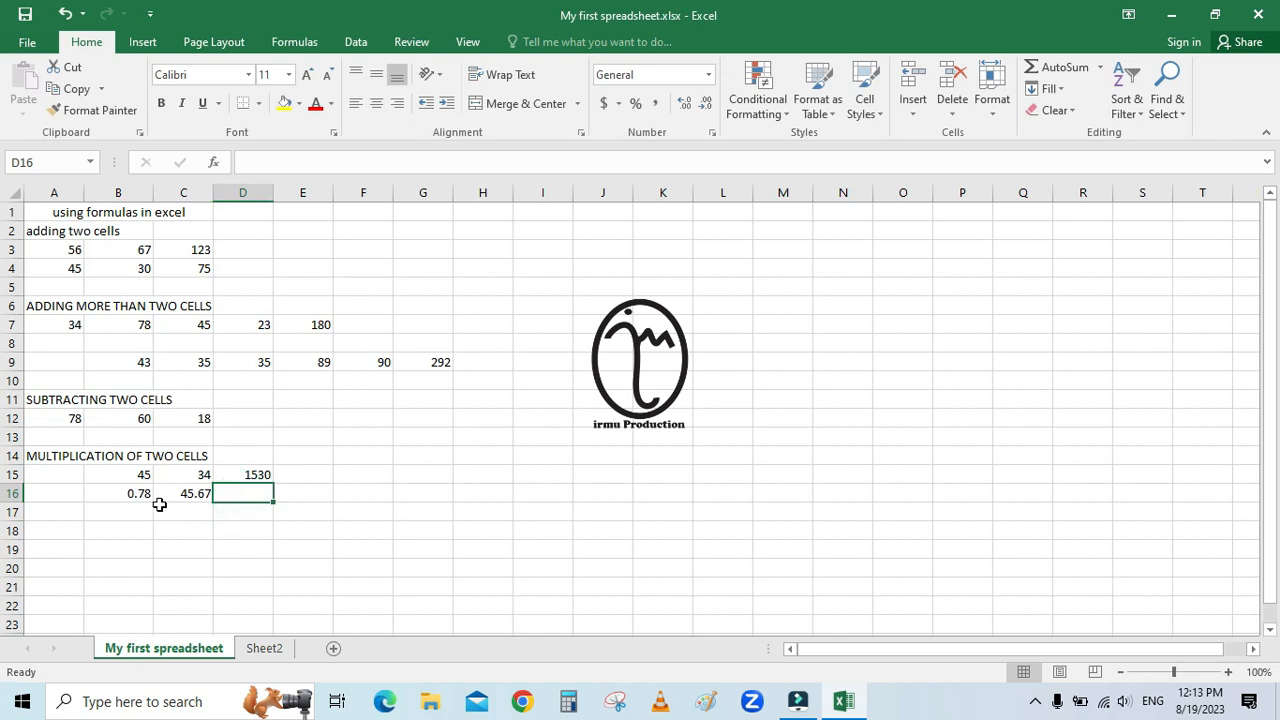
type("=")
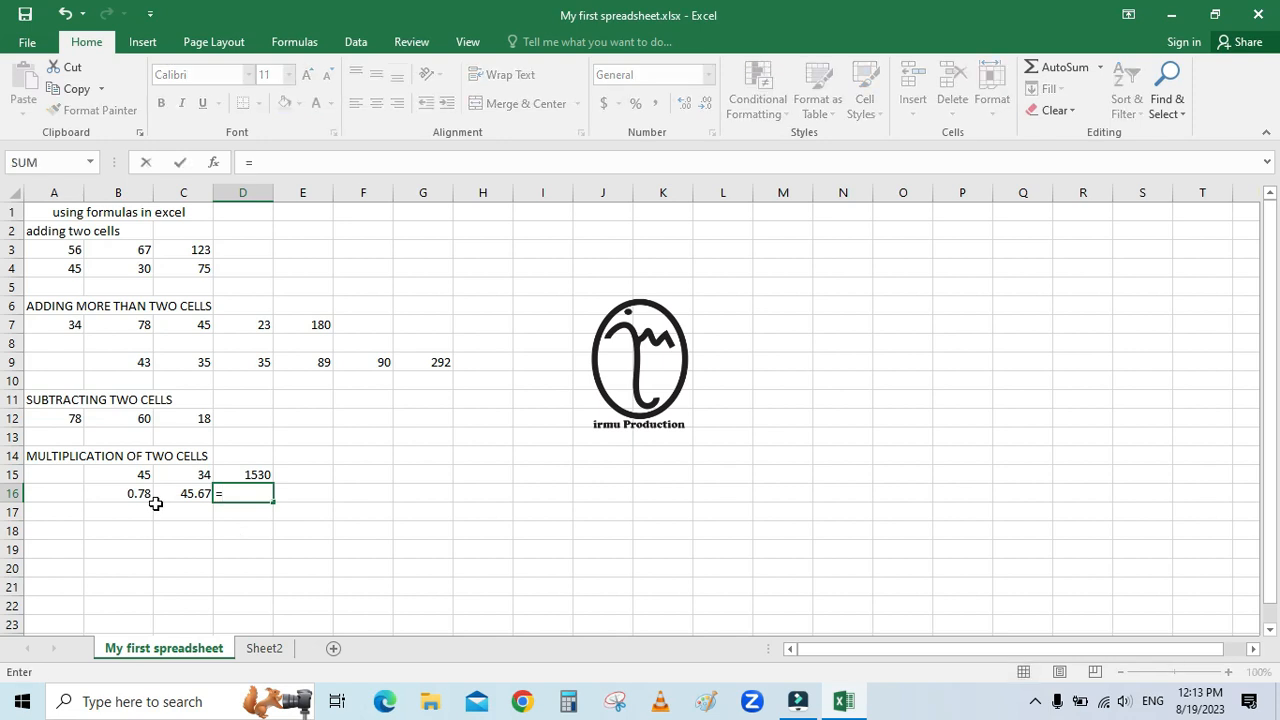
type("B1")
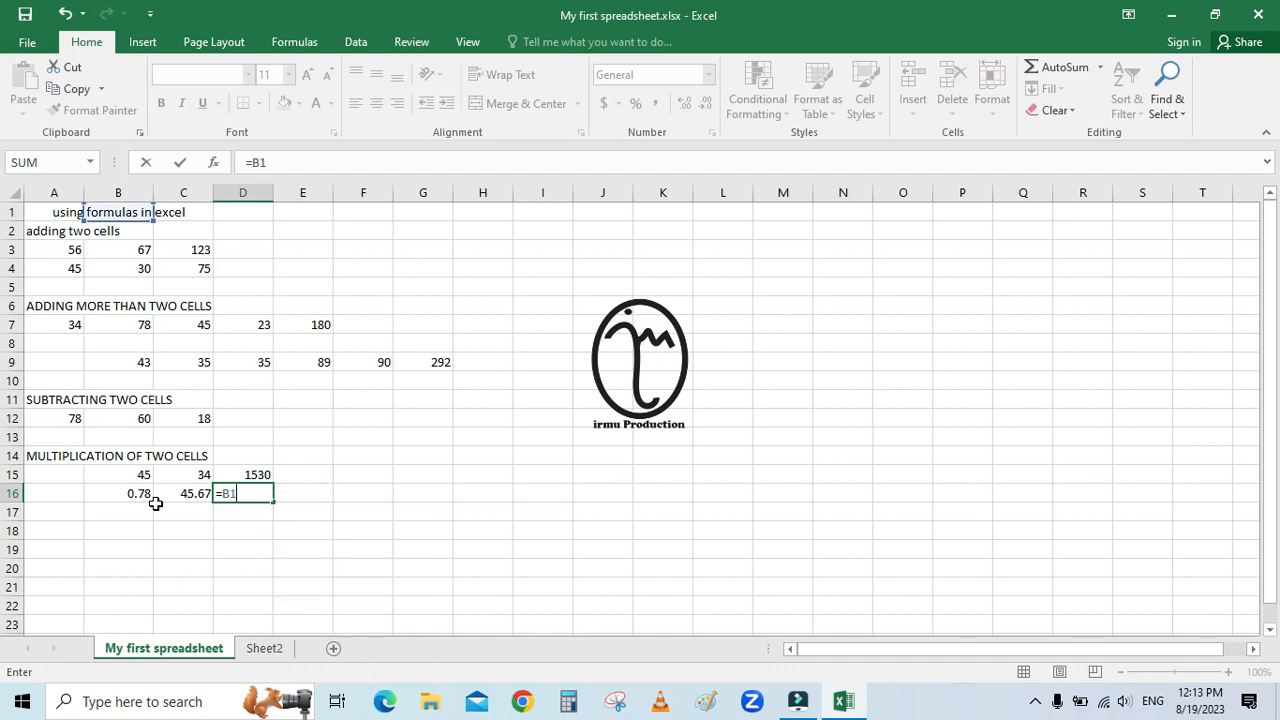
type("6")
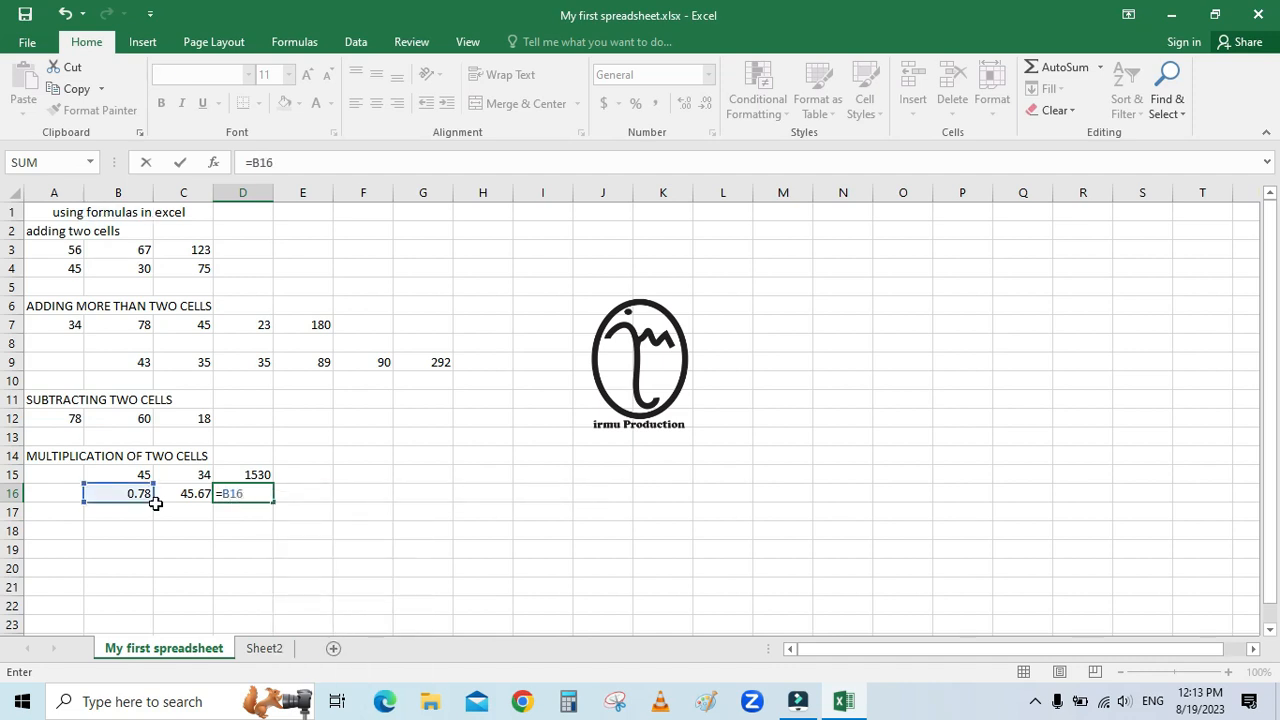
type("*C16")
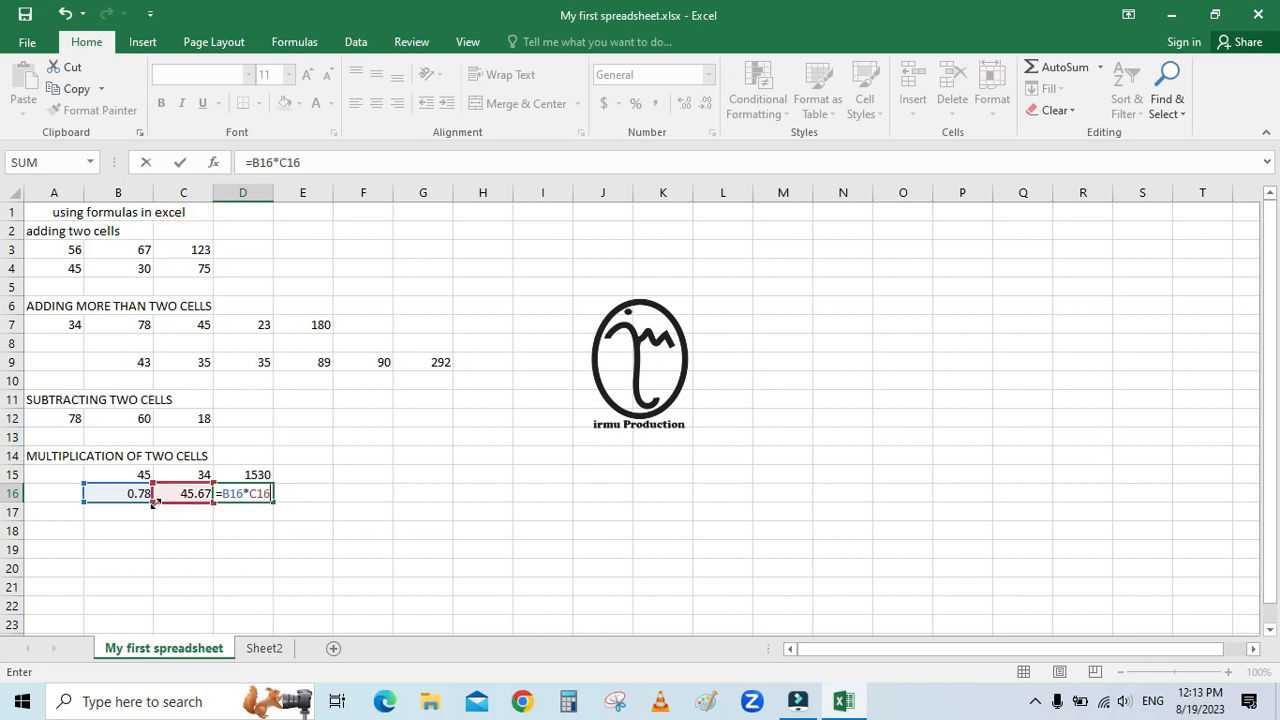
key("Return")
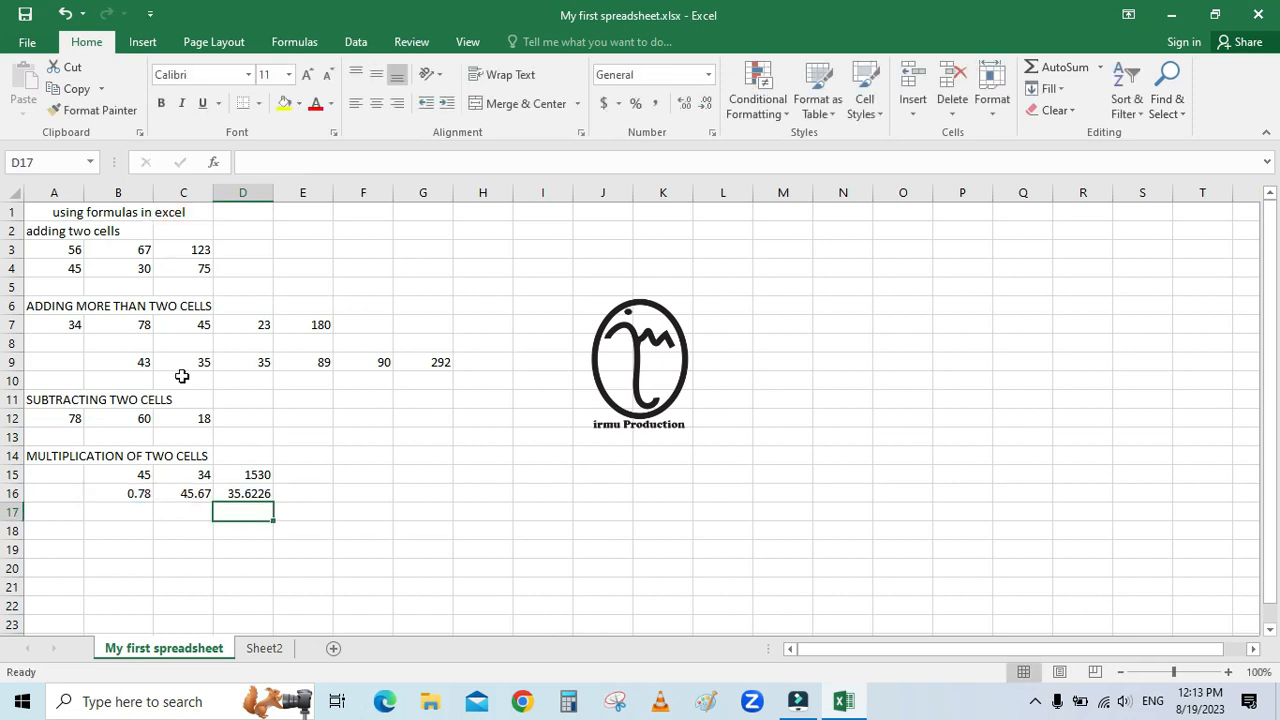
Step: Reduce the product in D16 to no decimal places, and increase it again to show two decimal places
left_click(230, 494)
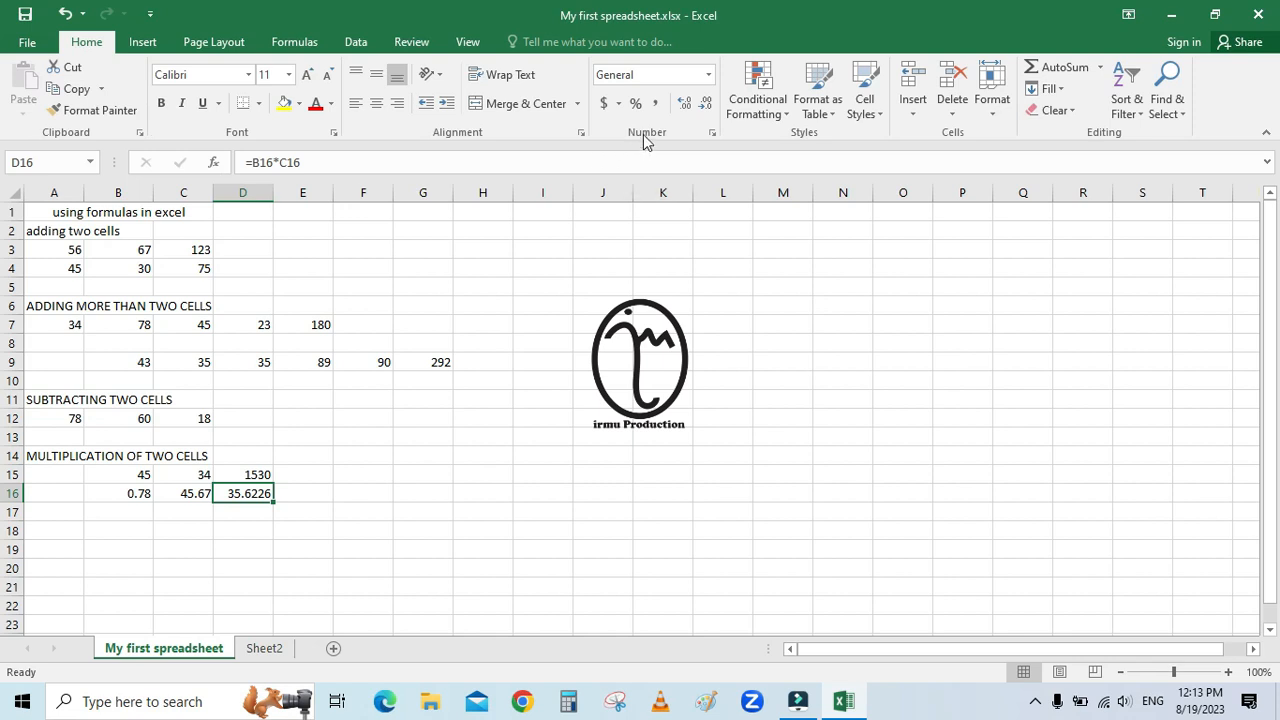
left_click(706, 107)
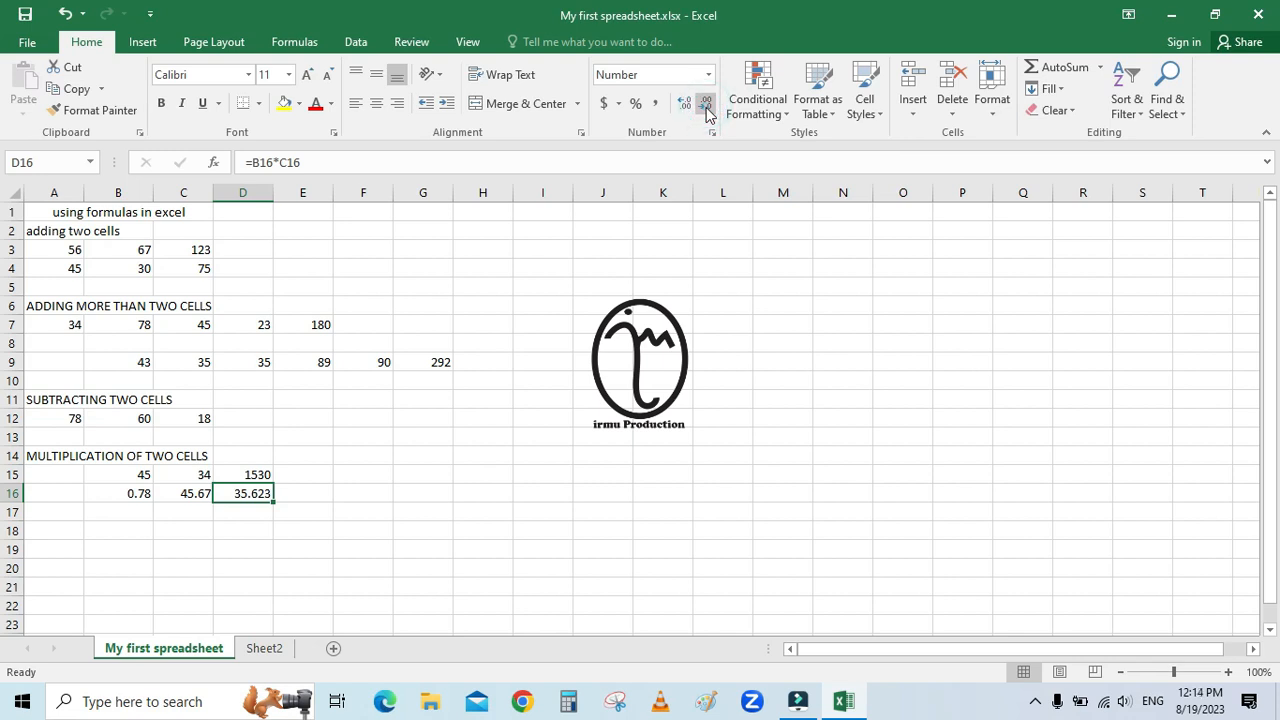
left_click(706, 107)
left_click(706, 107)
left_click(706, 107)
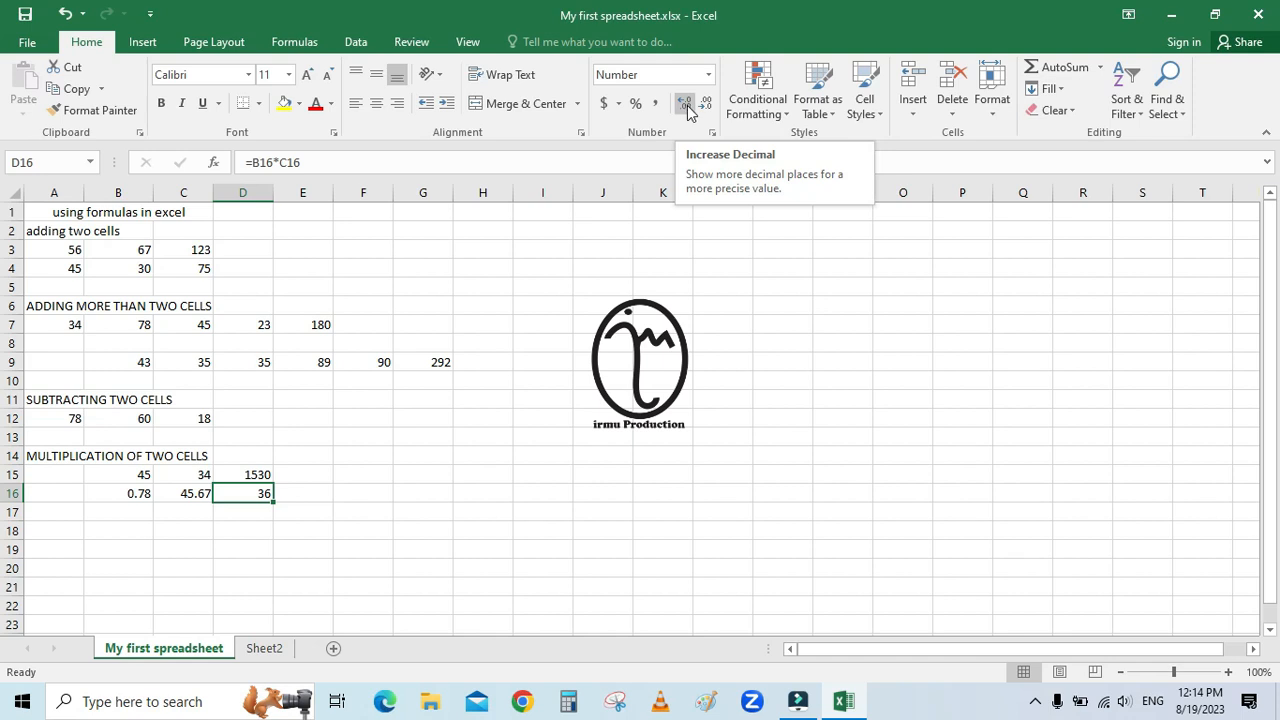
left_click(685, 106)
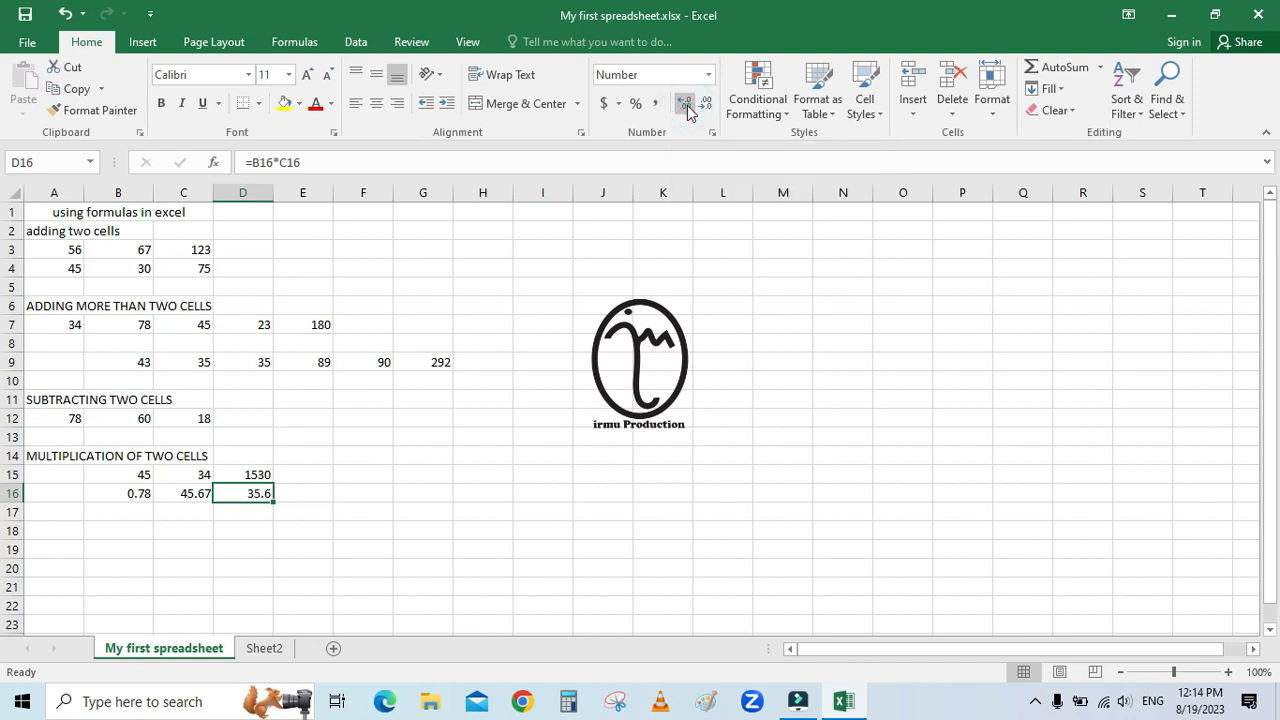
left_click(685, 106)
left_click(266, 532)
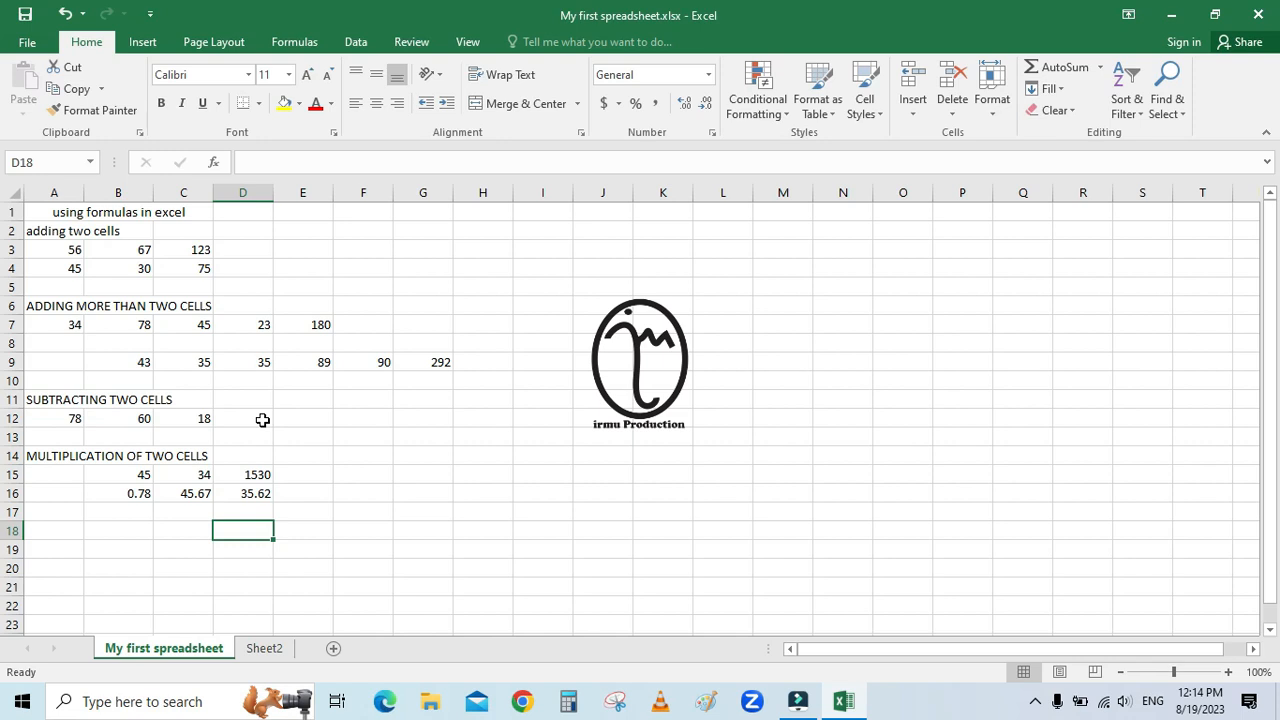
Step: Enter the heading DIVIDING TWO NUMBERS in cell A18
left_click(46, 527)
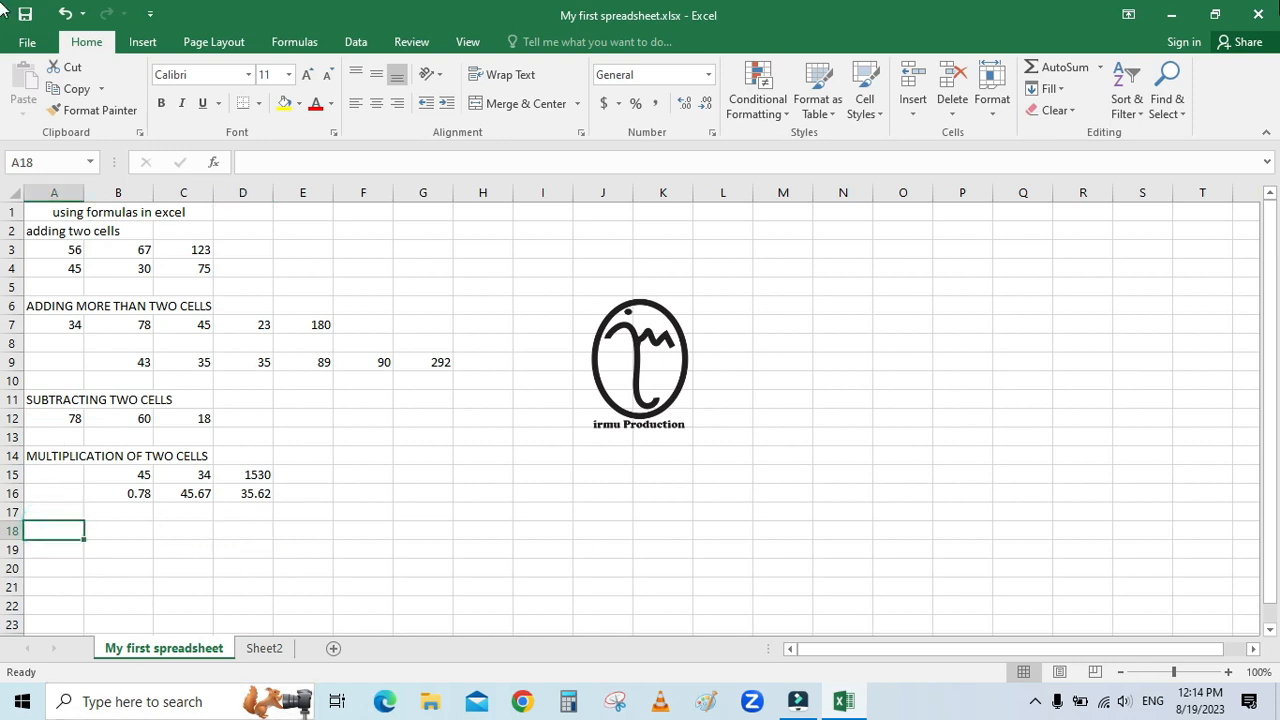
type("DIVIDING TWO N")
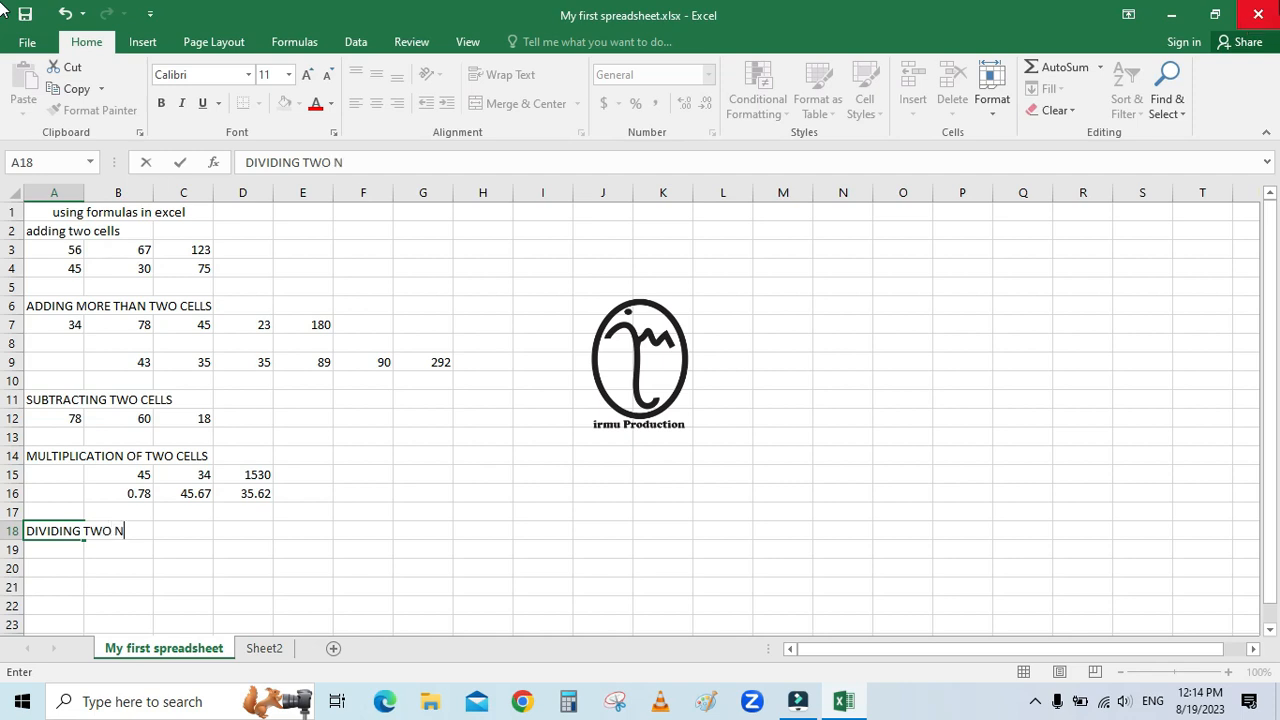
type("UMBERS")
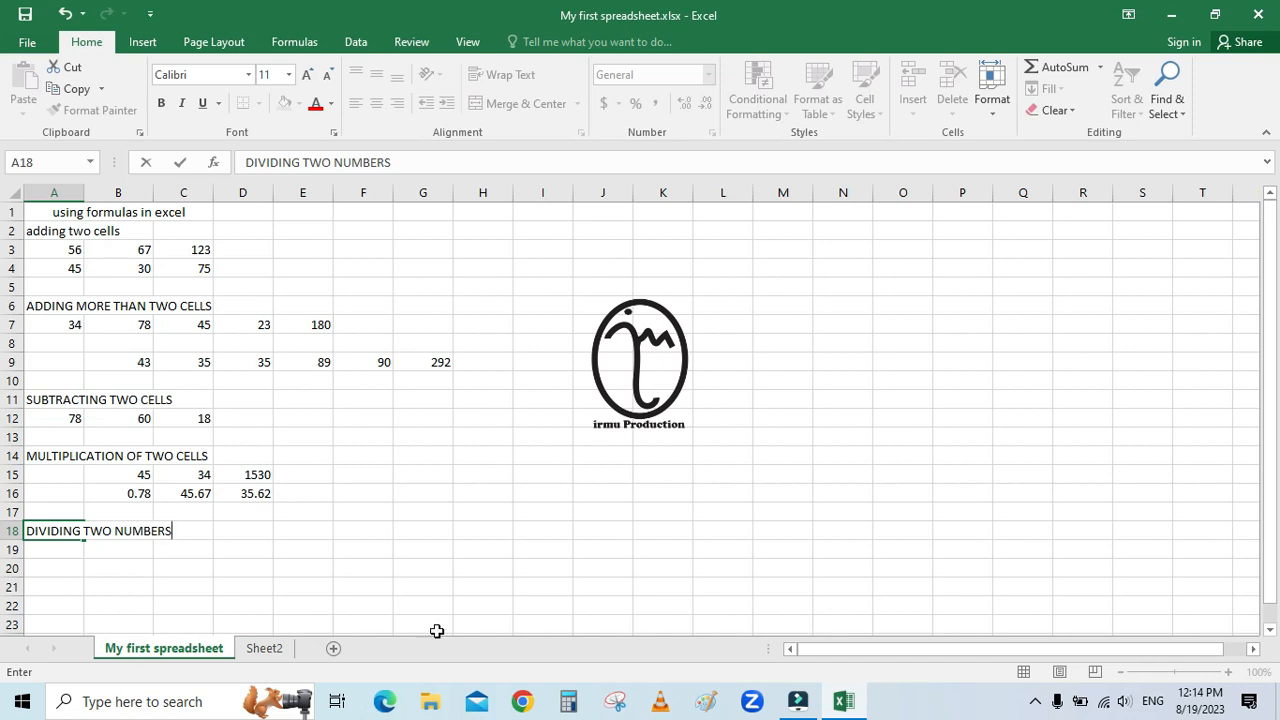
key("Return")
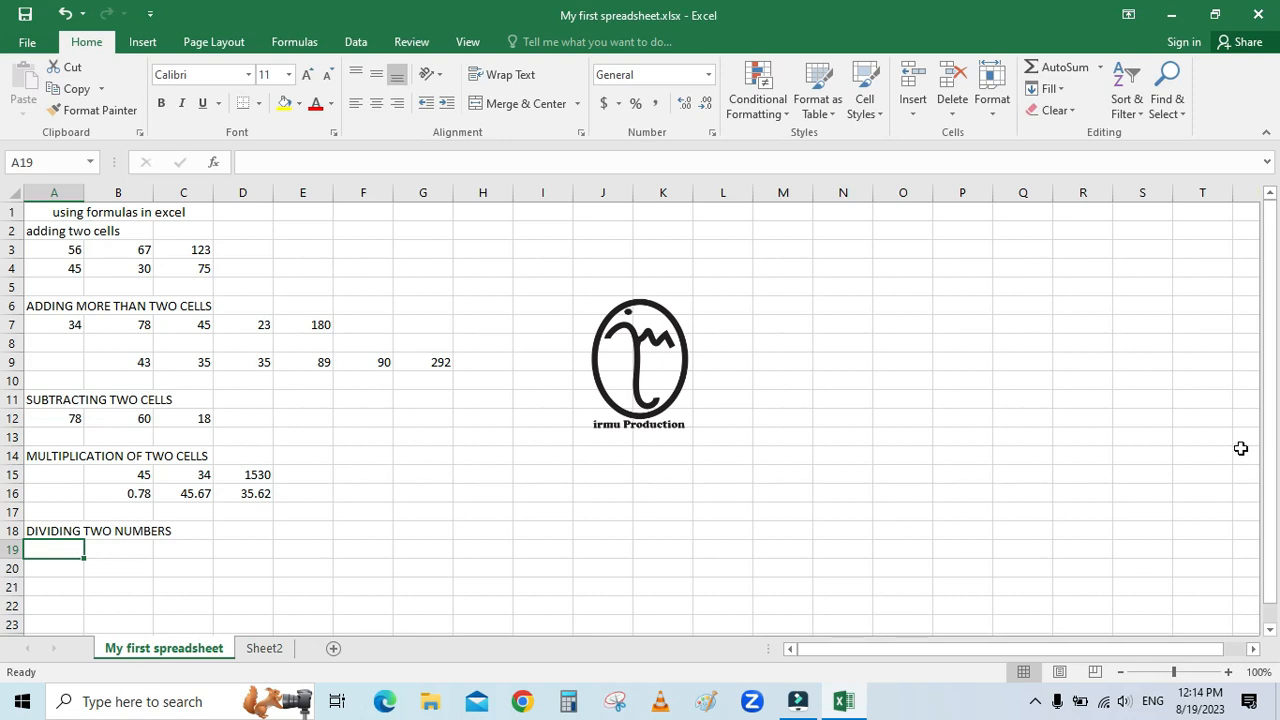
Step: Enter the numbers 800 and 20 in cells A19 and B19
type("800")
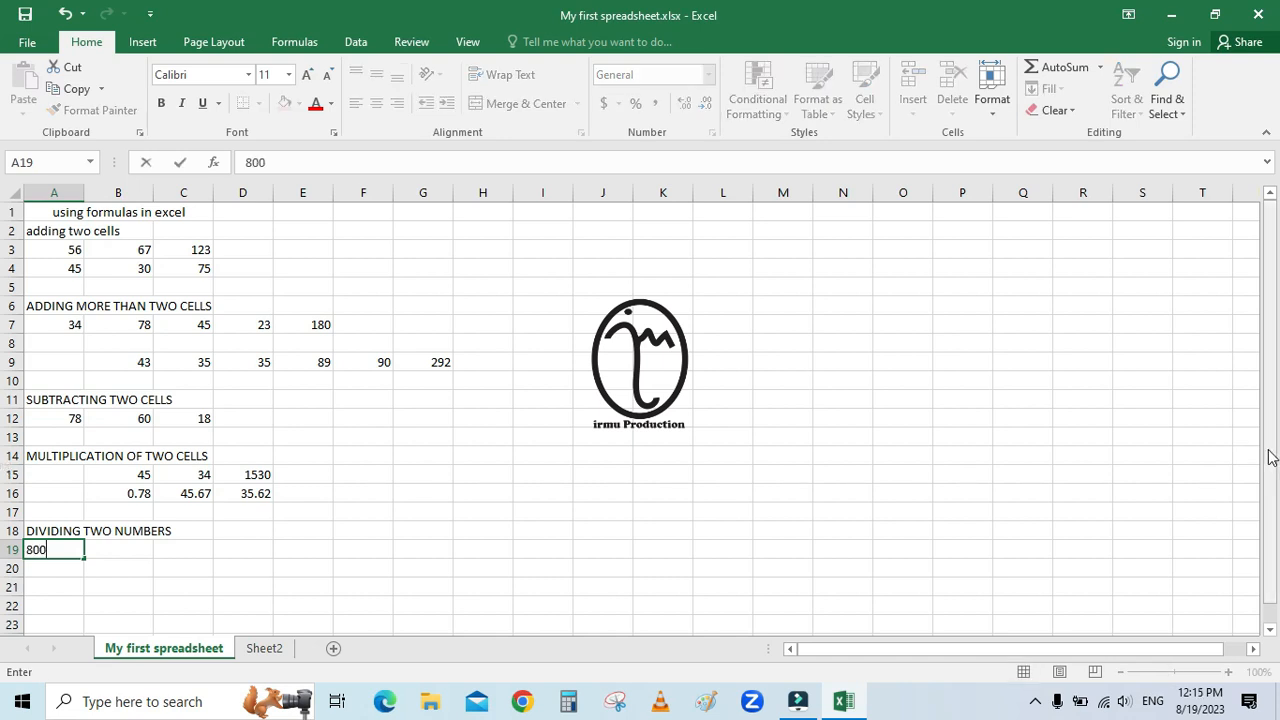
key("Tab")
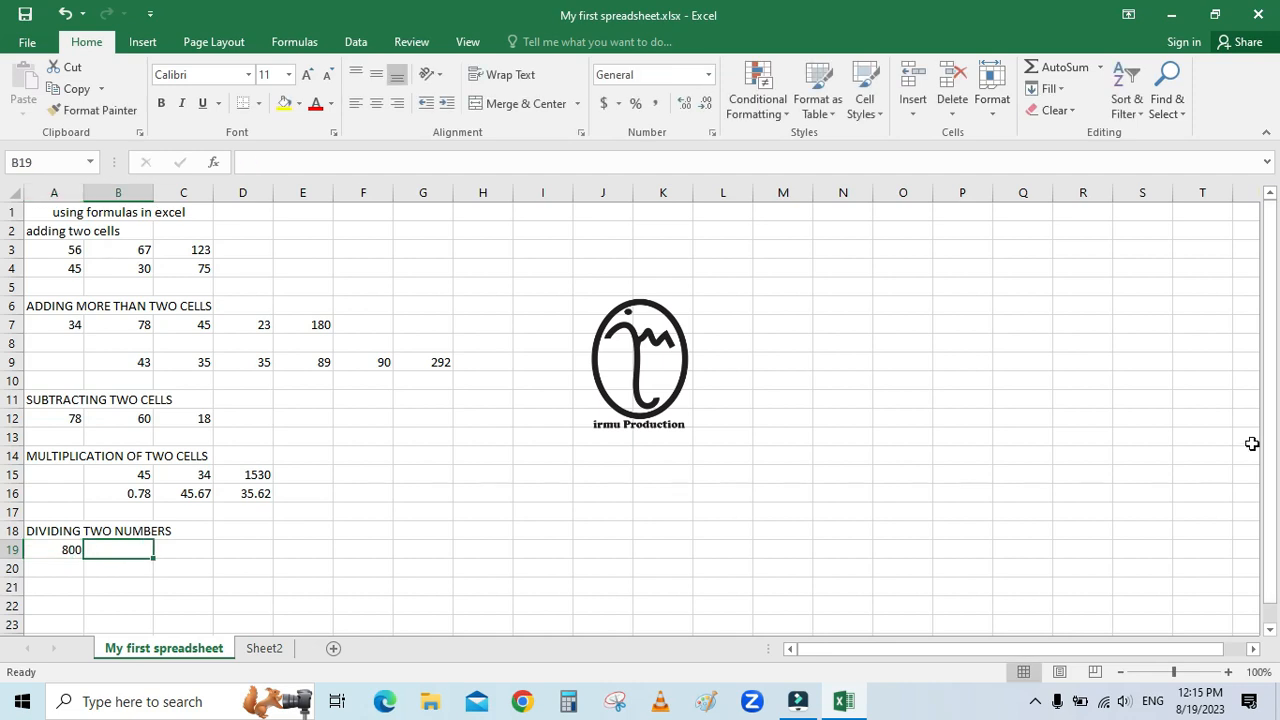
type("20")
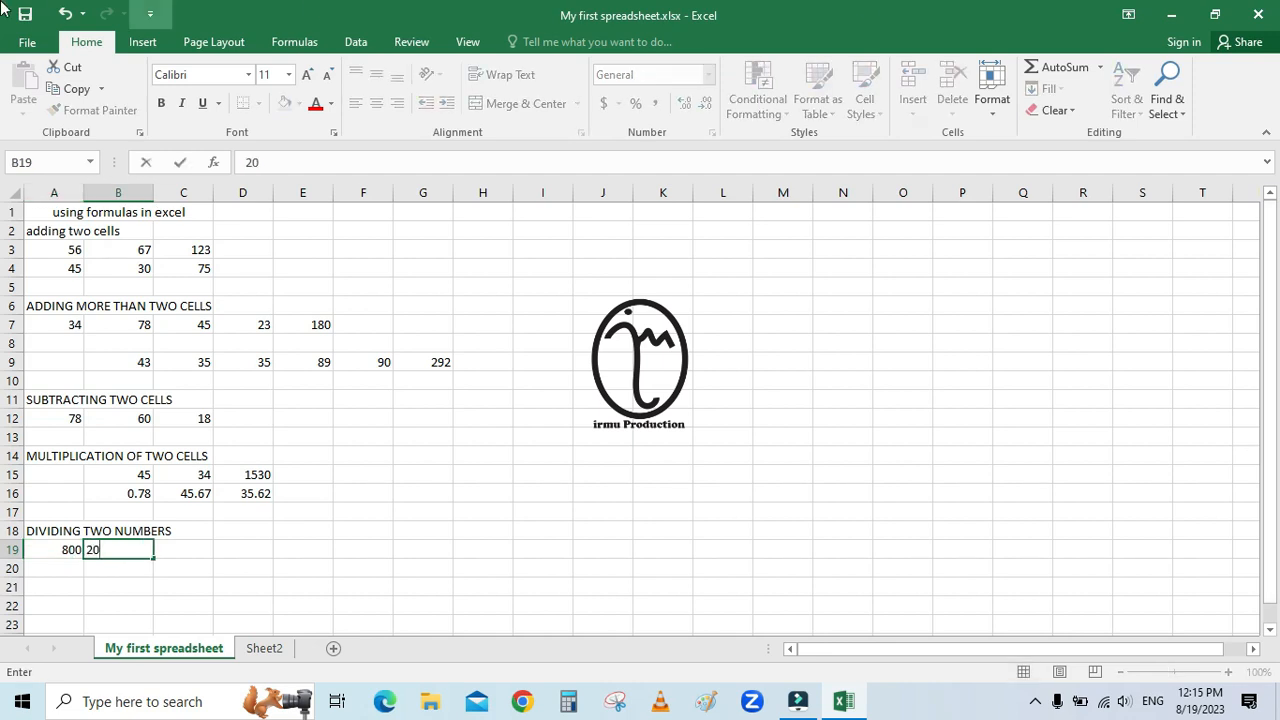
Step: Divide A19 by B19 with the formula =A19/B19 in cell C19, and reselect the cell to check its formula
left_click(177, 557)
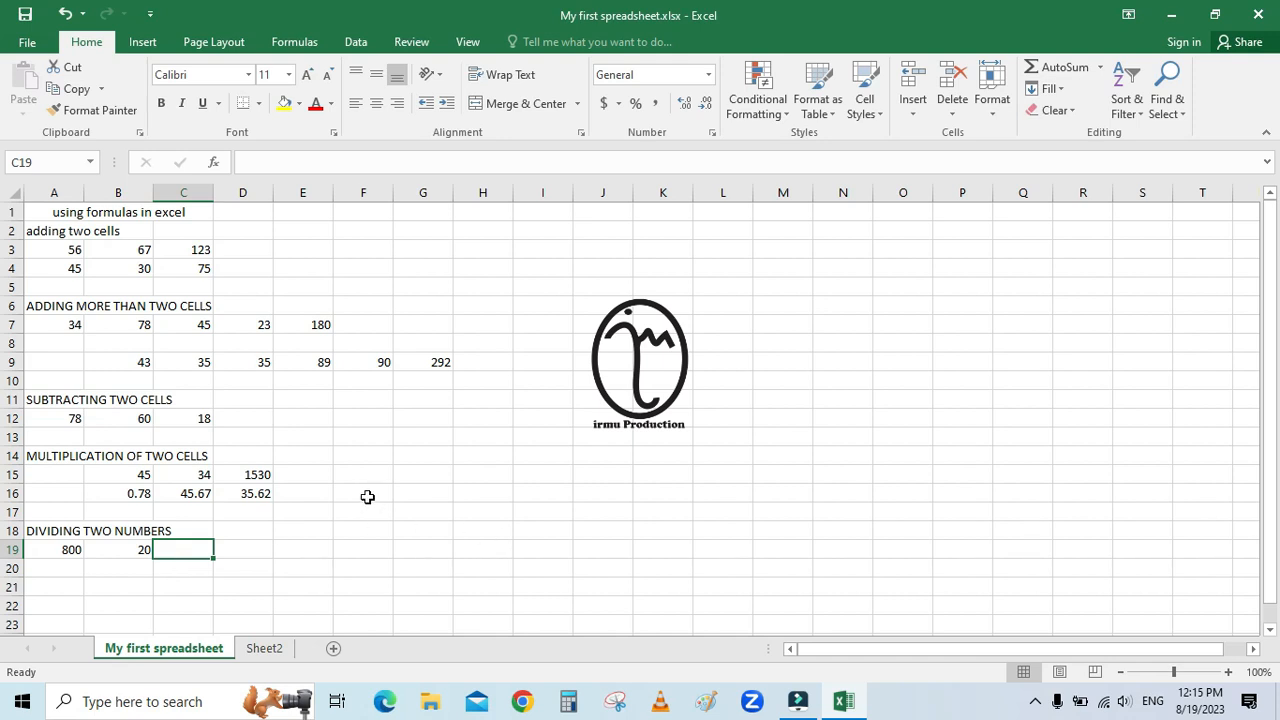
type("=")
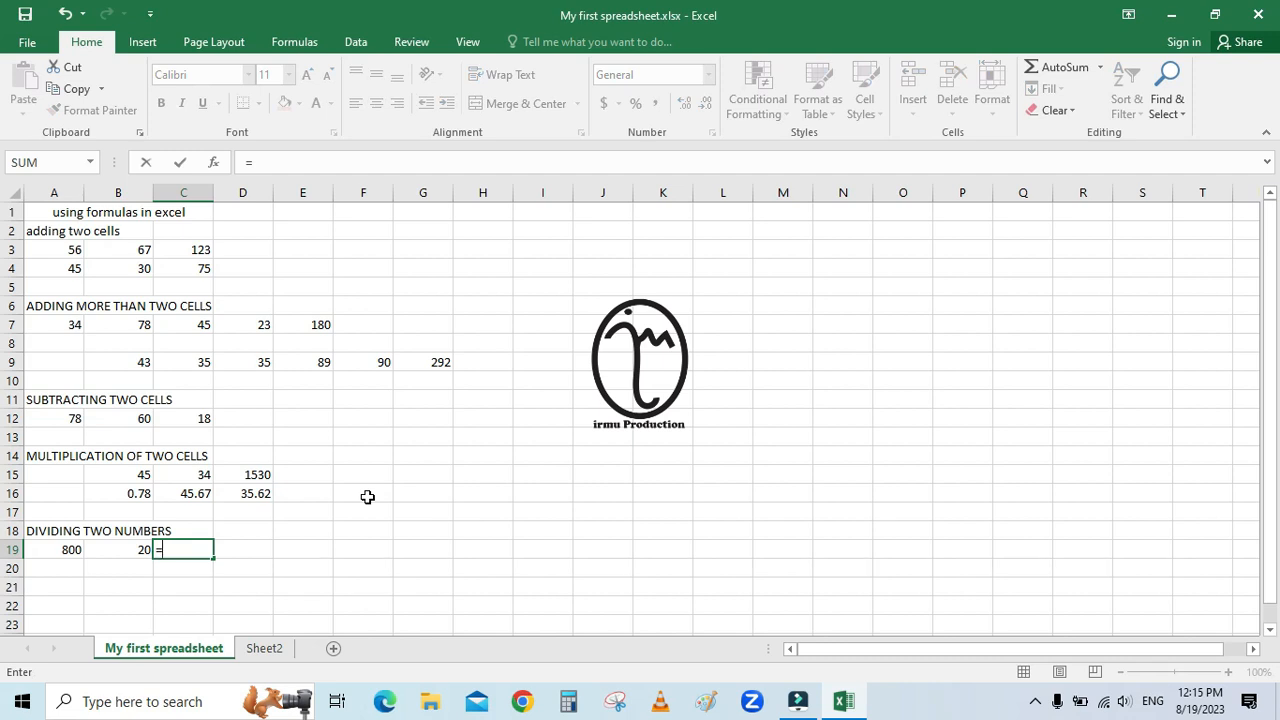
type("A18")
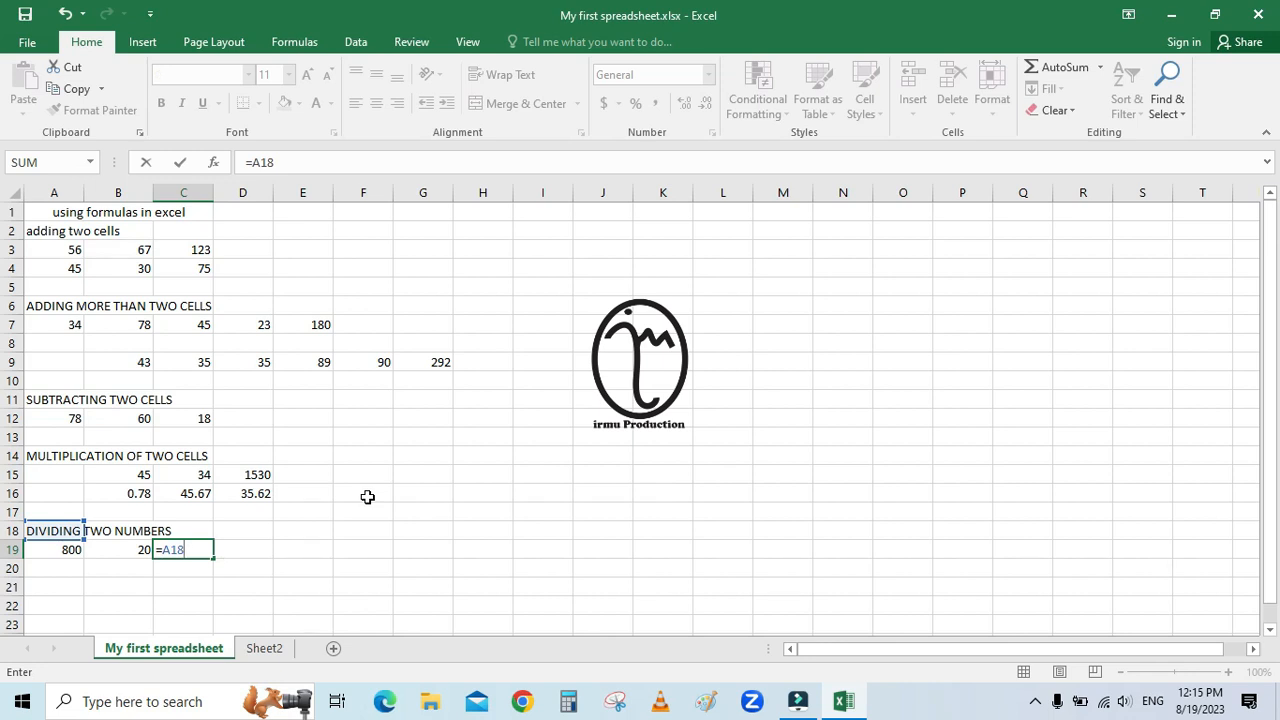
key("BackSpace")
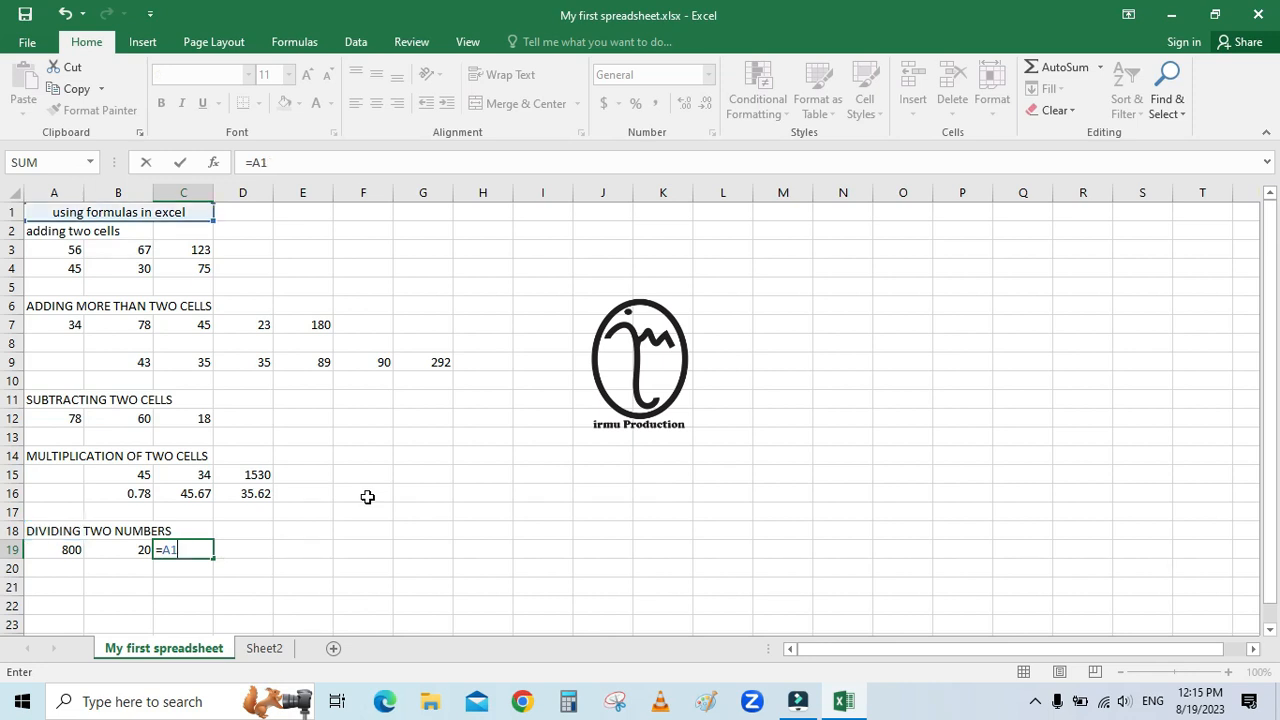
type("9/")
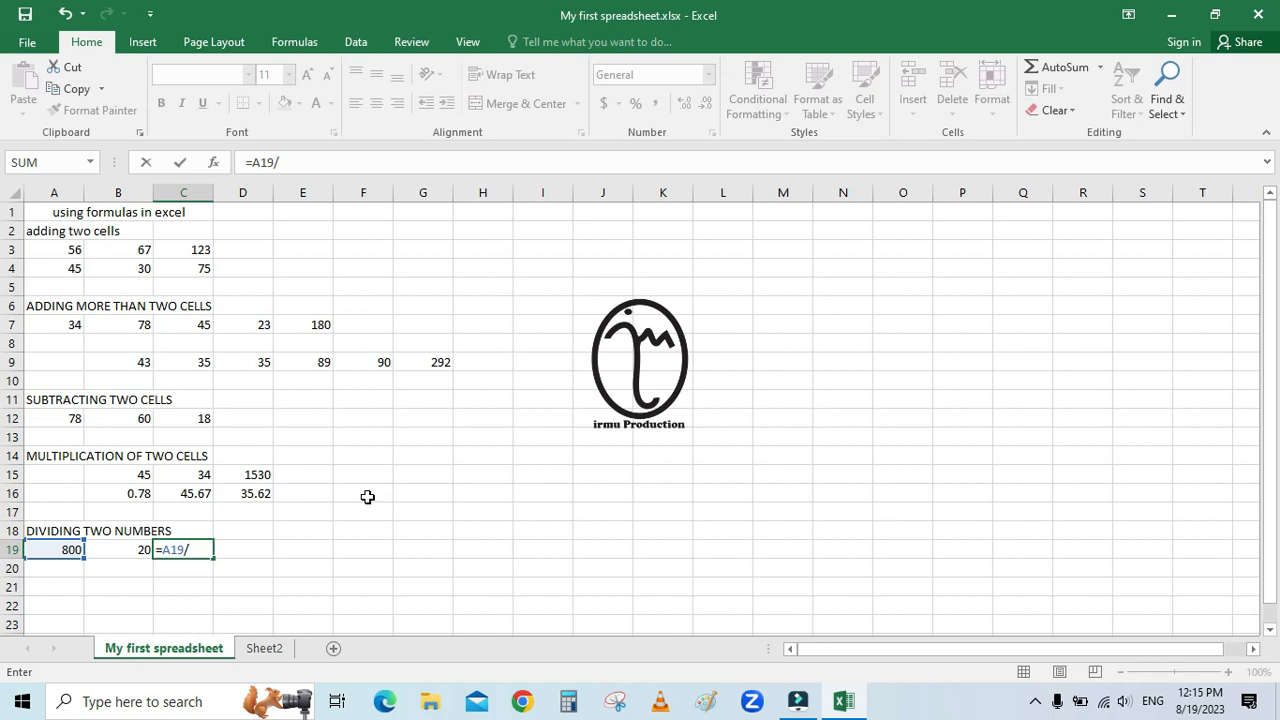
type("B15")
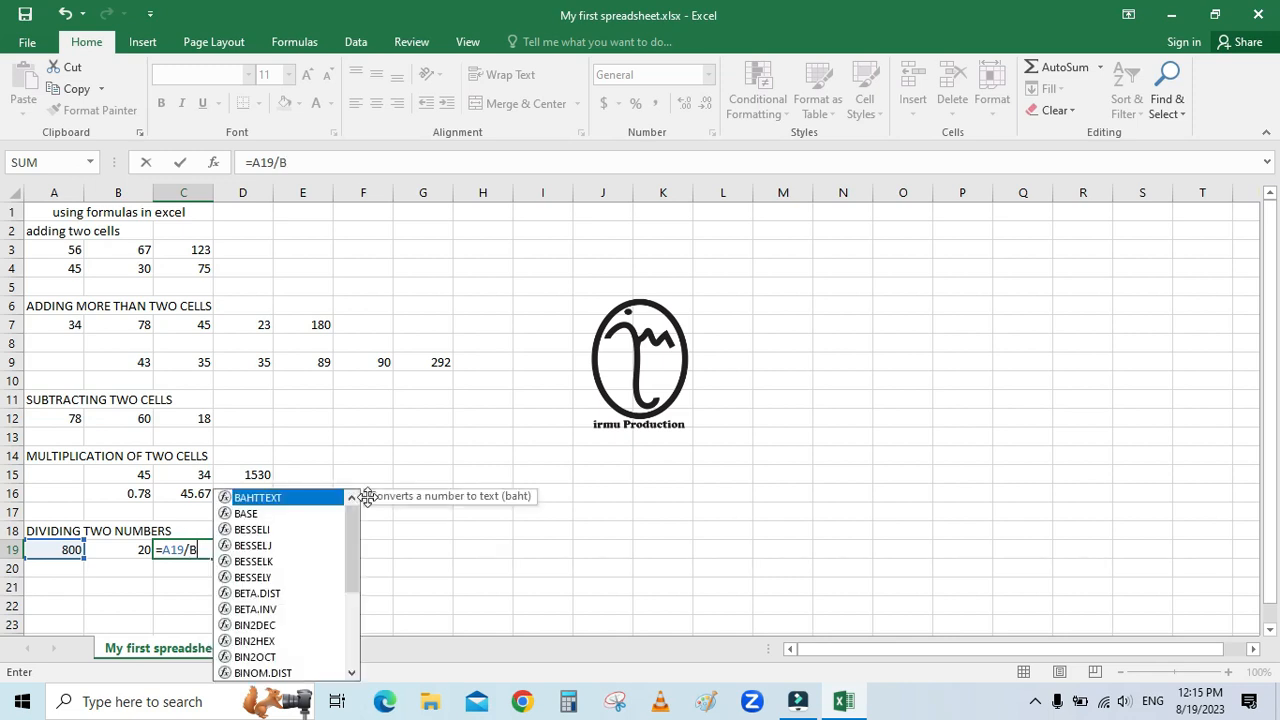
key("BackSpace")
type("9")
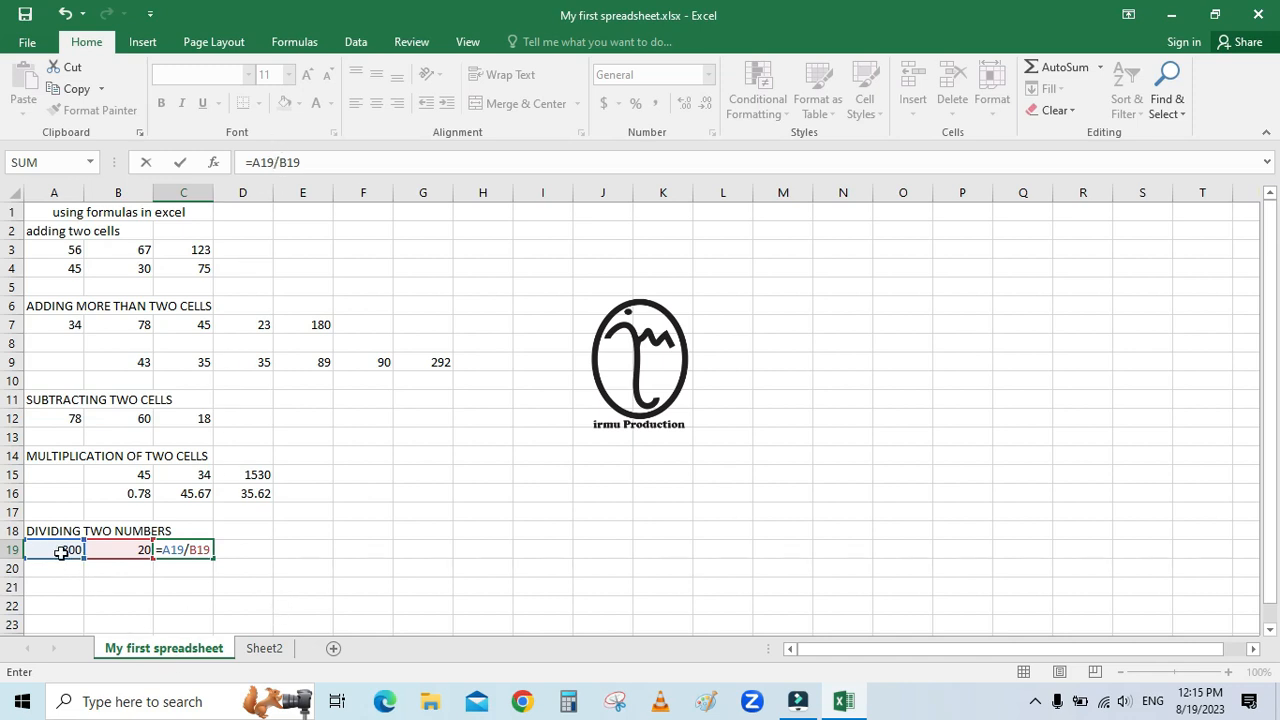
key("Return")
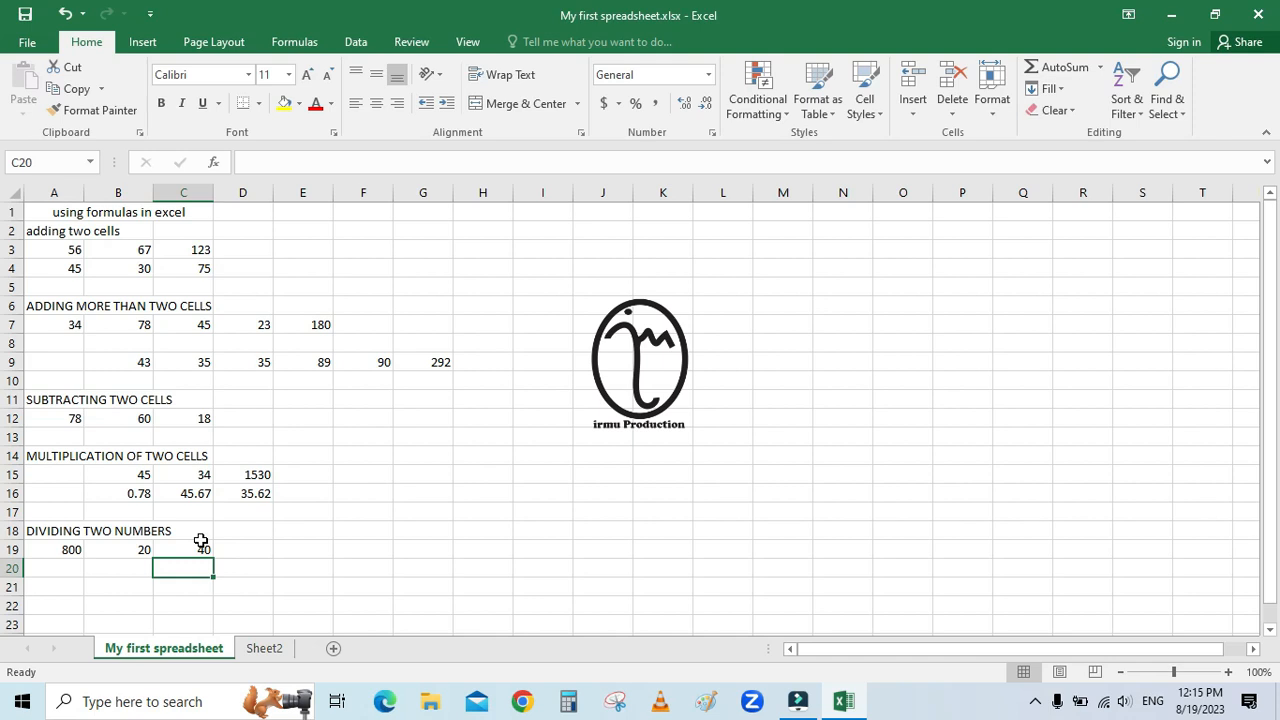
left_click(183, 550)
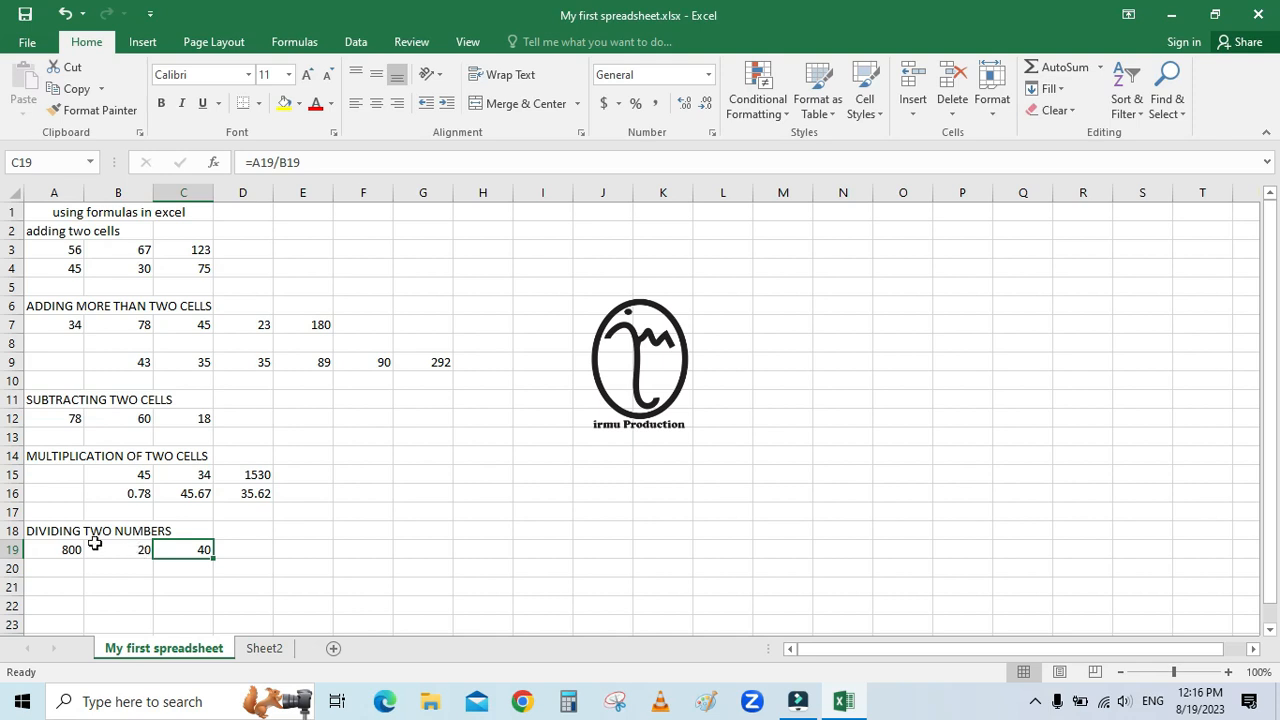
left_click(1099, 68)
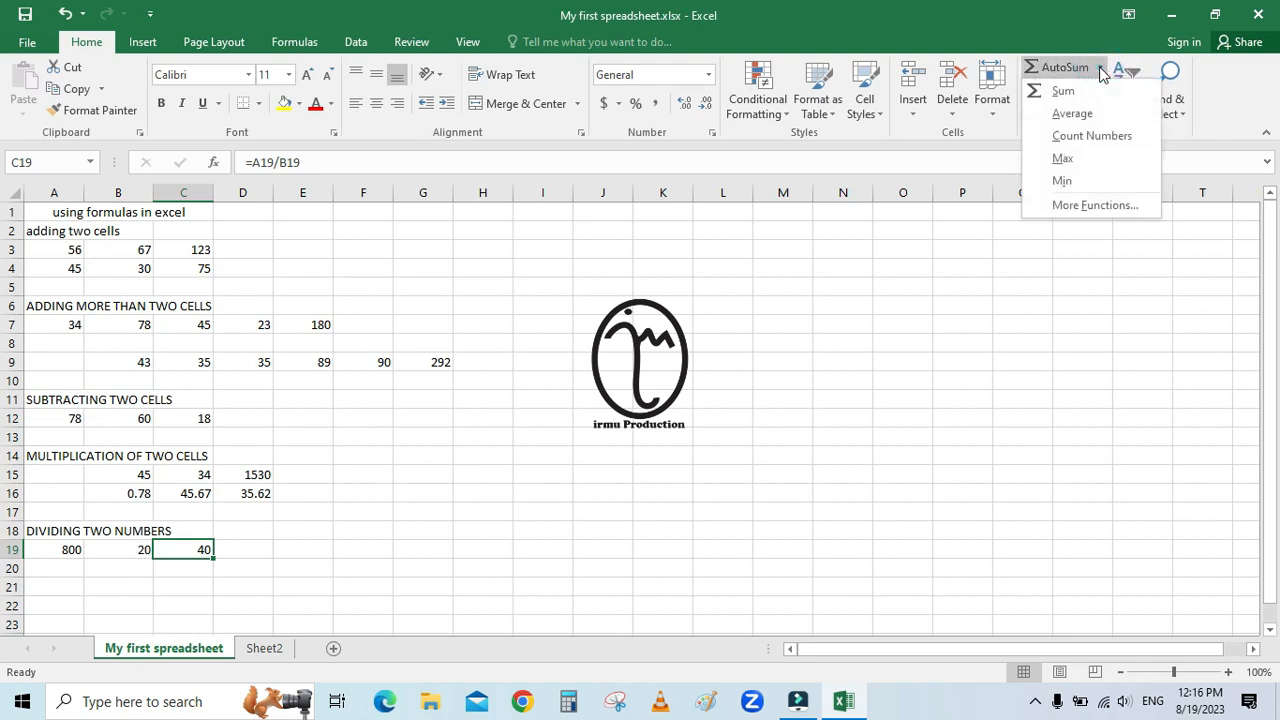
left_click(1101, 62)
left_click(200, 603)
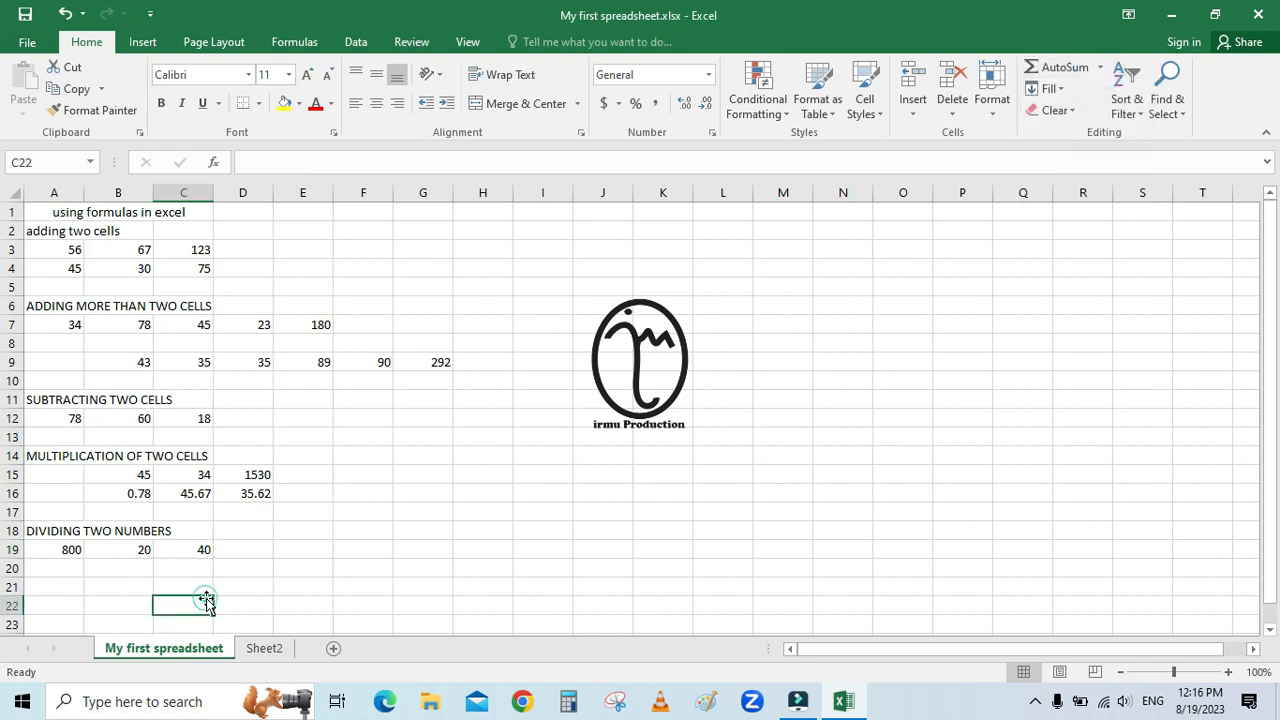
left_click(193, 553)
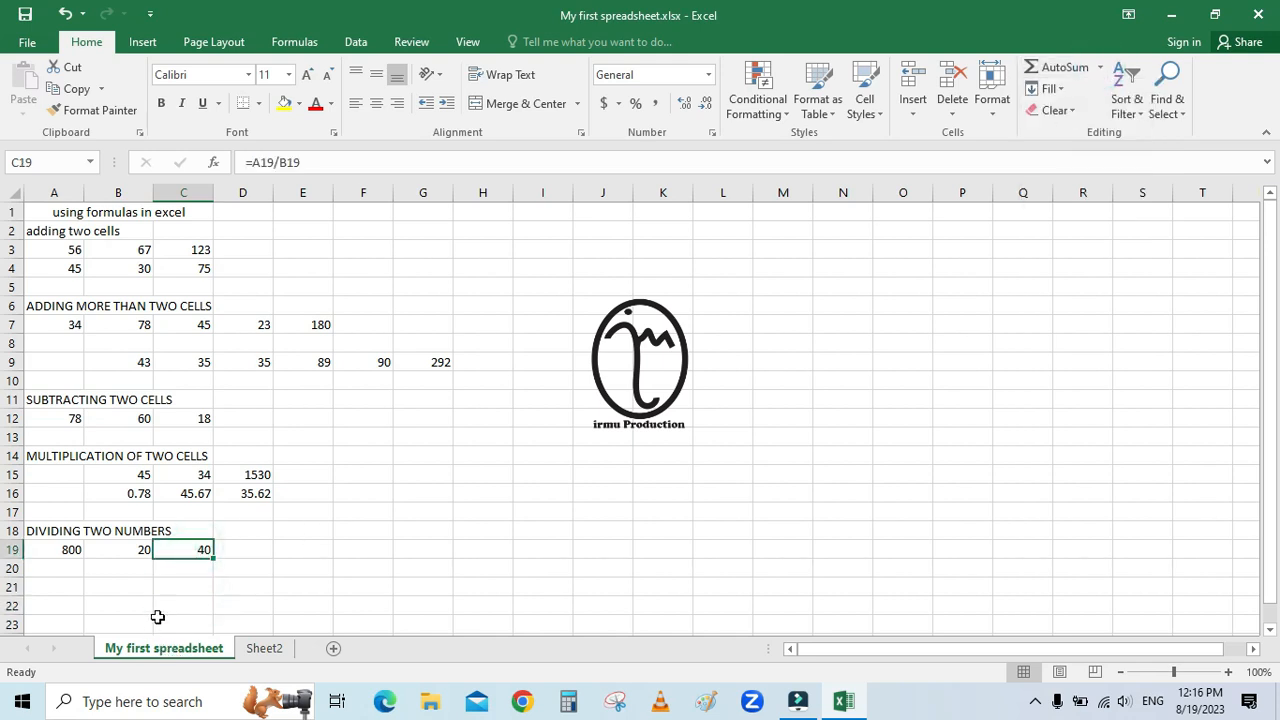